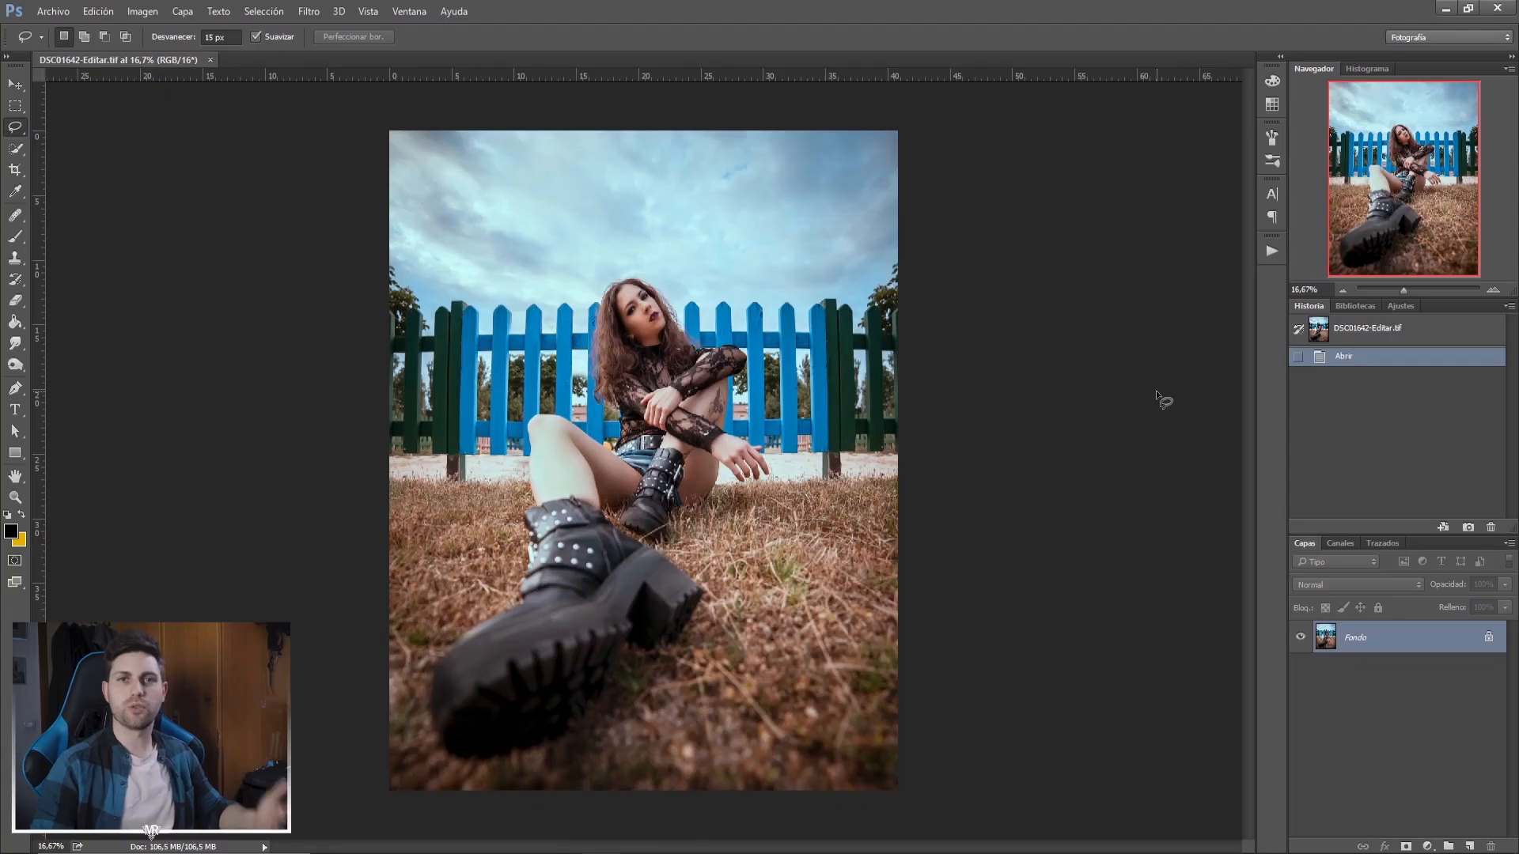
Start recording a new action named "Dodge and burn sobreexponer subexponer" in the Acciones por defecto set.
left_click(1271, 252)
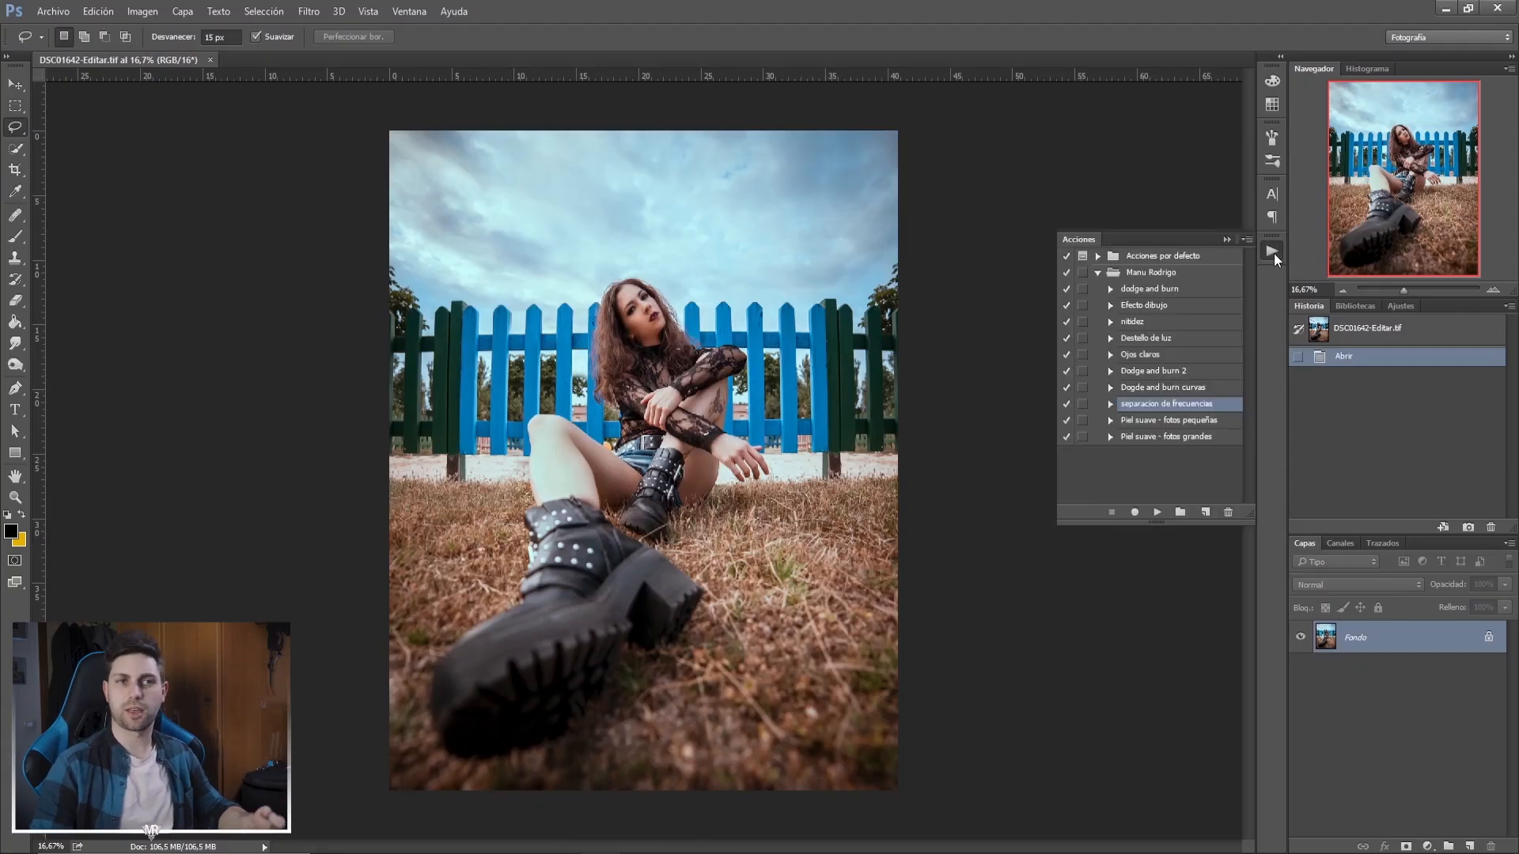
left_click(1203, 513)
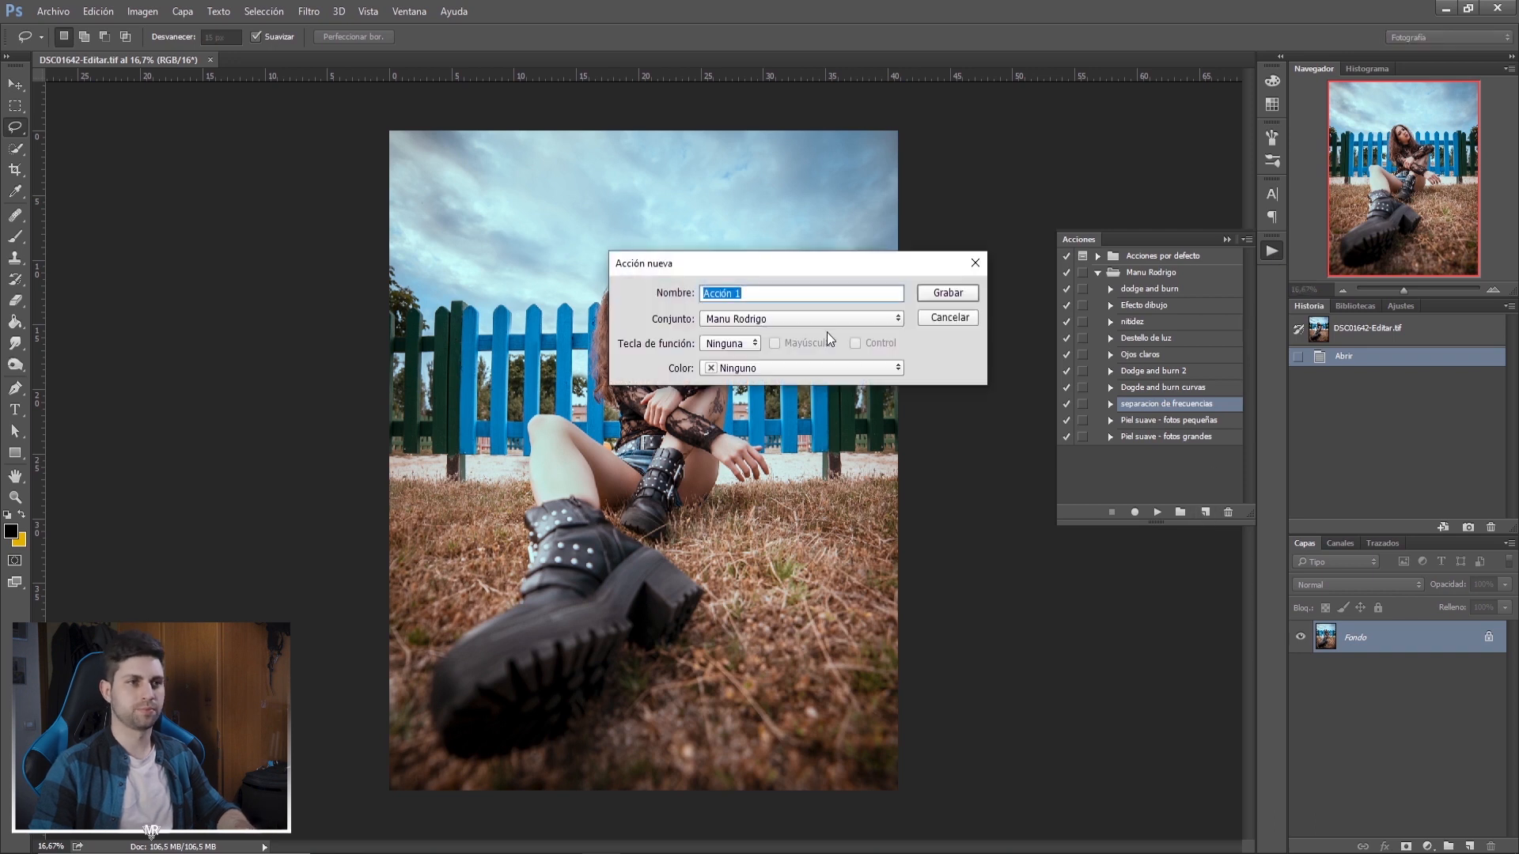
type("Dodge and burn sobreexponer subexponer")
left_click(843, 325)
left_click(782, 335)
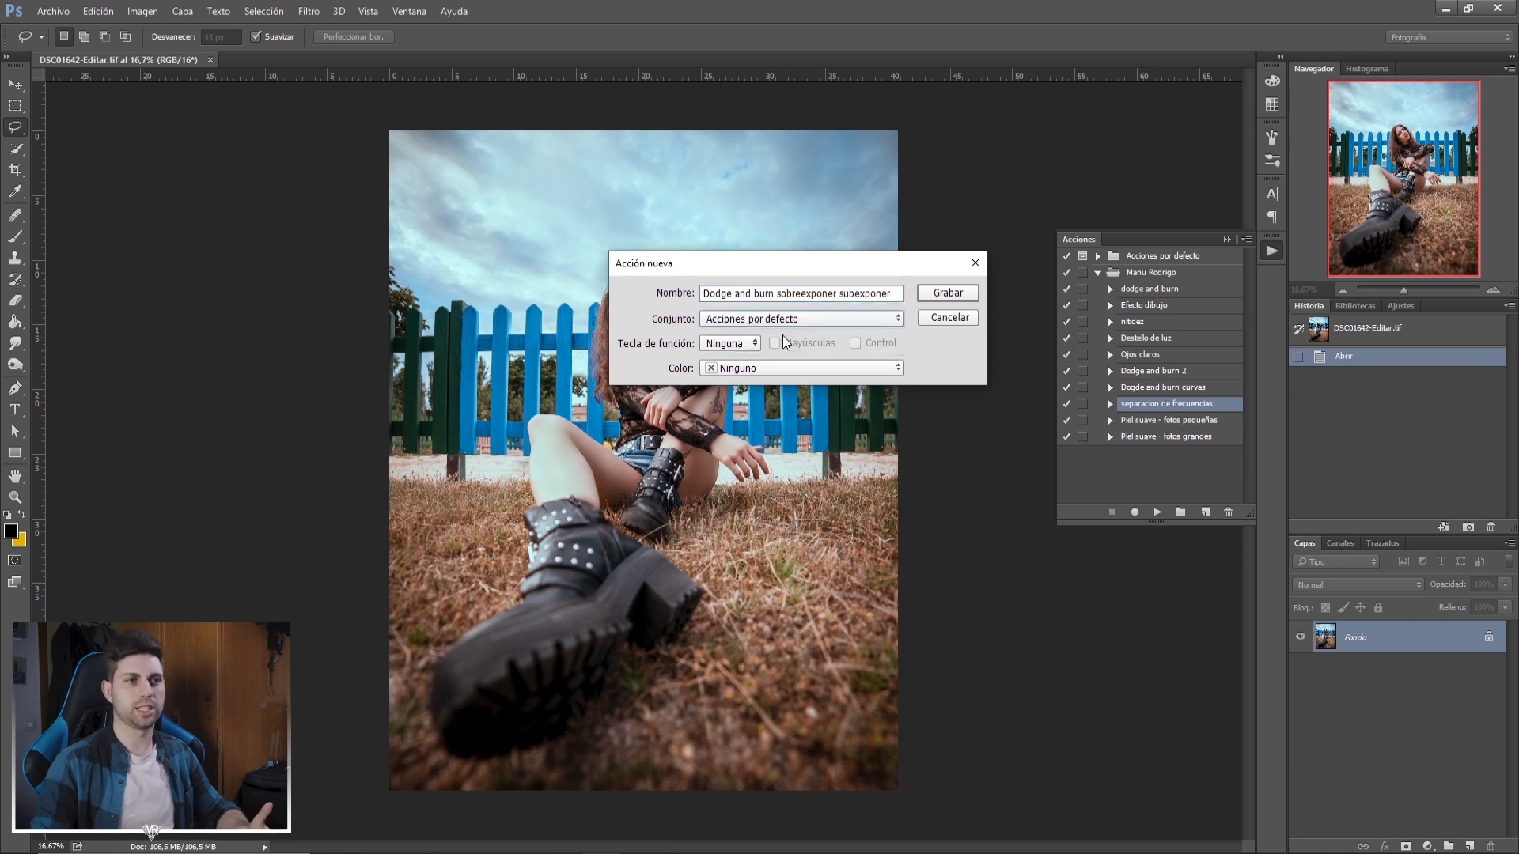
left_click(946, 293)
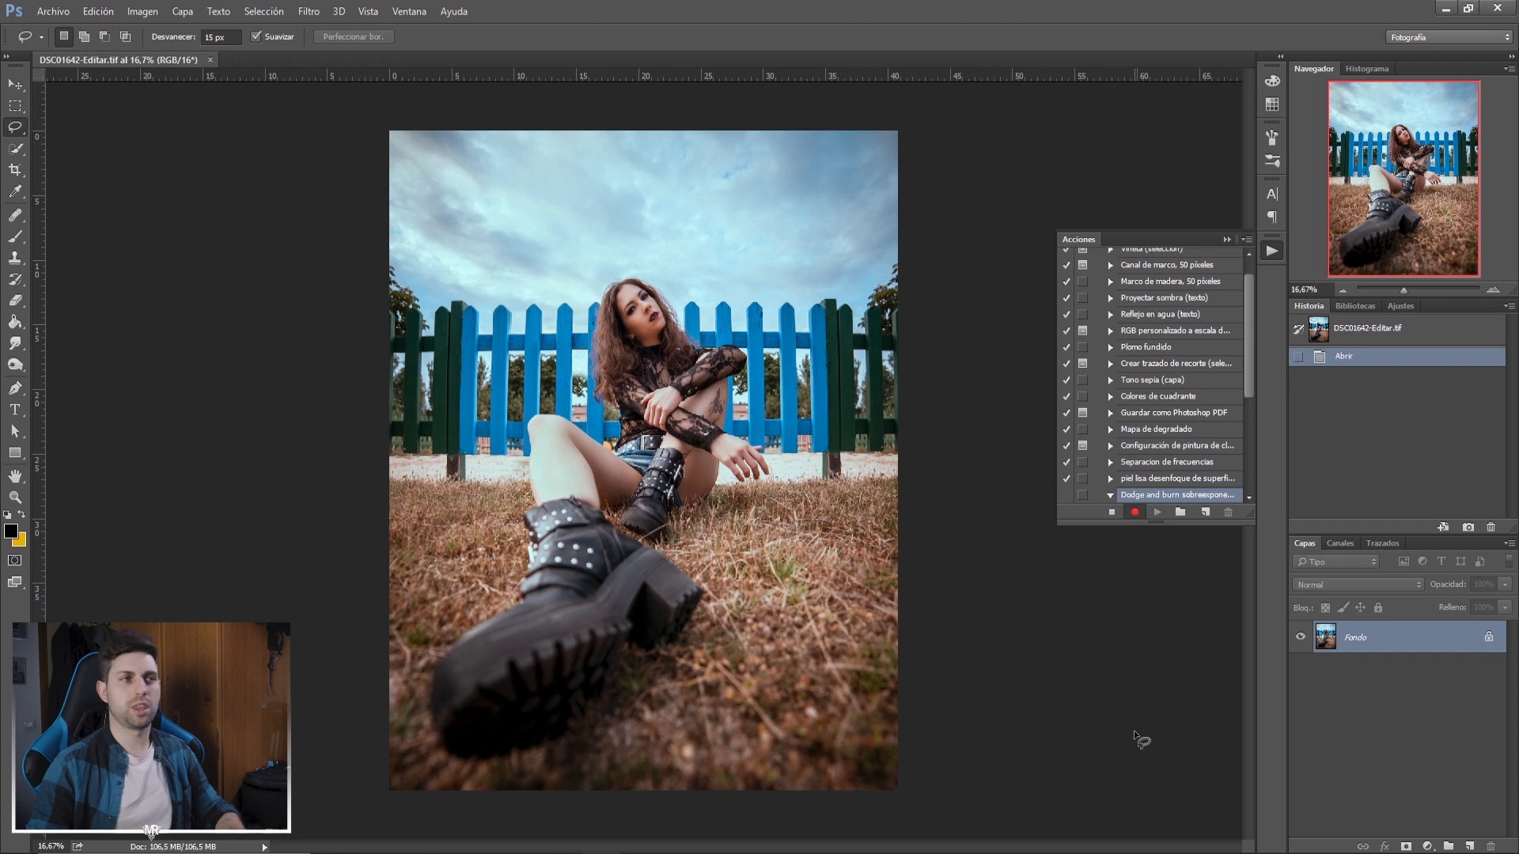
Create a new layer above Fondo and fill it with 50% gris in Normal mode at 100% opacity.
left_click(1470, 846)
left_click(107, 13)
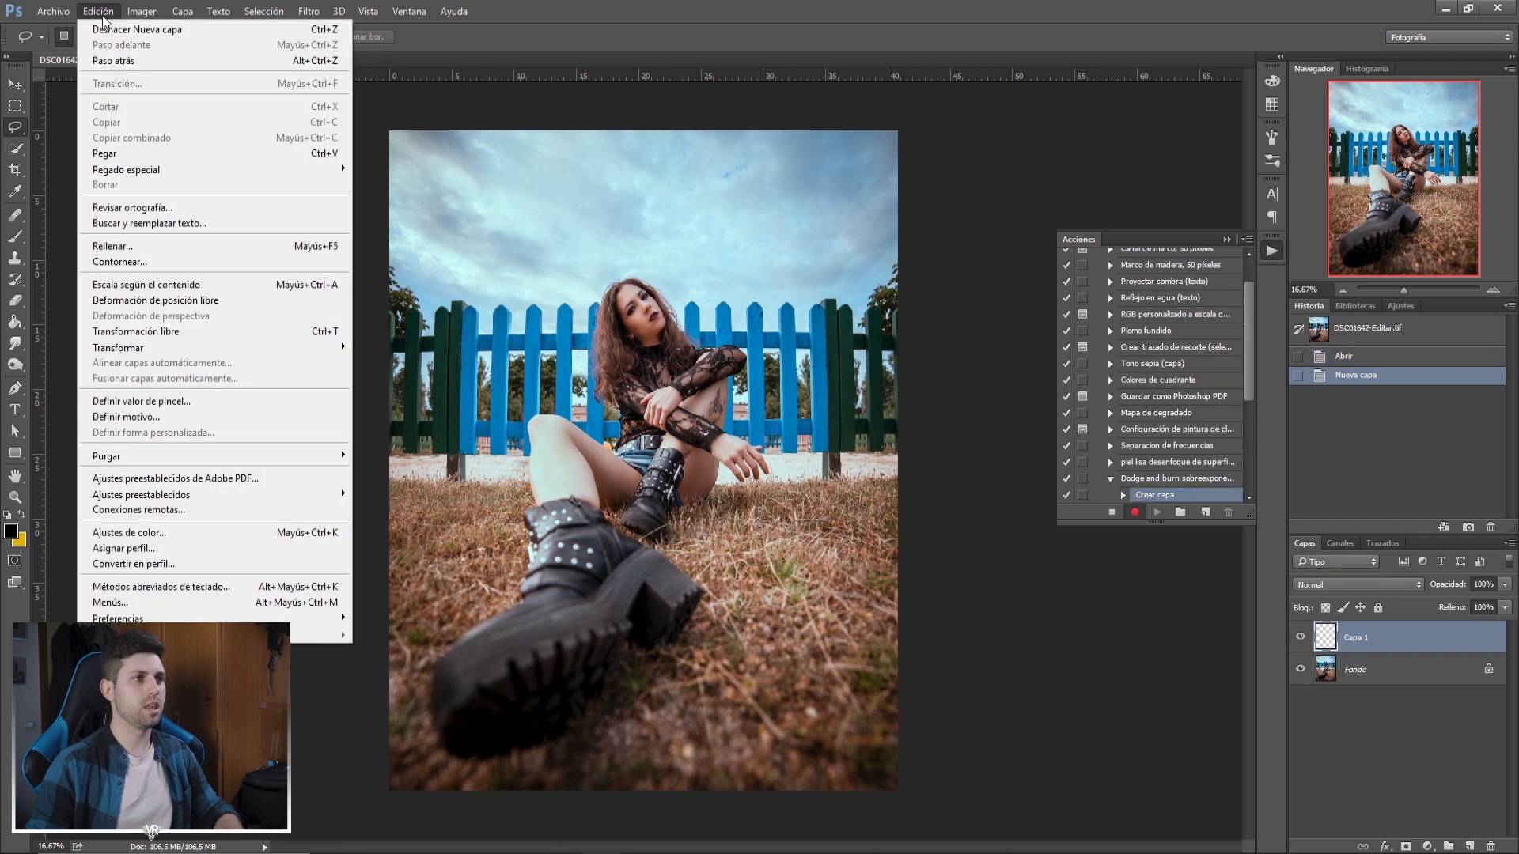
left_click(126, 246)
left_click(774, 258)
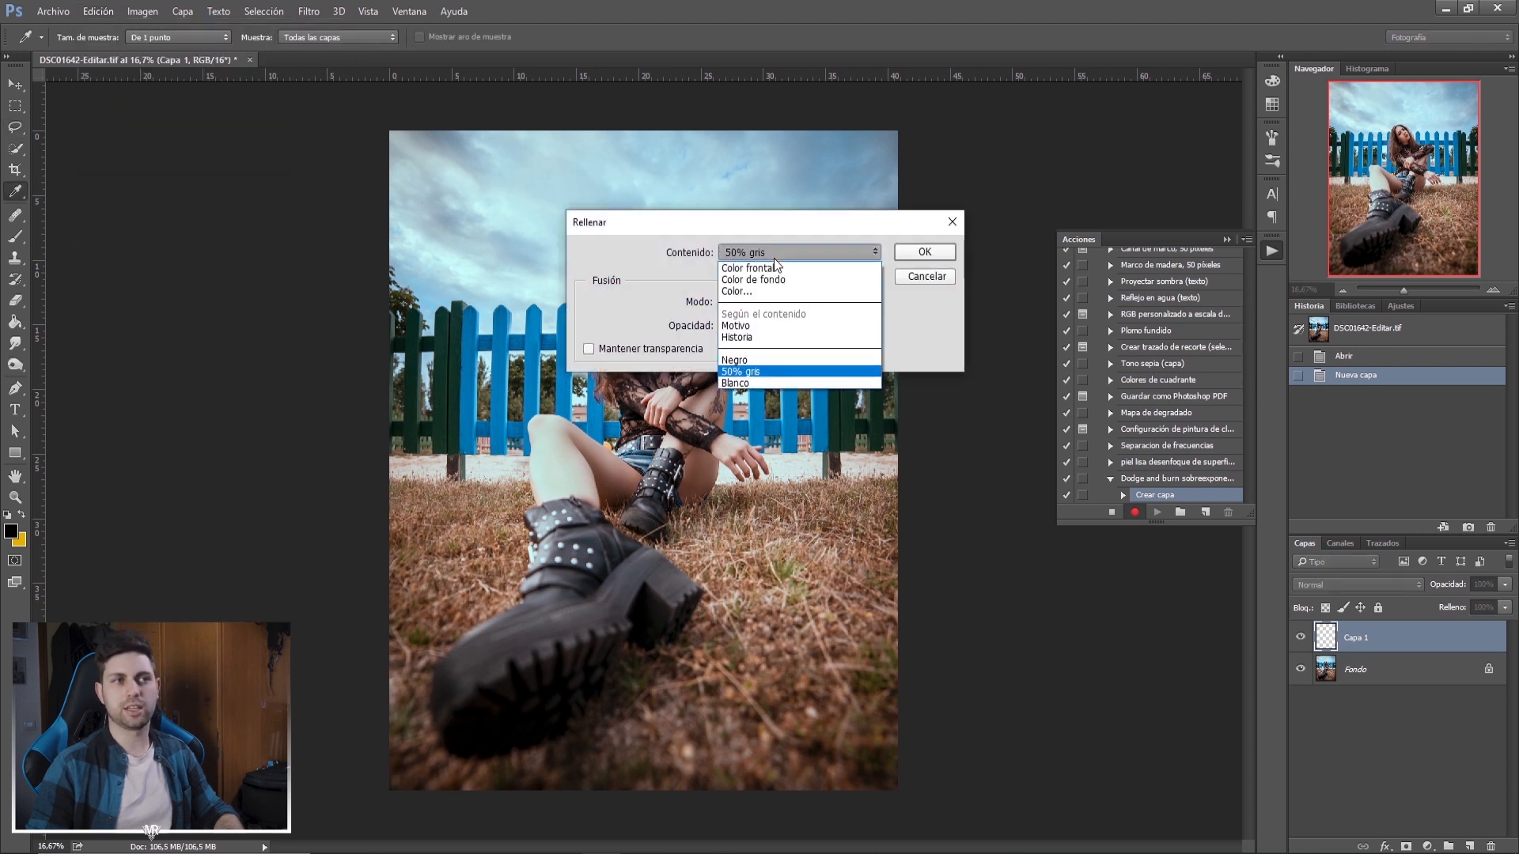
left_click(772, 372)
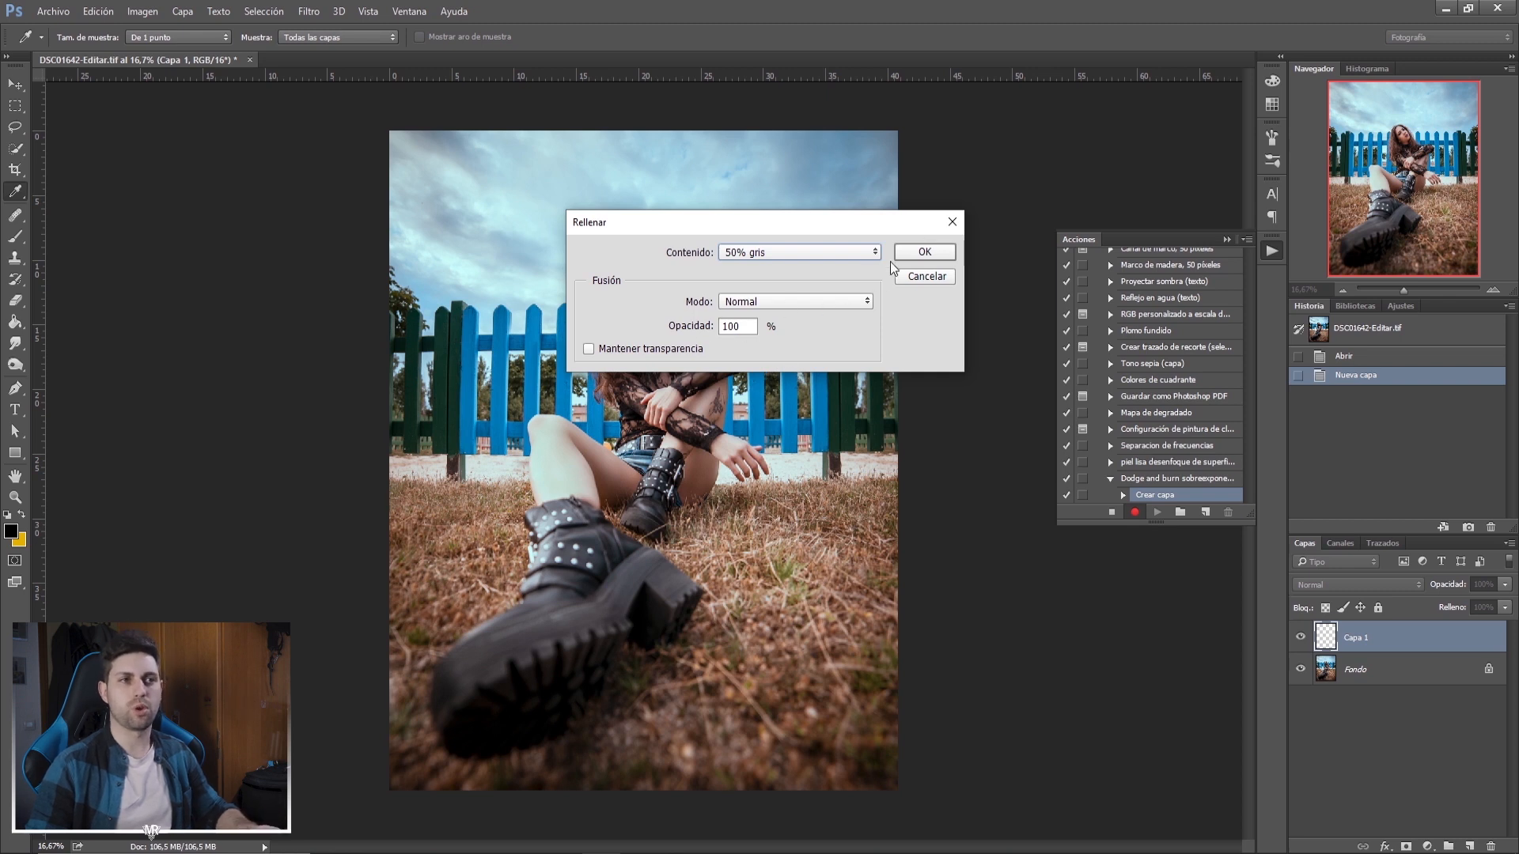
left_click(916, 254)
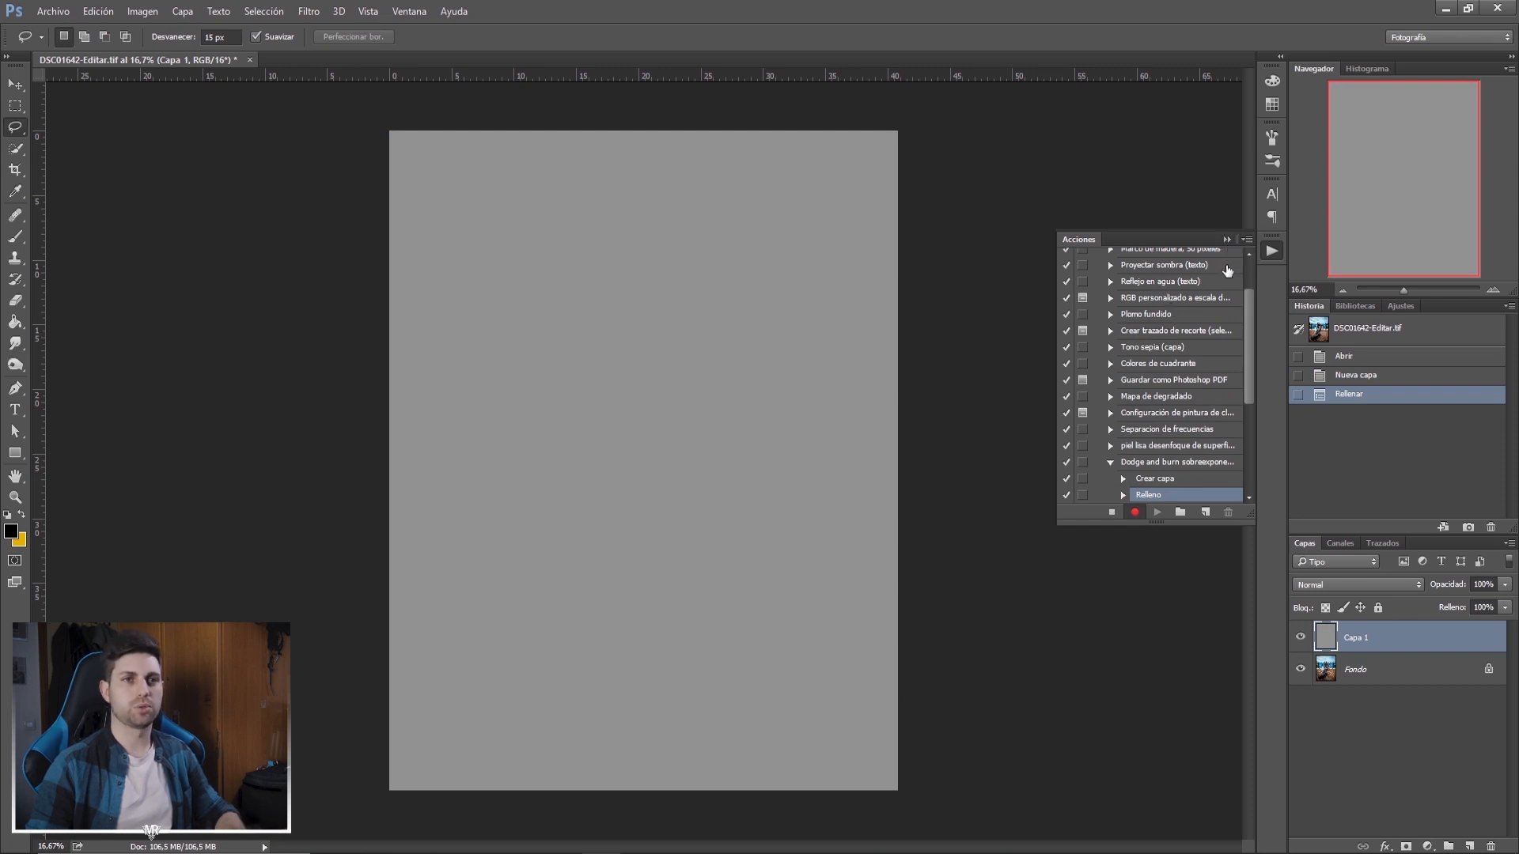
left_click(1227, 238)
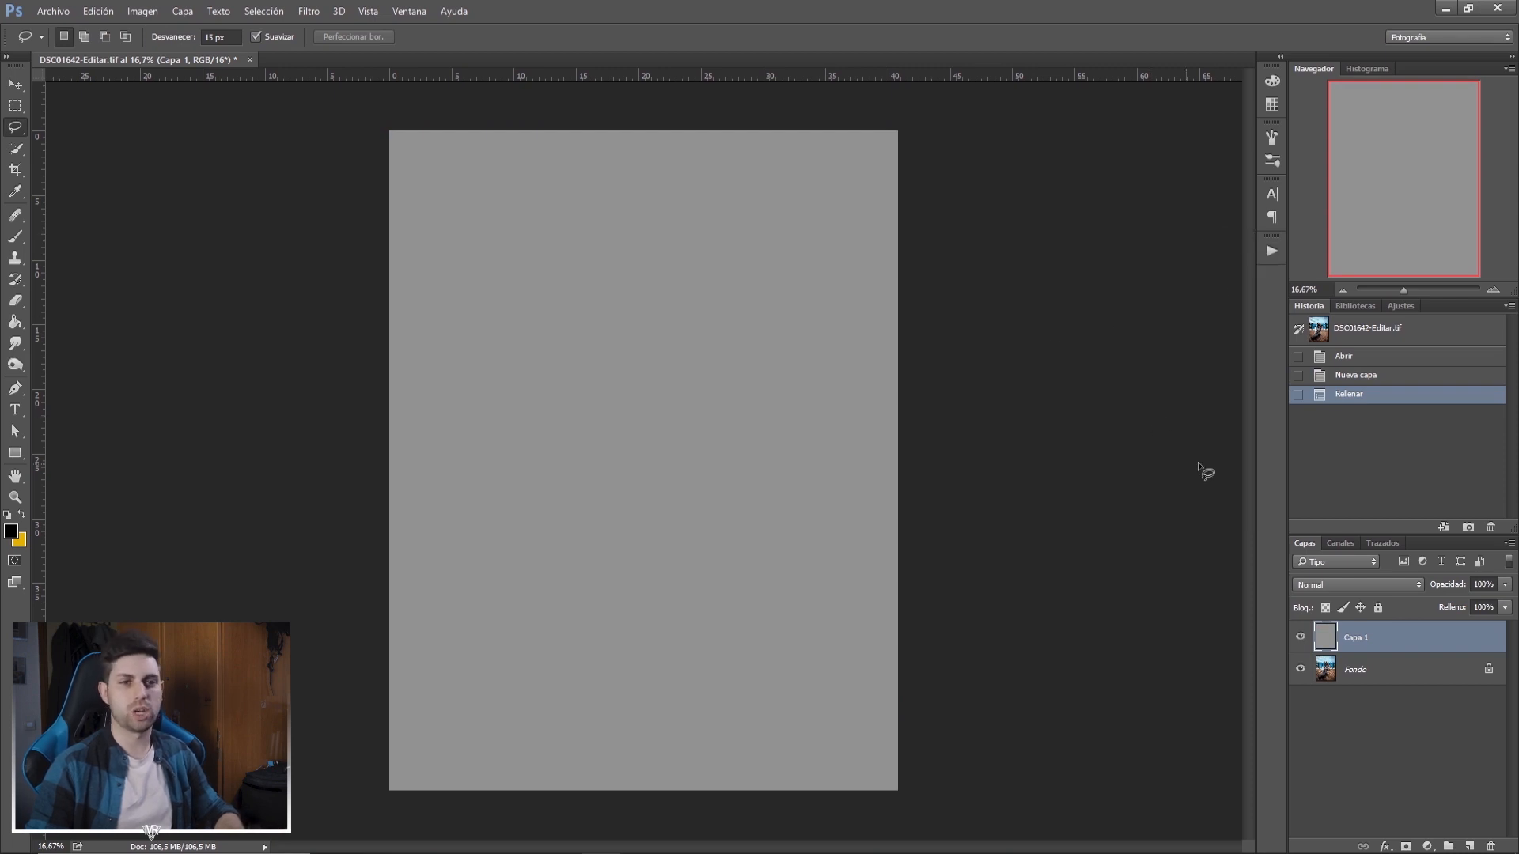
Duplicate the gray layer, renaming the lower copy "sombras" and the upper one "luces".
left_click_drag(1426, 636, 1469, 845)
double_click(1358, 671)
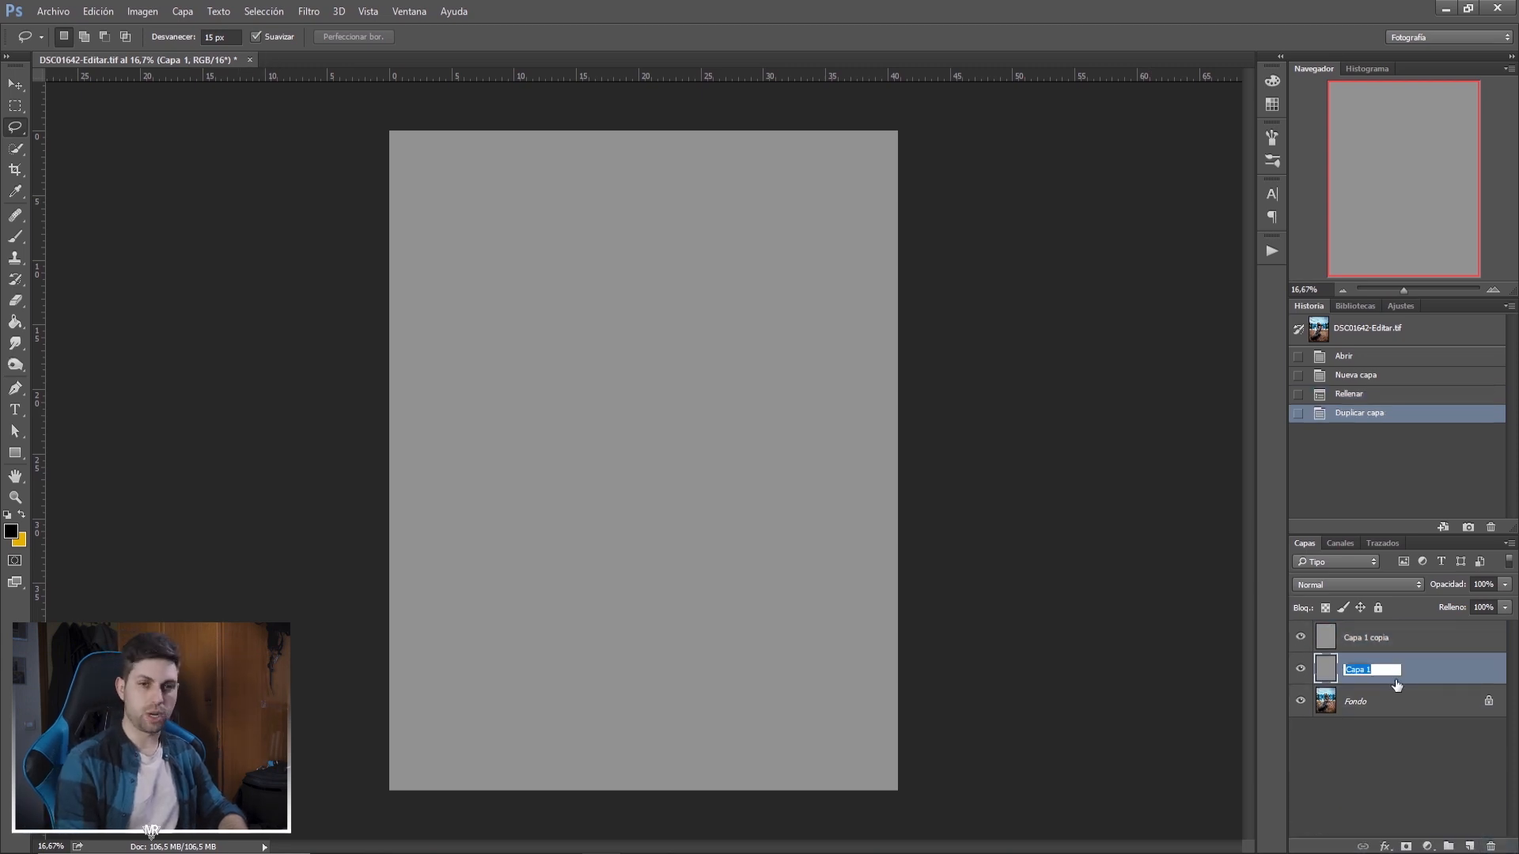
type("sombras")
double_click(1373, 637)
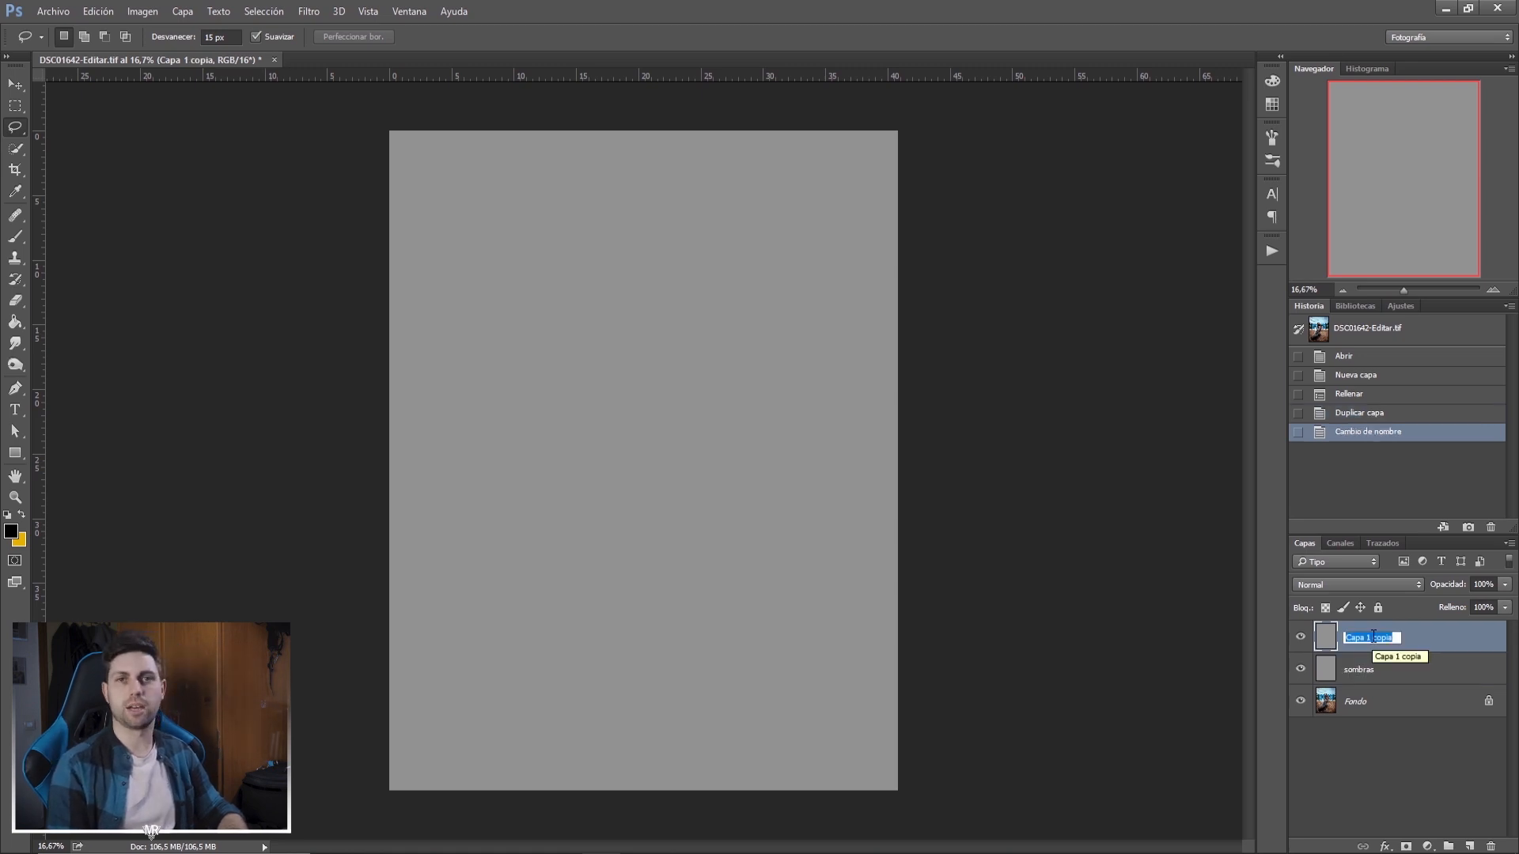
type("luces")
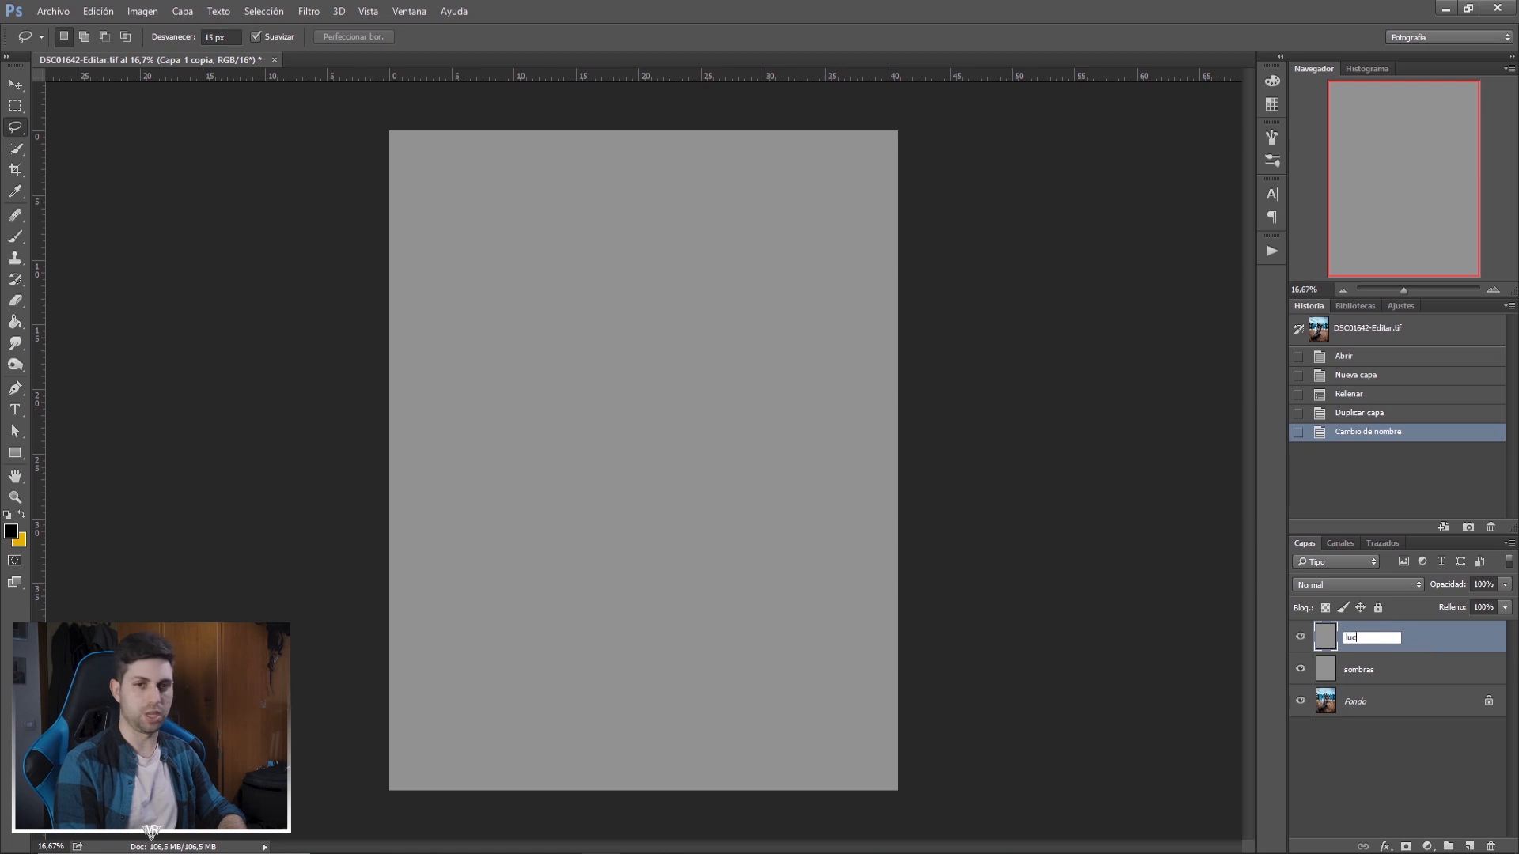
key("Return")
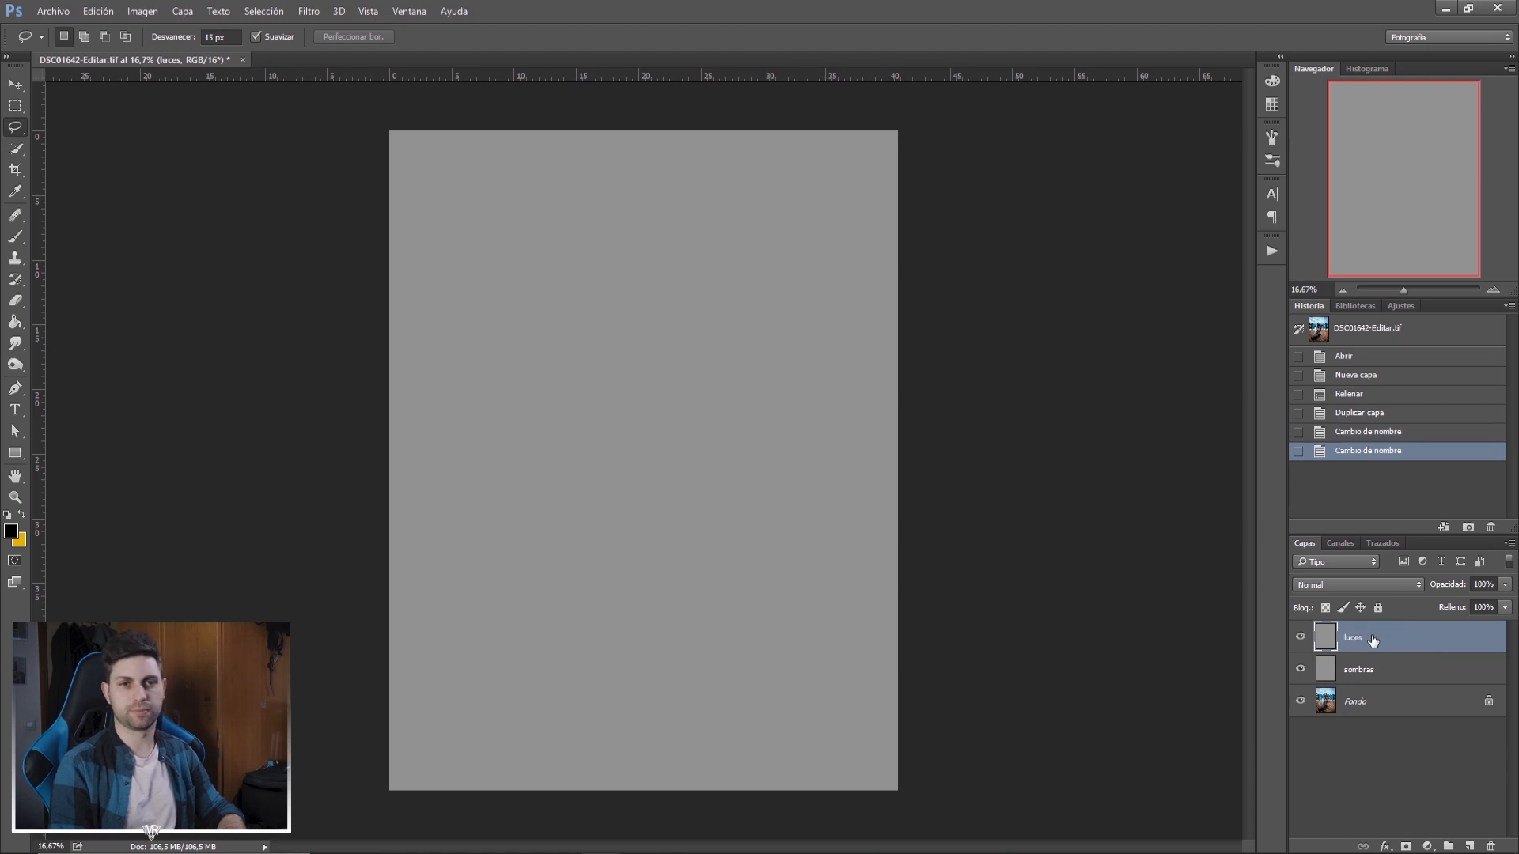
Set the blend mode of both the luces and sombras layers to Luz suave.
left_click(1366, 584)
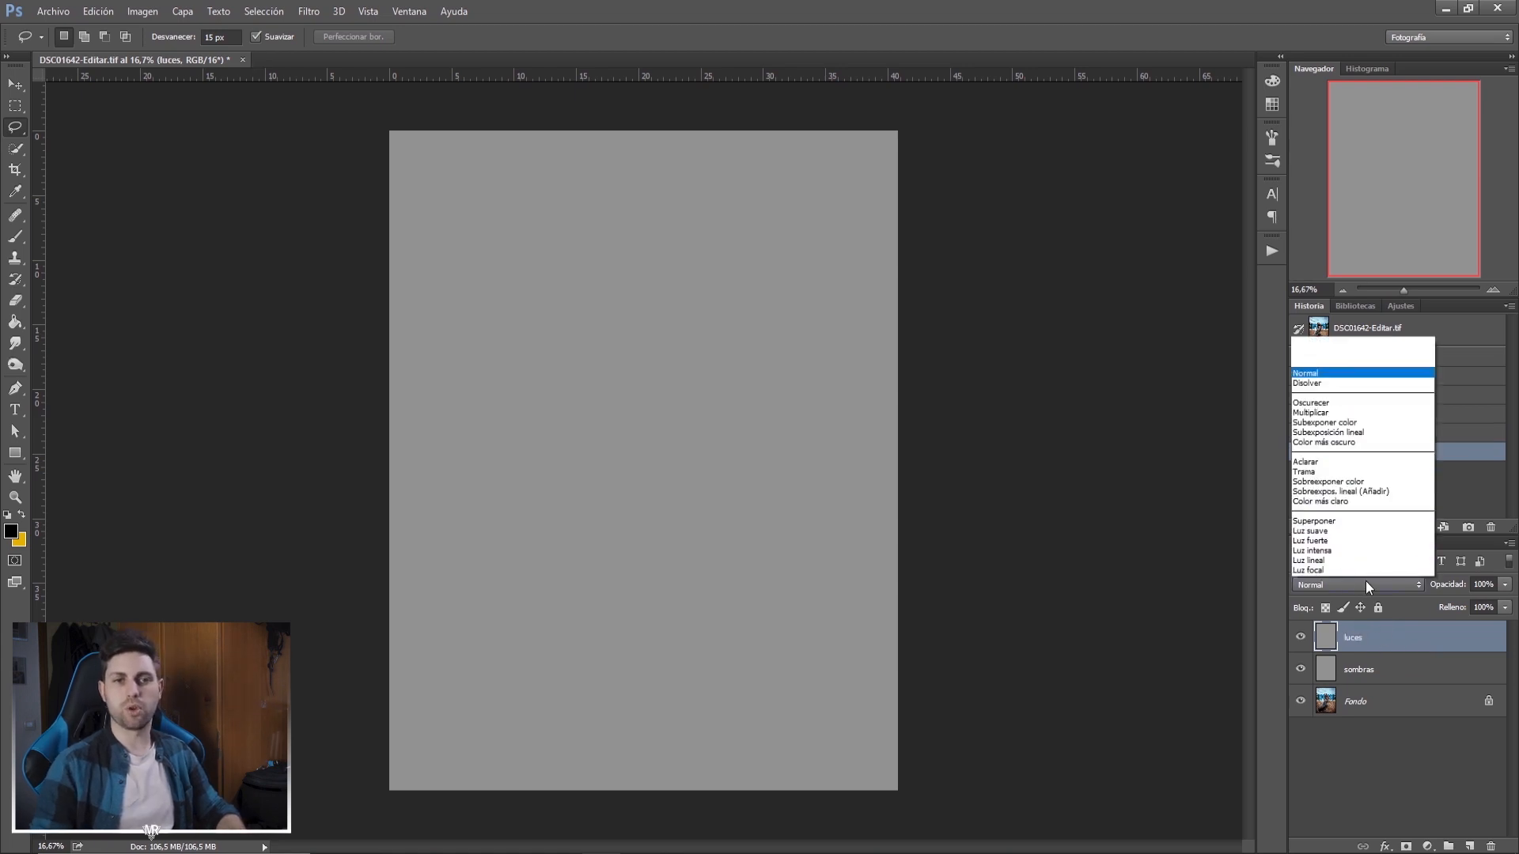
left_click(1337, 425)
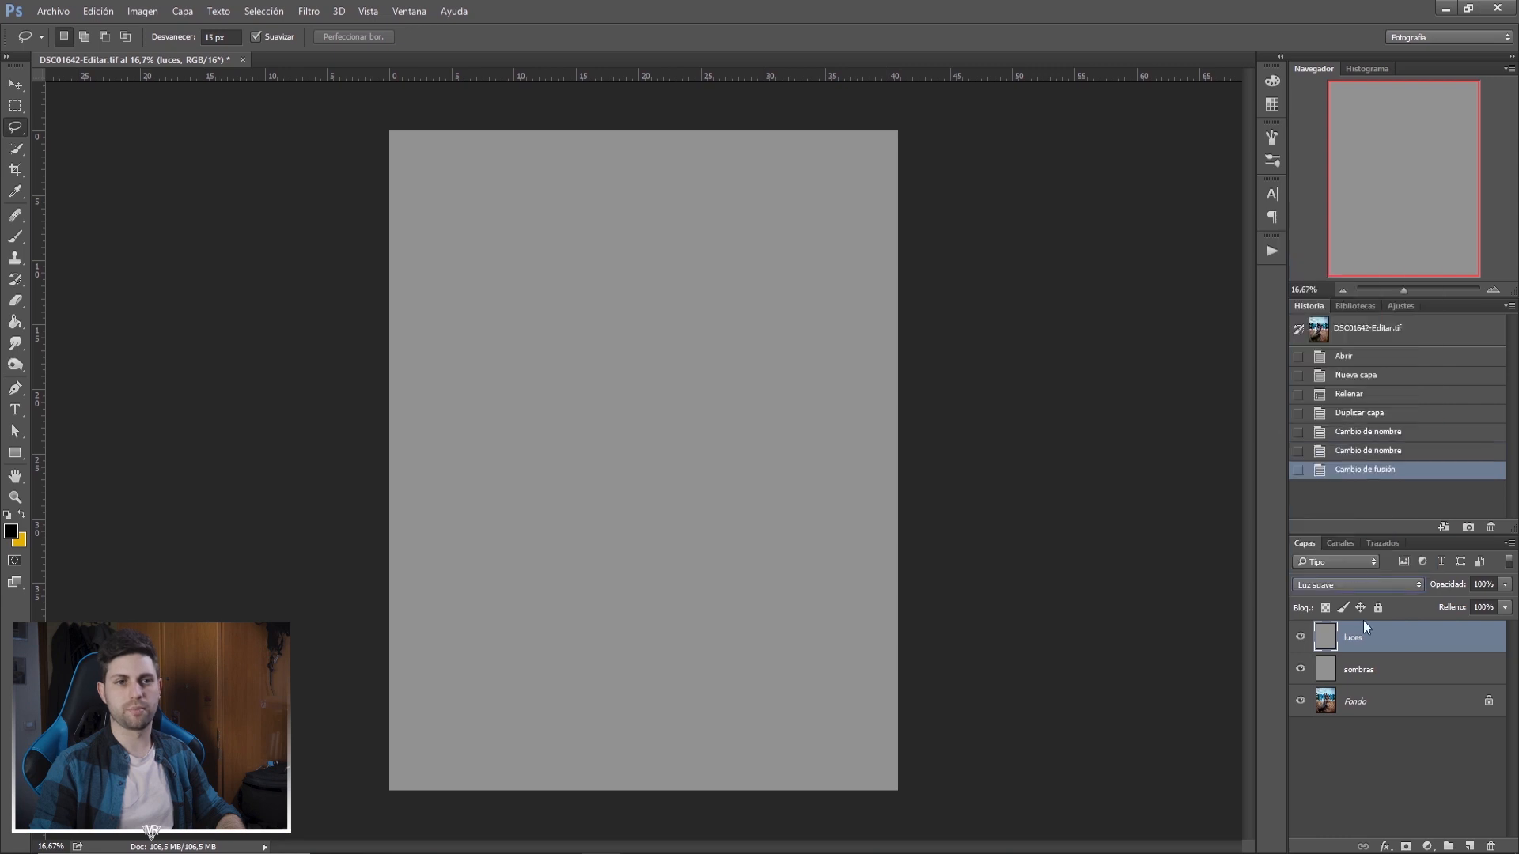
left_click(1376, 670)
left_click(1377, 584)
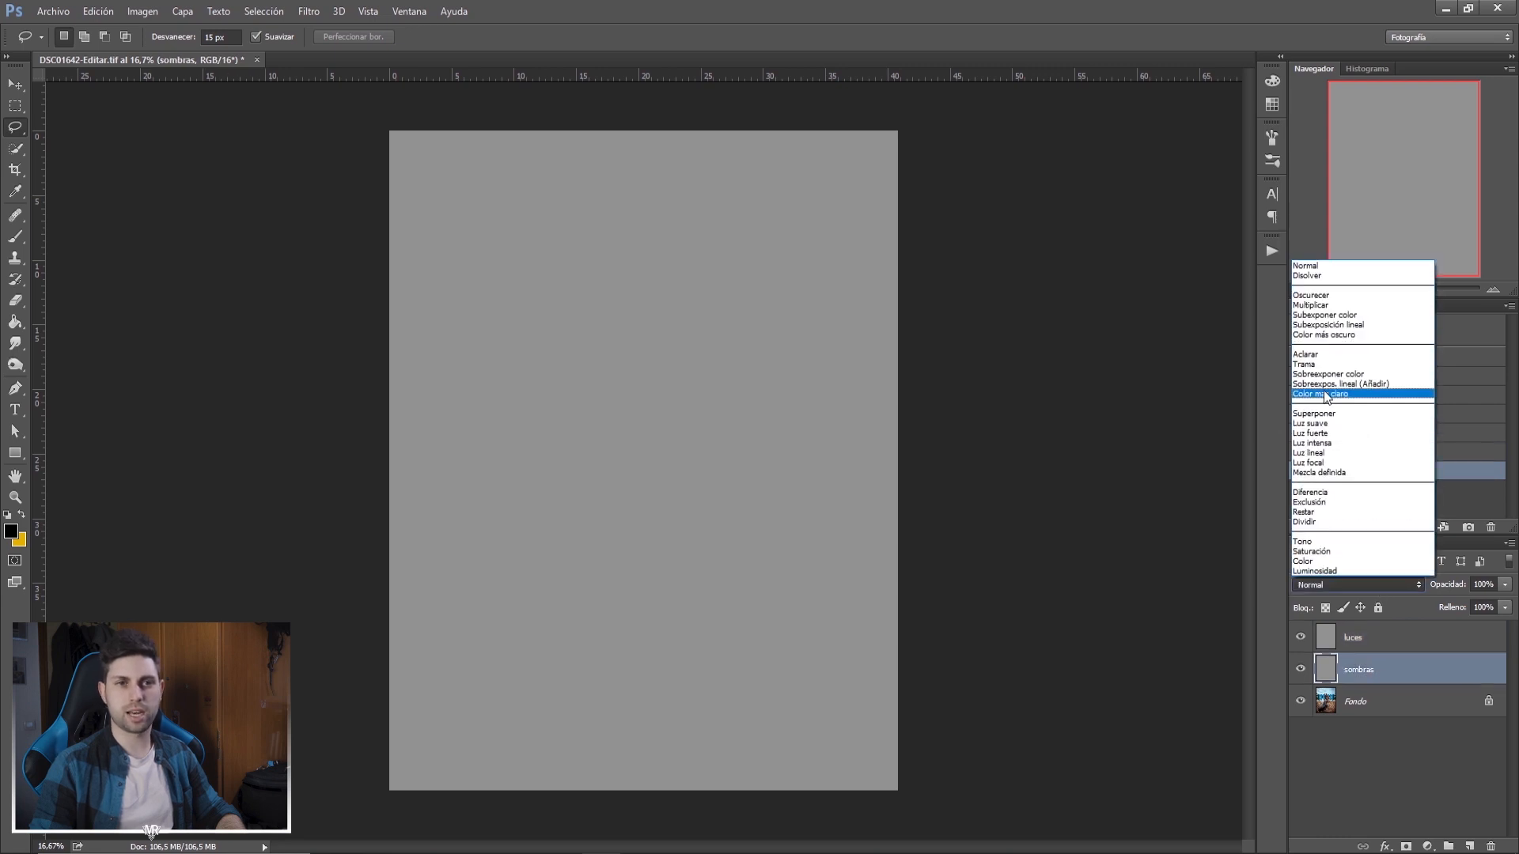
left_click(1326, 424)
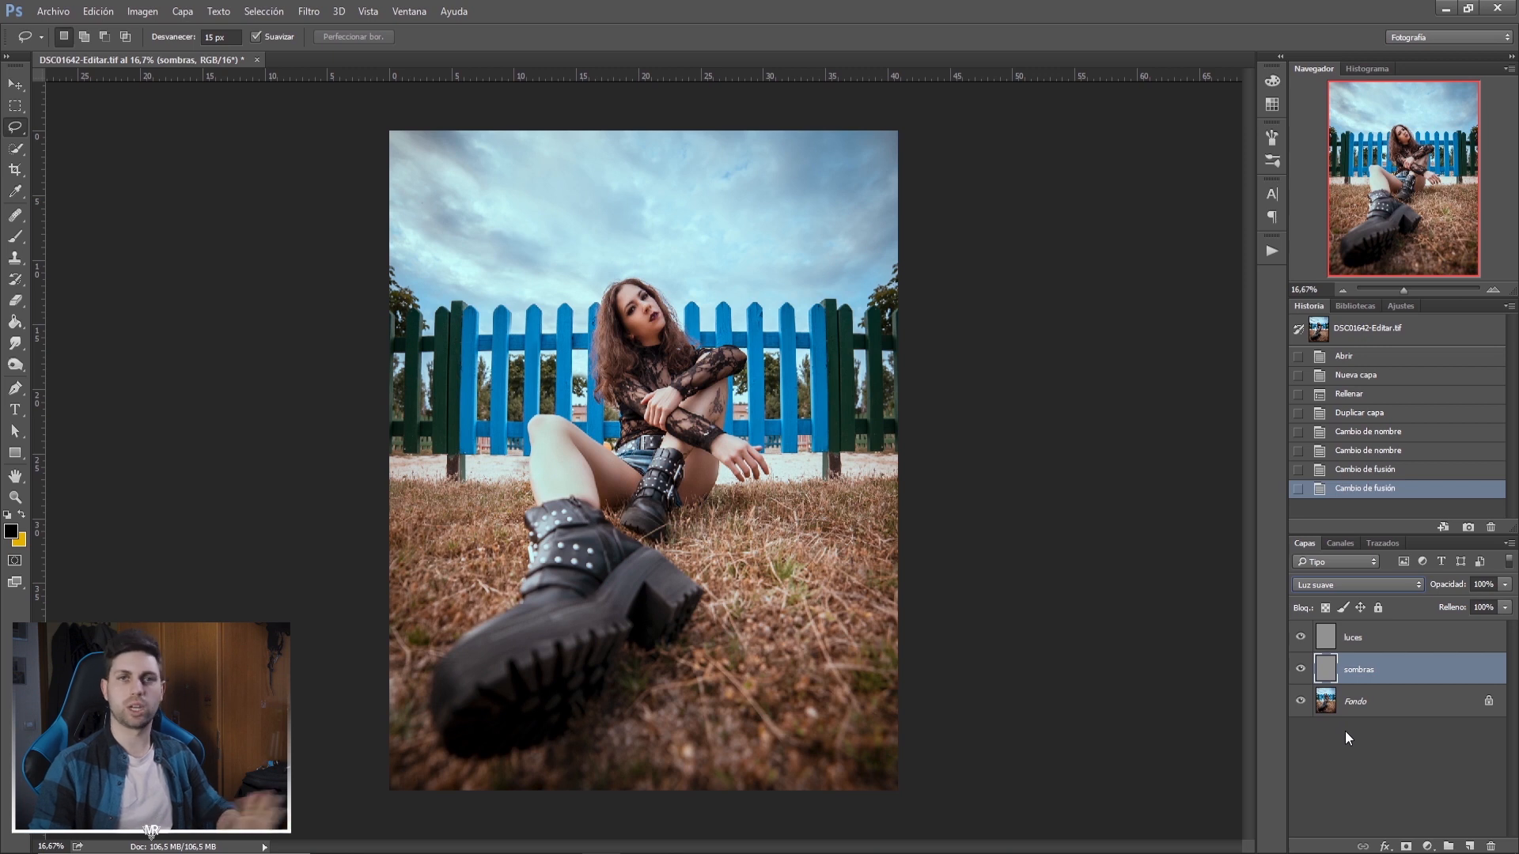
Group the luces and sombras layers, name the group "dodge and burn 1" and expand it.
left_click(1367, 638)
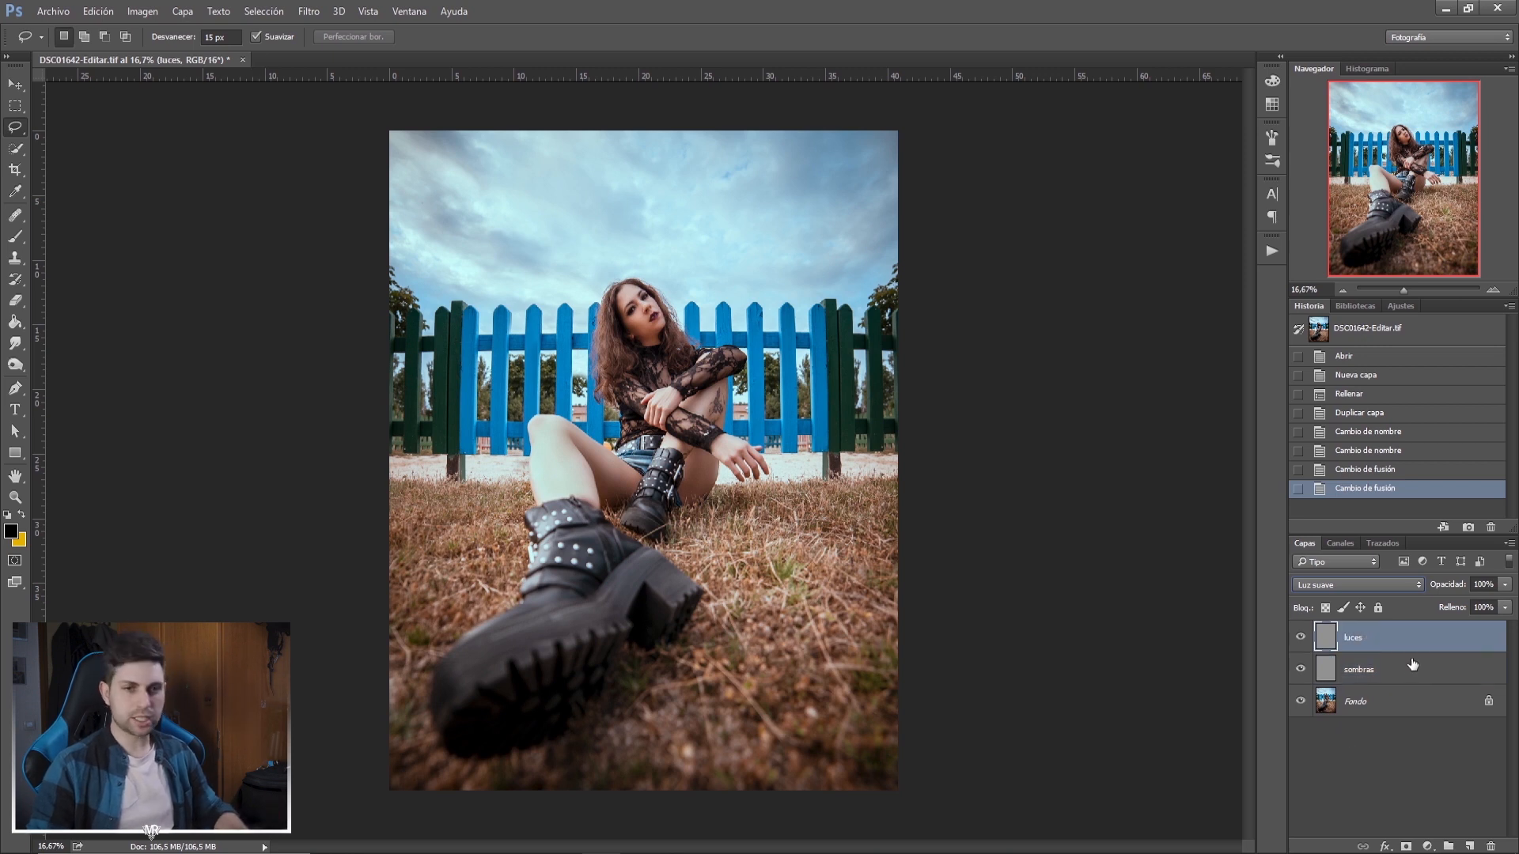
left_click(1381, 669, "shift")
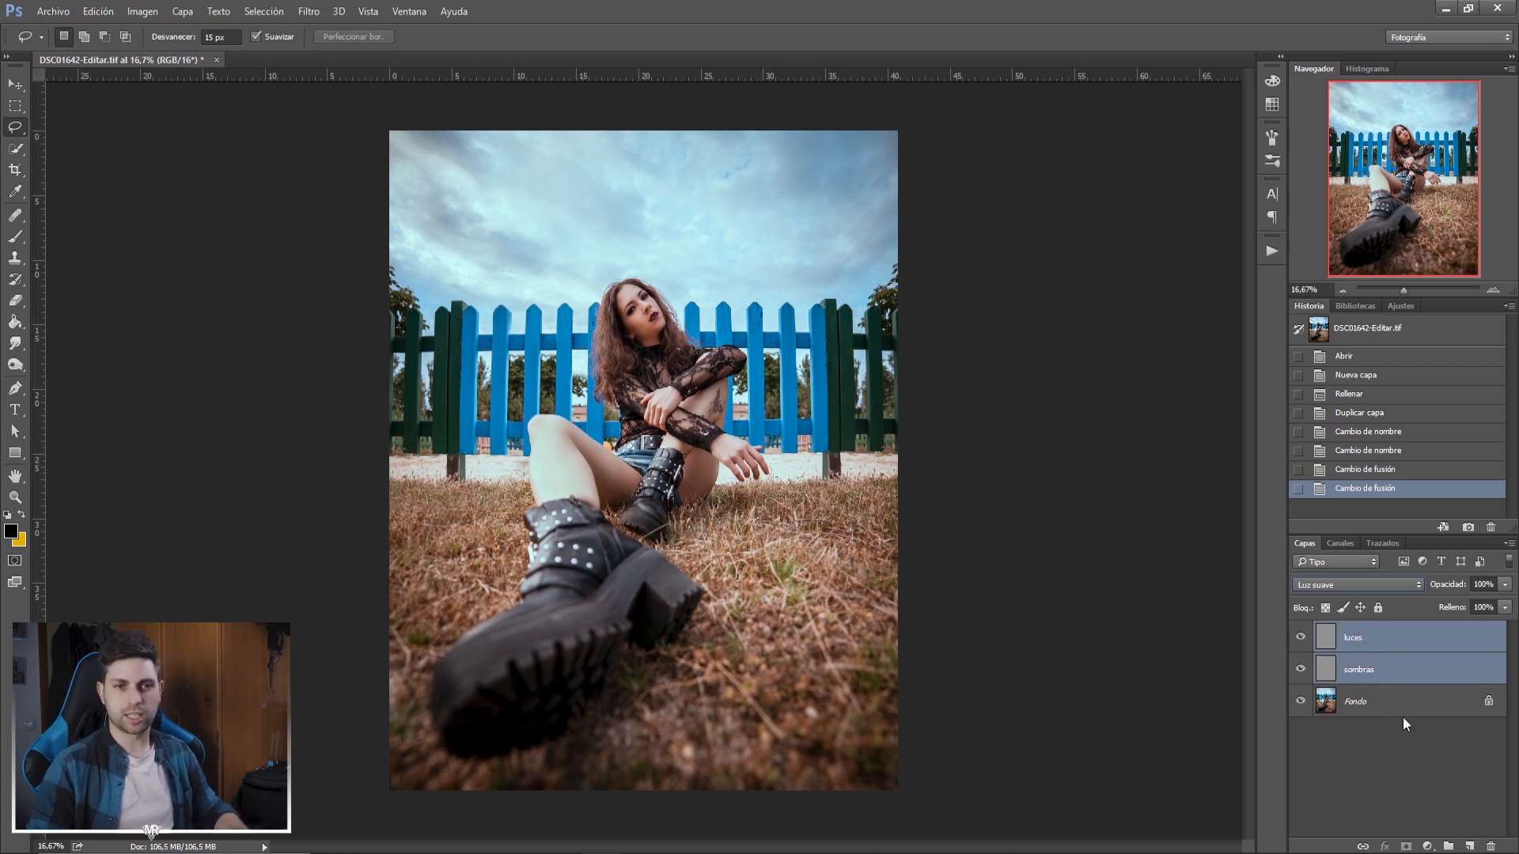
left_click(1449, 845)
double_click(1362, 630)
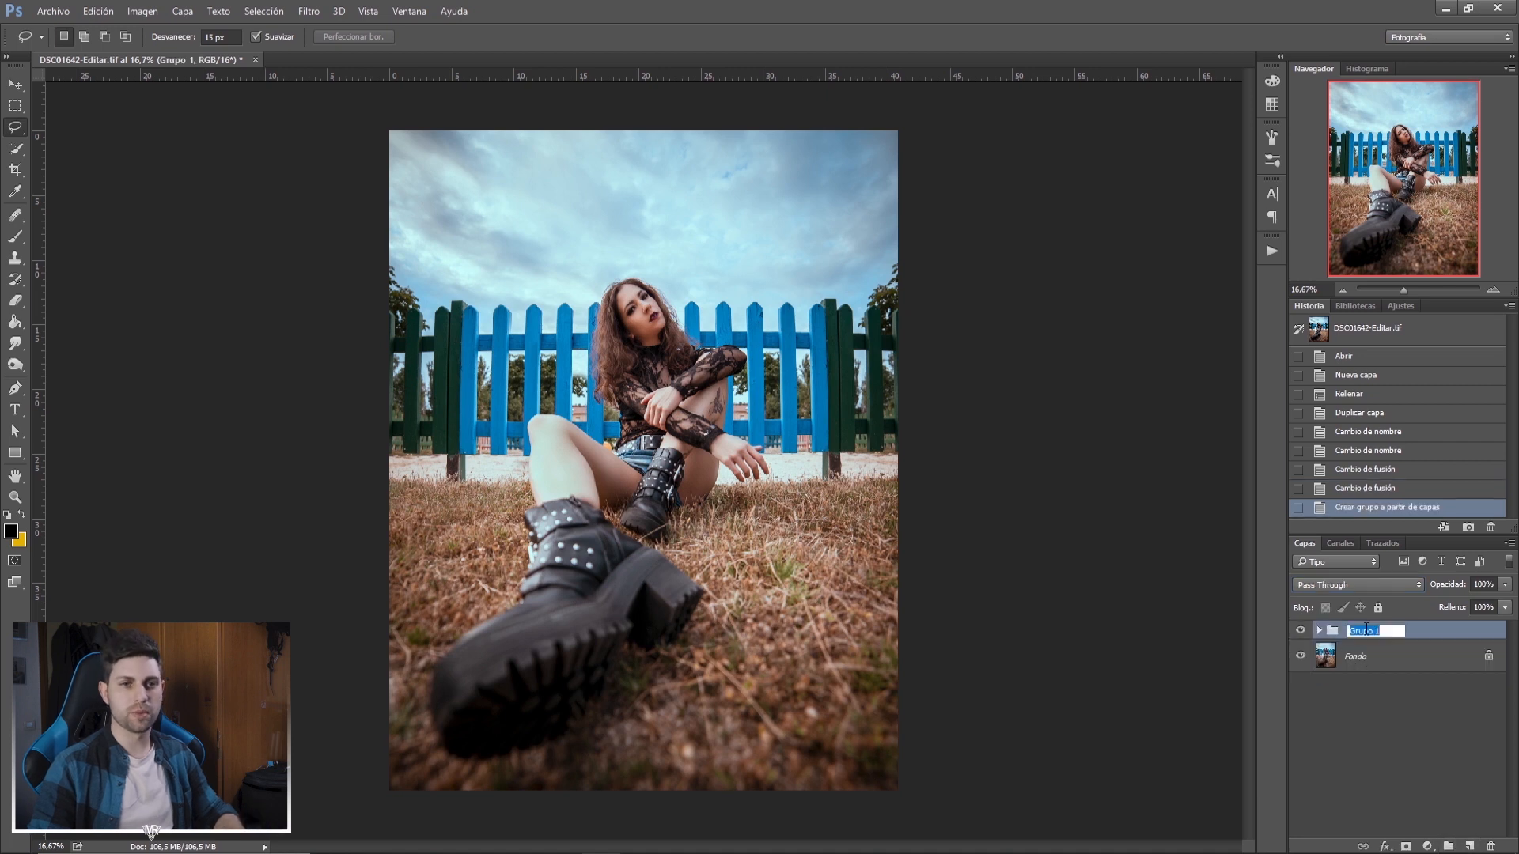
type("dodge and burn 1")
key("Return")
left_click(1319, 631)
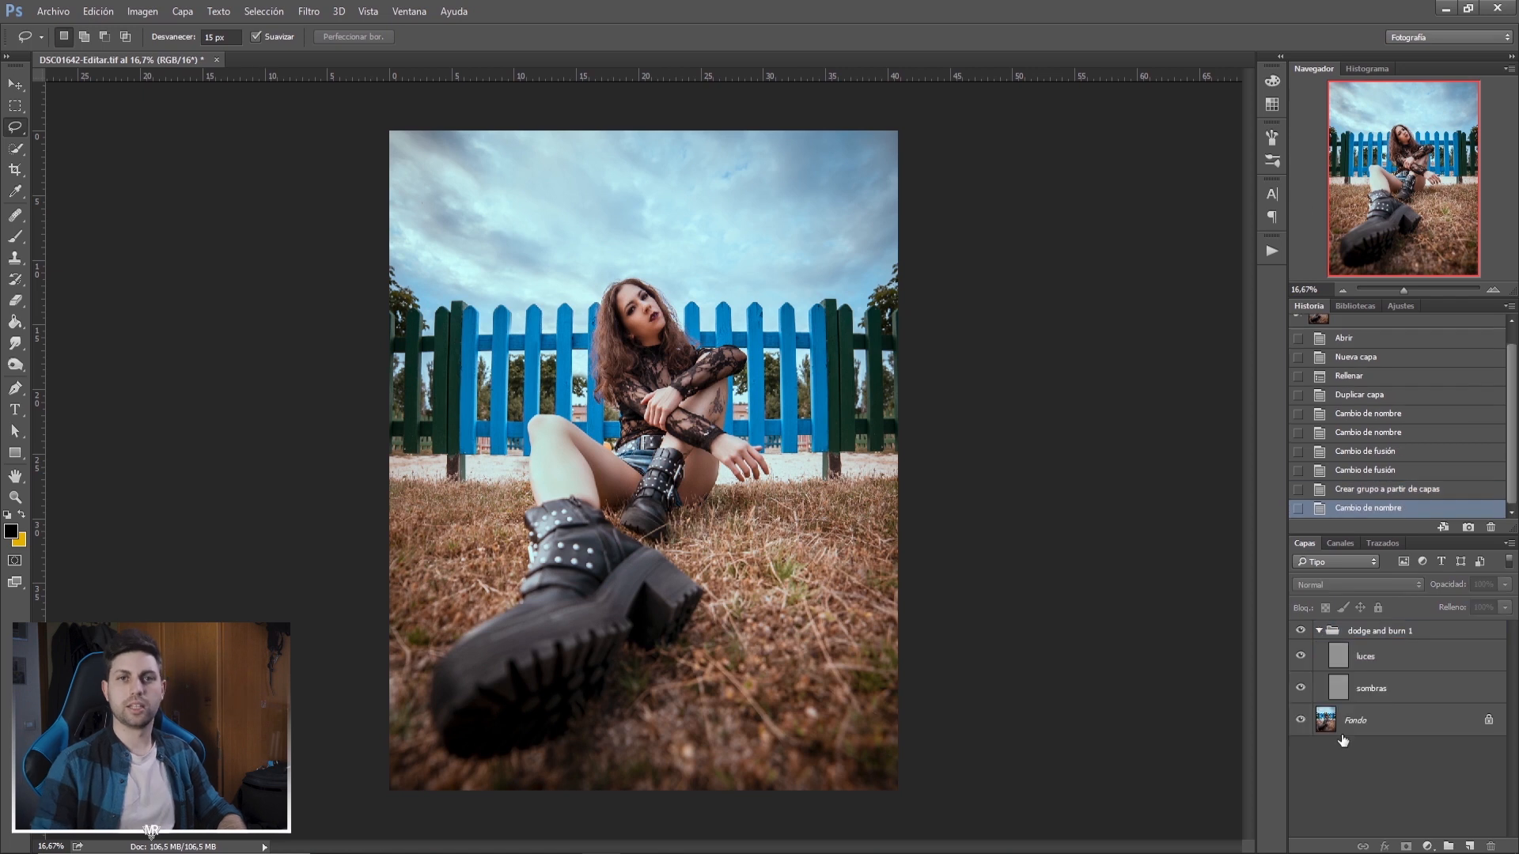
Stop recording the dodge and burn action and look over its recorded commands.
left_click(1272, 252)
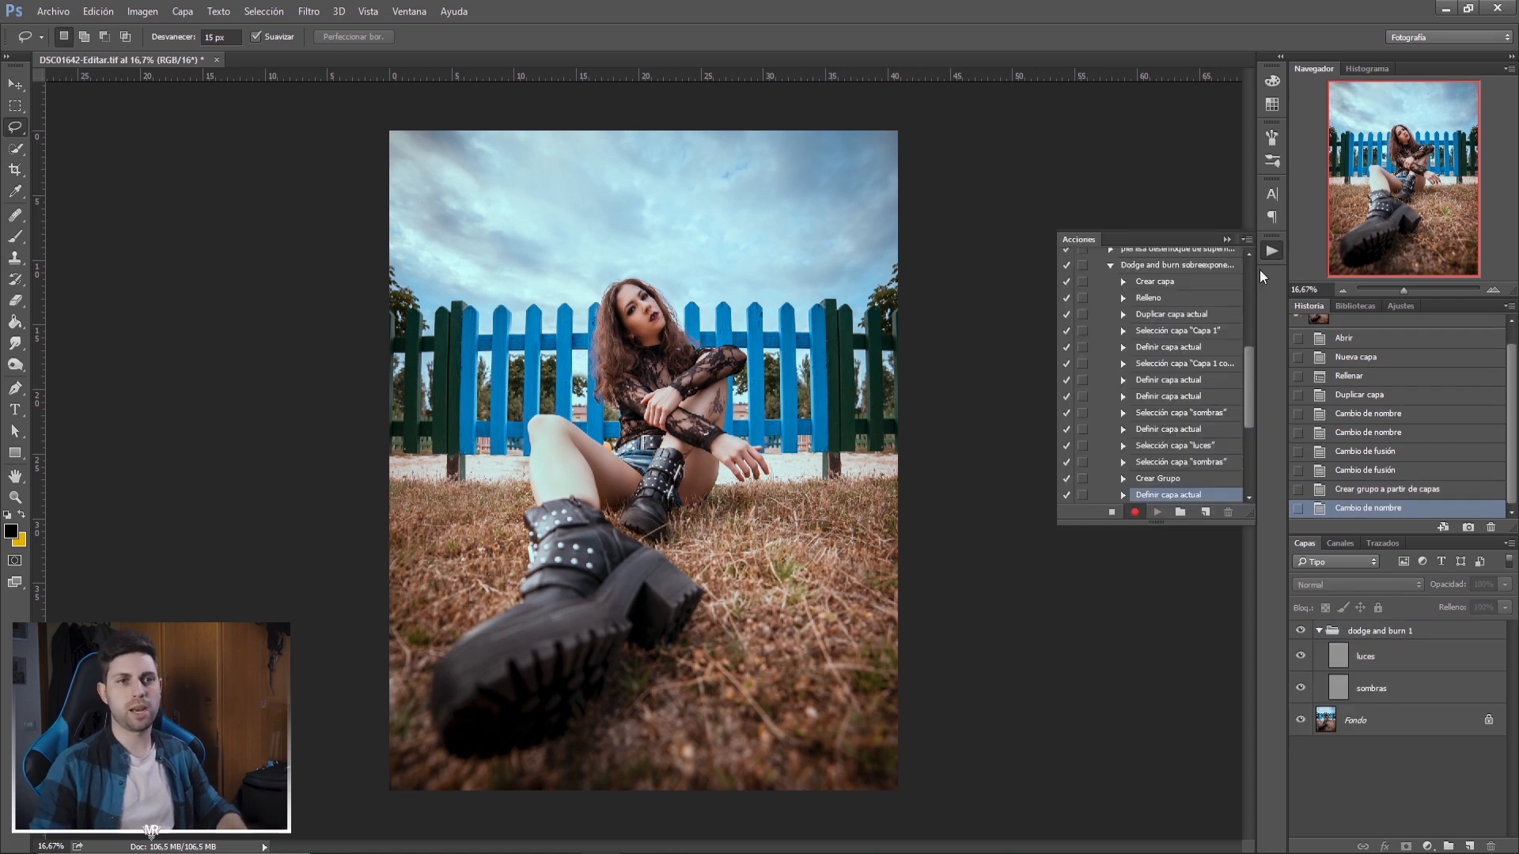
left_click(1113, 514)
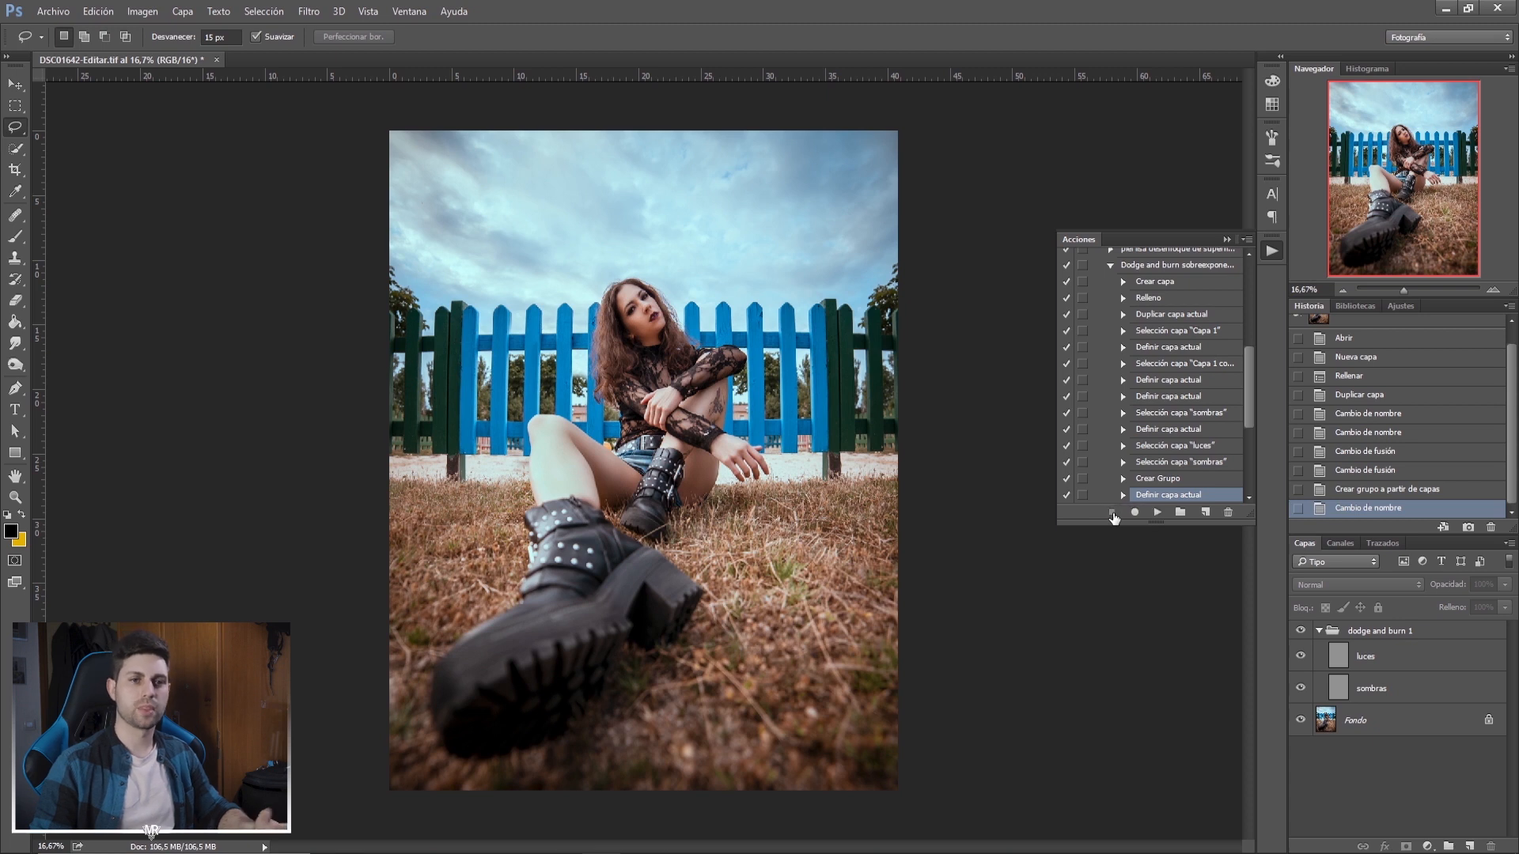
mouse_move(1250, 410)
left_mouse_down()
mouse_move(1246, 325)
mouse_move(1247, 346)
left_mouse_up()
scroll(1114, 463, "down", 1)
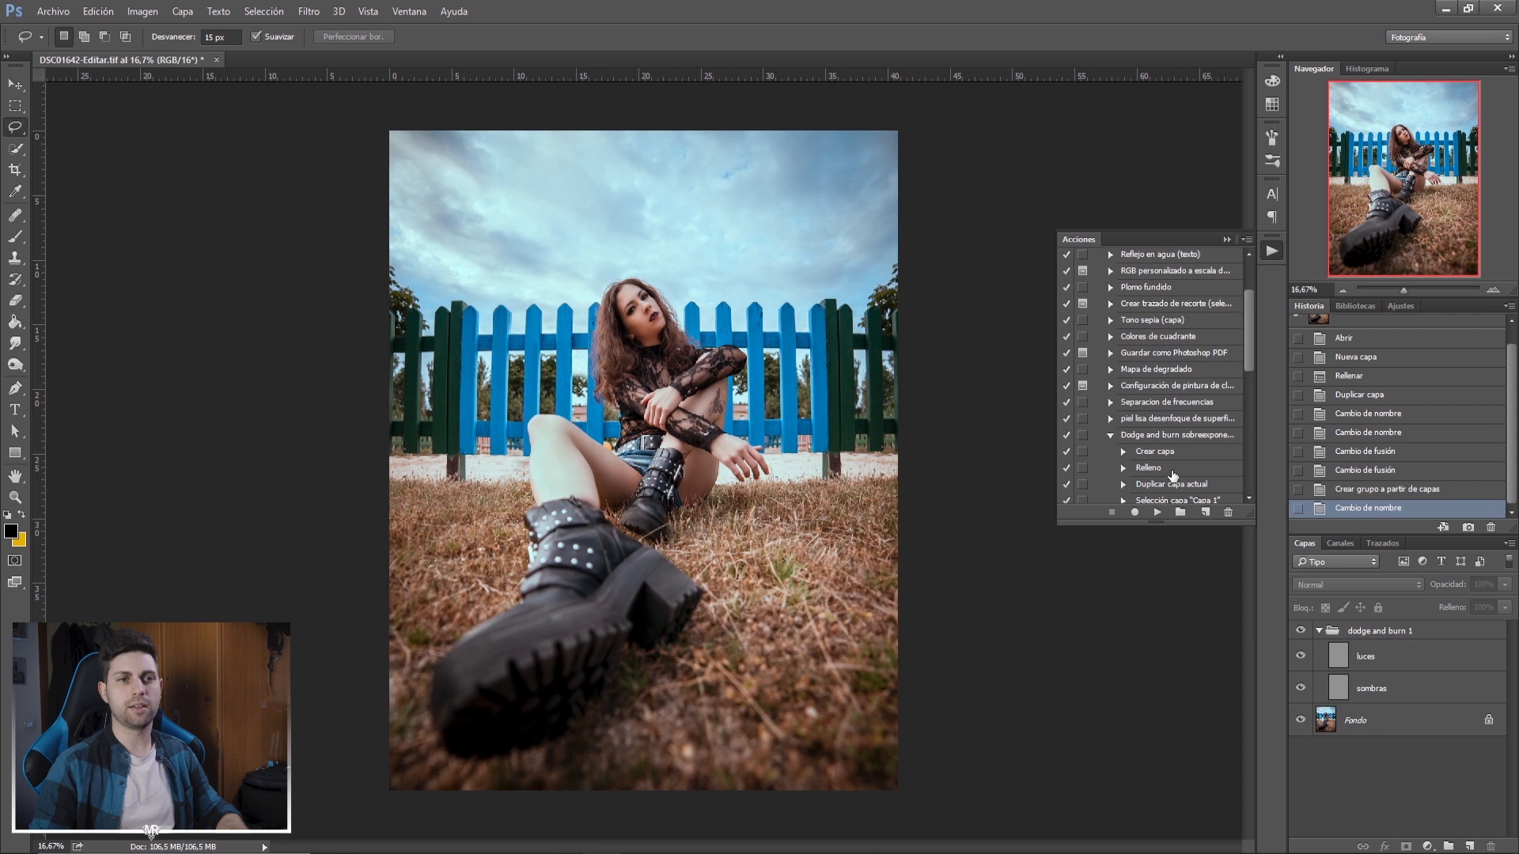
Delete the "dodge and burn 1" group, rebuild it by playing the recorded dodge and burn action, and expand the new group.
left_click(1435, 633)
mouse_move(1422, 633)
left_mouse_down()
mouse_move(1440, 838)
mouse_move(1492, 847)
left_mouse_up()
left_click_drag(1251, 358, 1250, 362)
left_click(1111, 403)
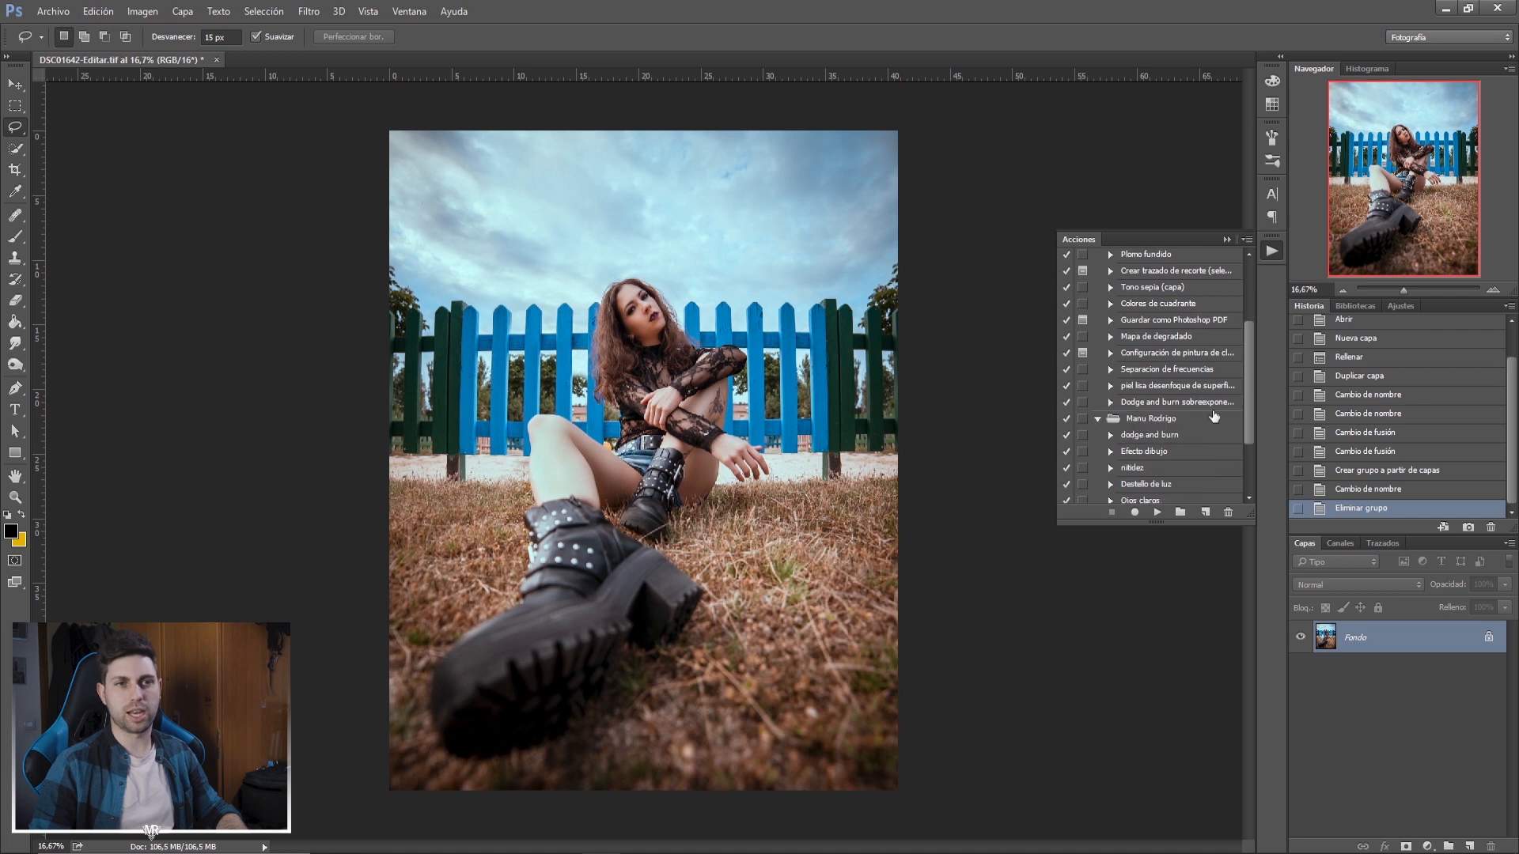
left_click(1178, 405)
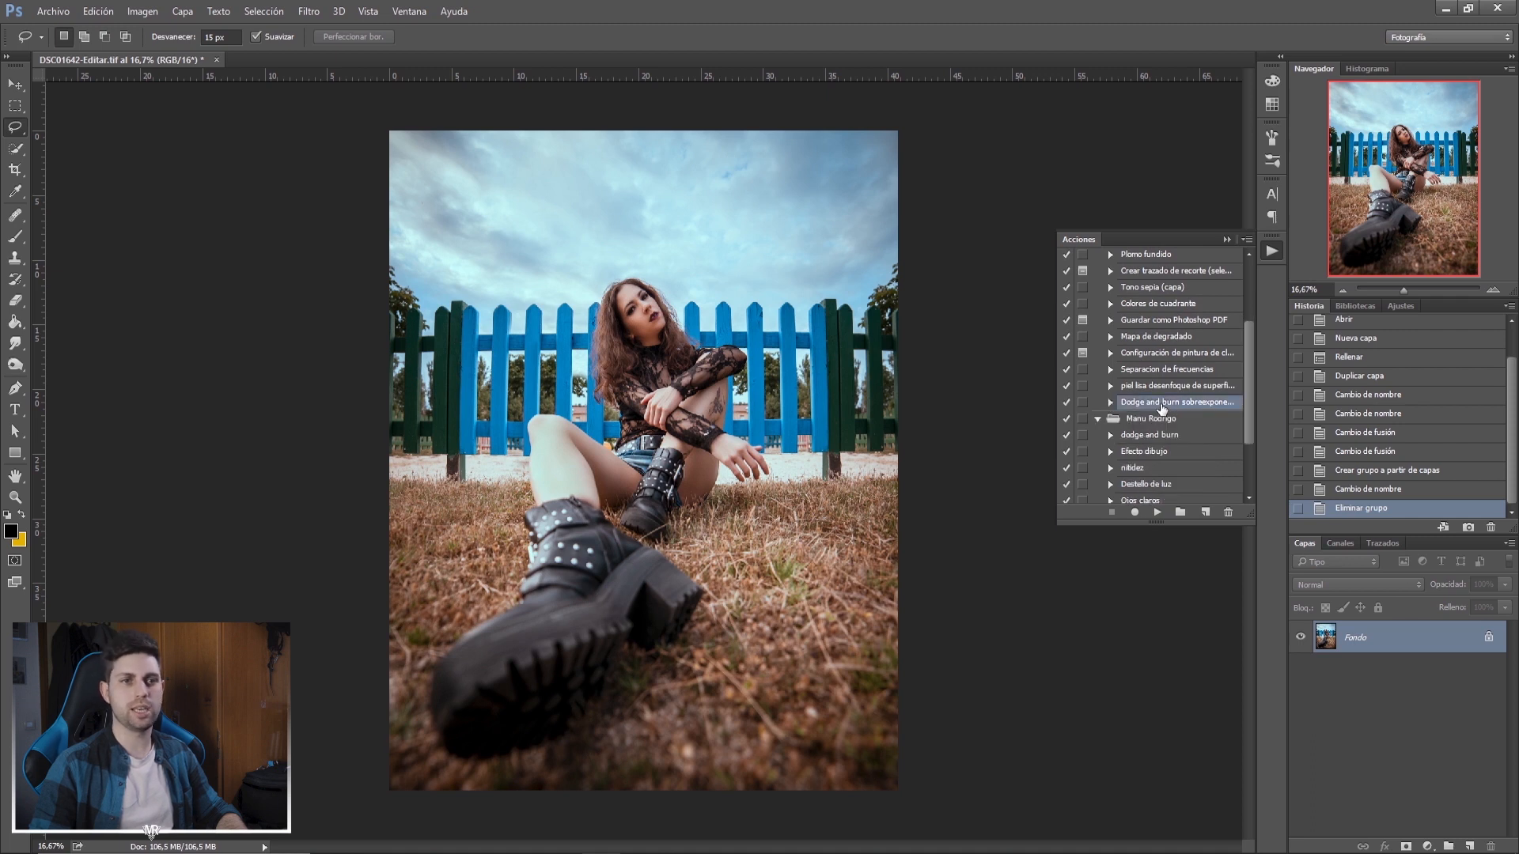
left_click(1157, 513)
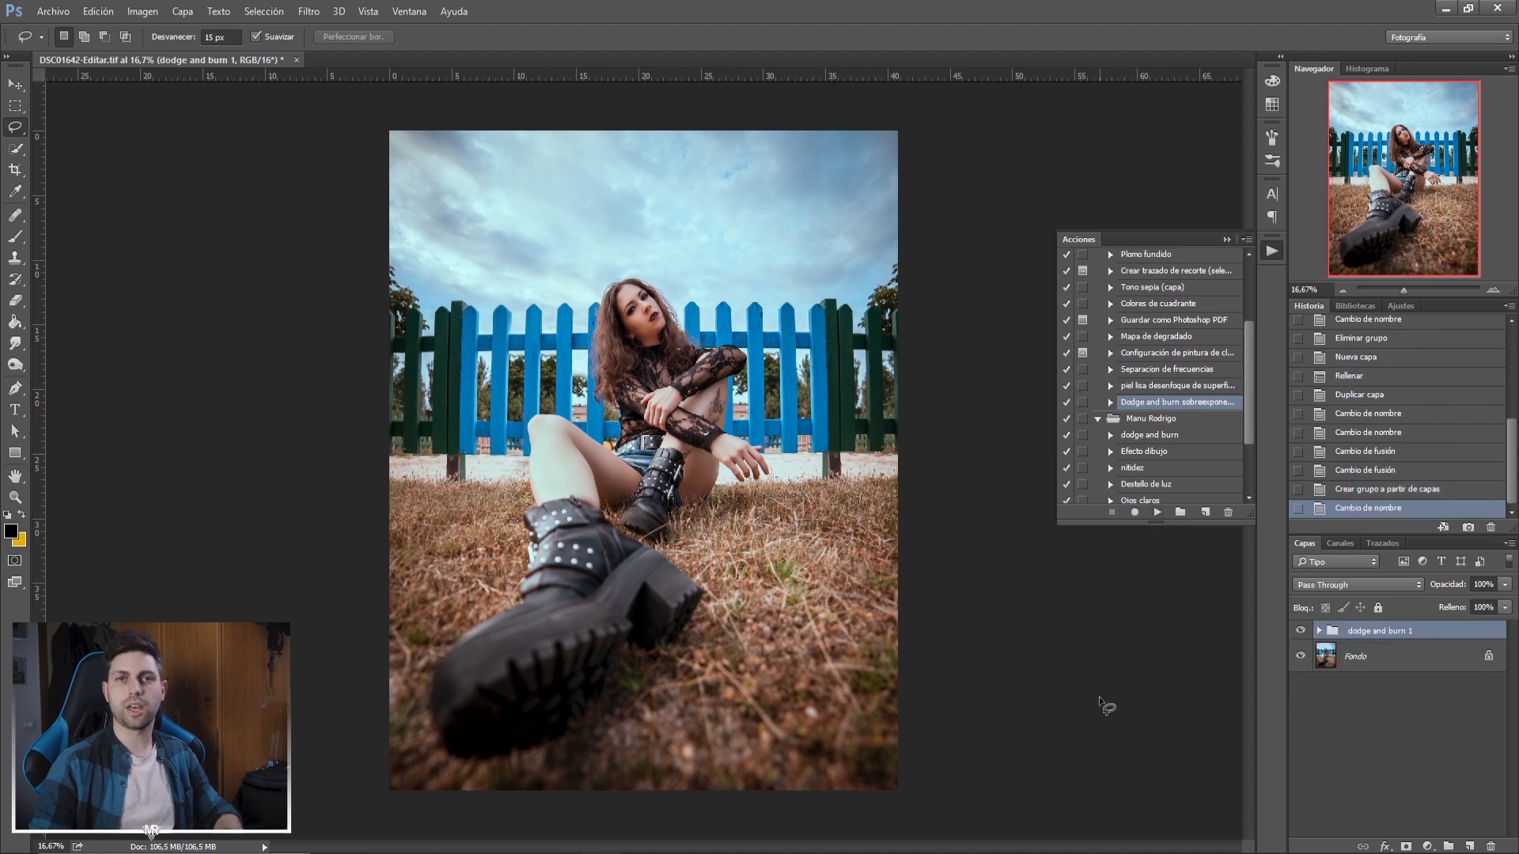
left_click(1320, 633)
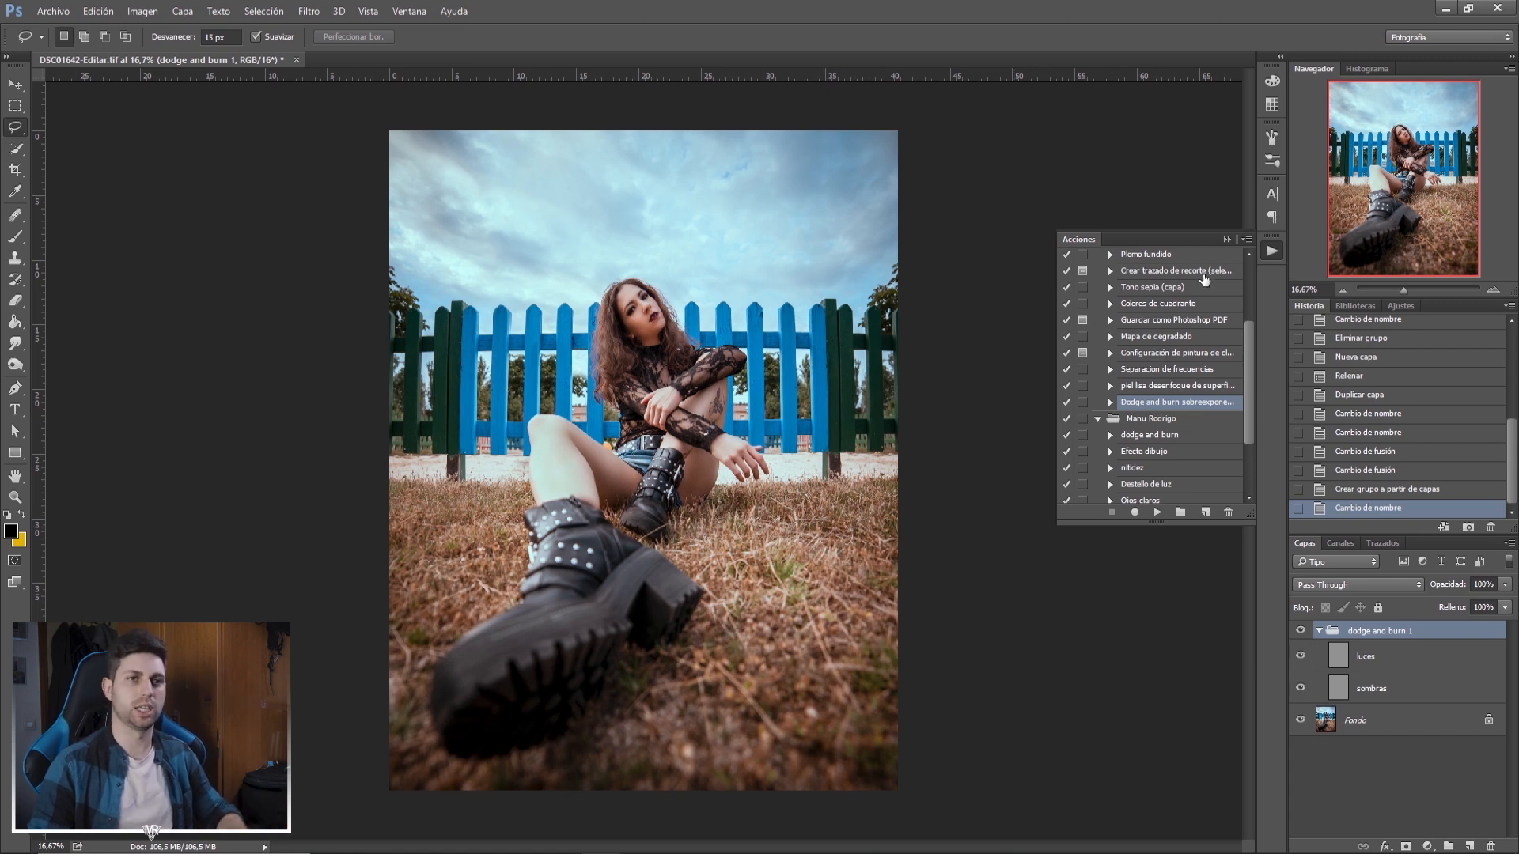
Select the sombras layer and activate the Burn tool (Subexponer) for darkening.
left_click(1227, 239)
key("b")
left_click(1417, 690)
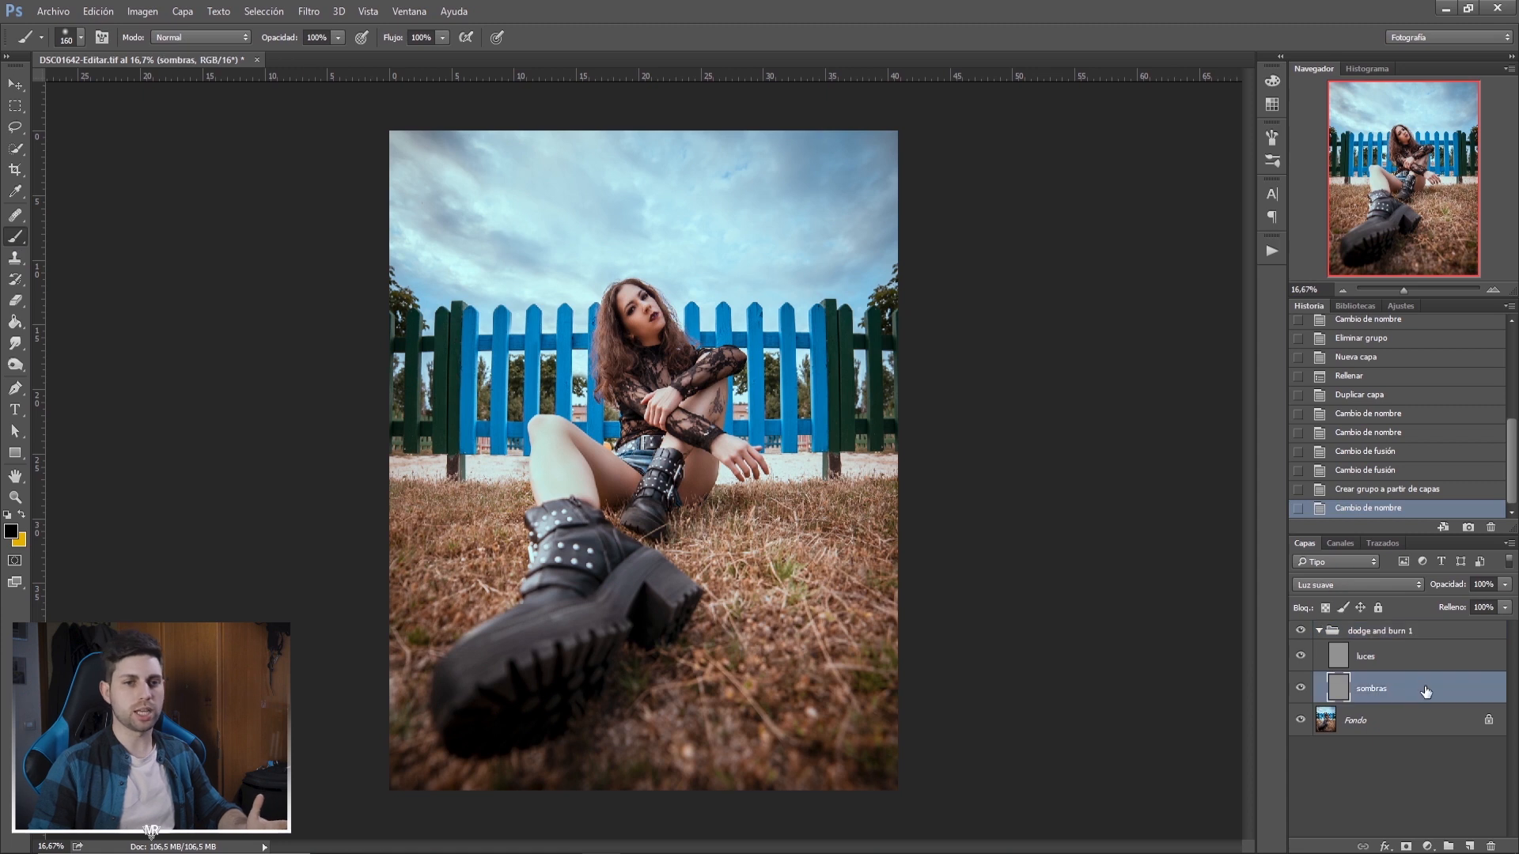
left_click(21, 364)
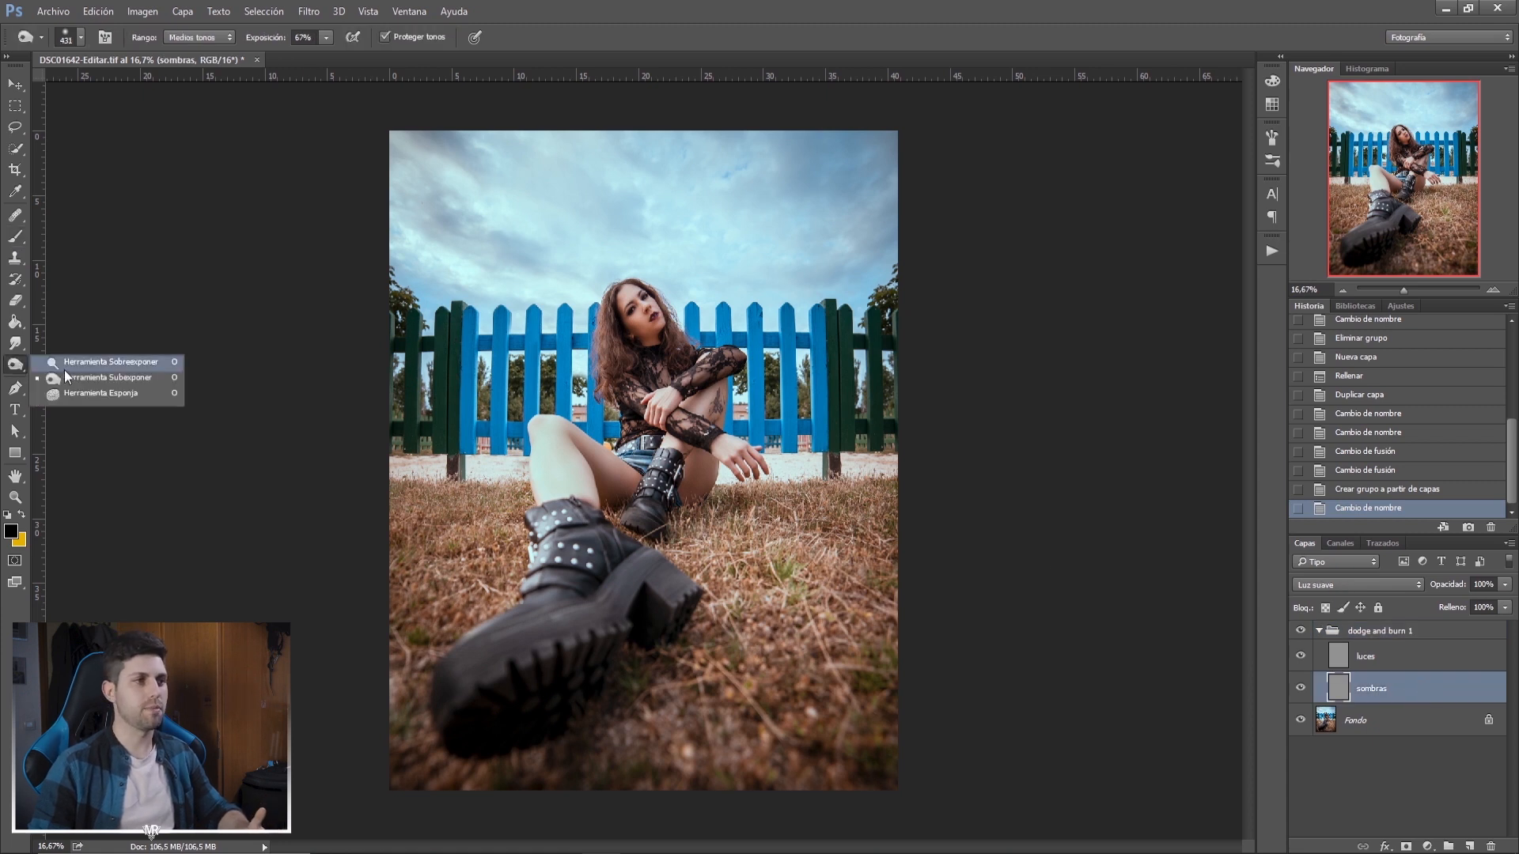
left_click(125, 378)
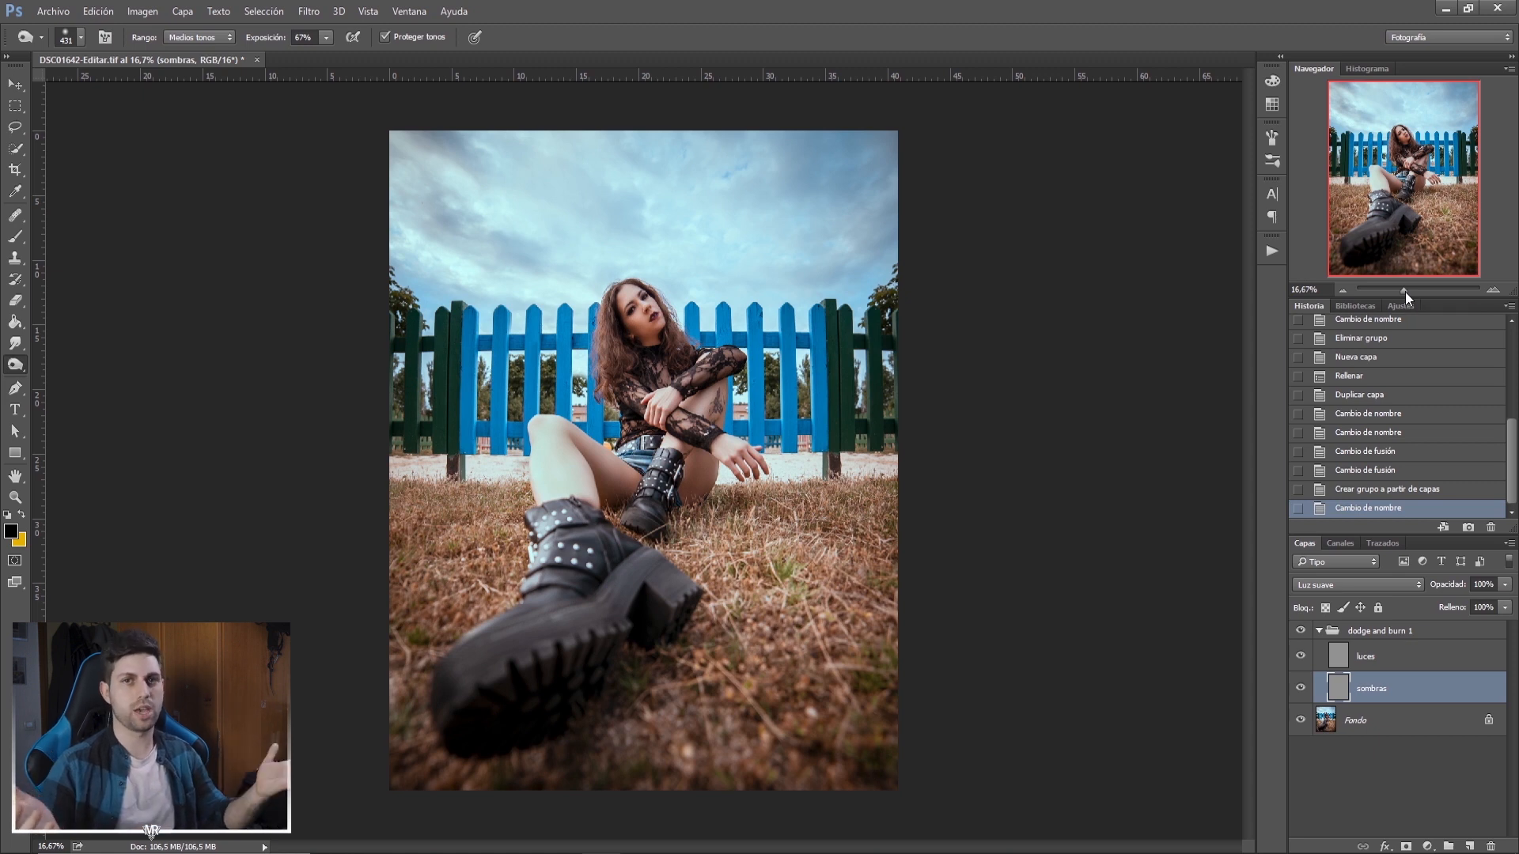
Set the Burn tool's exposure to 21% and darken the shadows along the woman's jaw and neck.
left_click_drag(1405, 292, 1412, 288)
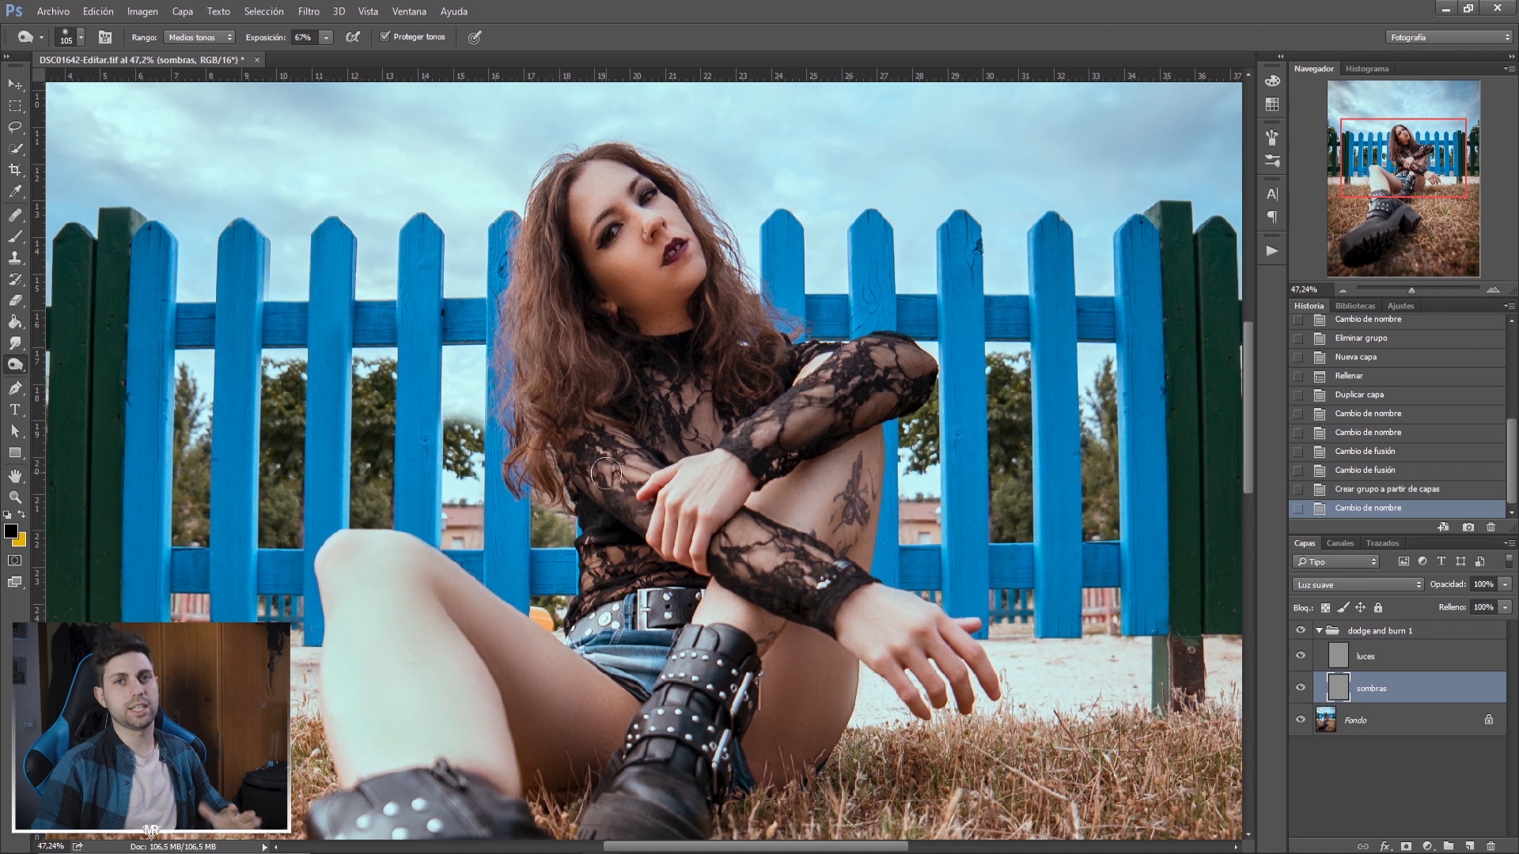
left_click(325, 38)
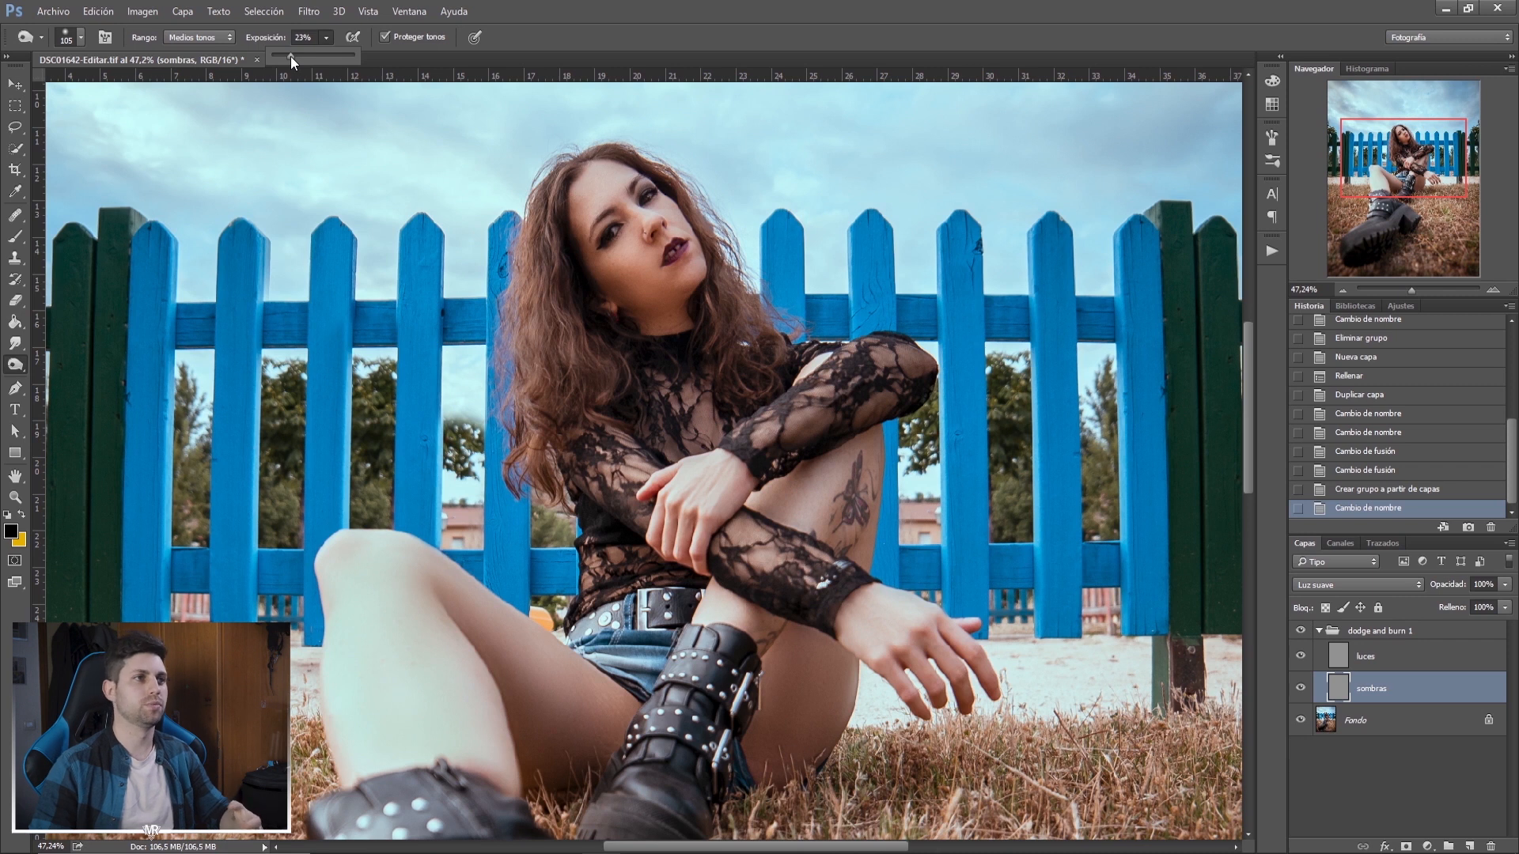
left_click_drag(291, 57, 290, 58)
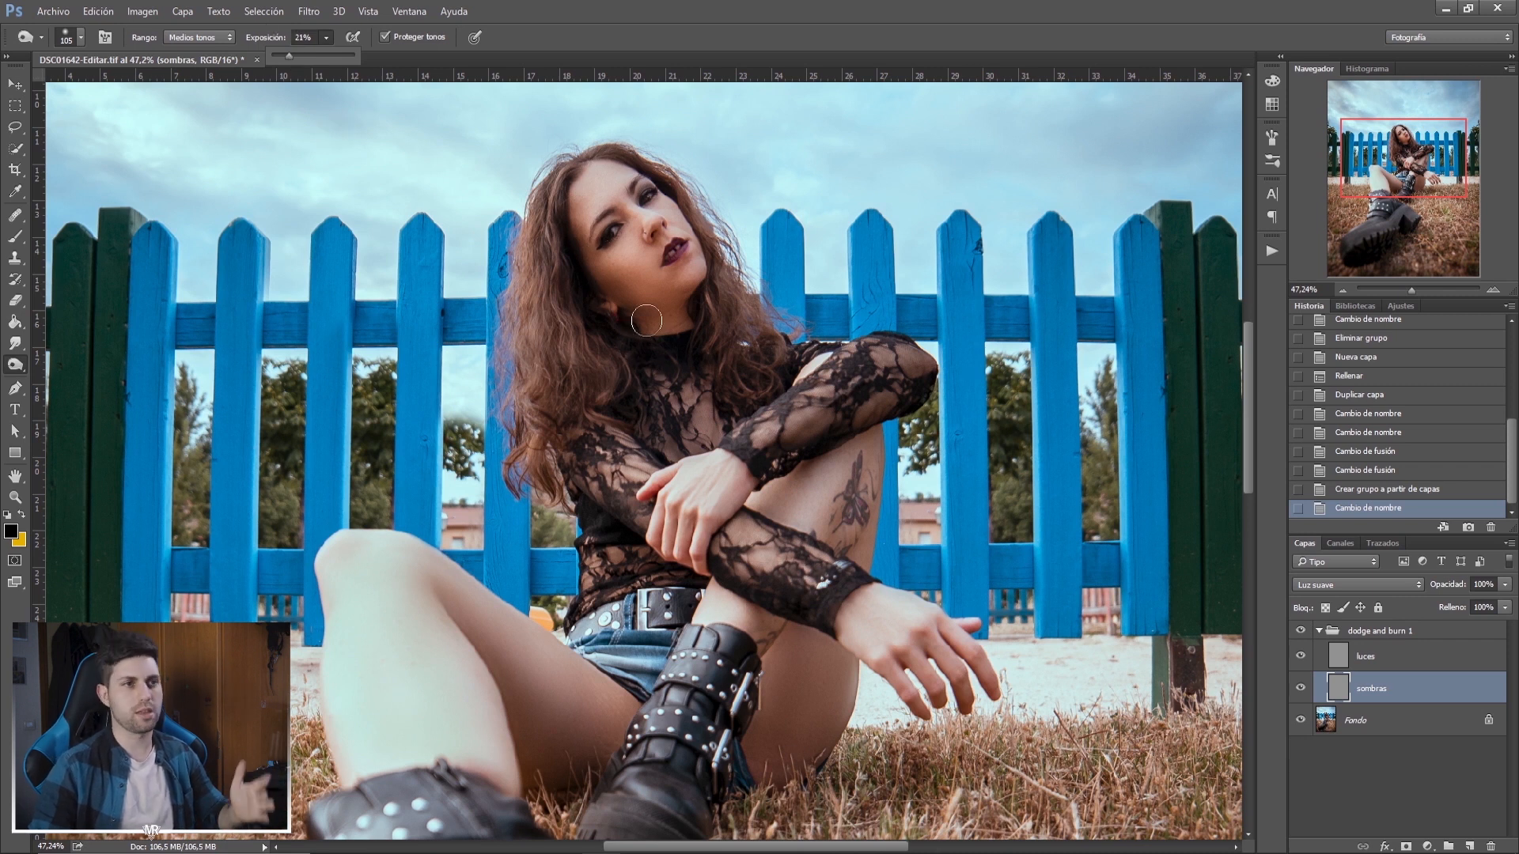
left_click_drag(608, 313, 601, 288)
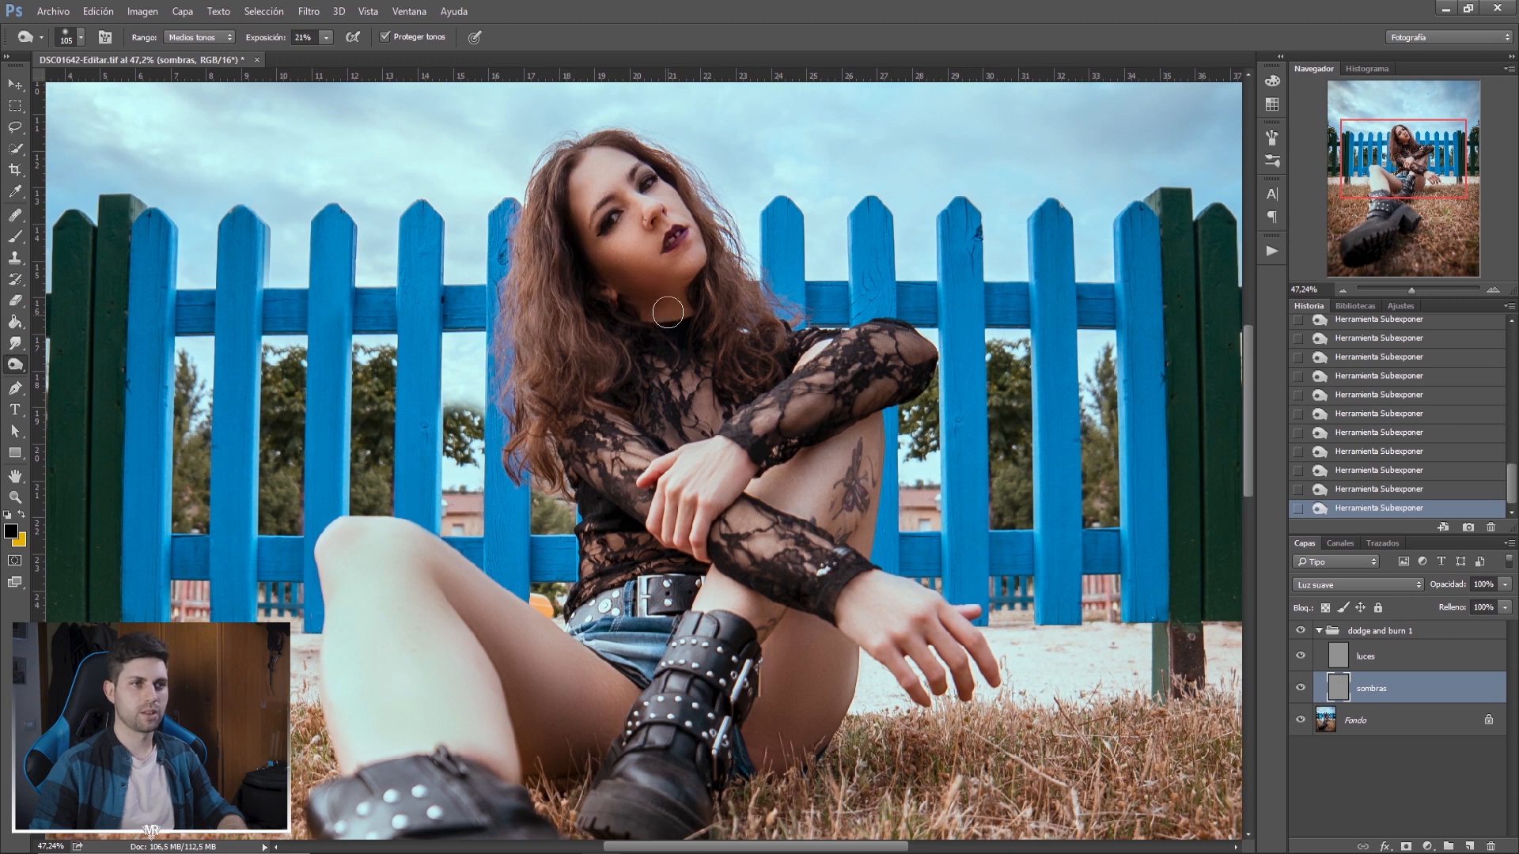
Burn the shadows on the sleeve, hair, legs and boots with broad strokes, varying the brush size to fit each area.
left_click(774, 464)
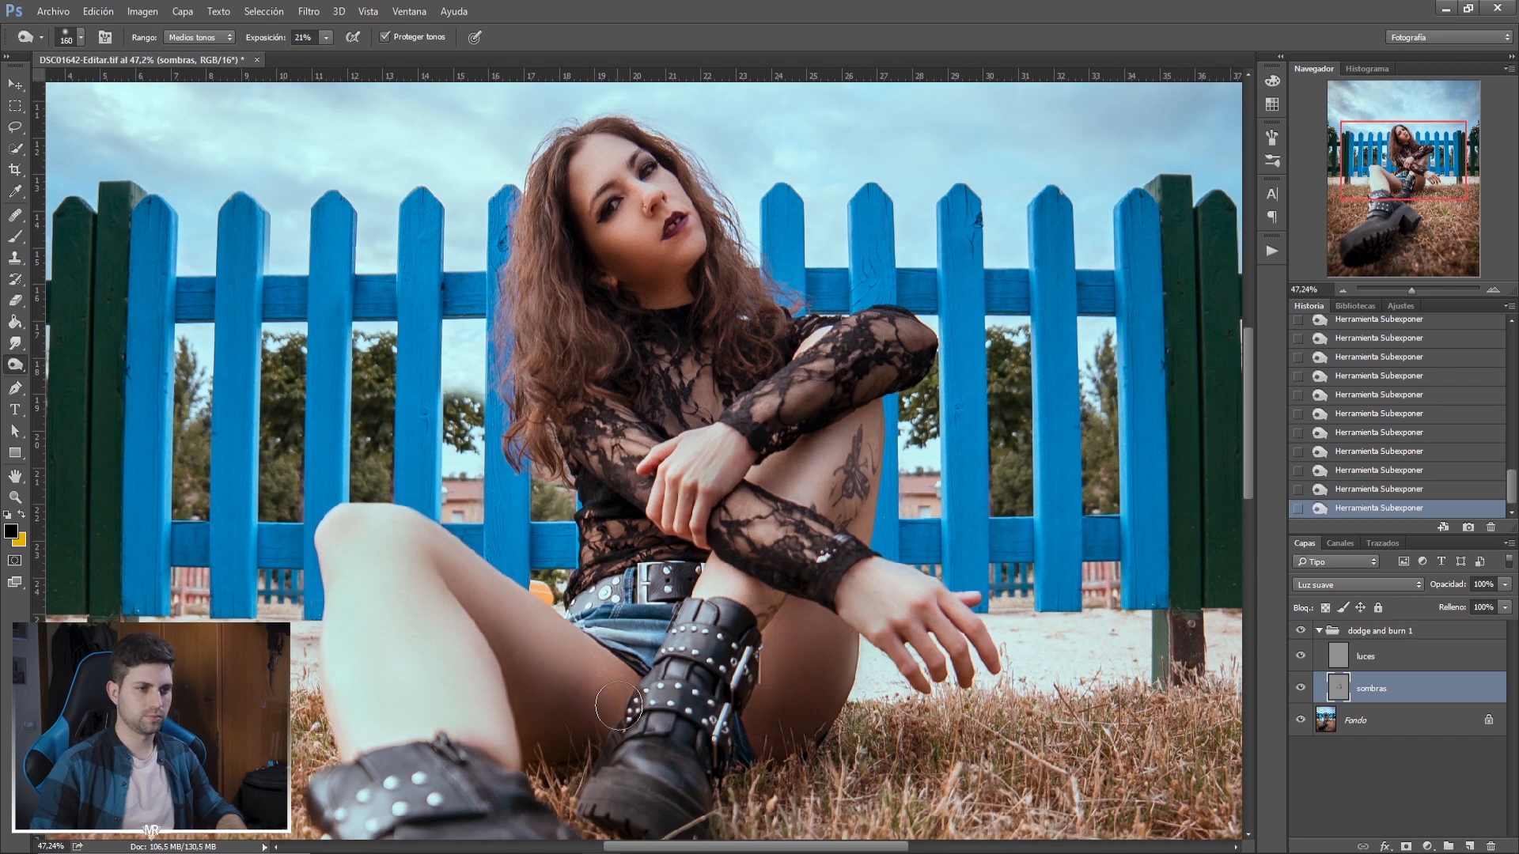
left_click_drag(619, 706, 655, 787)
left_click_drag(584, 445, 639, 476)
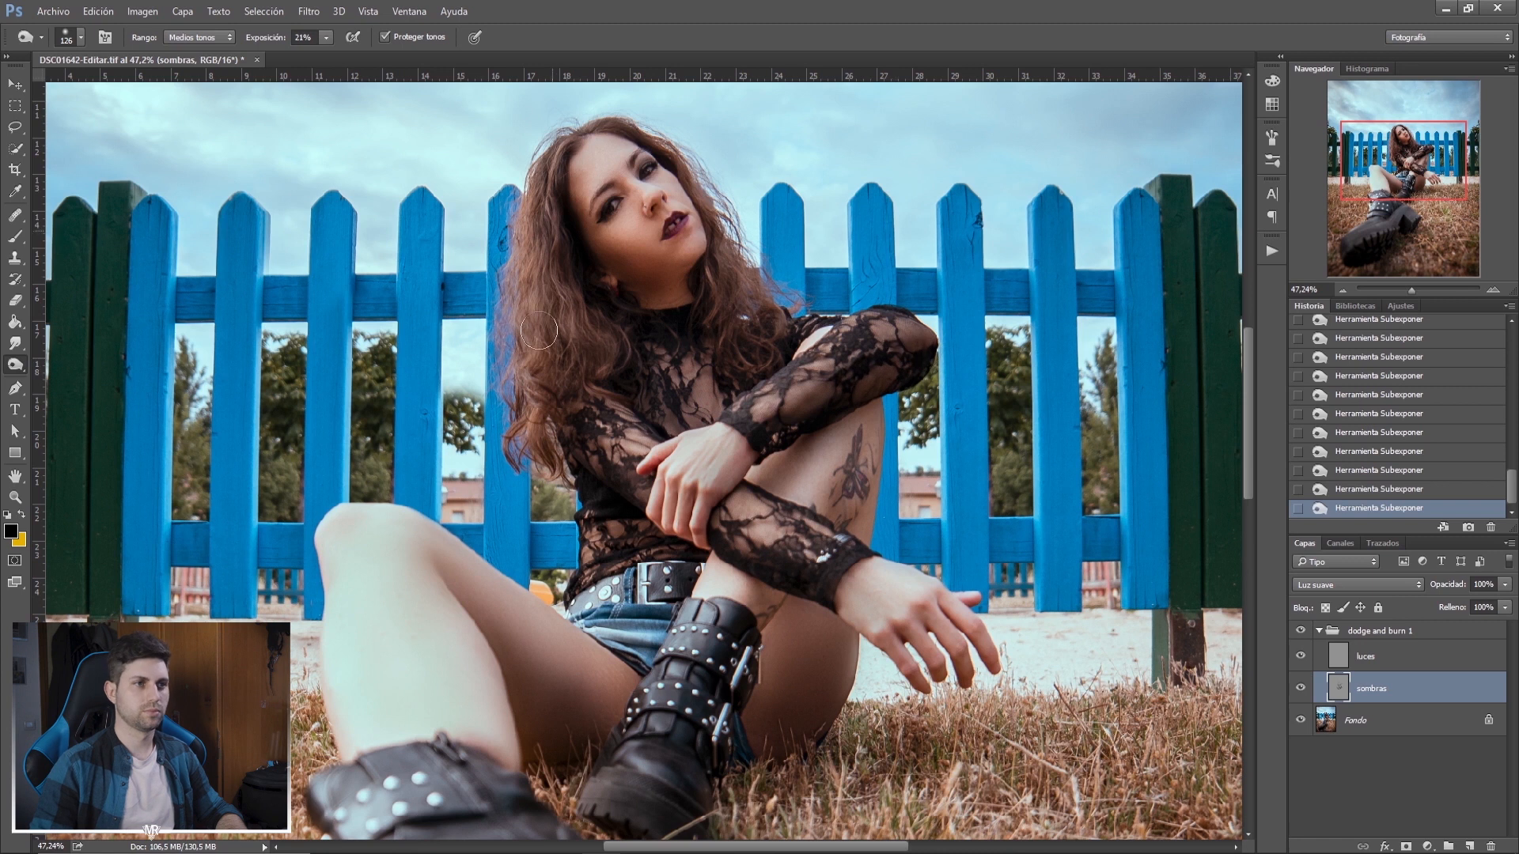
left_click_drag(639, 264, 624, 265)
left_click_drag(587, 602, 602, 328)
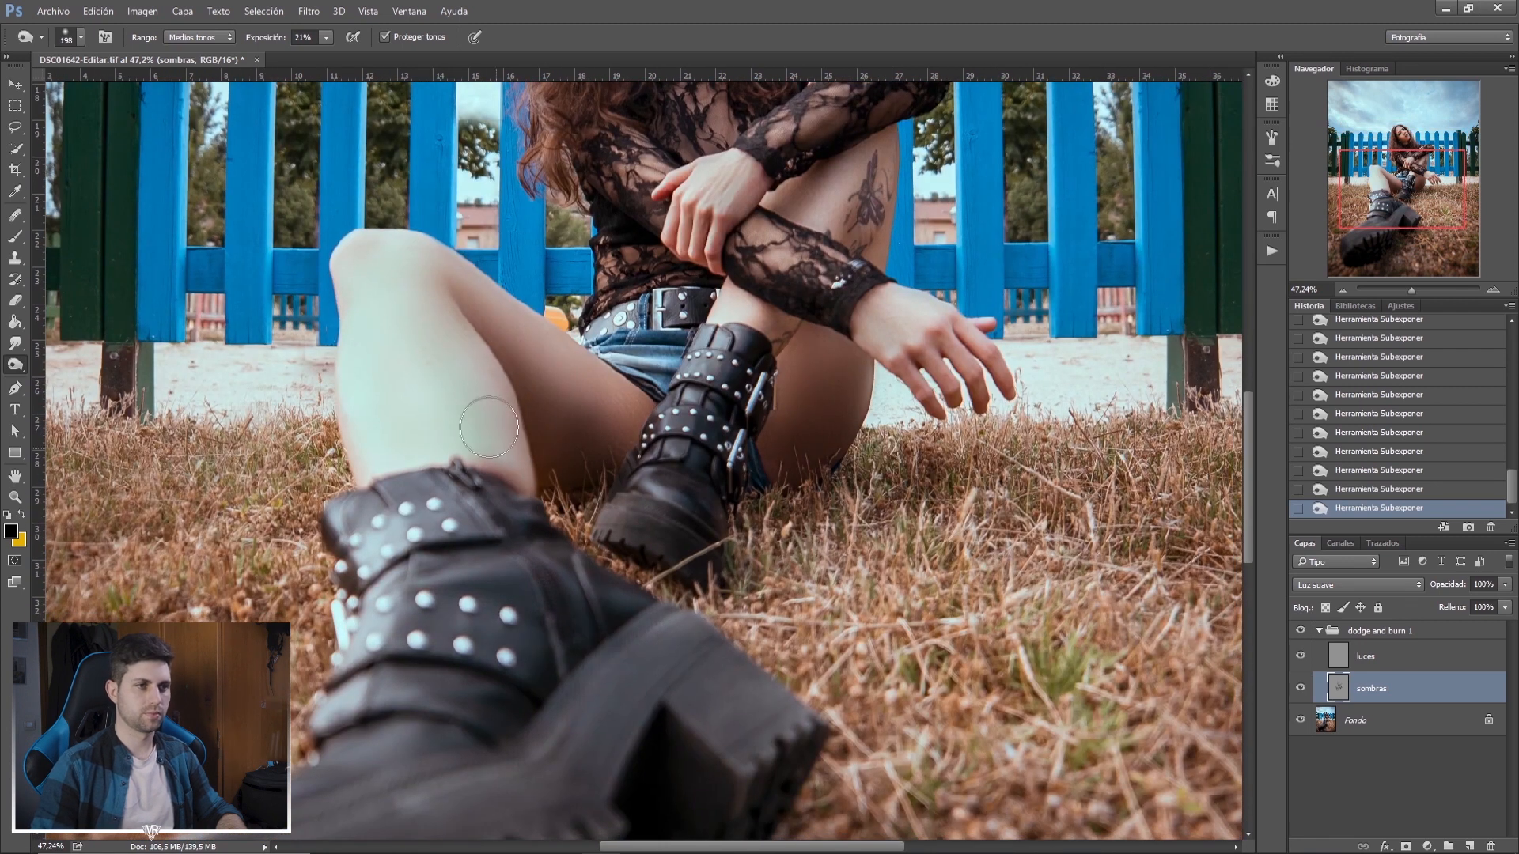
key("ctrl+0")
left_click_drag(593, 565, 643, 525)
Reduce the Burn brush to 23 px and darken the fine shadows around the woman's eyes and eyebrows.
left_click_drag(1406, 290, 1412, 290)
left_click_drag(1404, 193, 1406, 167)
left_click_drag(1412, 290, 1416, 290)
left_click_drag(1407, 167, 1407, 164)
left_click_drag(779, 481, 718, 481)
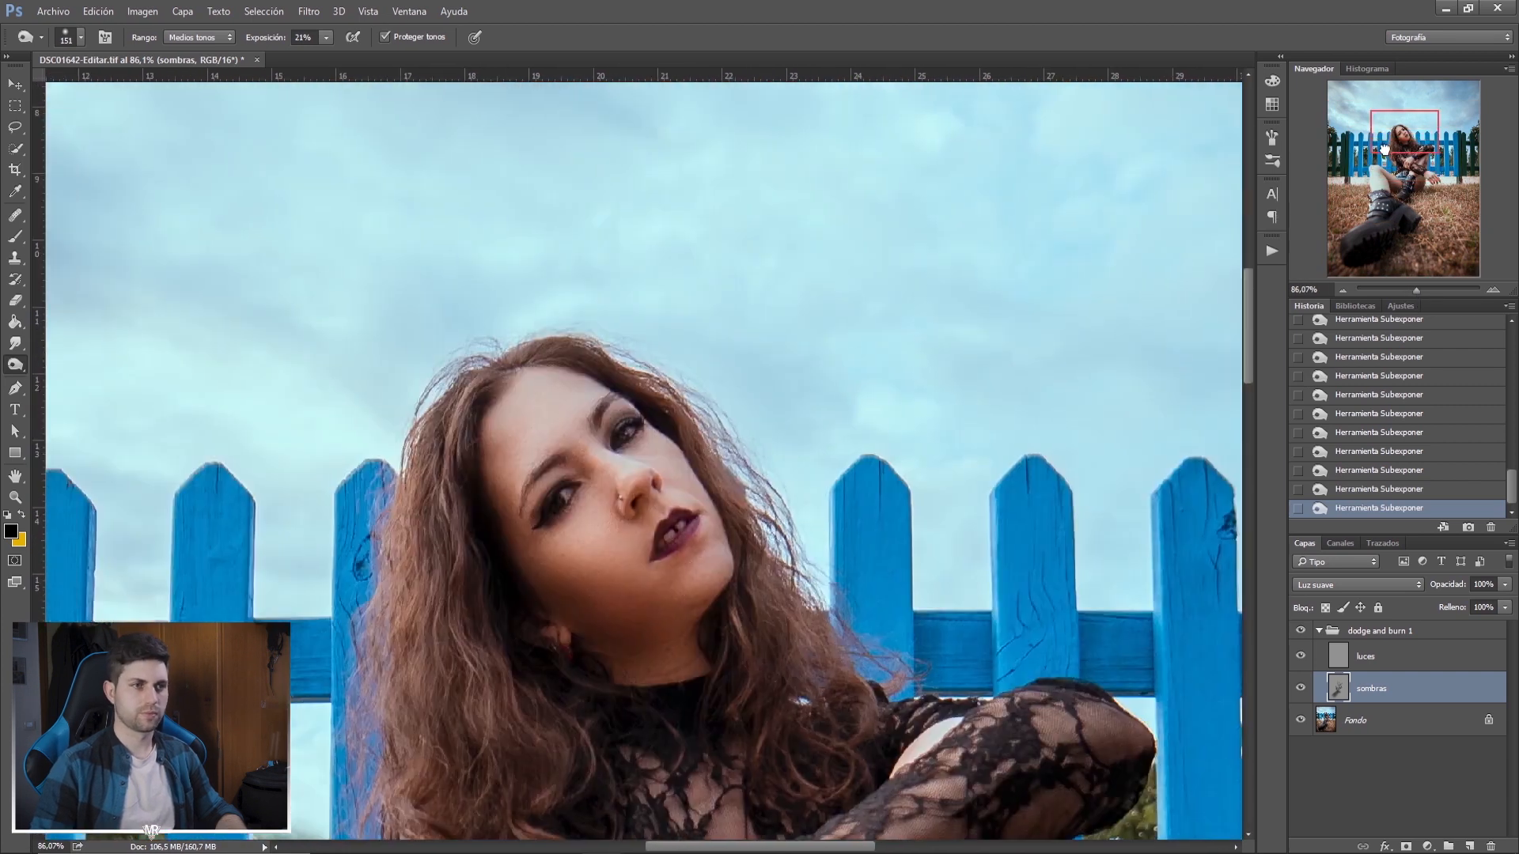
scroll(556, 470, "up", 1)
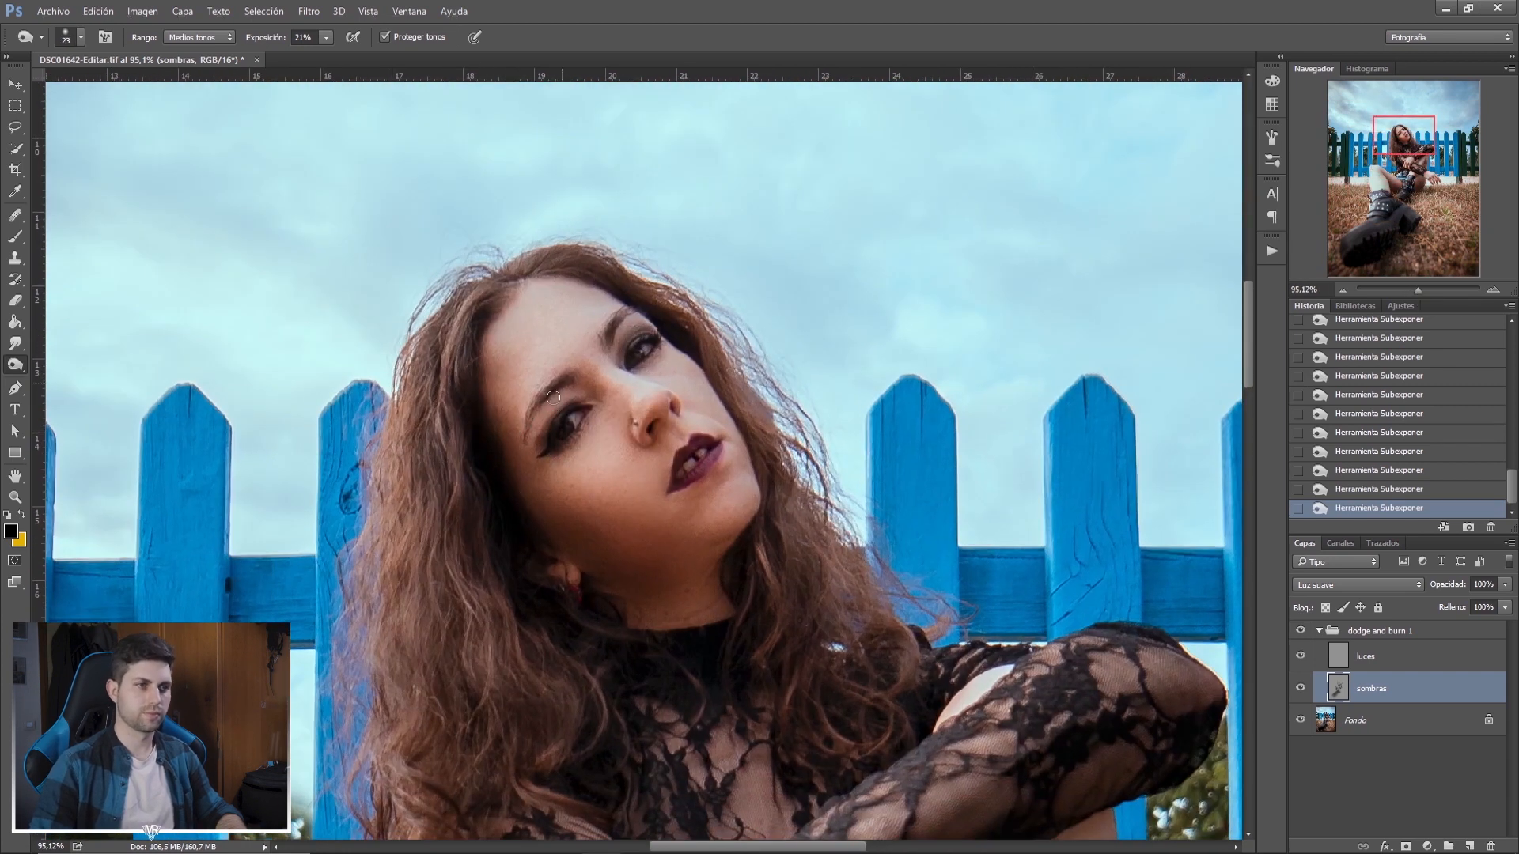
Undo the last six burn strokes and redo them to compare the face without and with the darkening.
key("ctrl+alt+z")
key("ctrl+alt+z")
key("ctrl+alt+z")
key("ctrl+alt+z")
key("ctrl+alt+z")
key("ctrl+alt+z")
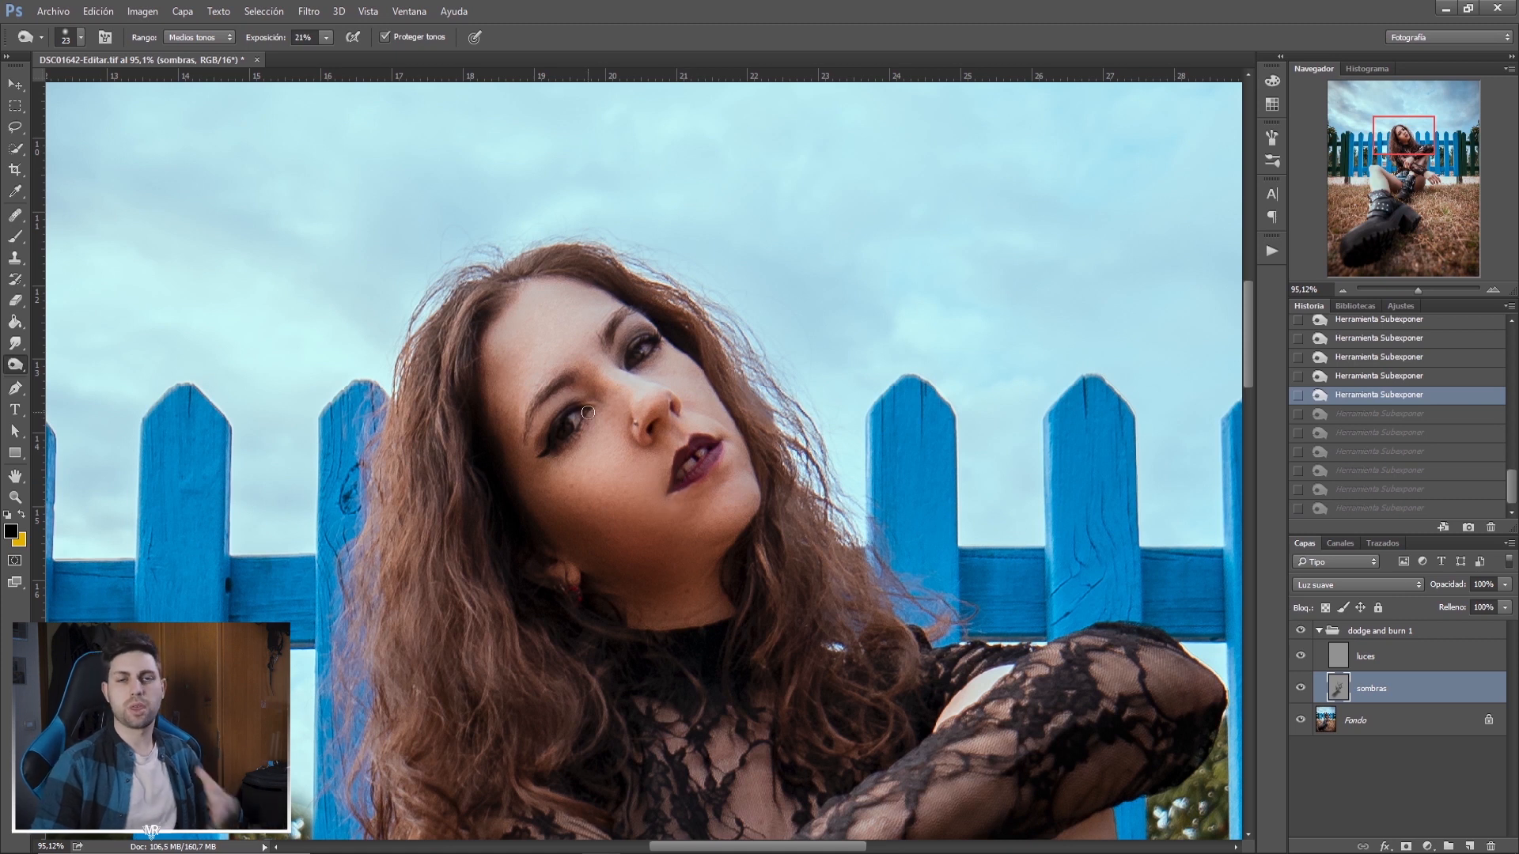
scroll(609, 447, "down", 1)
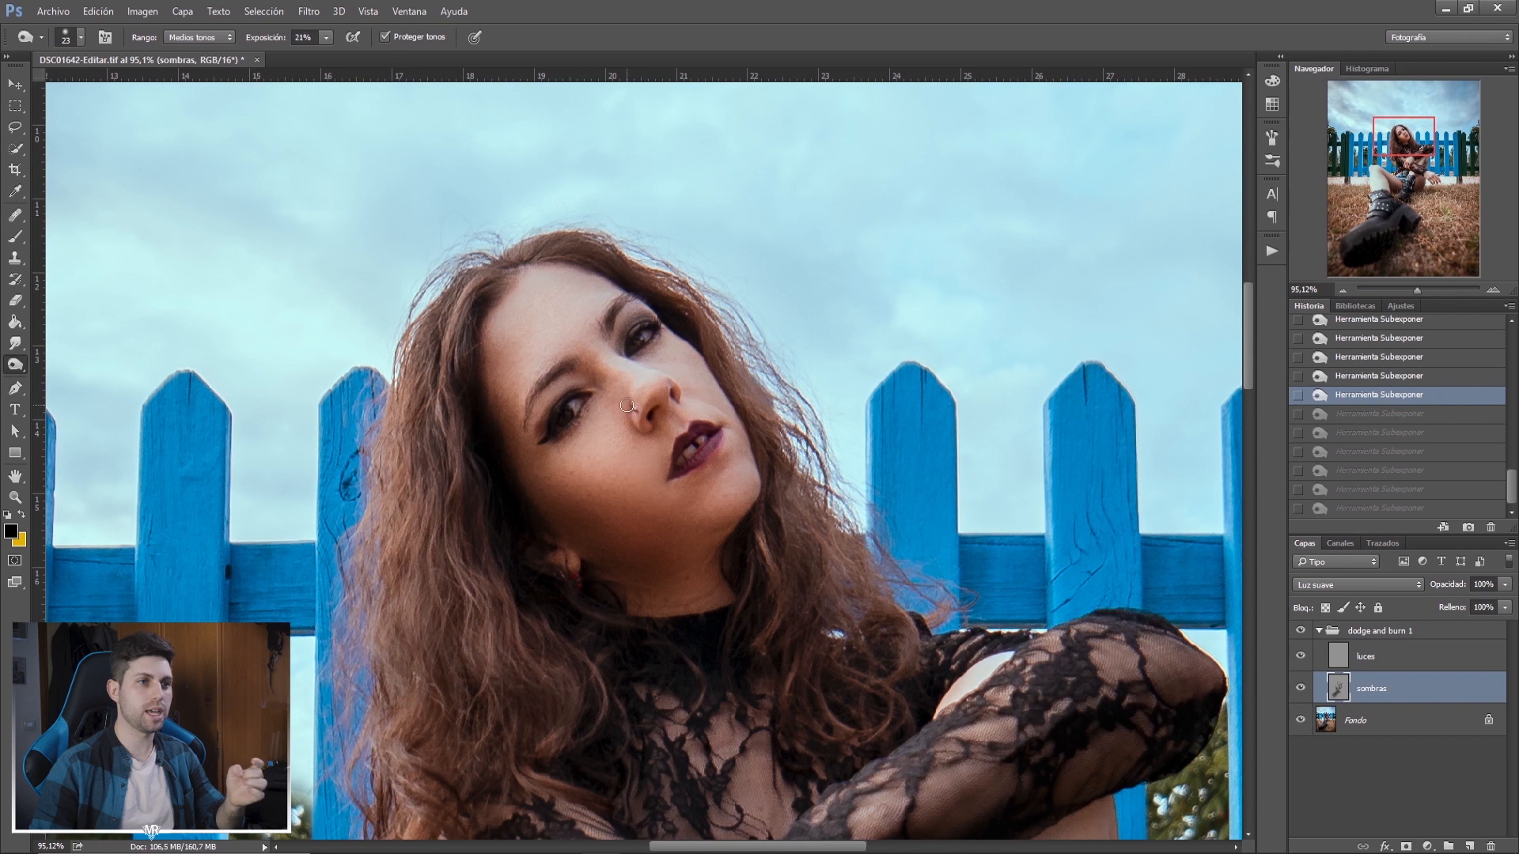
scroll(639, 456, "up", 1)
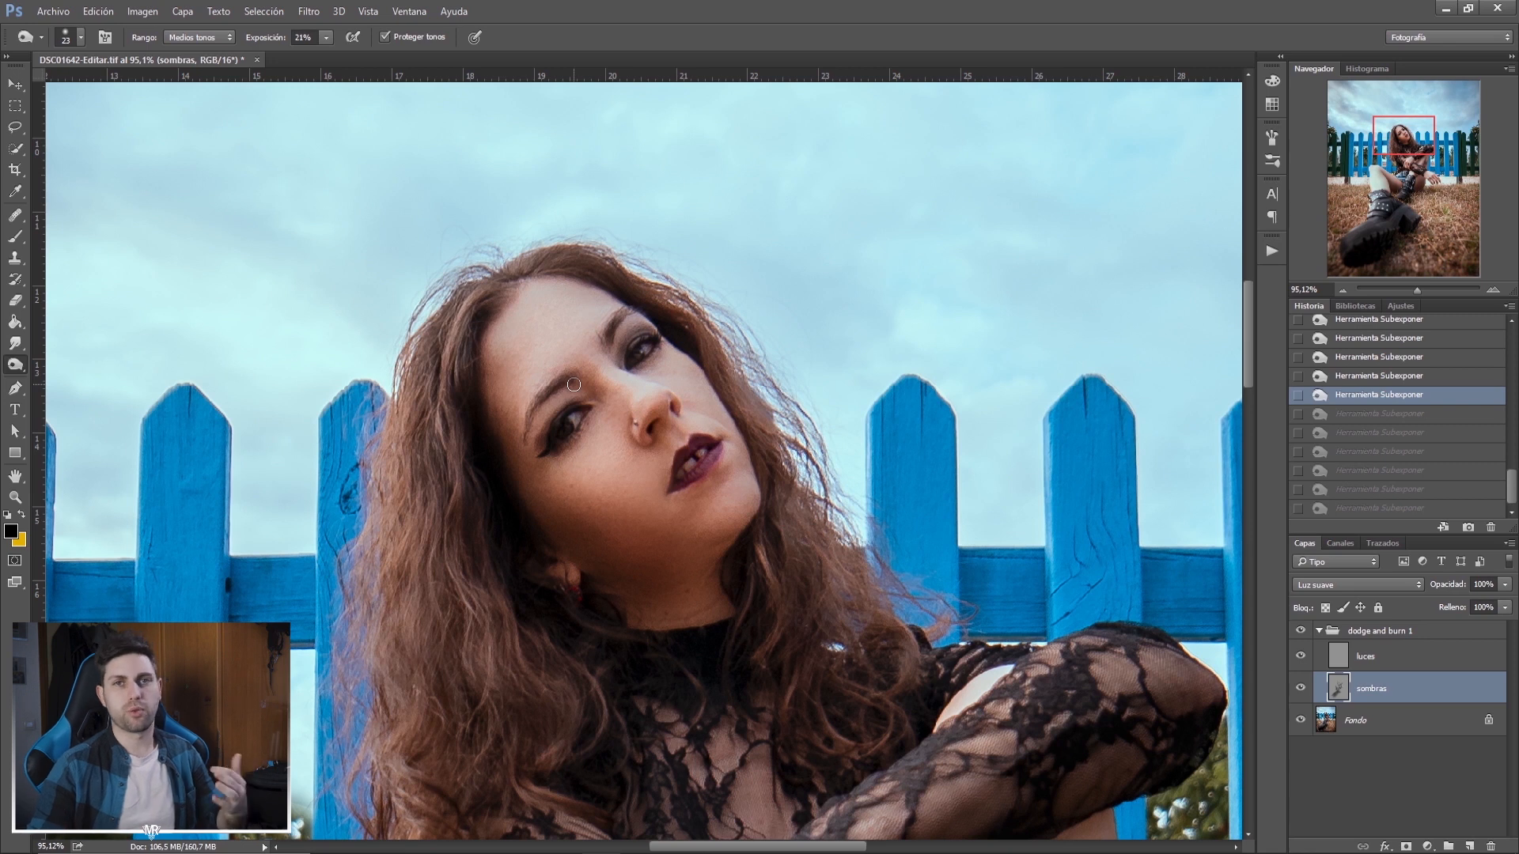
key("ctrl+shift+z")
key("ctrl+shift+z")
key("ctrl+shift+z")
key("ctrl+shift+z")
key("ctrl+shift+z")
key("ctrl+shift+z")
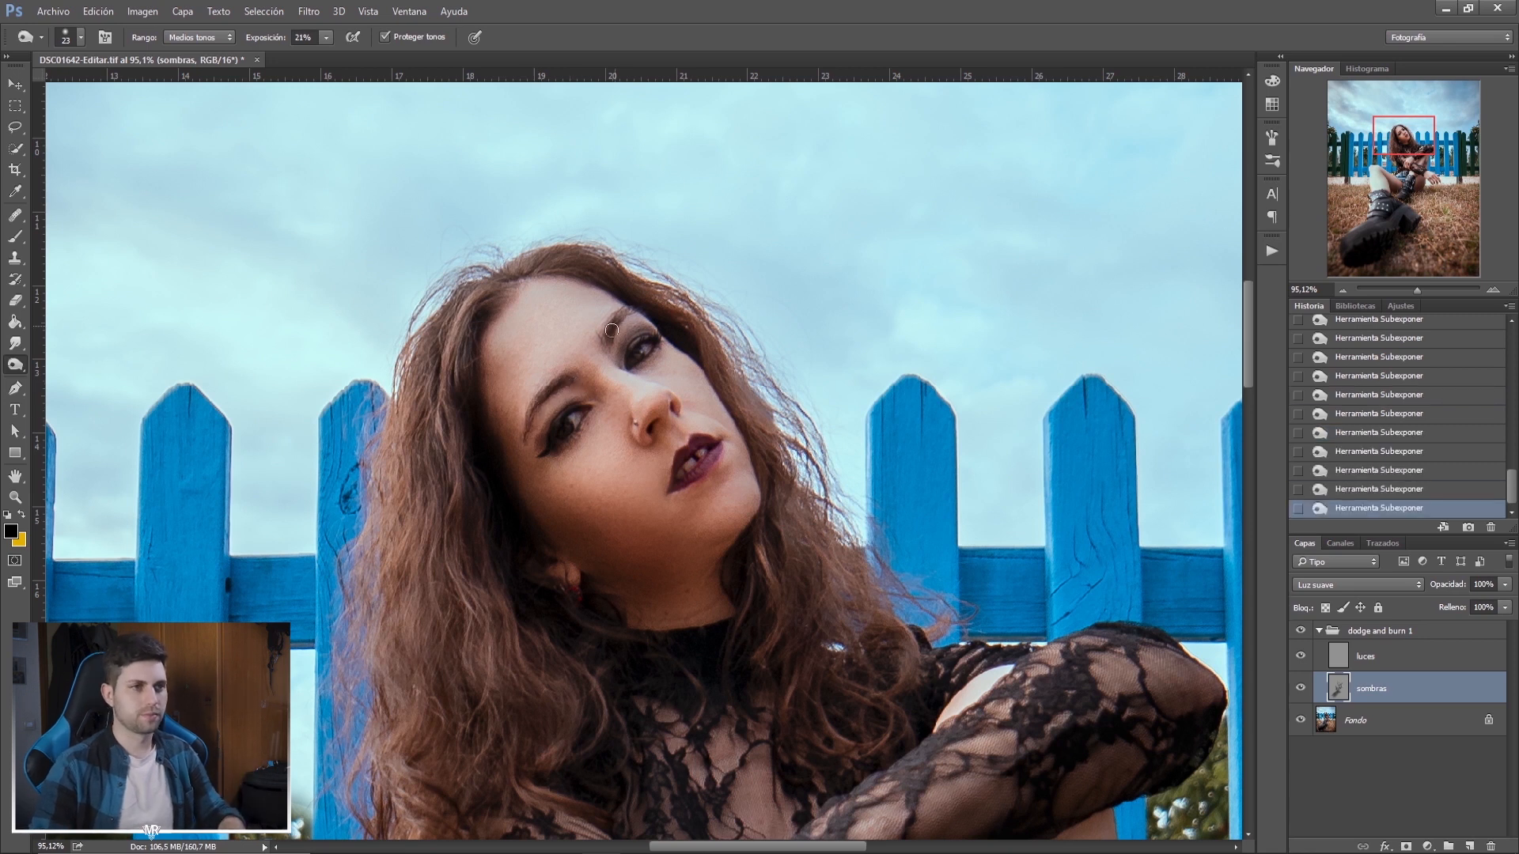
Enlarge the Burn brush to 39 px for the shadows of the face.
scroll(589, 380, "down", 1)
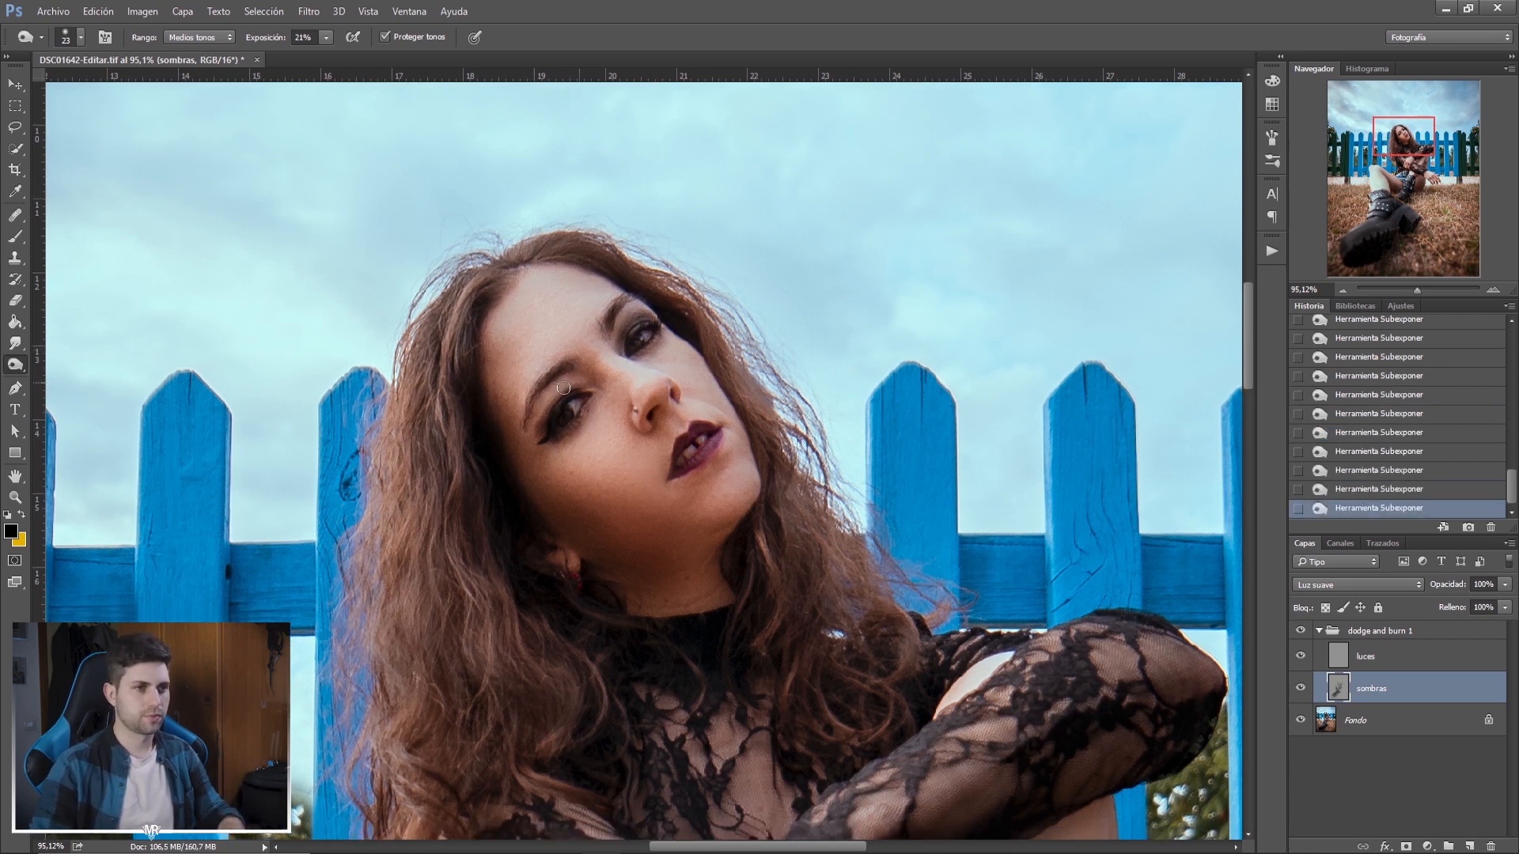
key("bracketright")
key("bracketright")
key("bracketright")
key("bracketright")
key("bracketright")
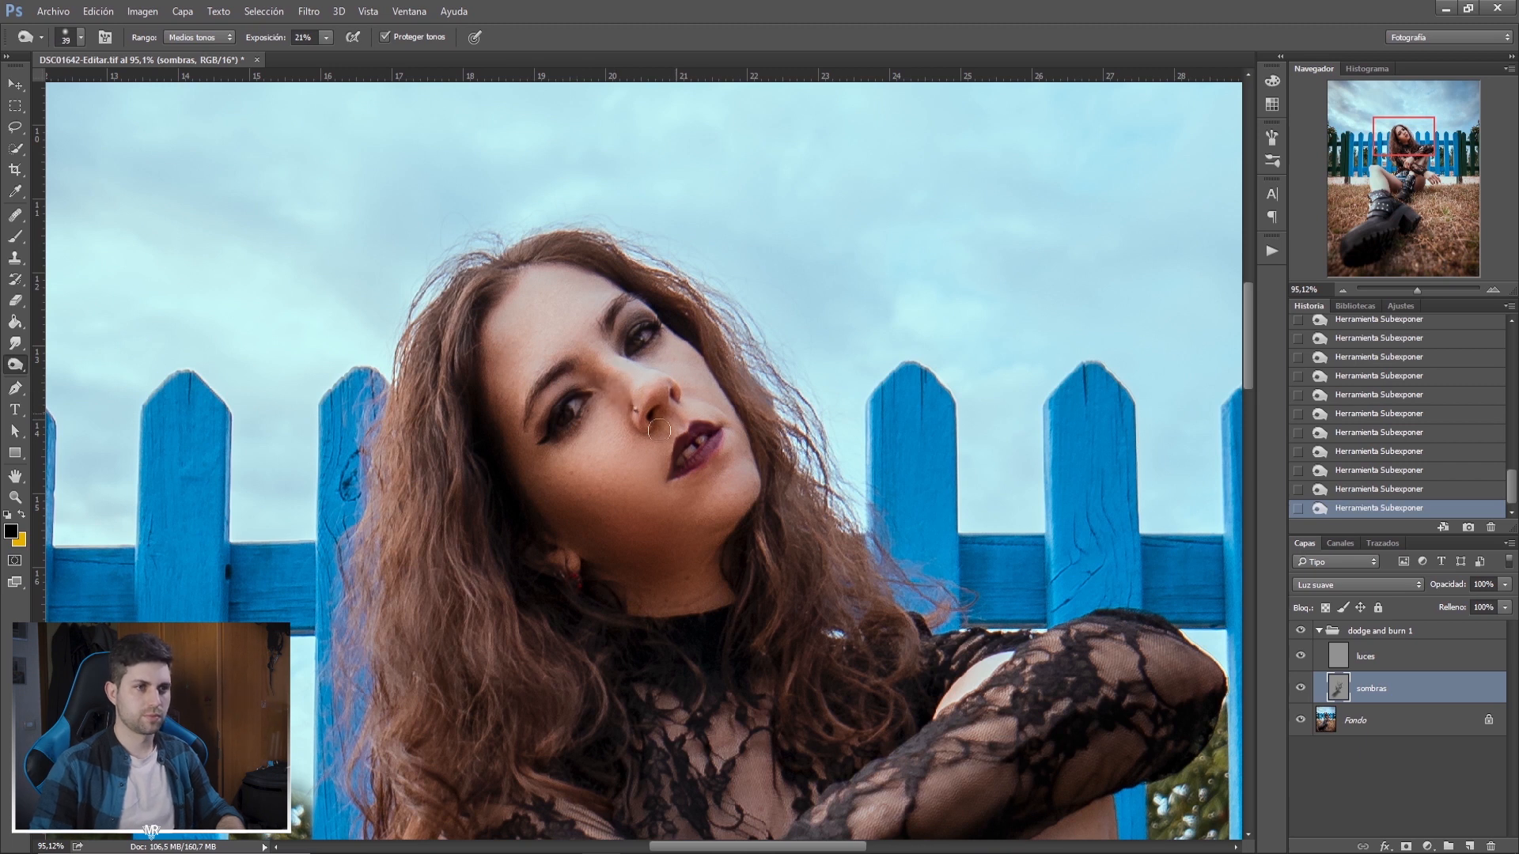
Hide and show the "dodge and burn 1" group repeatedly to compare the darkening on the face and on the whole image.
left_click(1301, 632)
left_click(1302, 634)
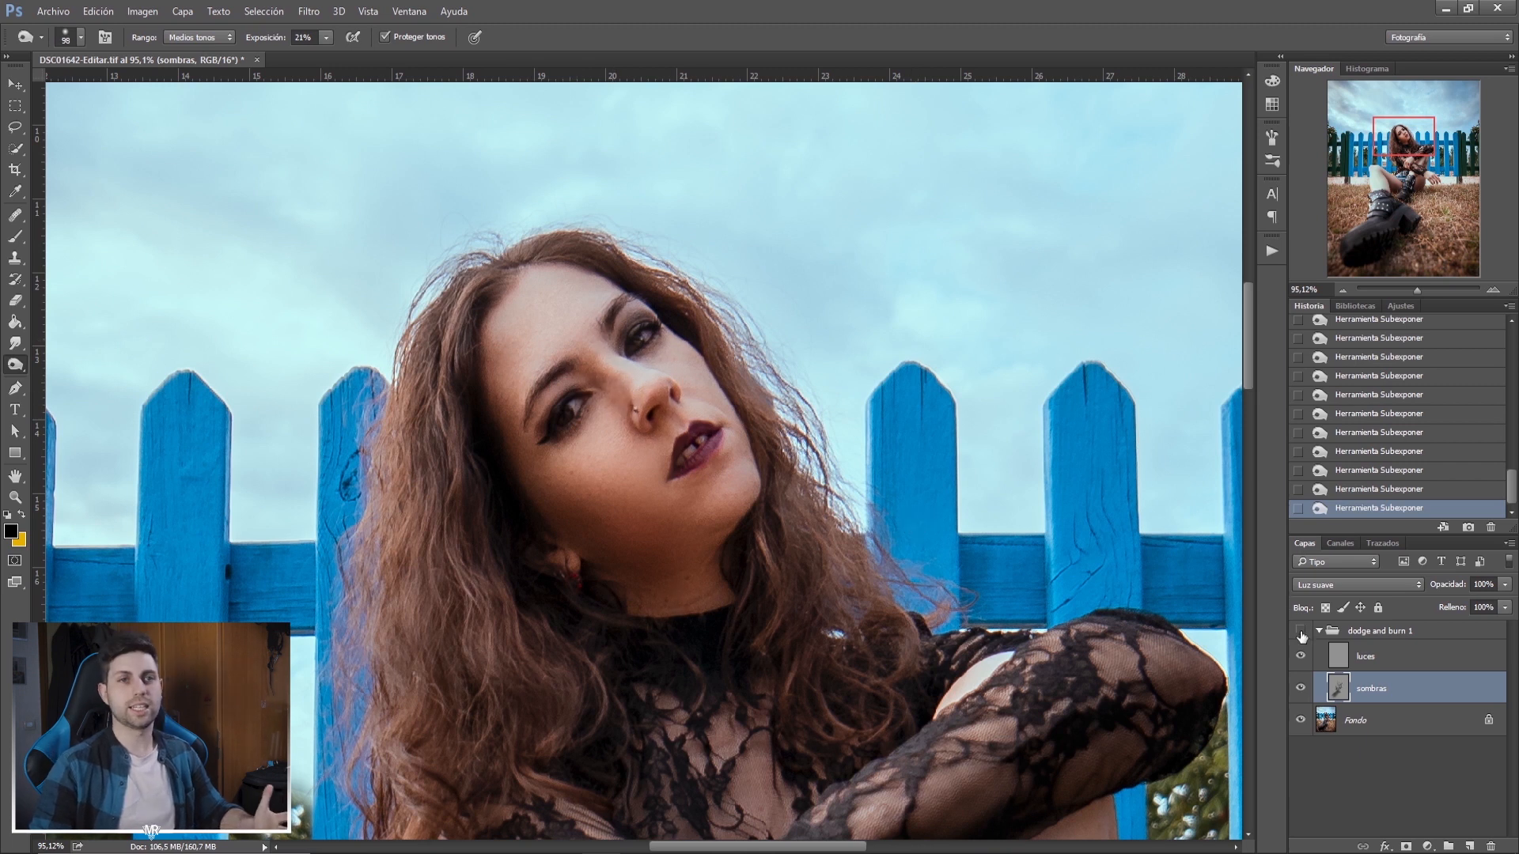
left_click(1301, 634)
left_click(1302, 634)
left_click(1301, 634)
left_click(1302, 633)
left_click(1301, 633)
left_click(1302, 633)
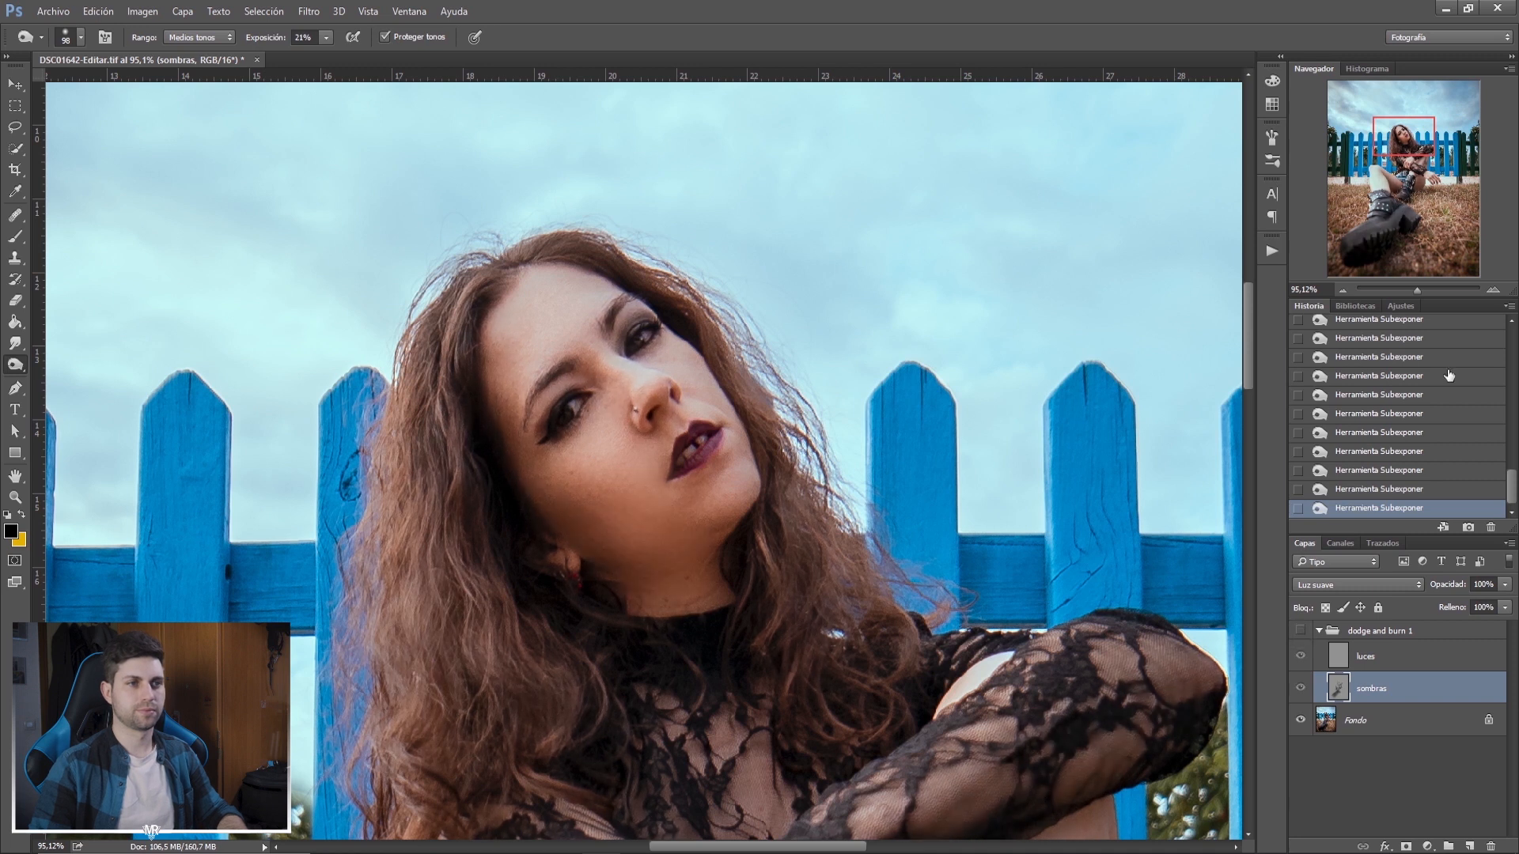
left_click(1301, 633)
key("ctrl+0")
left_click(1303, 635)
left_click(1305, 636)
left_click(1305, 635)
left_click(1304, 635)
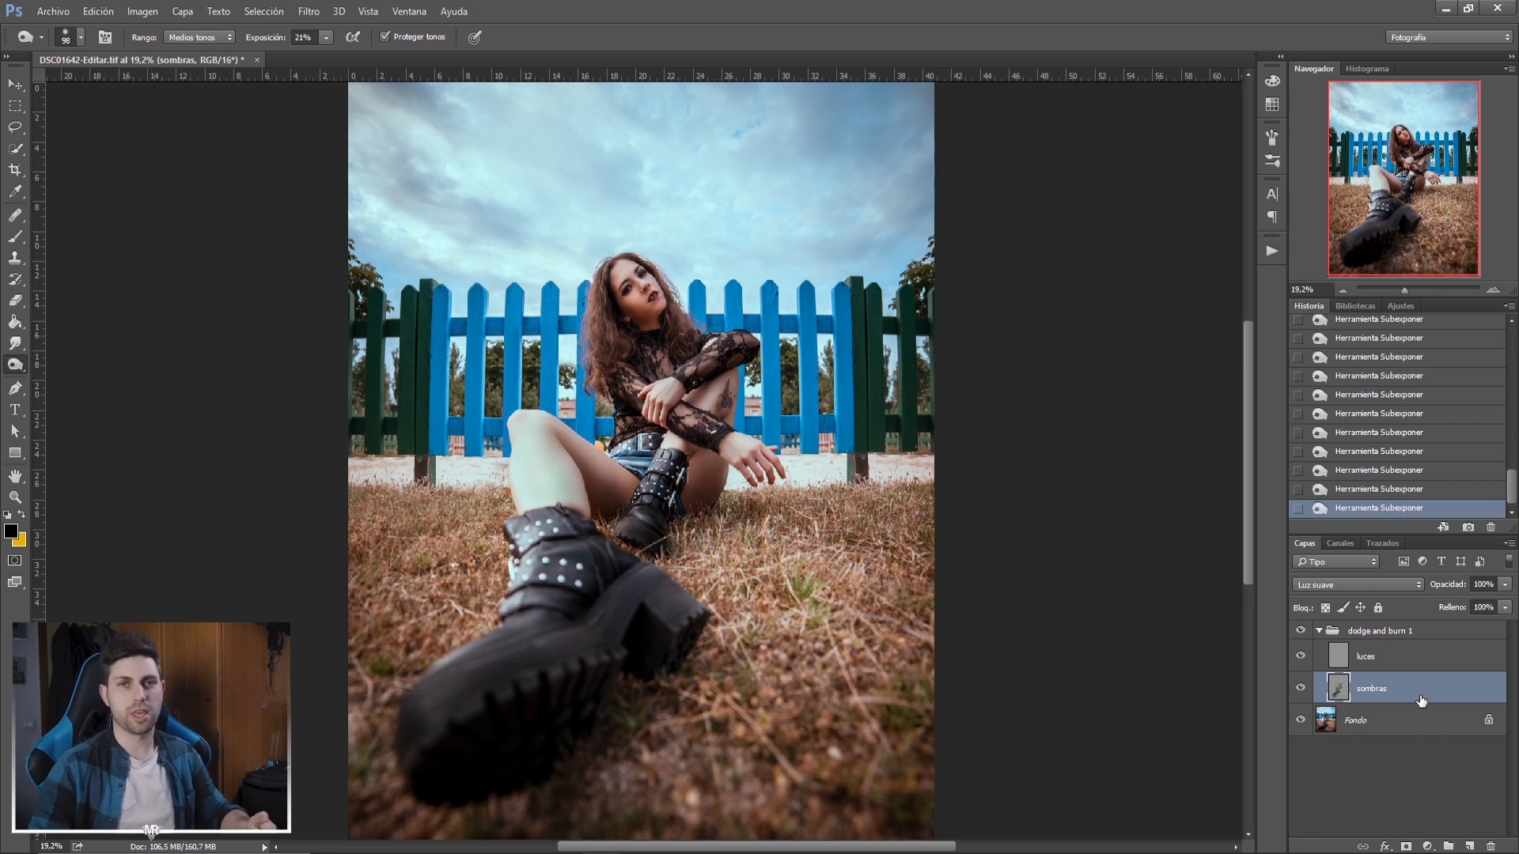
Set the sombras layer's opacity to 60% and compare the photo with the layer hidden and shown.
left_click(1503, 585)
left_click_drag(1496, 606, 1473, 604)
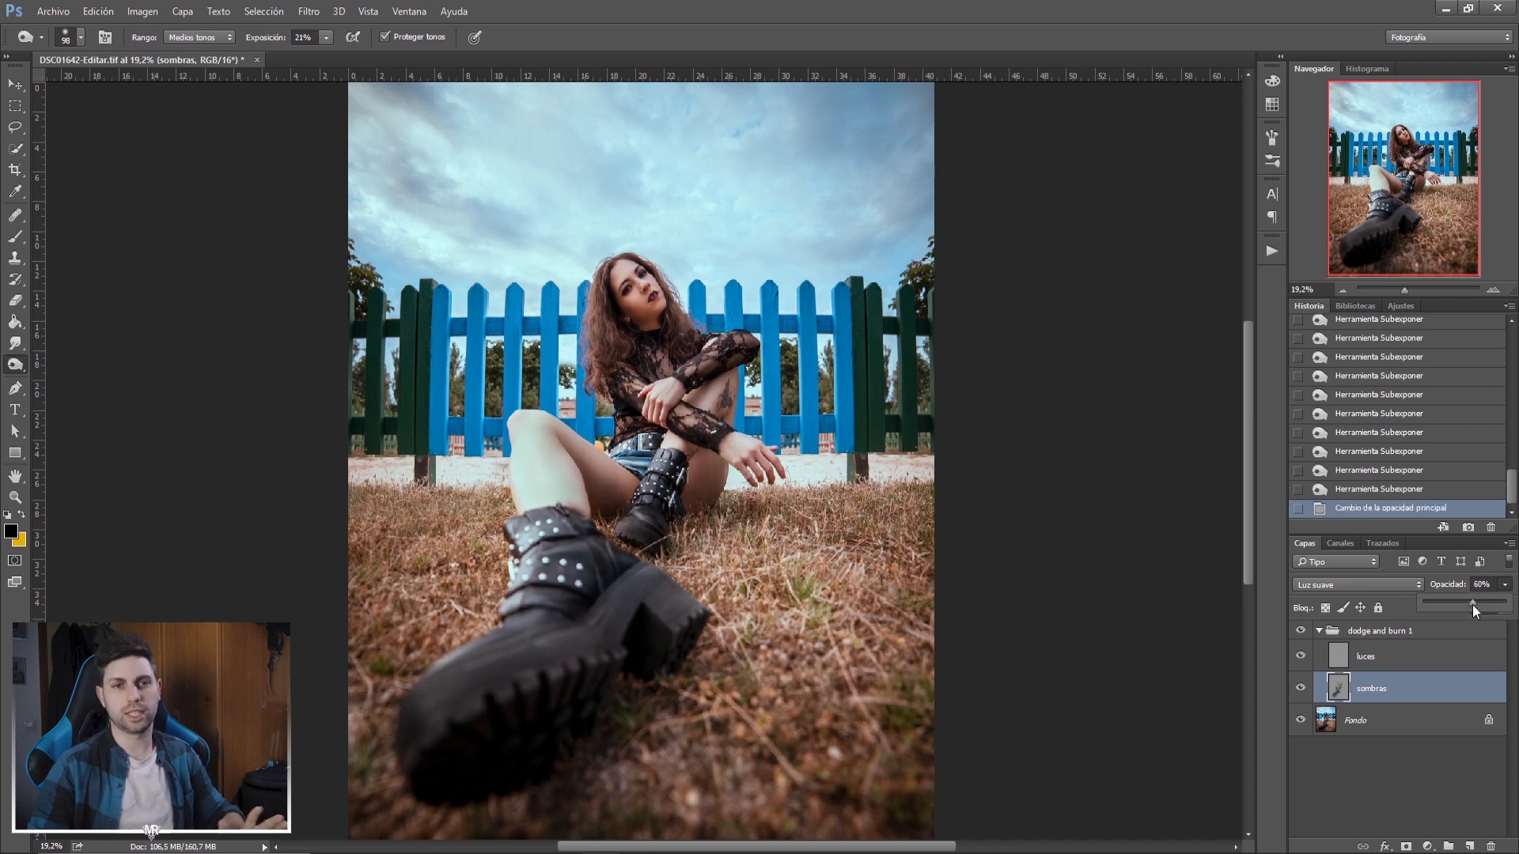
left_click(1300, 690)
left_click(1300, 690)
left_click(1300, 690)
left_click(1299, 690)
left_click(1299, 690)
left_click(1299, 690)
left_click(1300, 690)
left_click(1300, 690)
left_click(1300, 690)
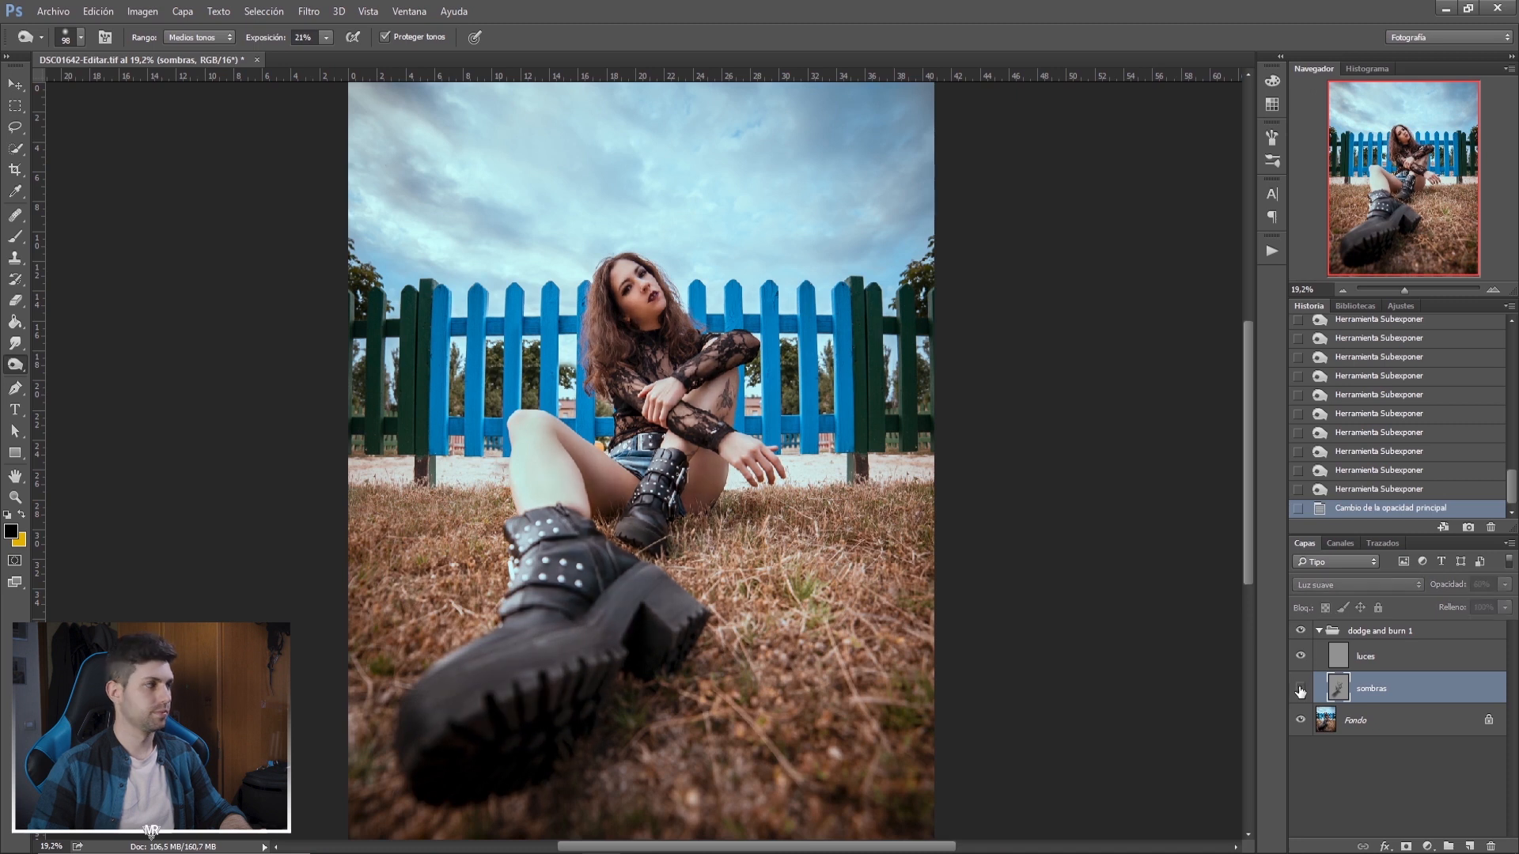
left_click(1300, 690)
Select the luces layer and activate the Dodge tool (Sobreexponer) with an exposure of 31%.
left_click_drag(1404, 290, 1407, 288)
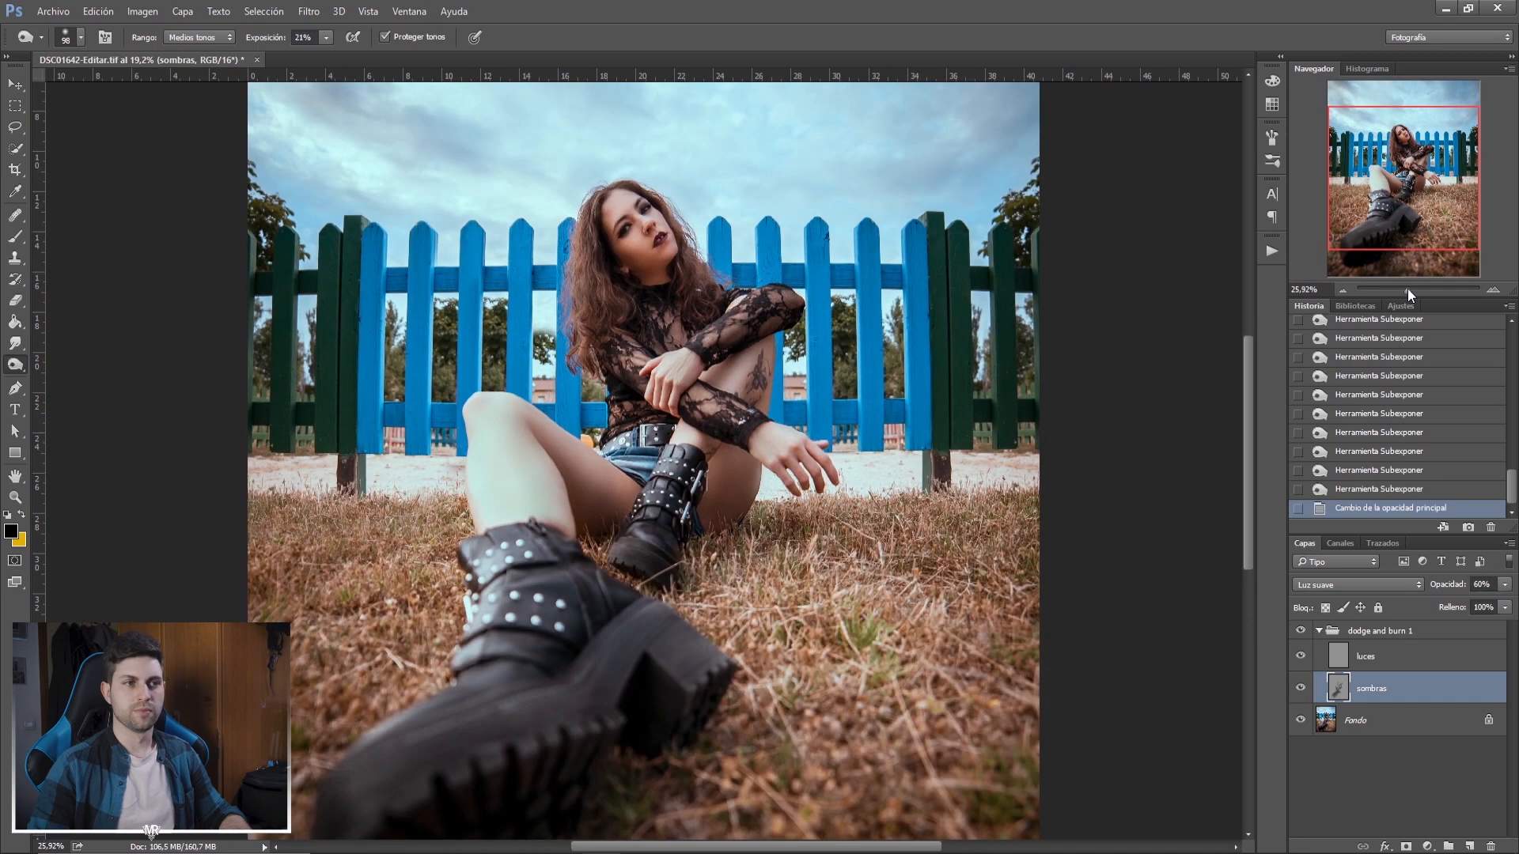
left_click(1398, 659)
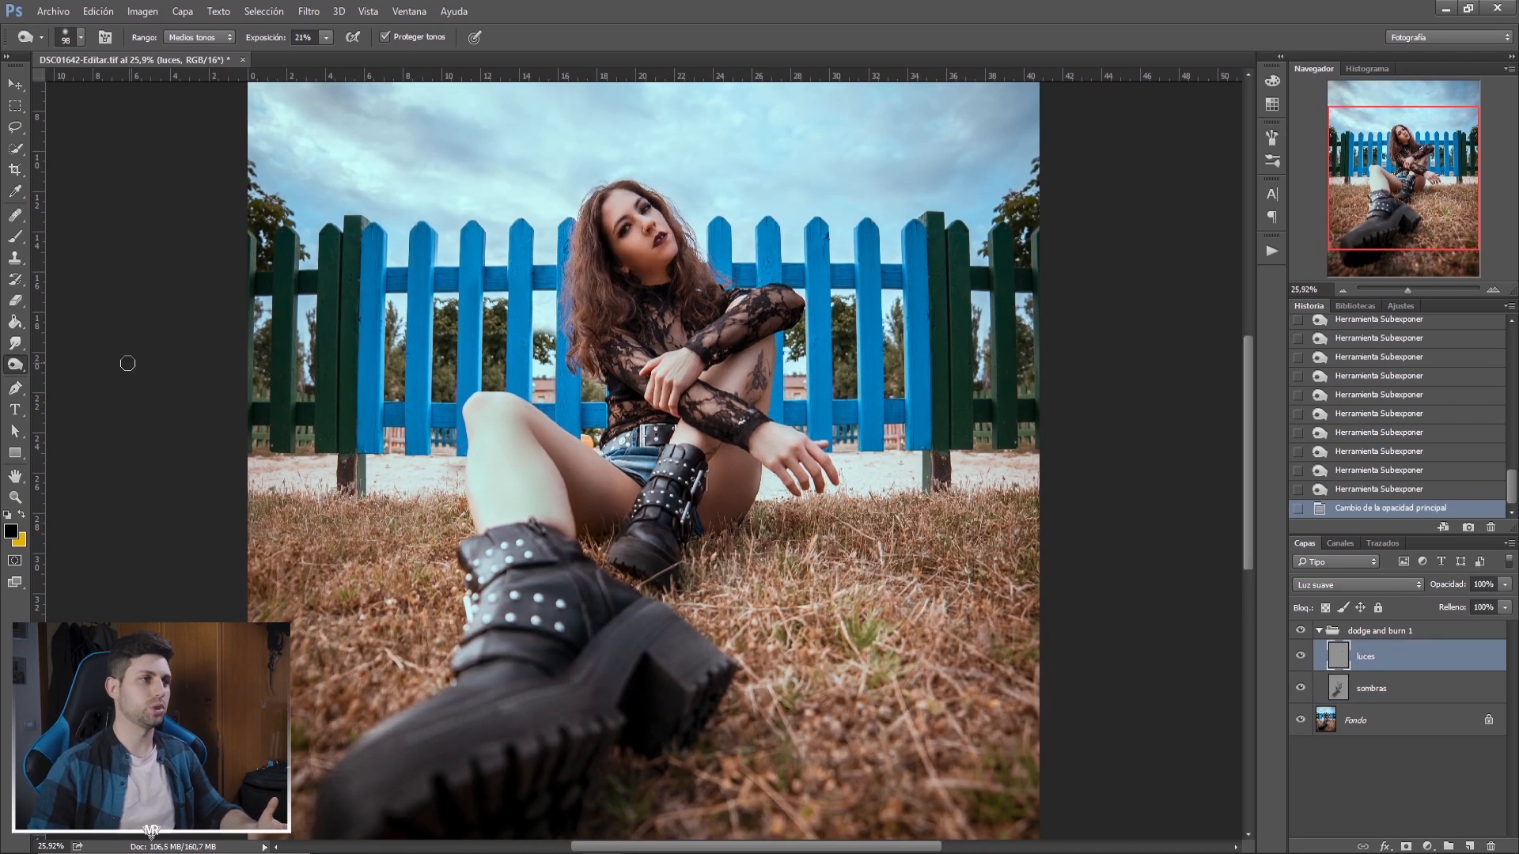
right_click(19, 375)
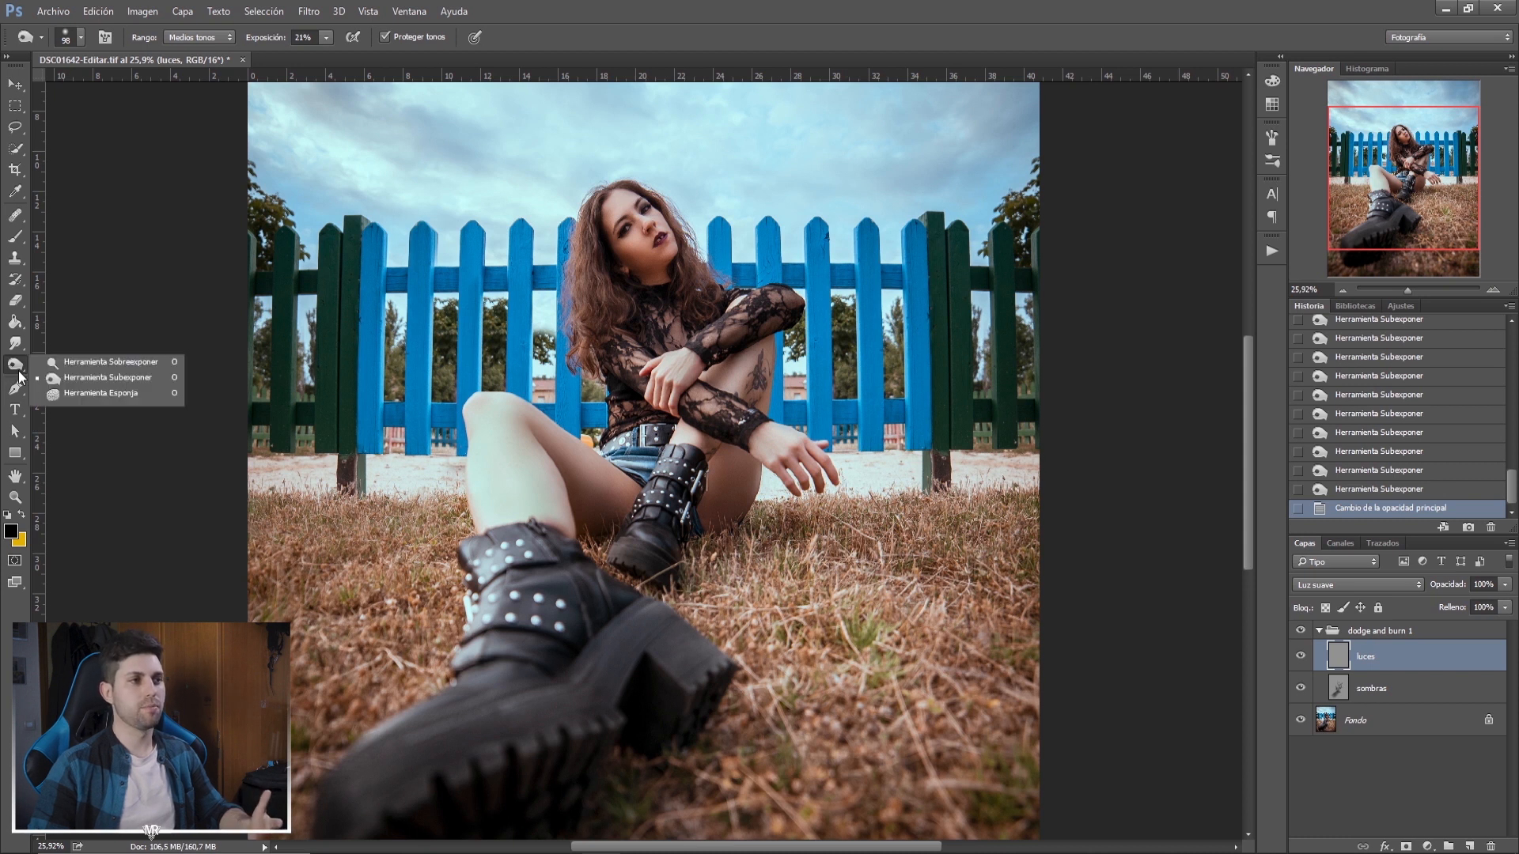
left_click(67, 366)
left_click(326, 38)
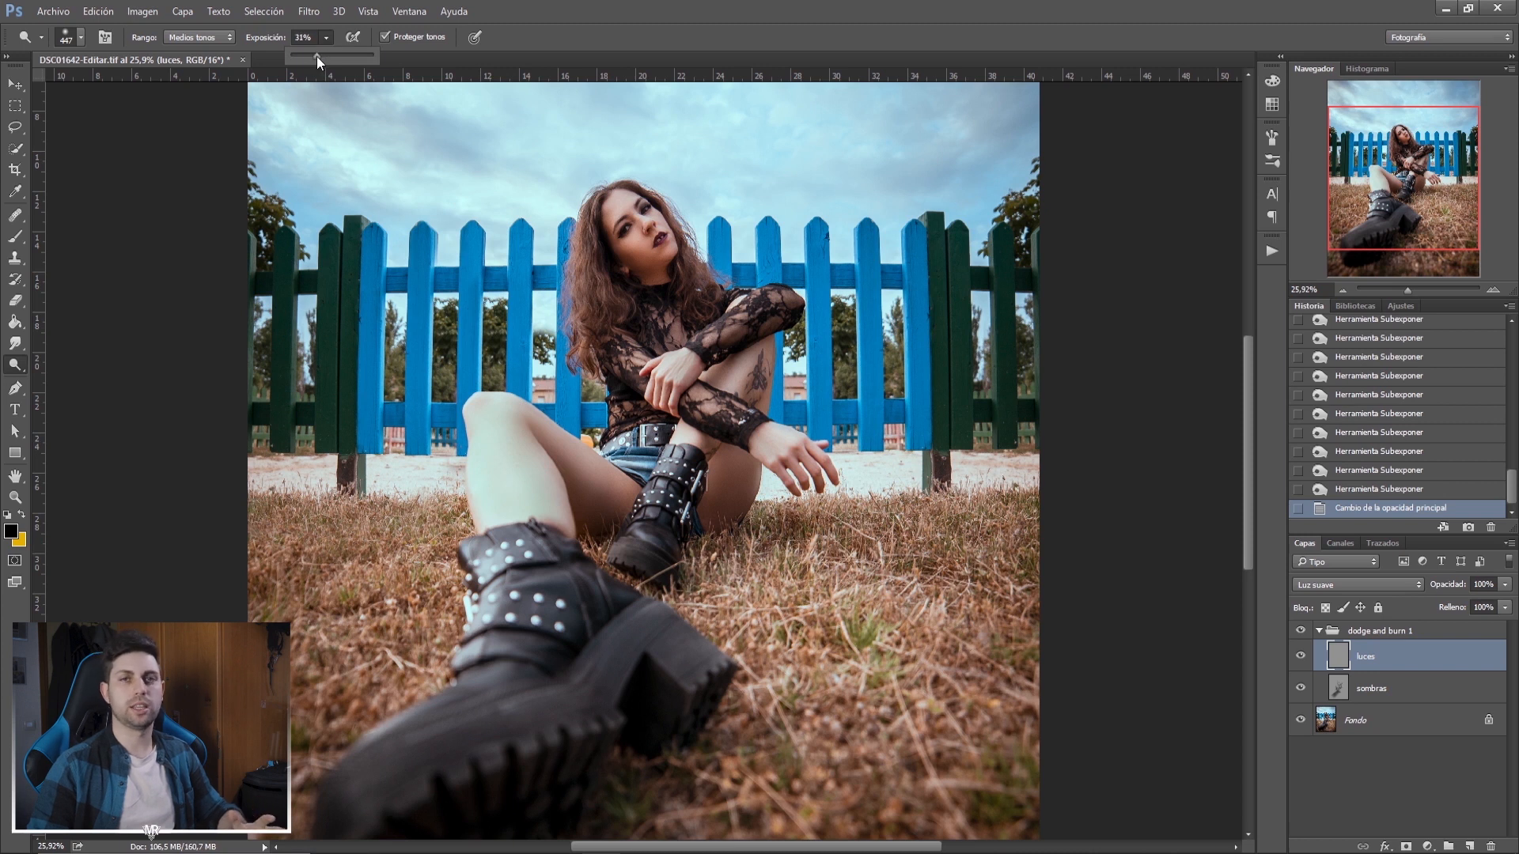
scroll(316, 57, "down", 2)
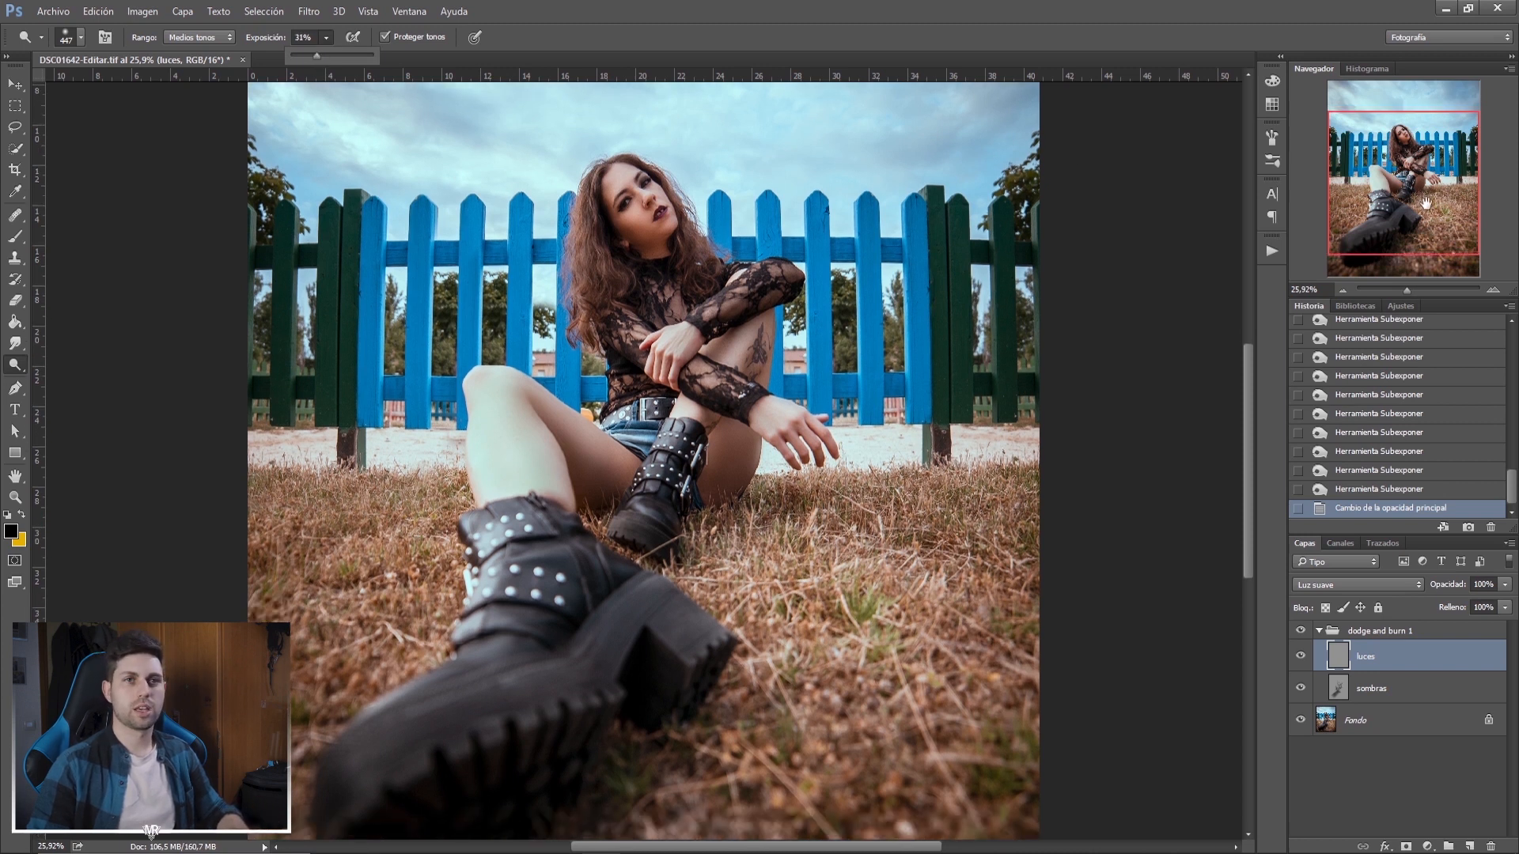
Size the Dodge brush to about 112 px and lighten the highlights on the woman's forehead.
left_click_drag(1427, 204, 1422, 198)
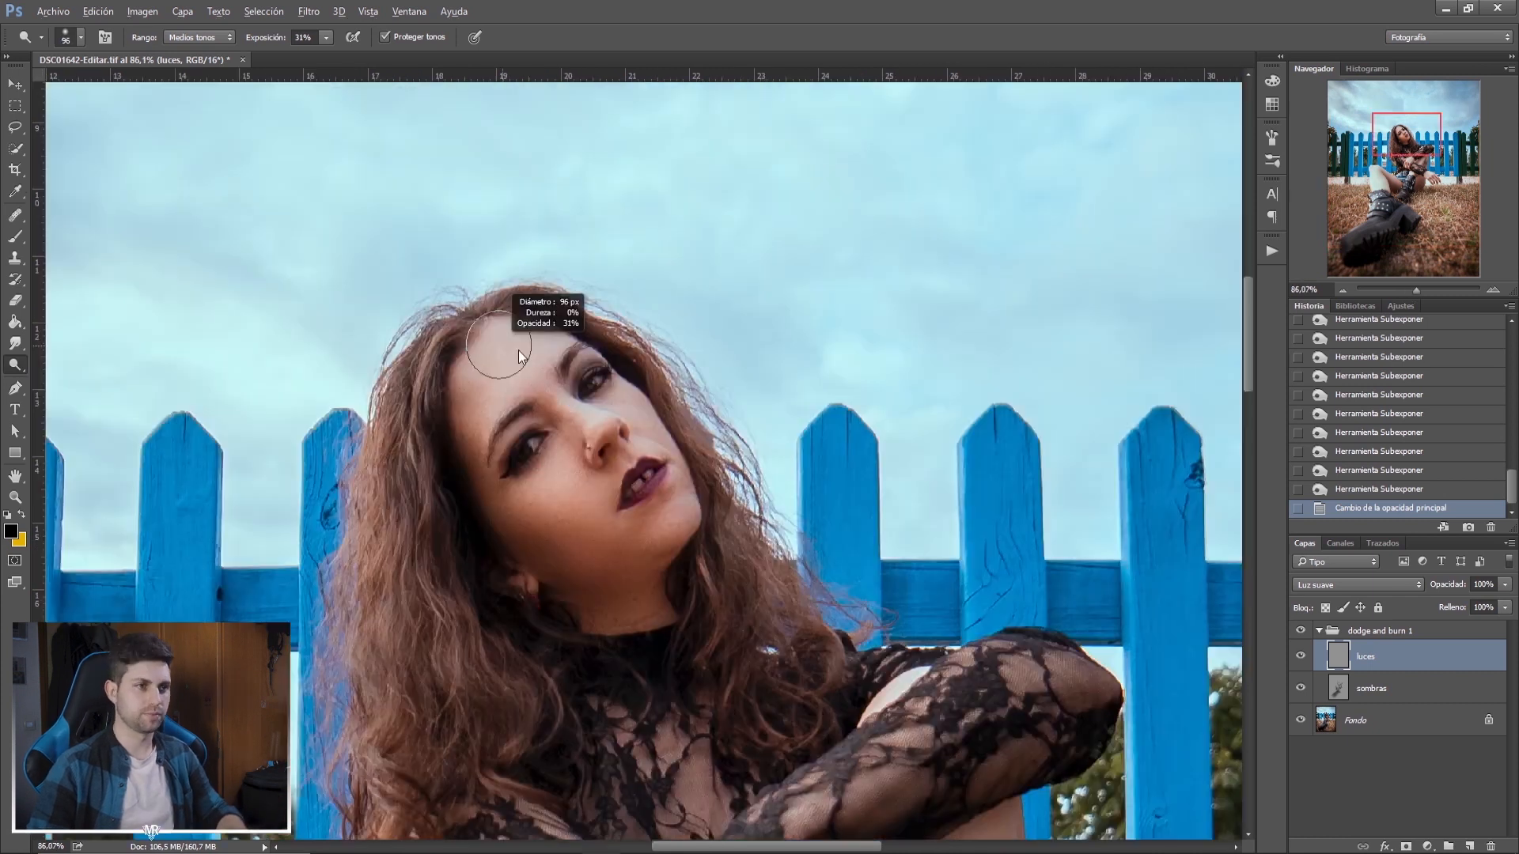
left_click_drag(523, 352, 519, 352)
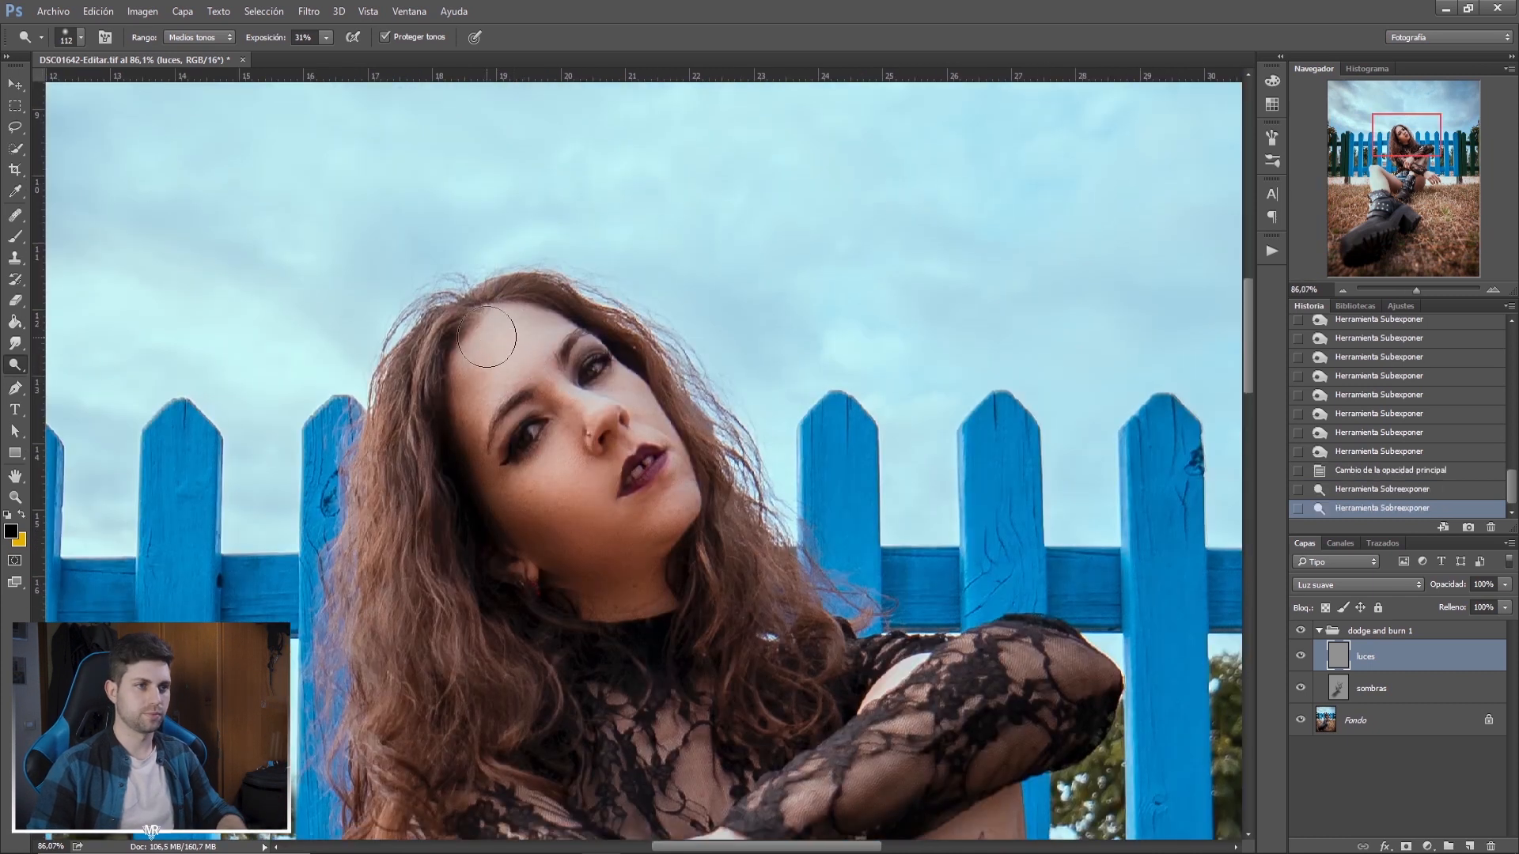
left_click(489, 334)
left_click(507, 348)
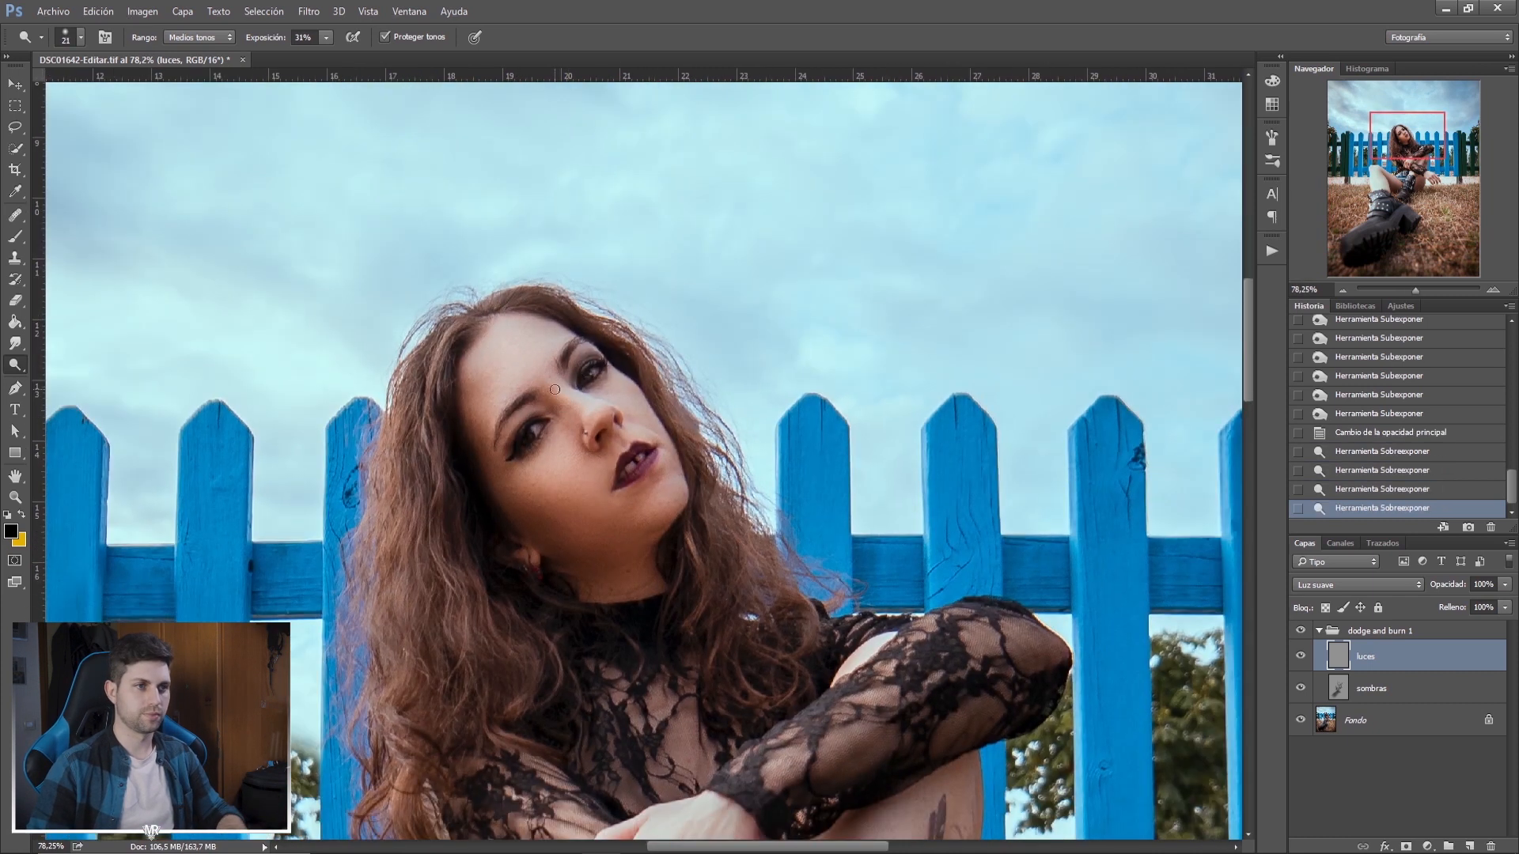
Dodge the highlights between the eyebrows and on the nose, cheeks, chin and hair, adapting the brush size to each area.
left_click_drag(580, 407, 583, 412)
mouse_move(550, 376)
left_mouse_down()
mouse_move(592, 408)
mouse_move(629, 392)
left_mouse_up()
left_click(601, 412)
left_click(630, 393)
left_click(633, 396)
left_click_drag(581, 456, 546, 472)
left_click_drag(535, 477, 558, 473)
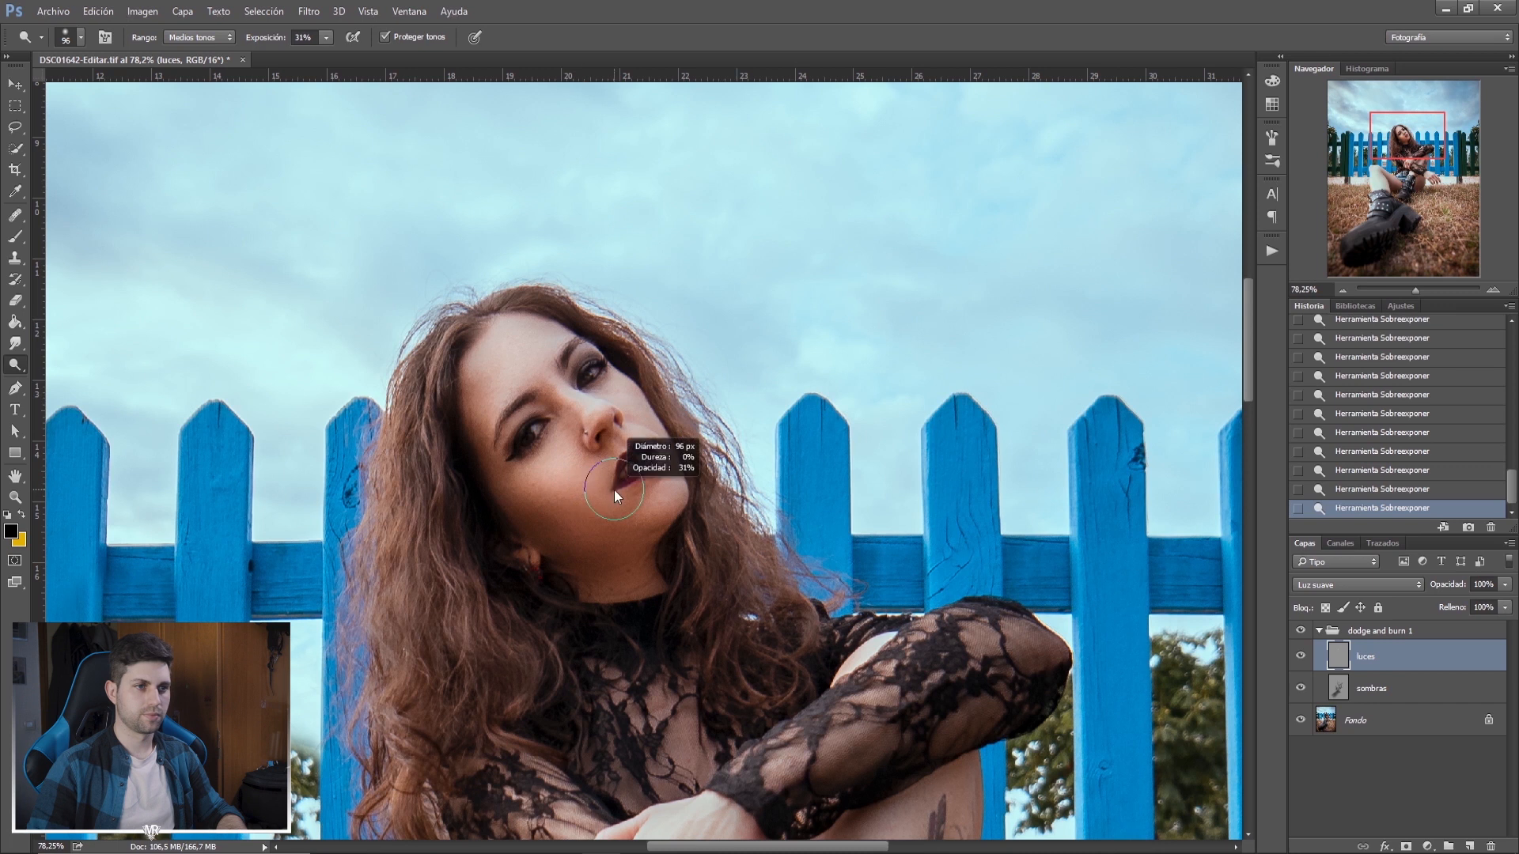
left_click_drag(656, 493, 641, 493)
left_click_drag(457, 366, 449, 366)
left_click_drag(414, 628, 437, 628)
left_click_drag(631, 588, 593, 368)
Dodge the highlights on the body, brushing over the sleeve, legs and boots with larger brush sizes.
scroll(646, 530, "down", 5)
left_click_drag(766, 352, 766, 338)
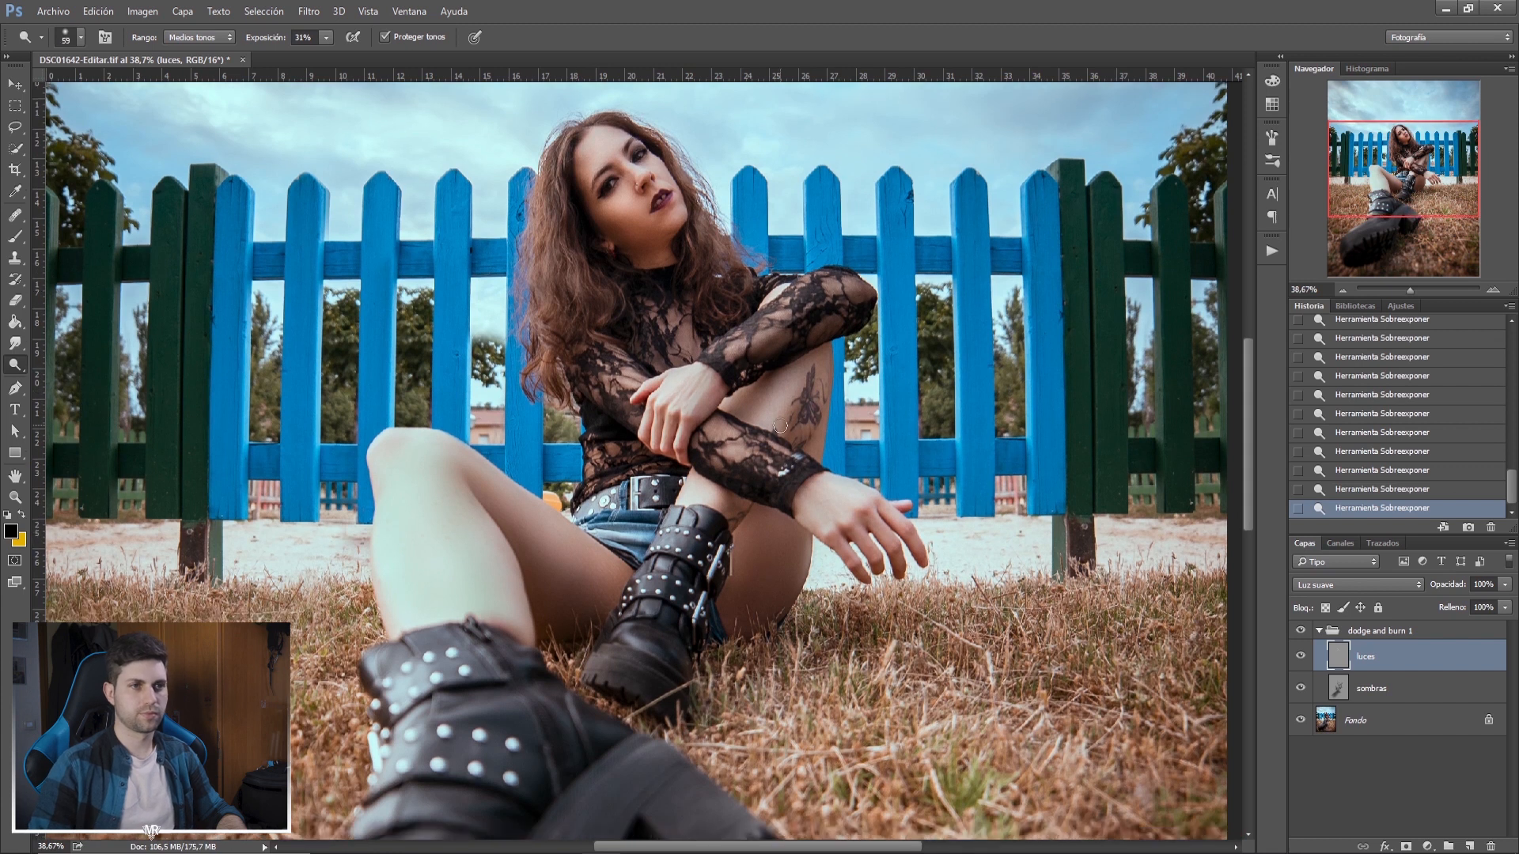
left_click_drag(753, 508, 778, 508)
left_click_drag(678, 544, 642, 645)
left_click_drag(587, 543, 490, 470)
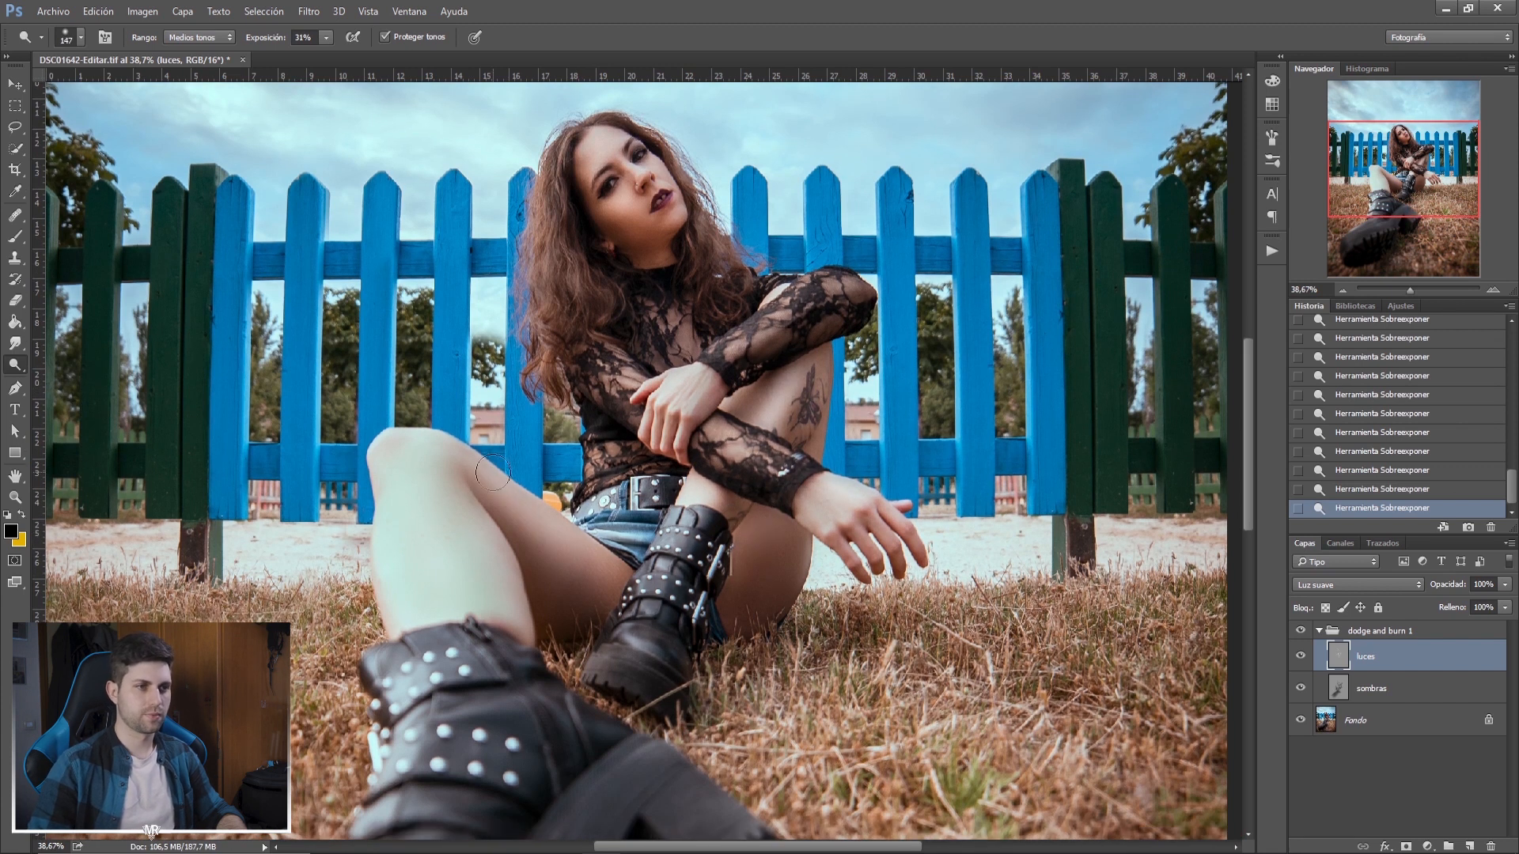
left_click_drag(1343, 185, 1342, 215)
left_click_drag(411, 526, 313, 706)
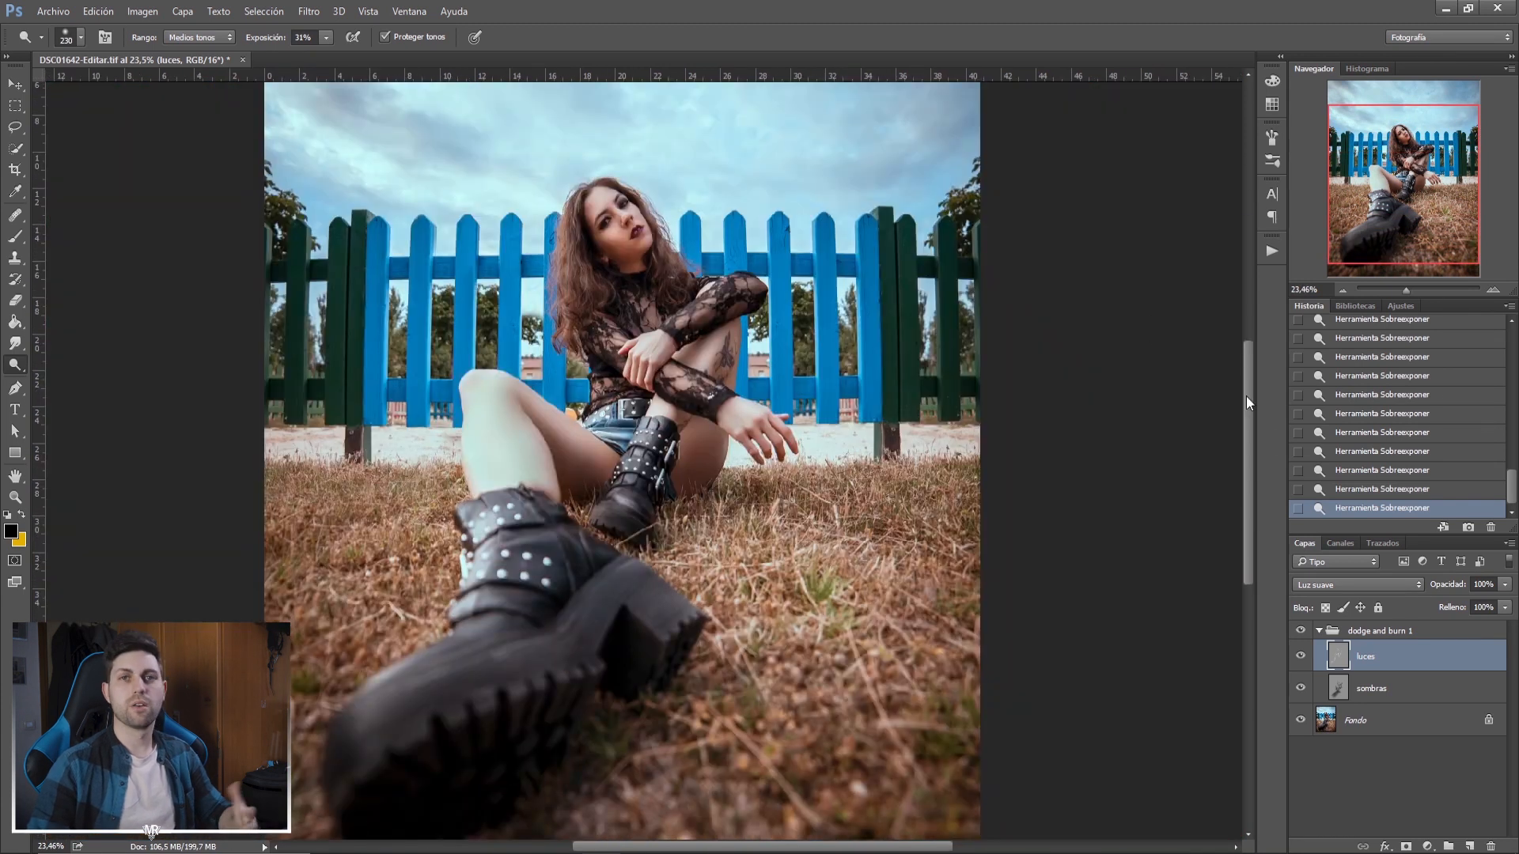
Hide and show the luces layer repeatedly to compare the photo without and with the lightened highlights.
left_click(1301, 657)
left_click(1302, 658)
left_click(1302, 657)
left_click(1301, 657)
left_click(1302, 658)
left_click(1302, 657)
left_click(1302, 657)
left_click(1301, 657)
left_click(1302, 657)
left_click(1302, 657)
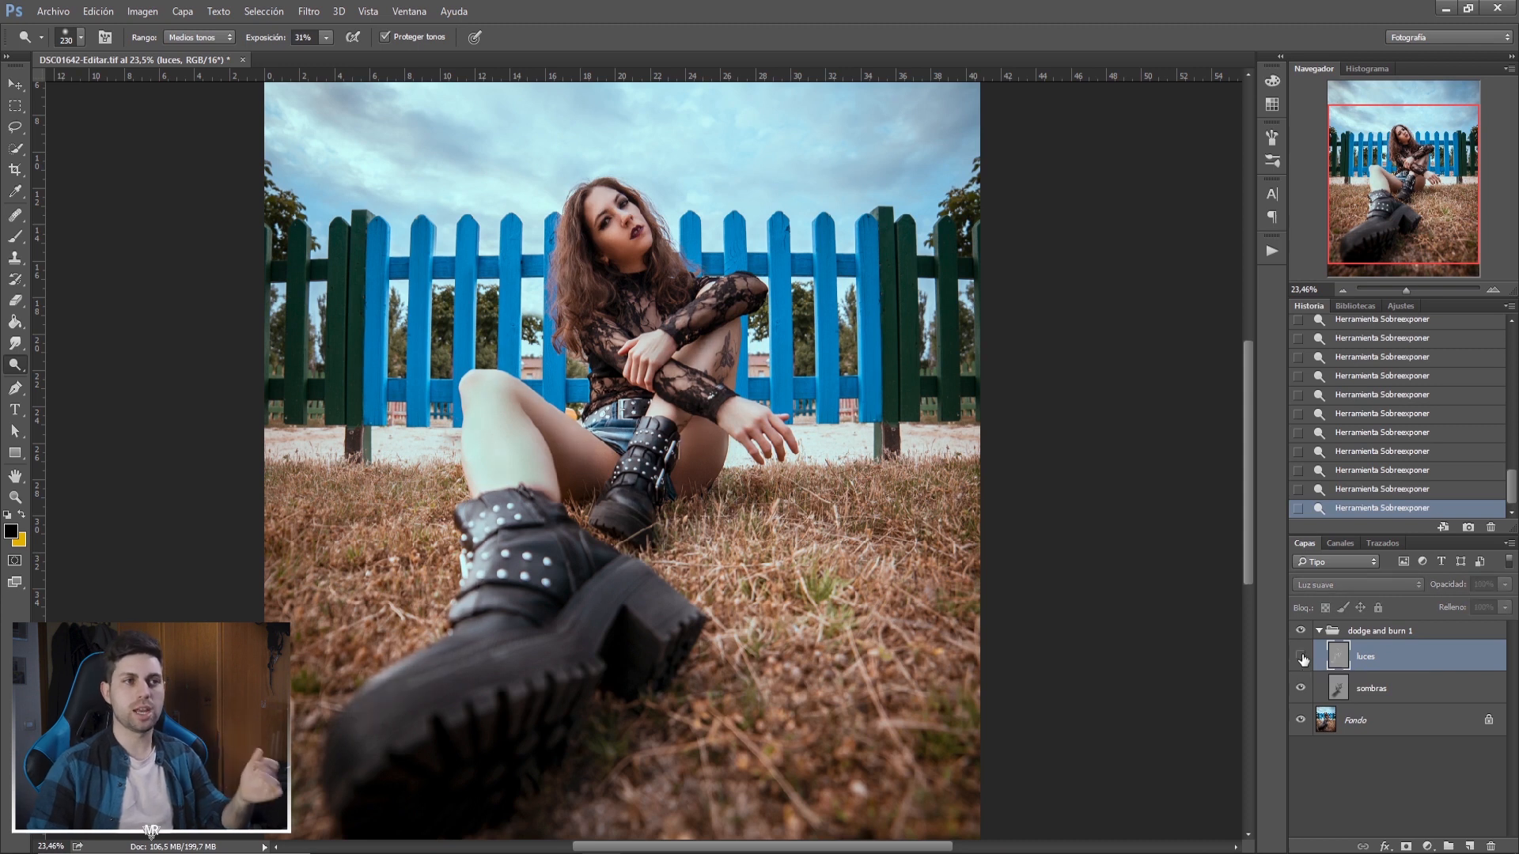
left_click(1301, 657)
left_click(1302, 658)
left_click(1302, 658)
left_click(1302, 658)
left_click(1302, 657)
left_click(1302, 657)
left_click(1302, 658)
left_click(1301, 658)
left_click(1301, 657)
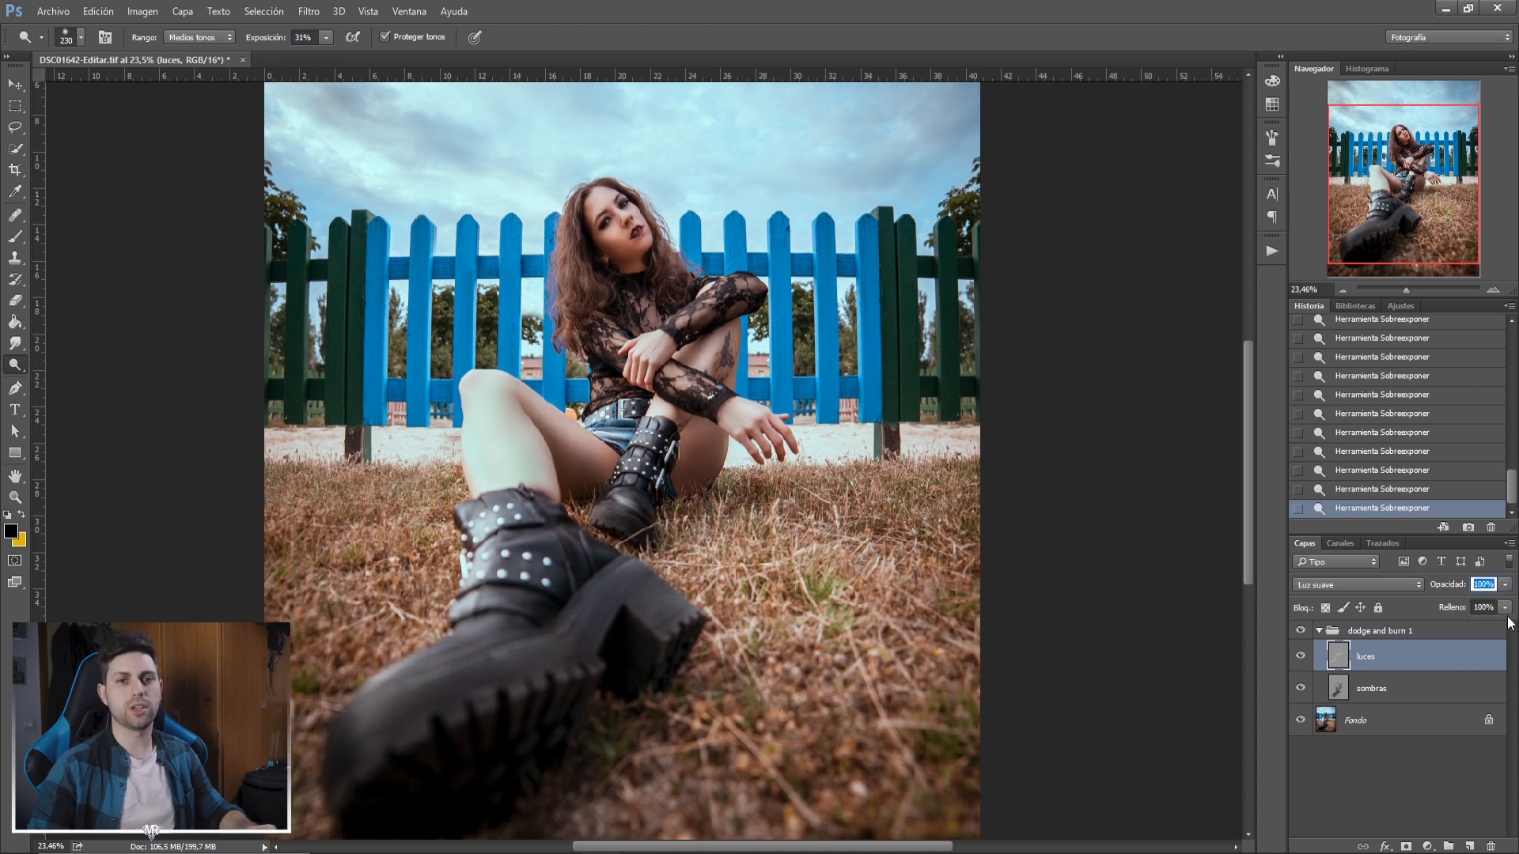
Set the luces layer's opacity to 72%.
mouse_move(1506, 590)
left_mouse_down()
mouse_move(1474, 614)
mouse_move(1485, 603)
left_mouse_up()
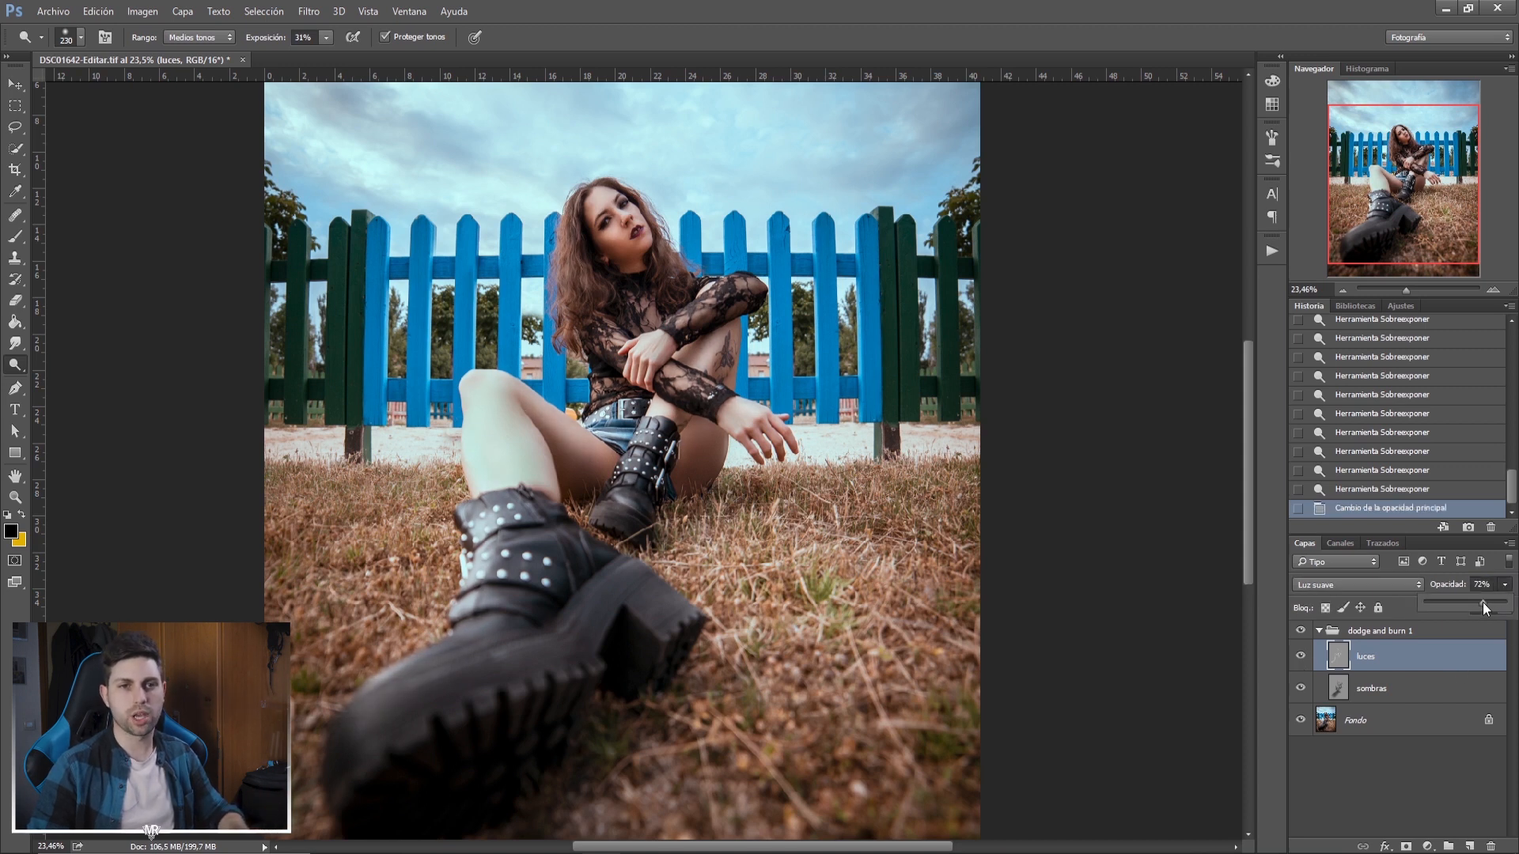
Hide and show the dodge and burn 1 group repeatedly to compare the photo without and with the full effect.
scroll(1482, 606, "down", 1)
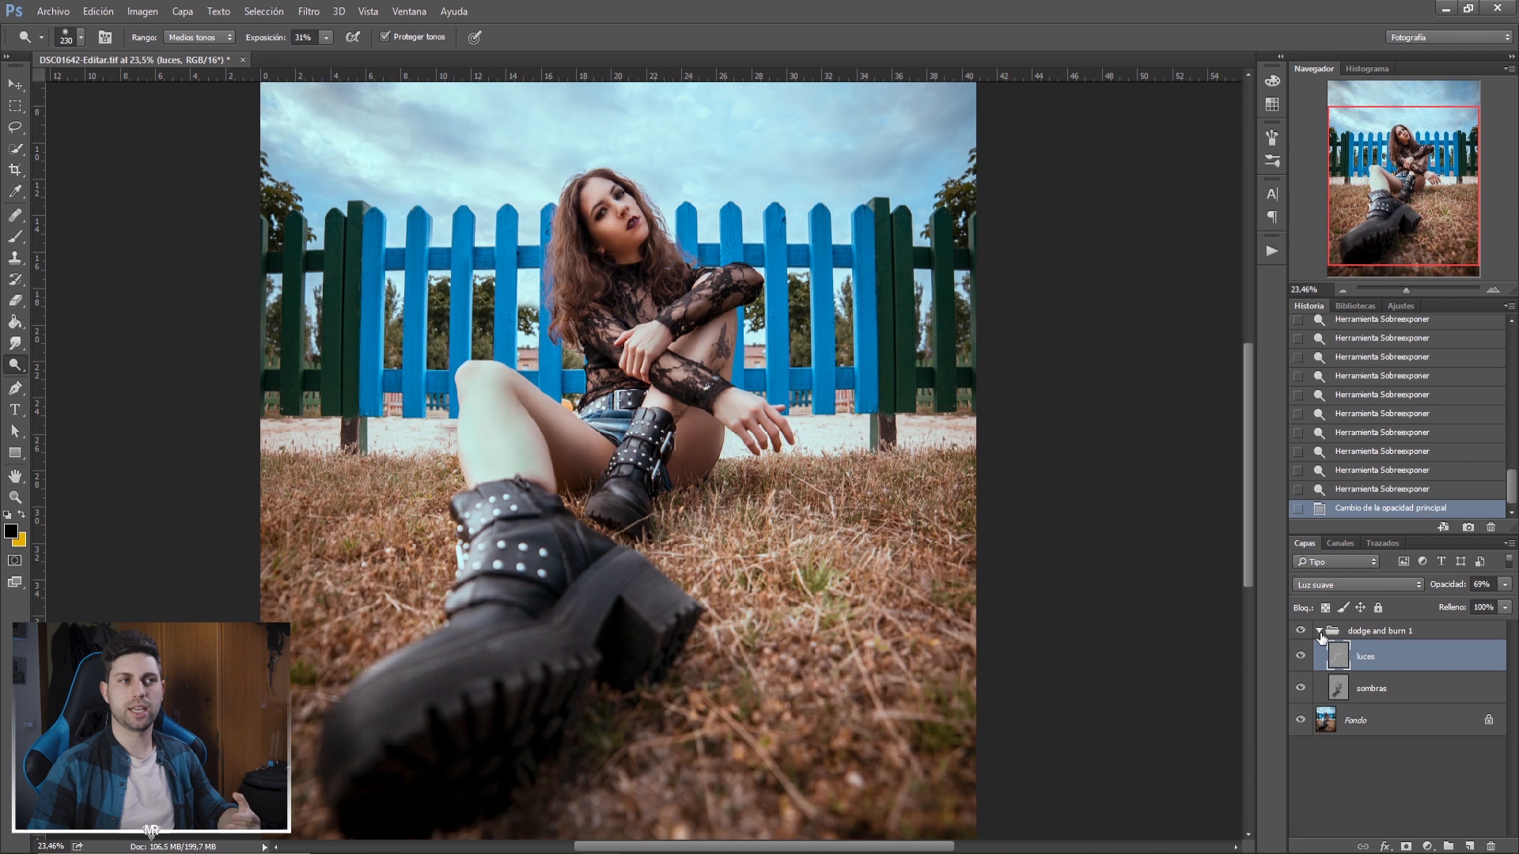
left_click(1300, 631)
left_click(1300, 630)
left_click(1300, 631)
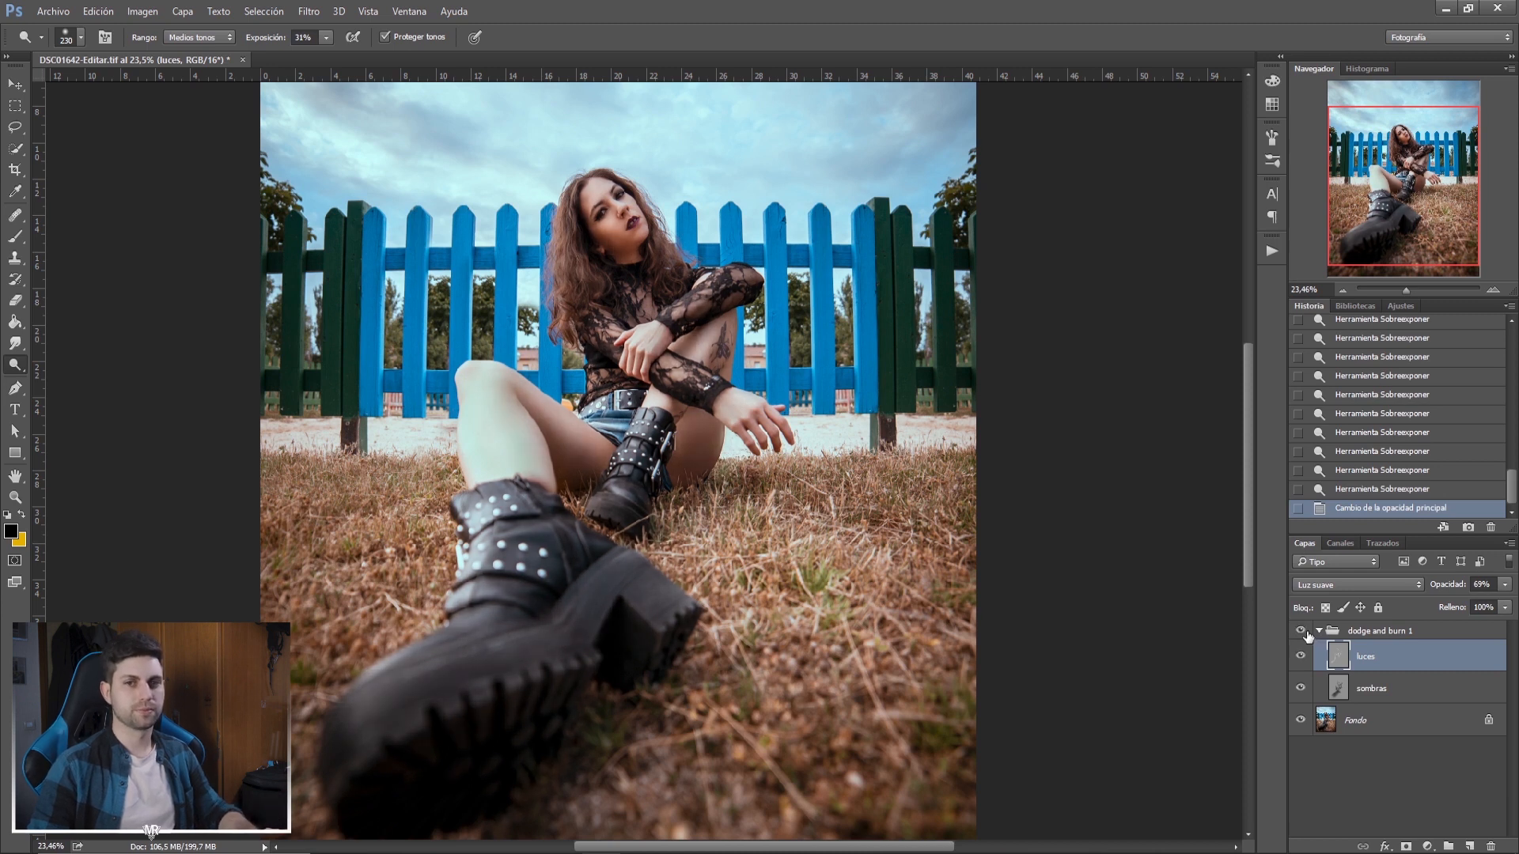
left_click(1300, 630)
left_click(1300, 630)
left_click(1300, 630)
left_click(1300, 631)
left_click(1299, 630)
left_click(1302, 633)
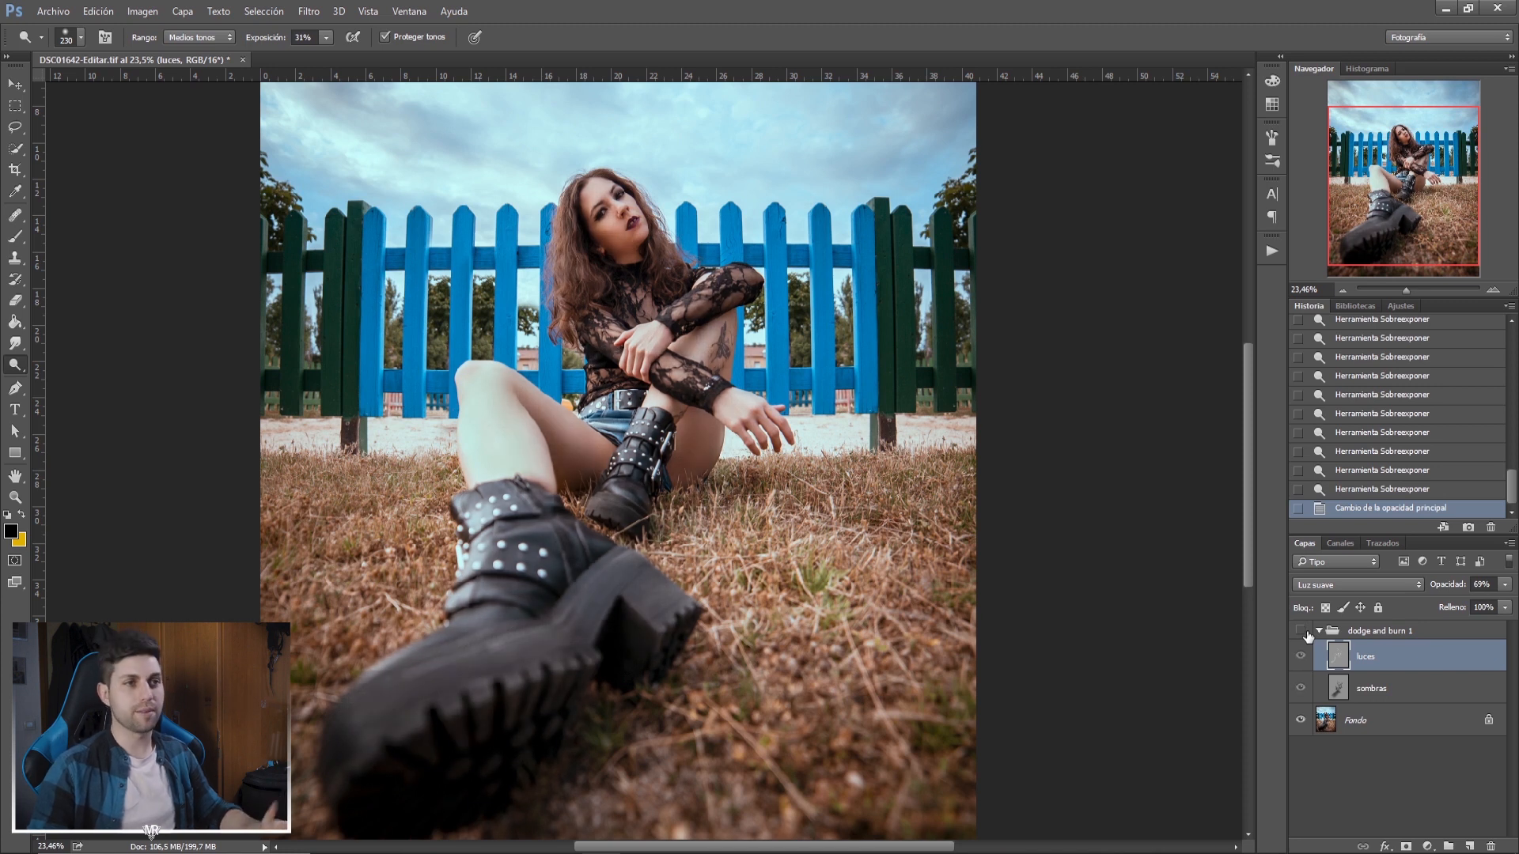
left_click(1301, 633)
scroll(1302, 634, "down", 3)
left_click(1301, 633)
left_click(1301, 633)
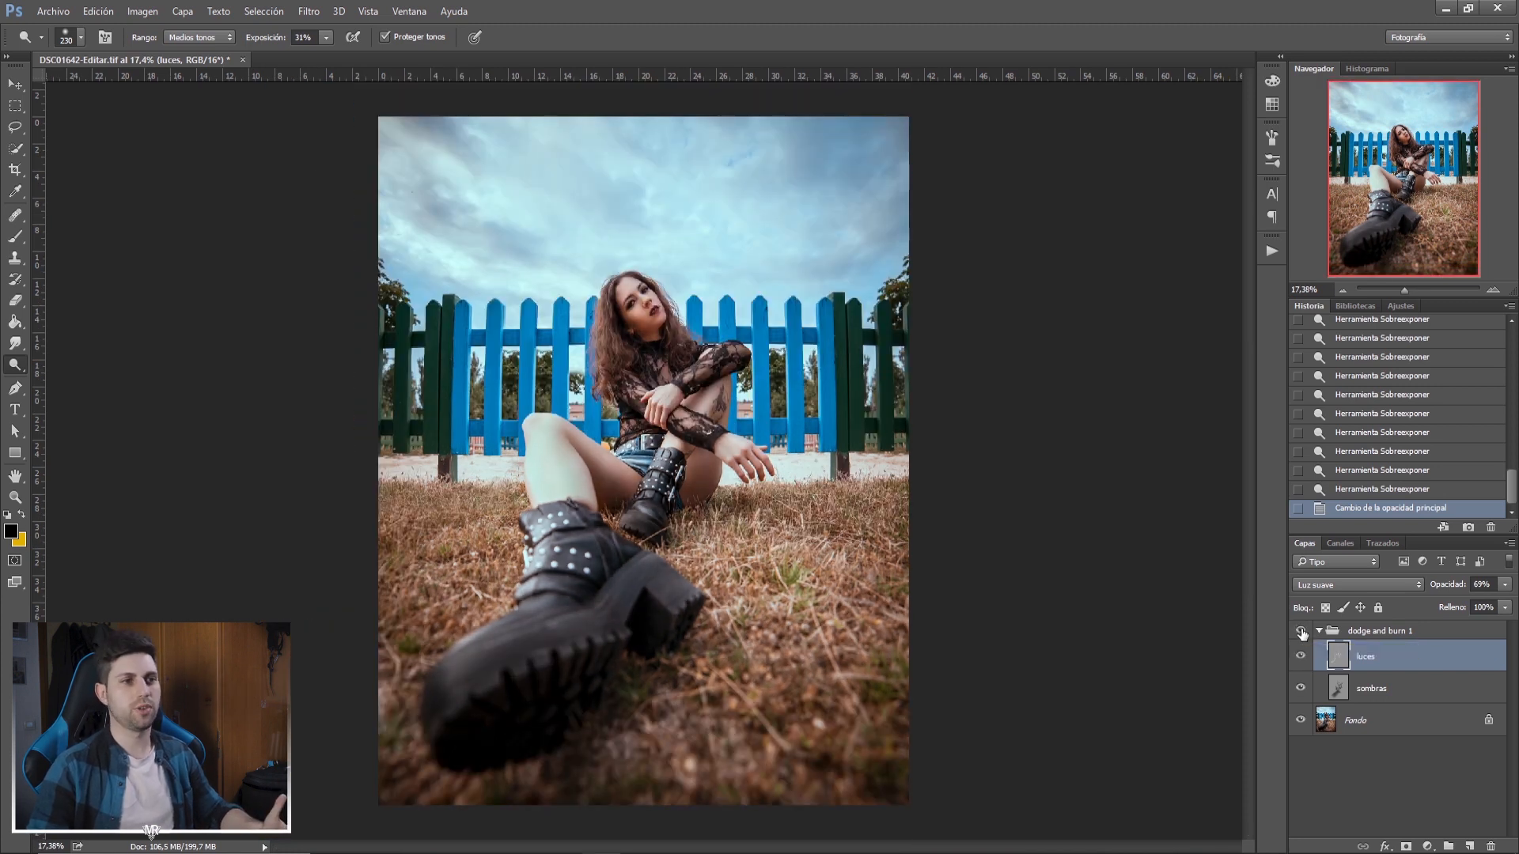
left_click(1302, 633)
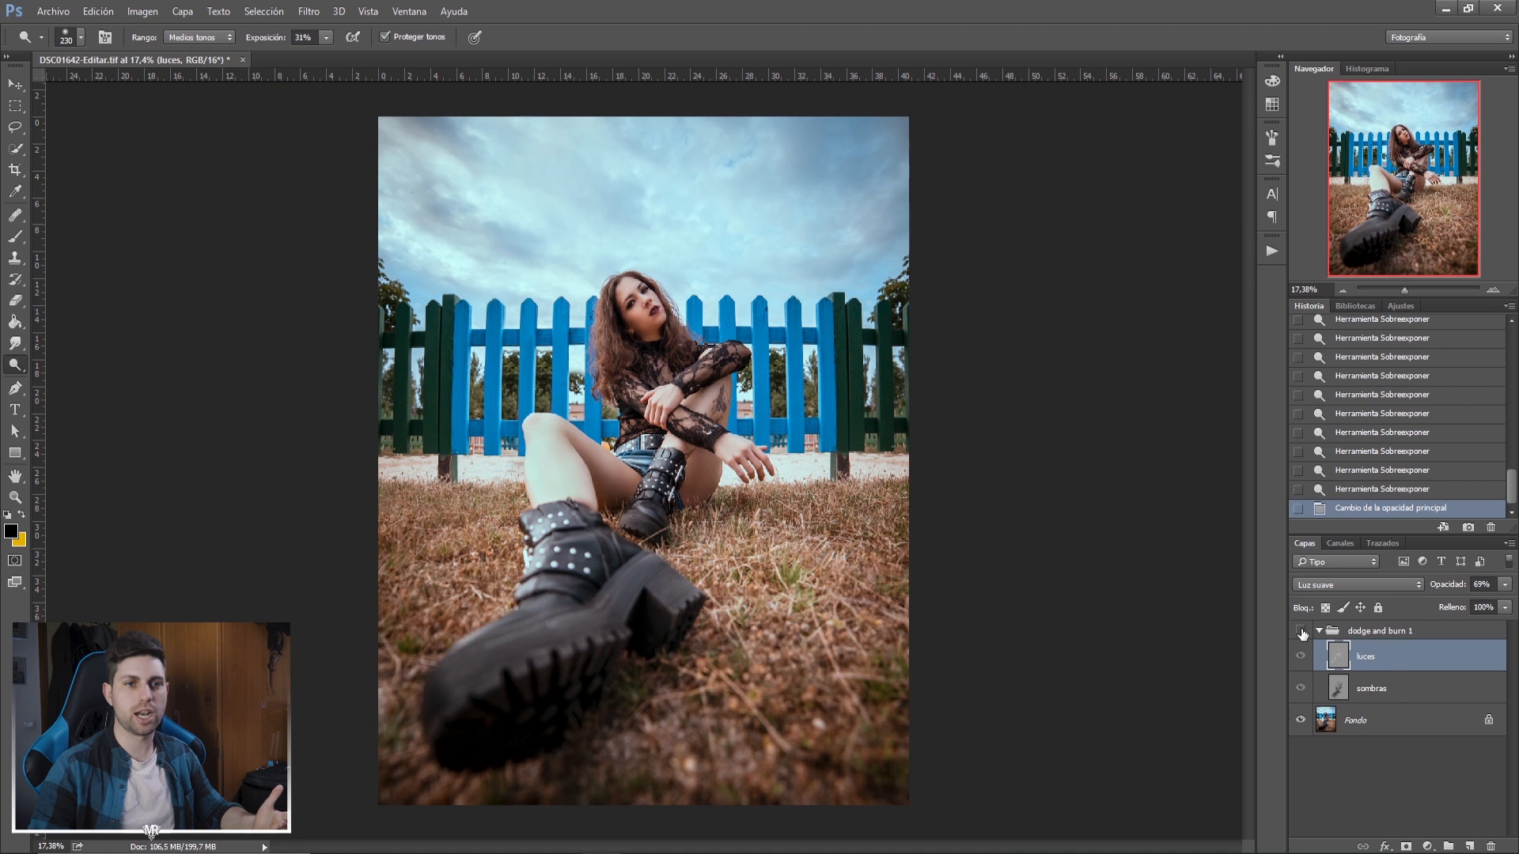
left_click(1302, 633)
left_click(1302, 633)
left_click(1302, 632)
left_click(1301, 633)
left_click(1302, 633)
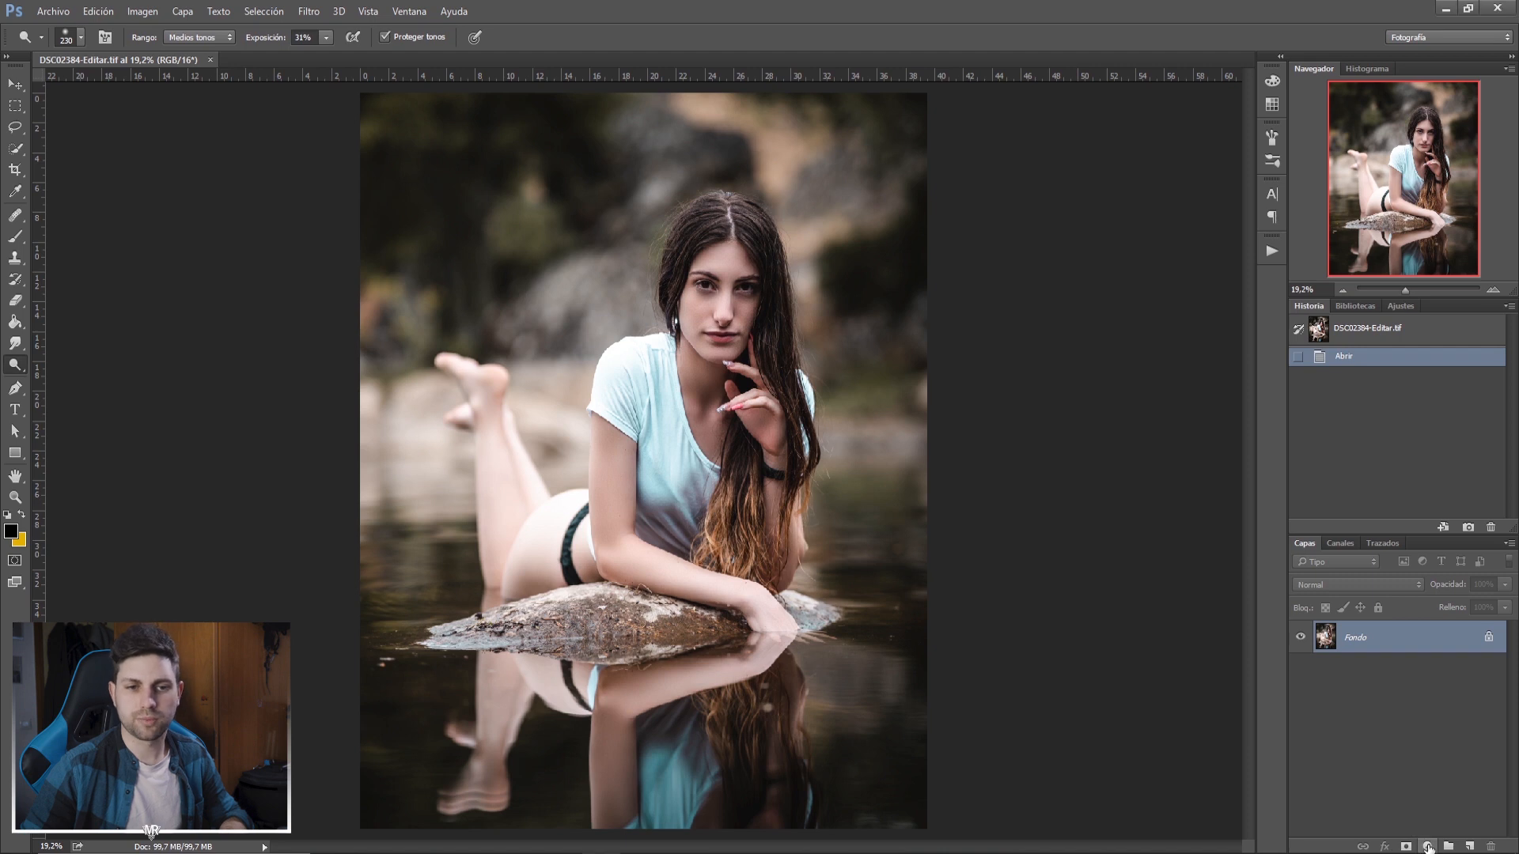
Add a Curves adjustment layer to the second portrait, pull its midtones down to darken the photo, and rename it sombras.
left_click(1428, 848)
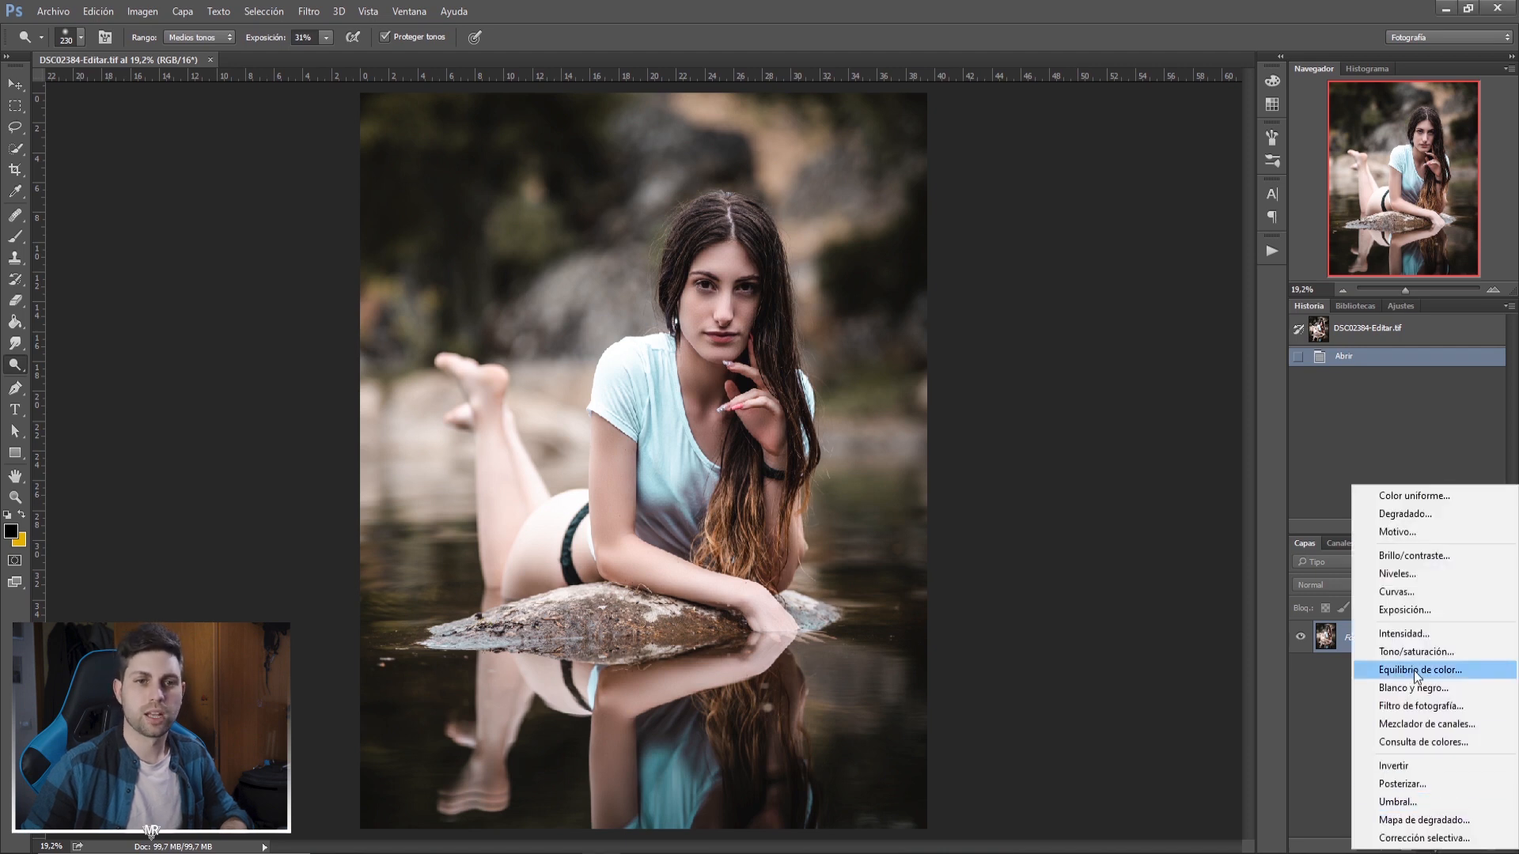
left_click(1430, 592)
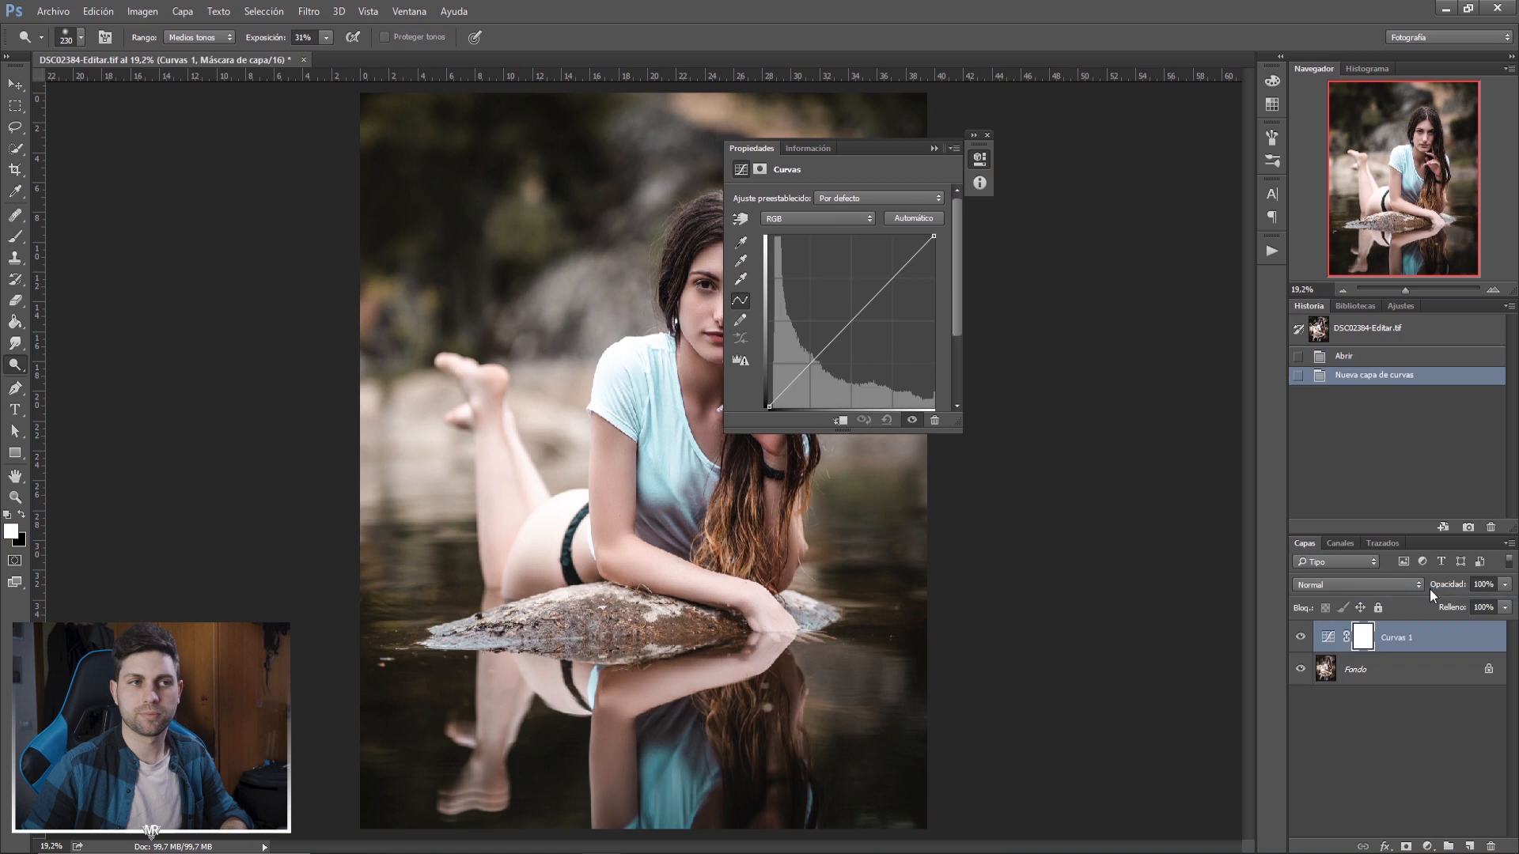
left_click_drag(852, 321, 869, 338)
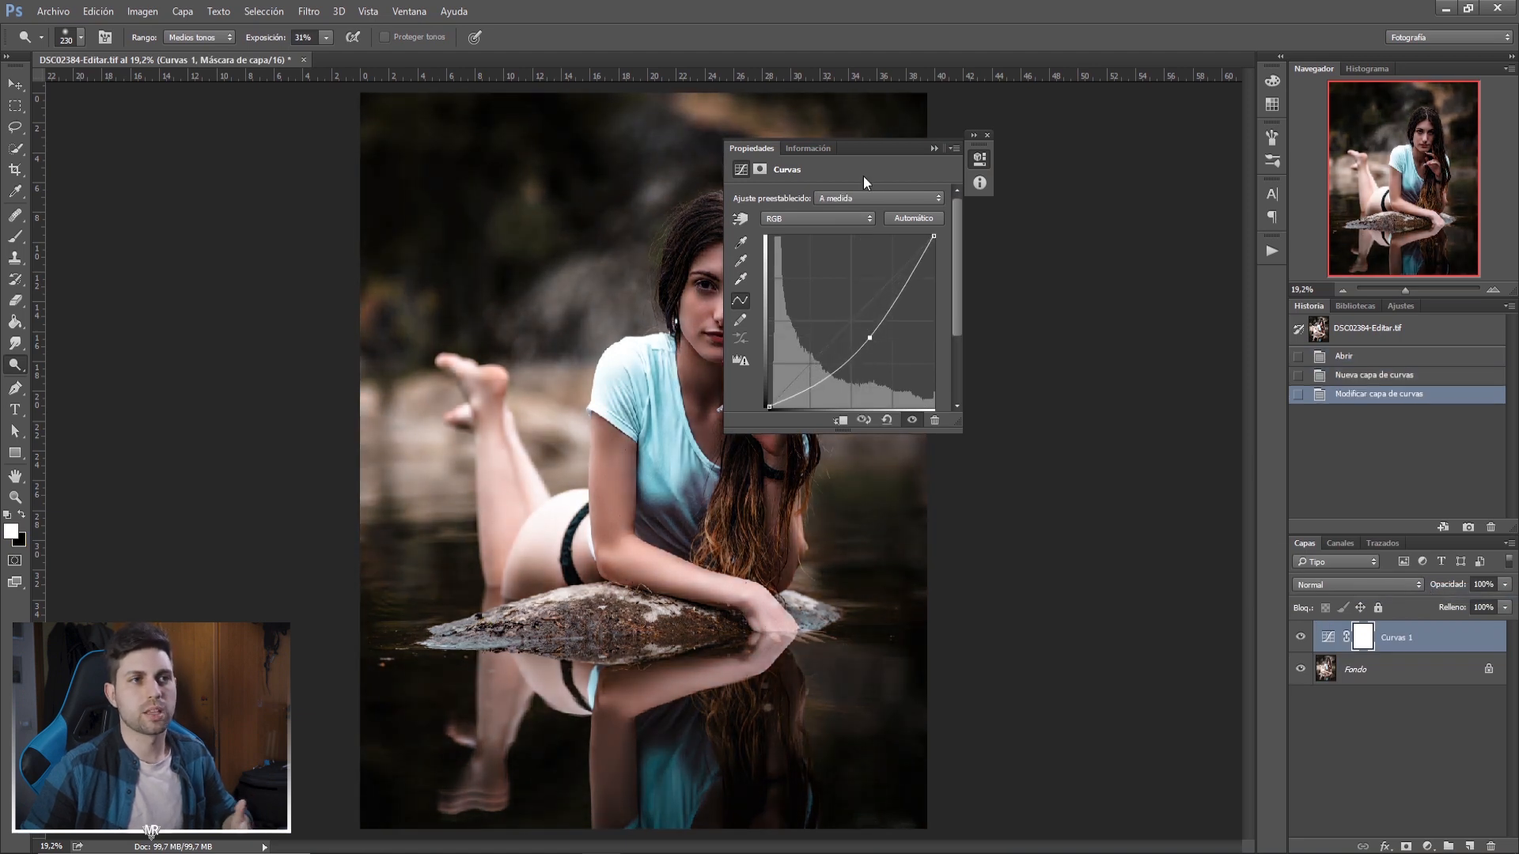
left_click(935, 149)
left_click(987, 134)
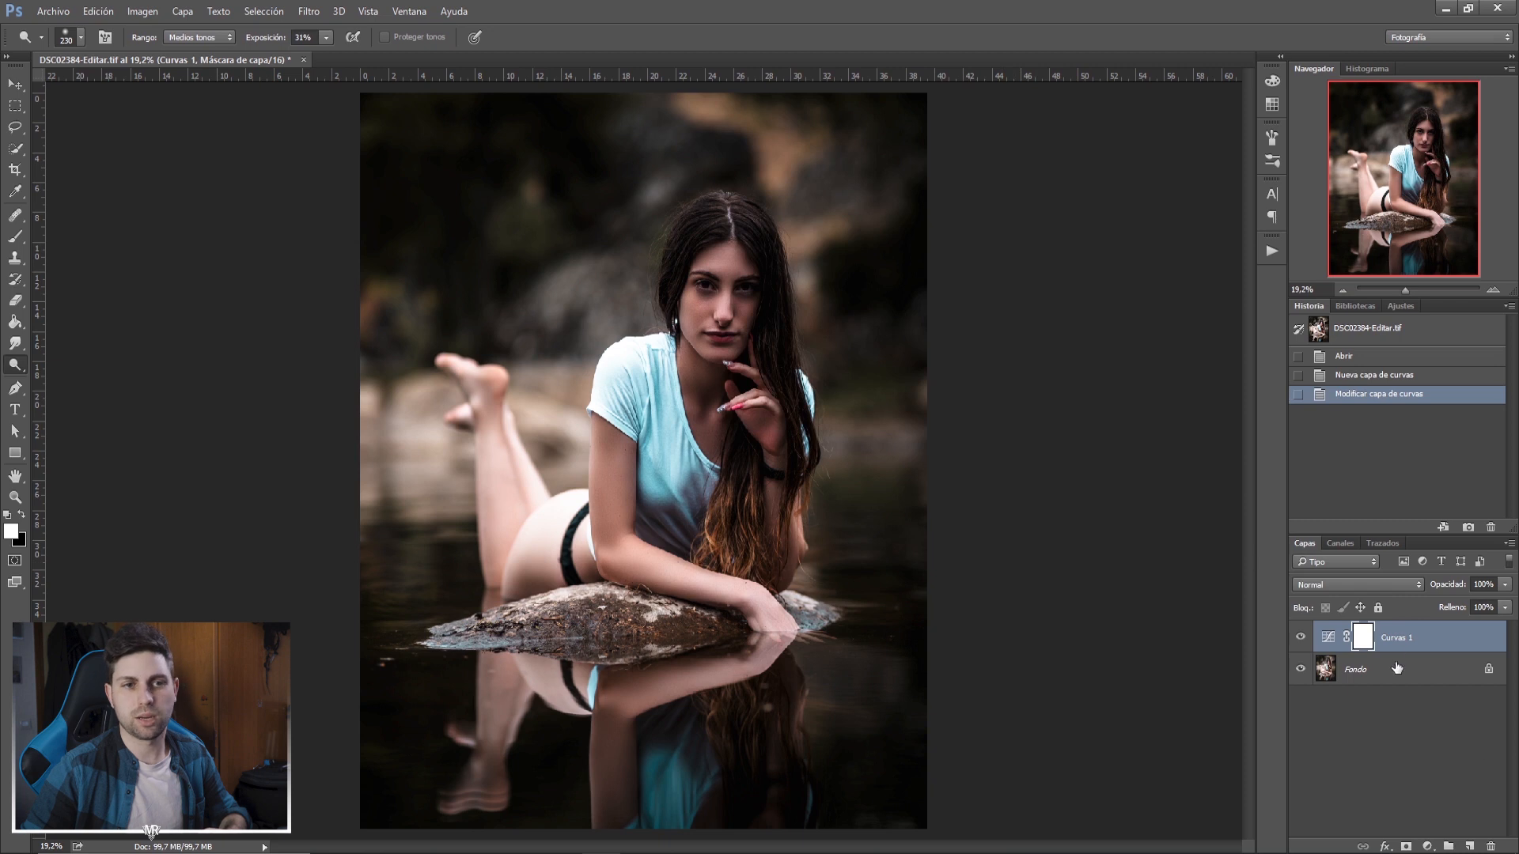
double_click(1408, 642)
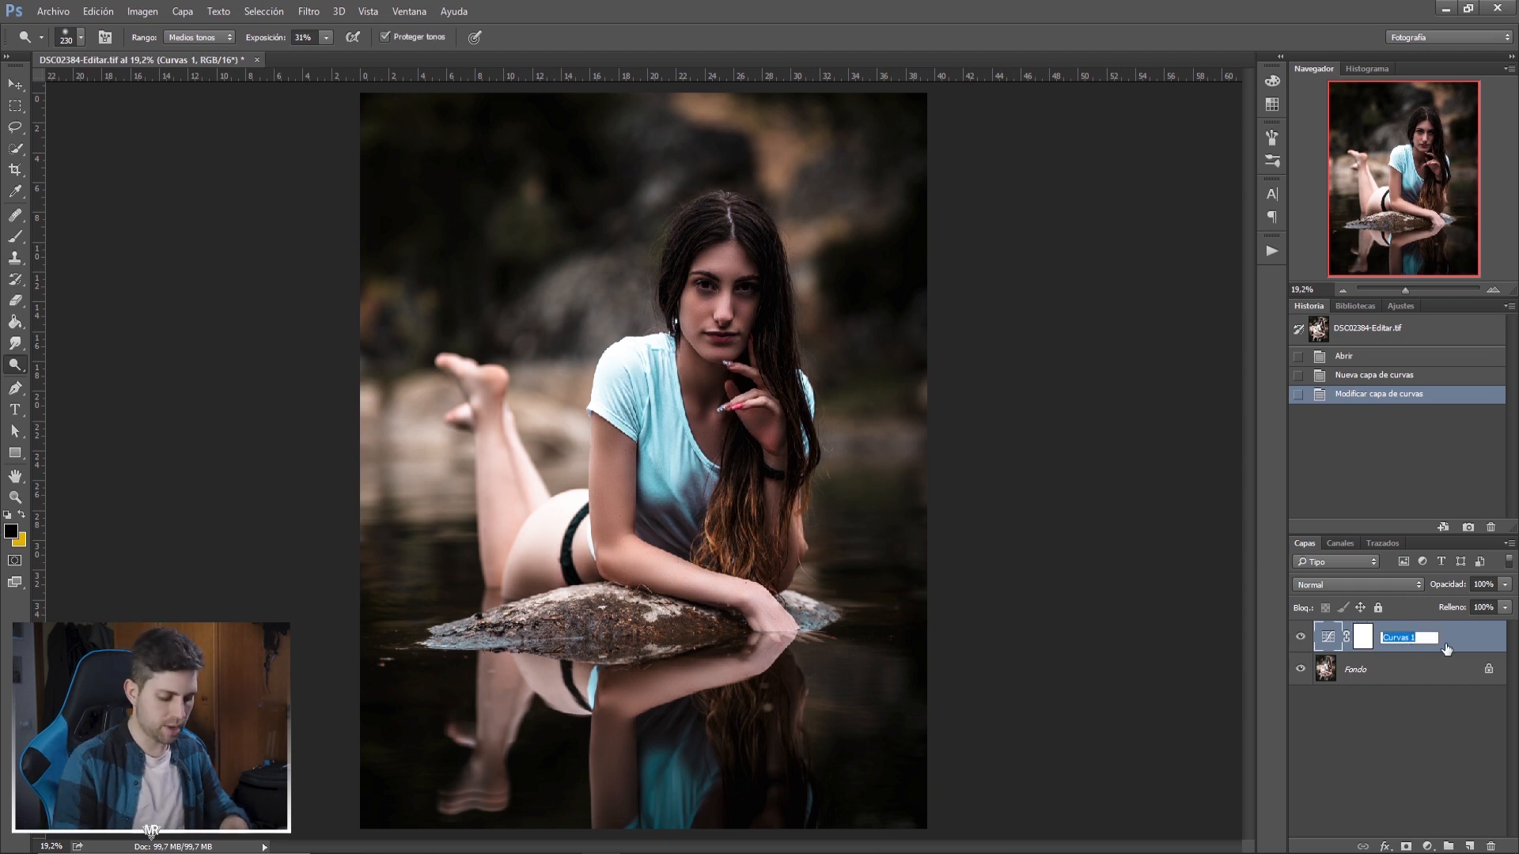
type("sombras")
key("Return")
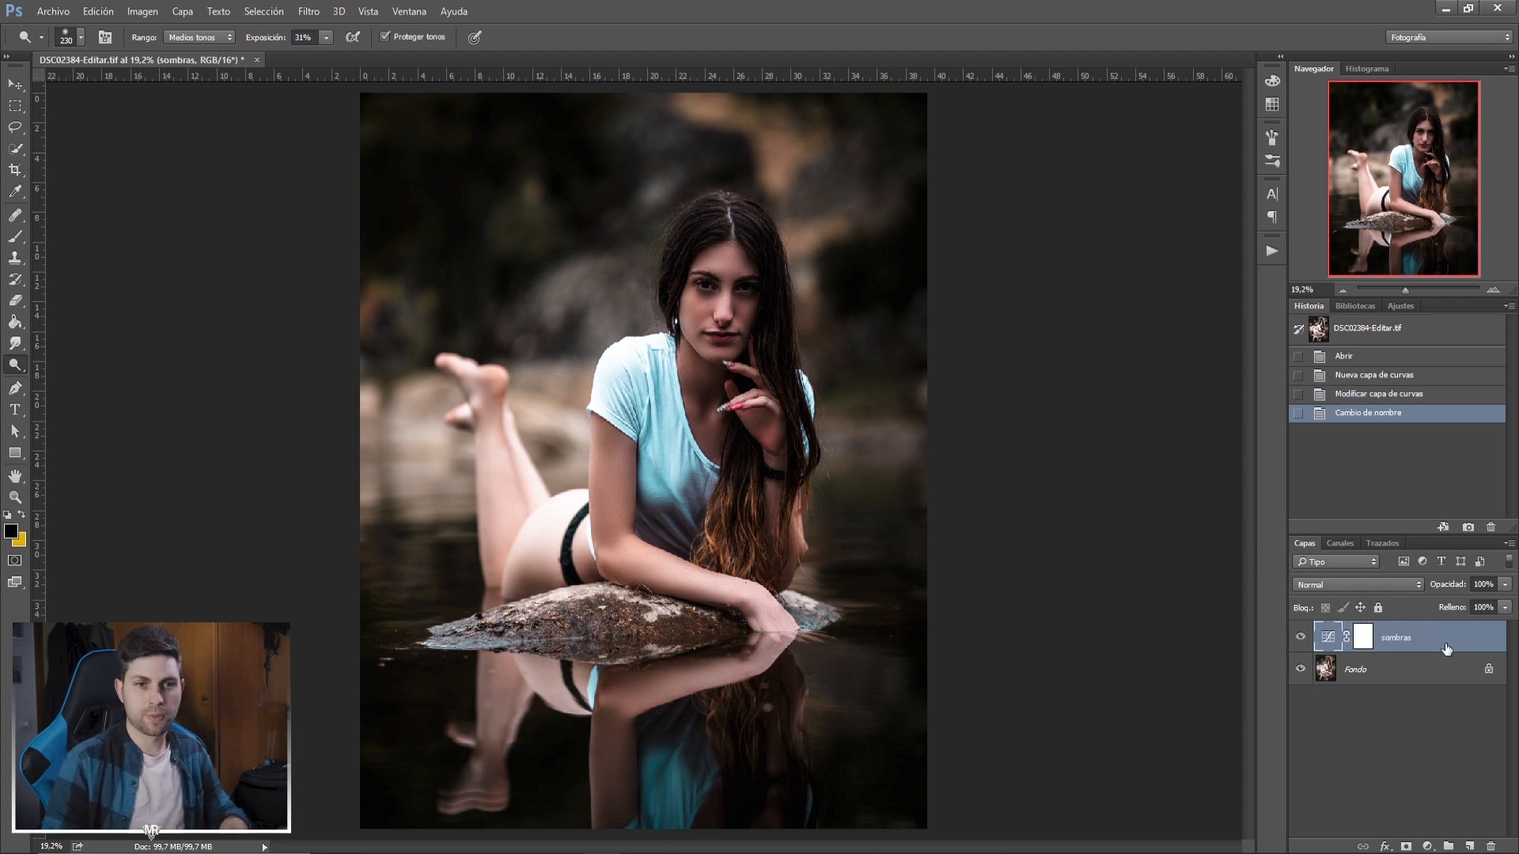
Add another Curves adjustment layer, raise its midtones to brighten the photo, and rename it luces.
left_click(1428, 845)
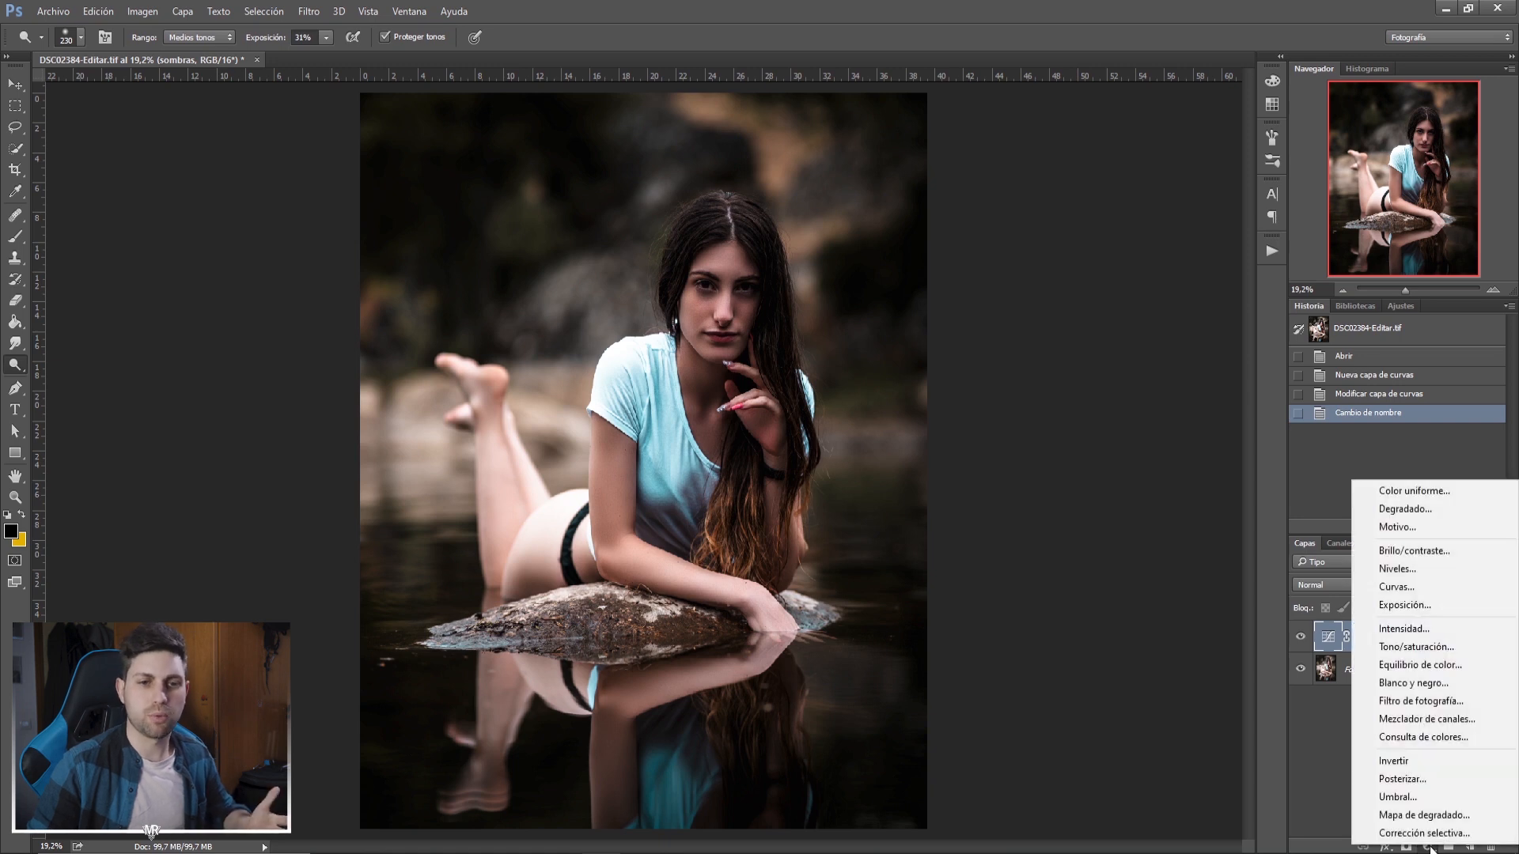
left_click(1422, 586)
left_click_drag(851, 318, 839, 303)
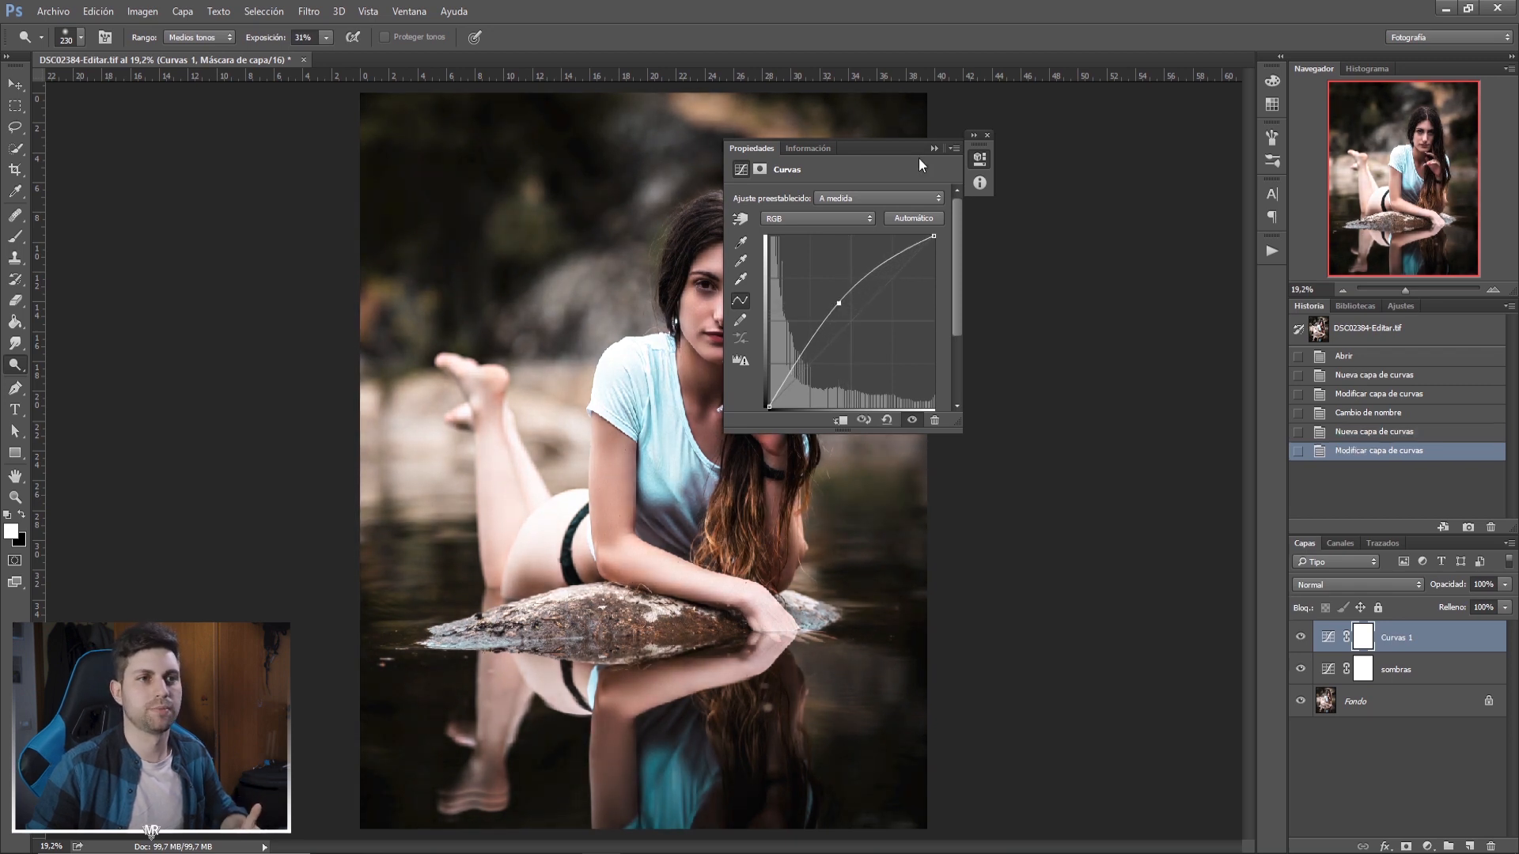
left_click(987, 136)
double_click(1409, 638)
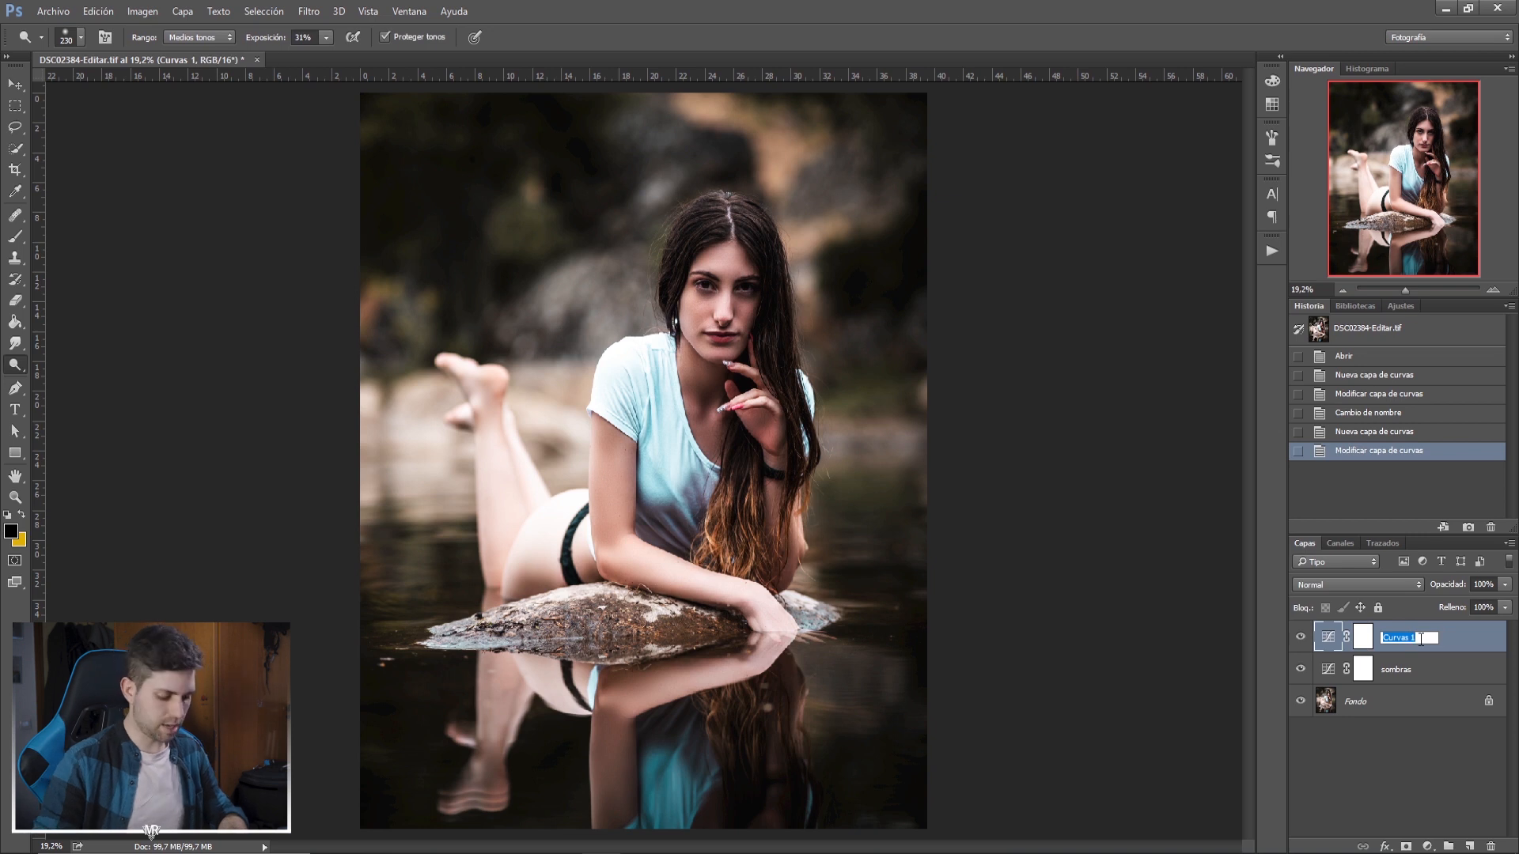
type("luces")
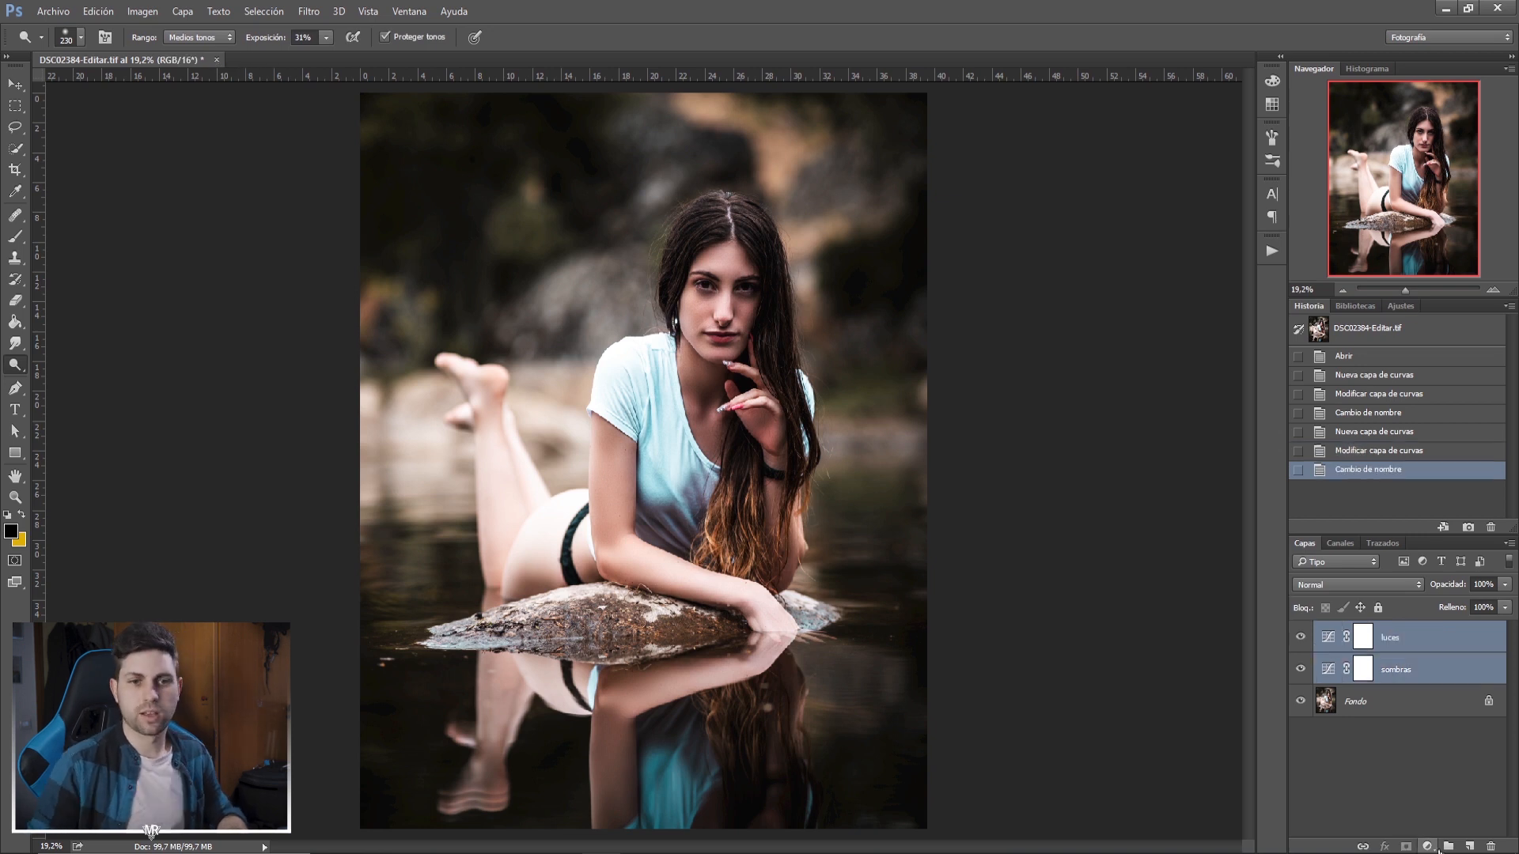
Group the luces and sombras layers and name the group dodge and burn 2.
left_click(1449, 847)
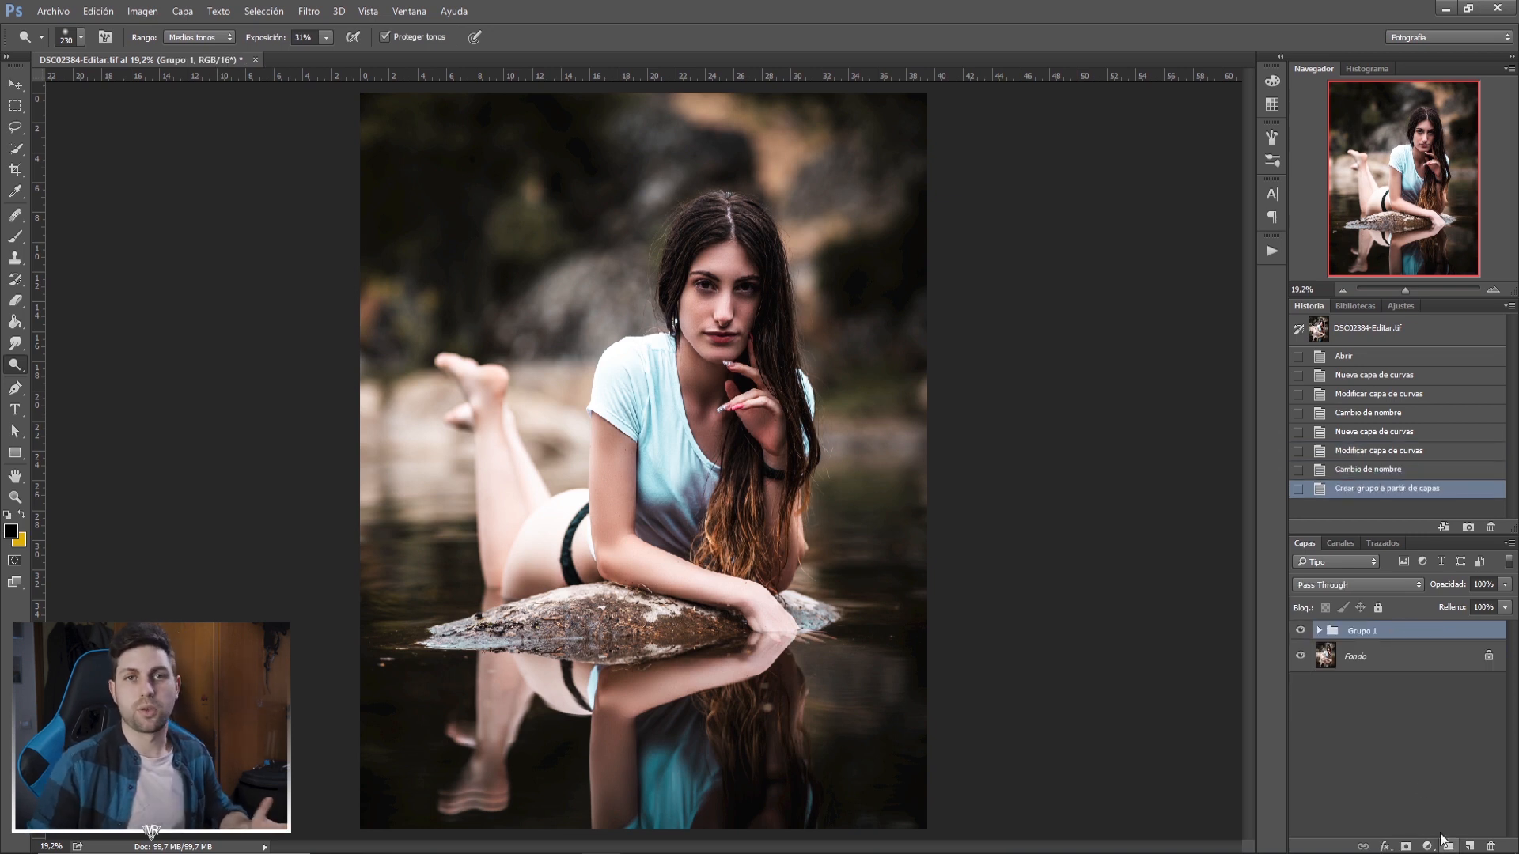
double_click(1375, 635)
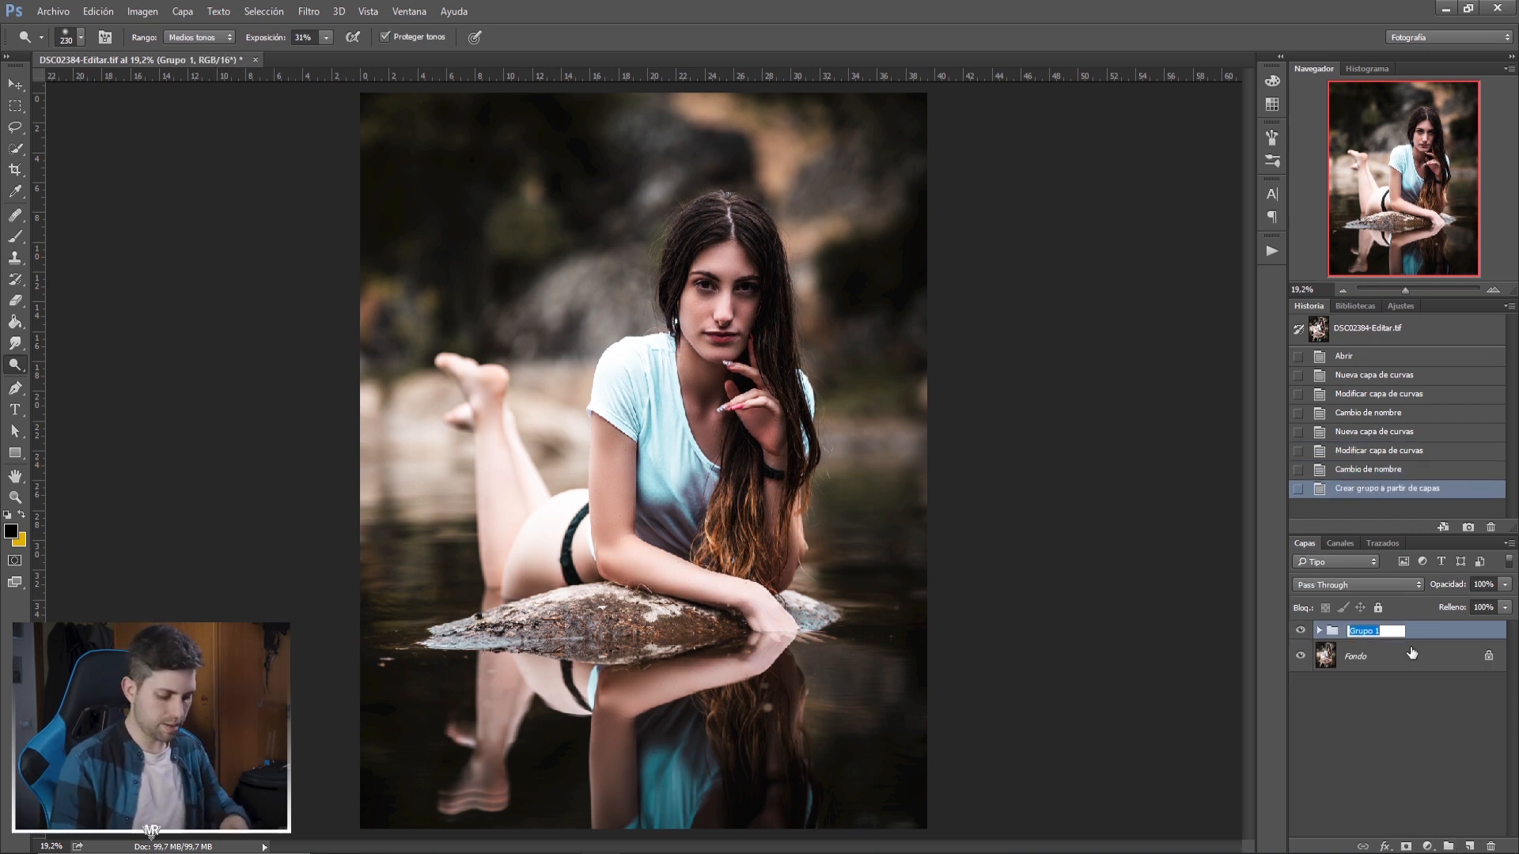
type("dodge and burn 2")
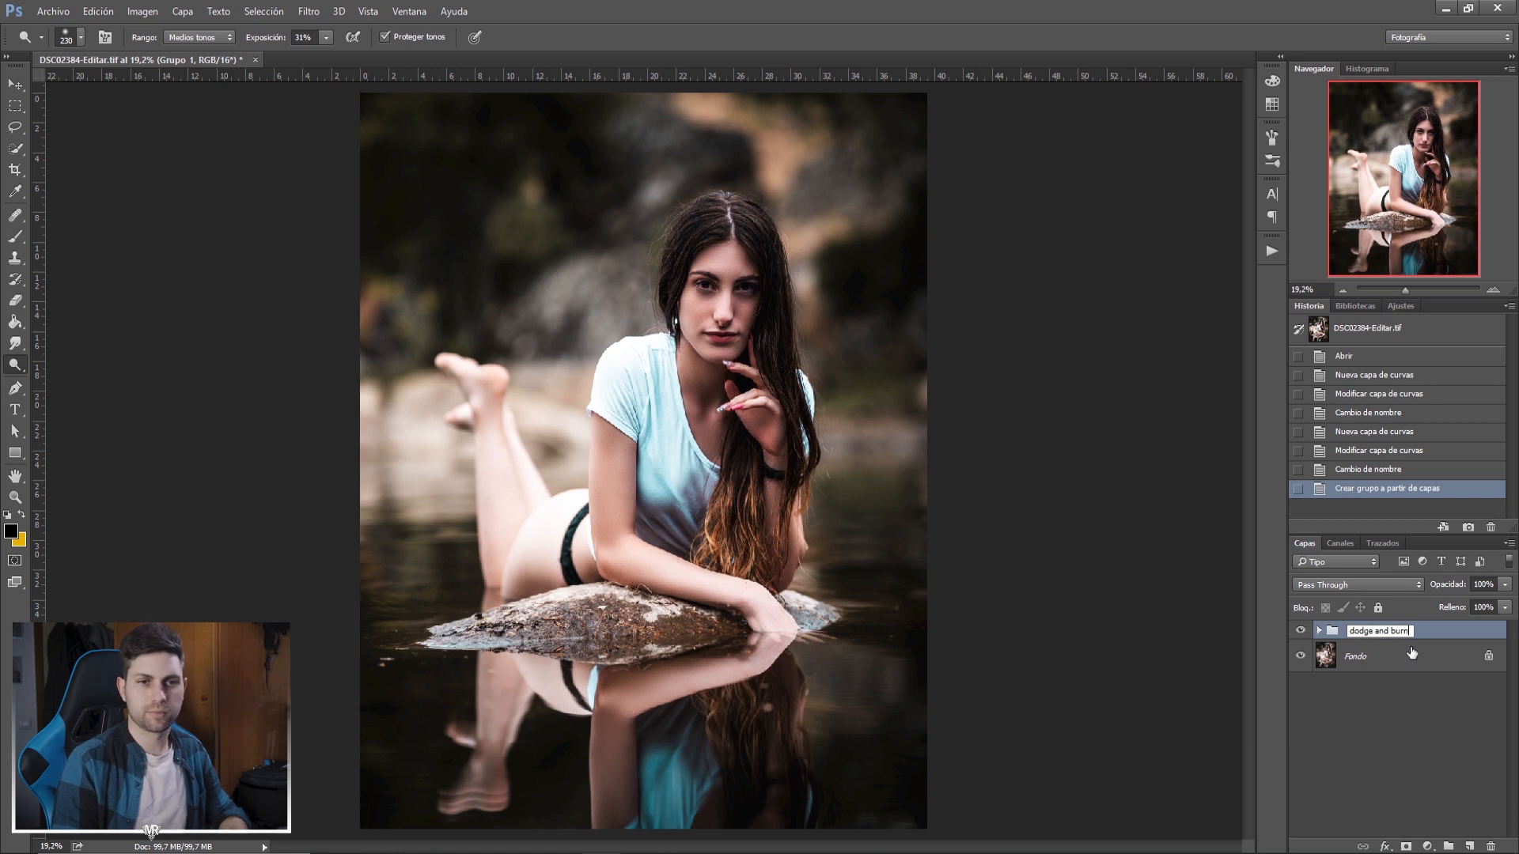
key("Return")
Expand the dodge and burn 2 group, then hide and show it to compare its overall effect.
left_click(1319, 630)
left_click(1300, 633)
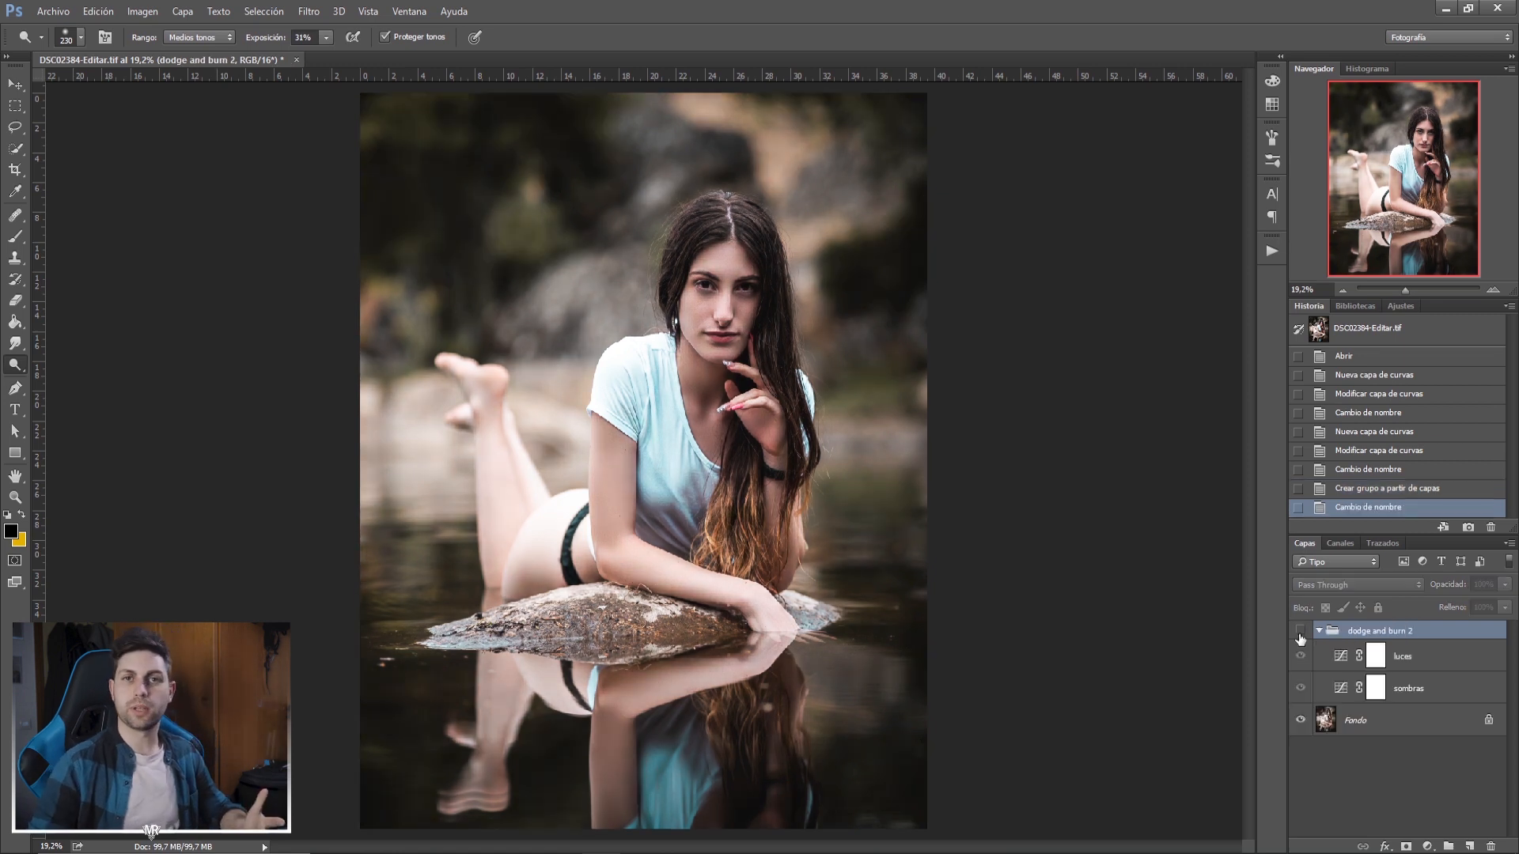
left_click(1300, 632)
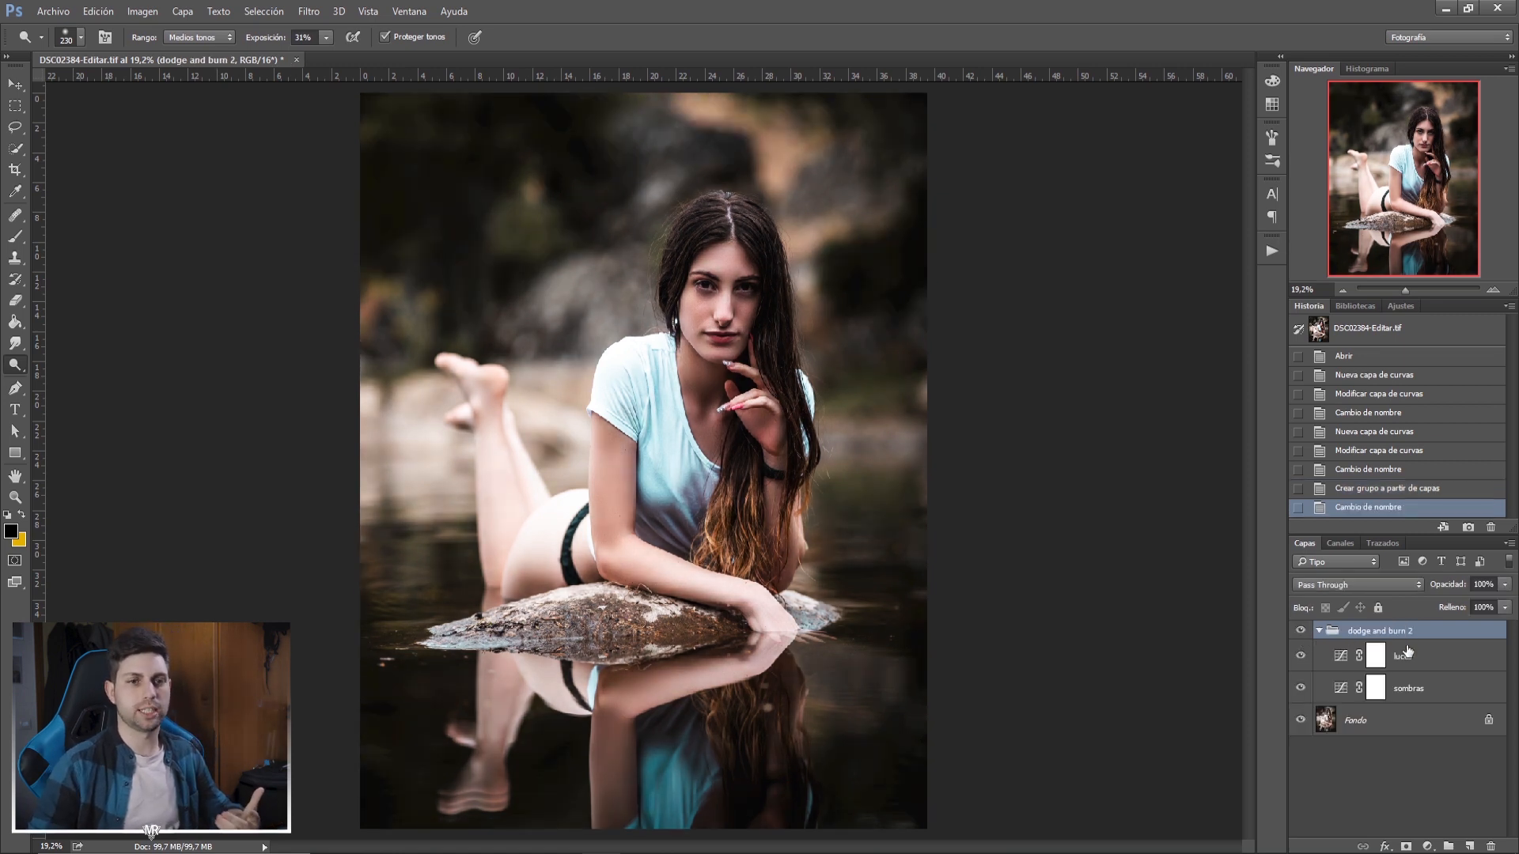
Invert the layer masks of sombras and luces to black so both curves are hidden.
left_click(1375, 694)
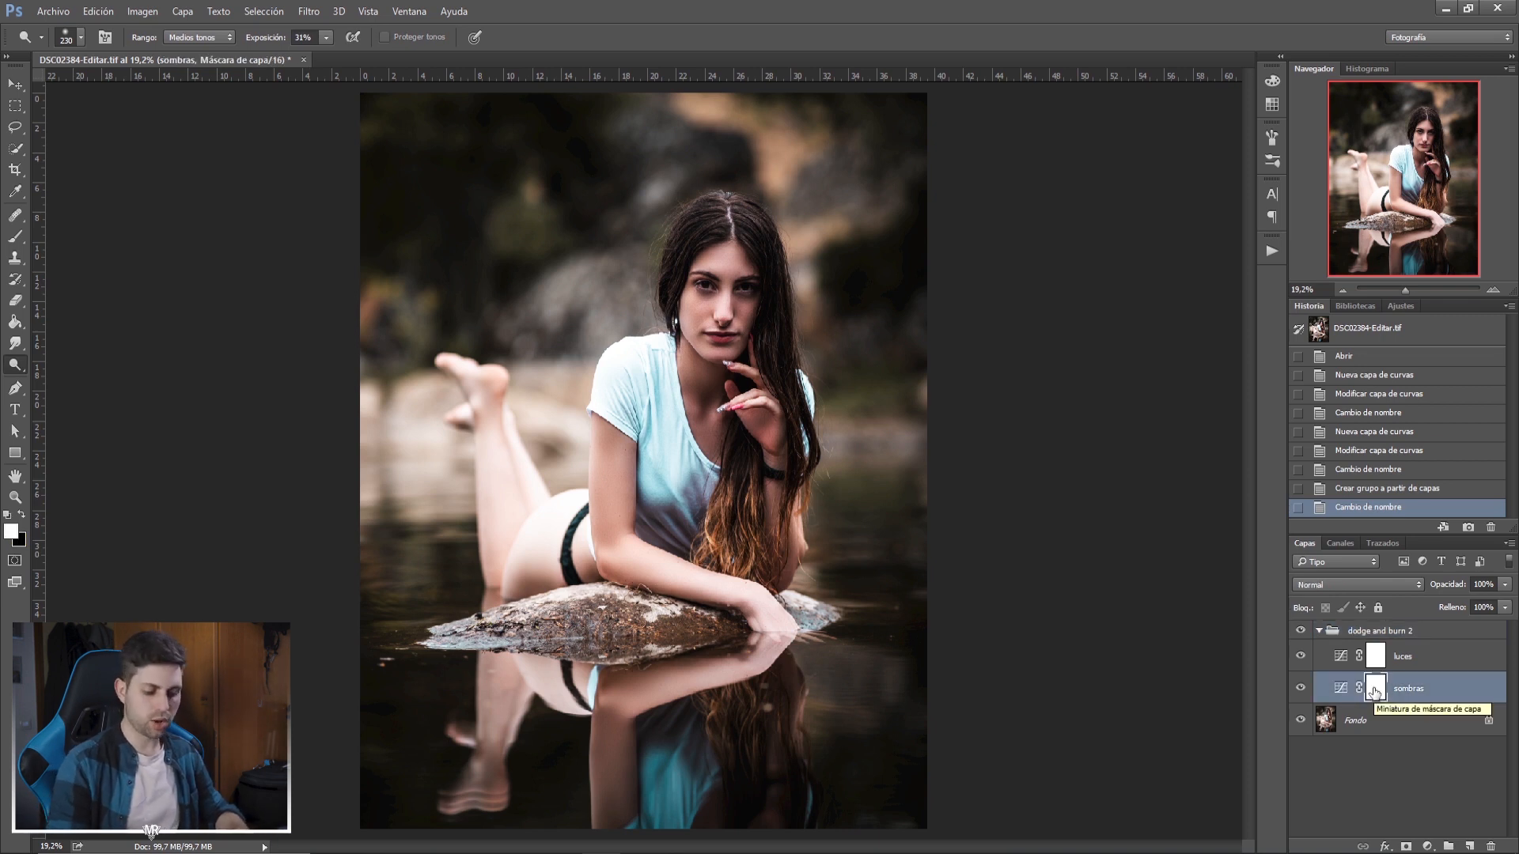
key("ctrl+i")
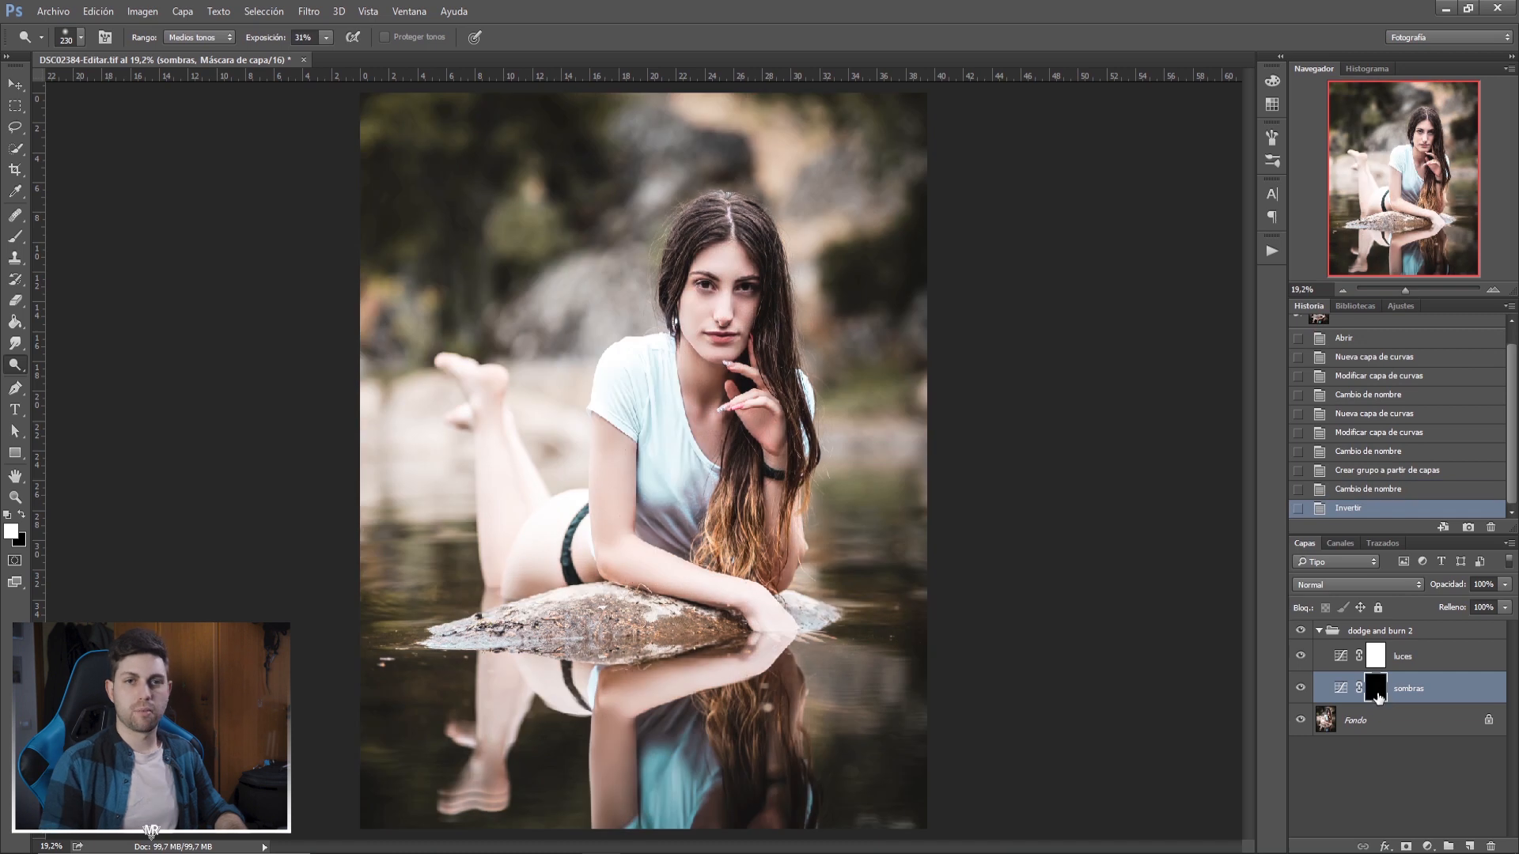
left_click(1374, 658)
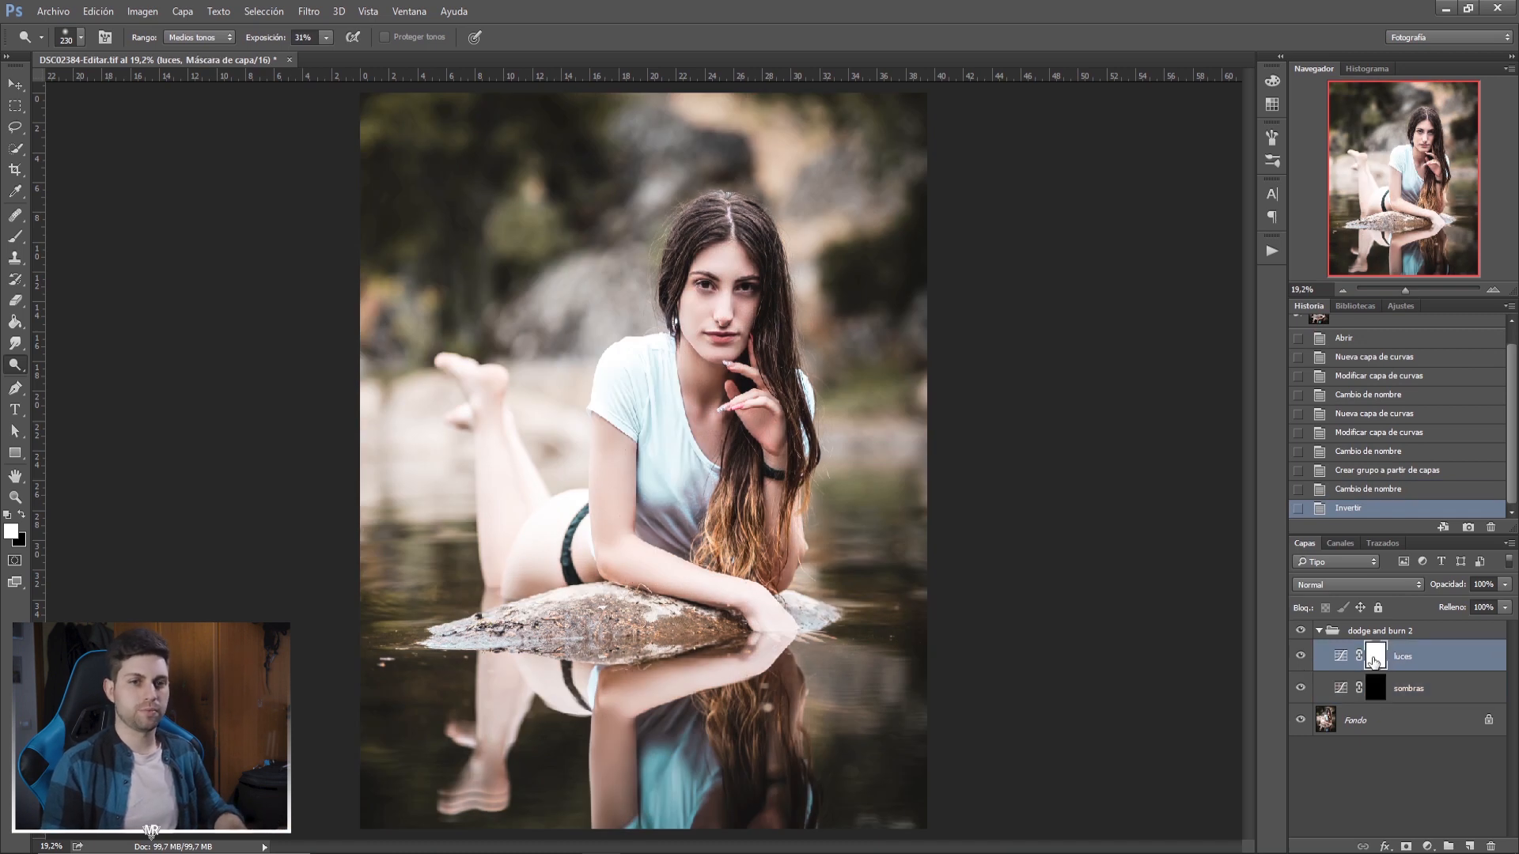
key("ctrl+i")
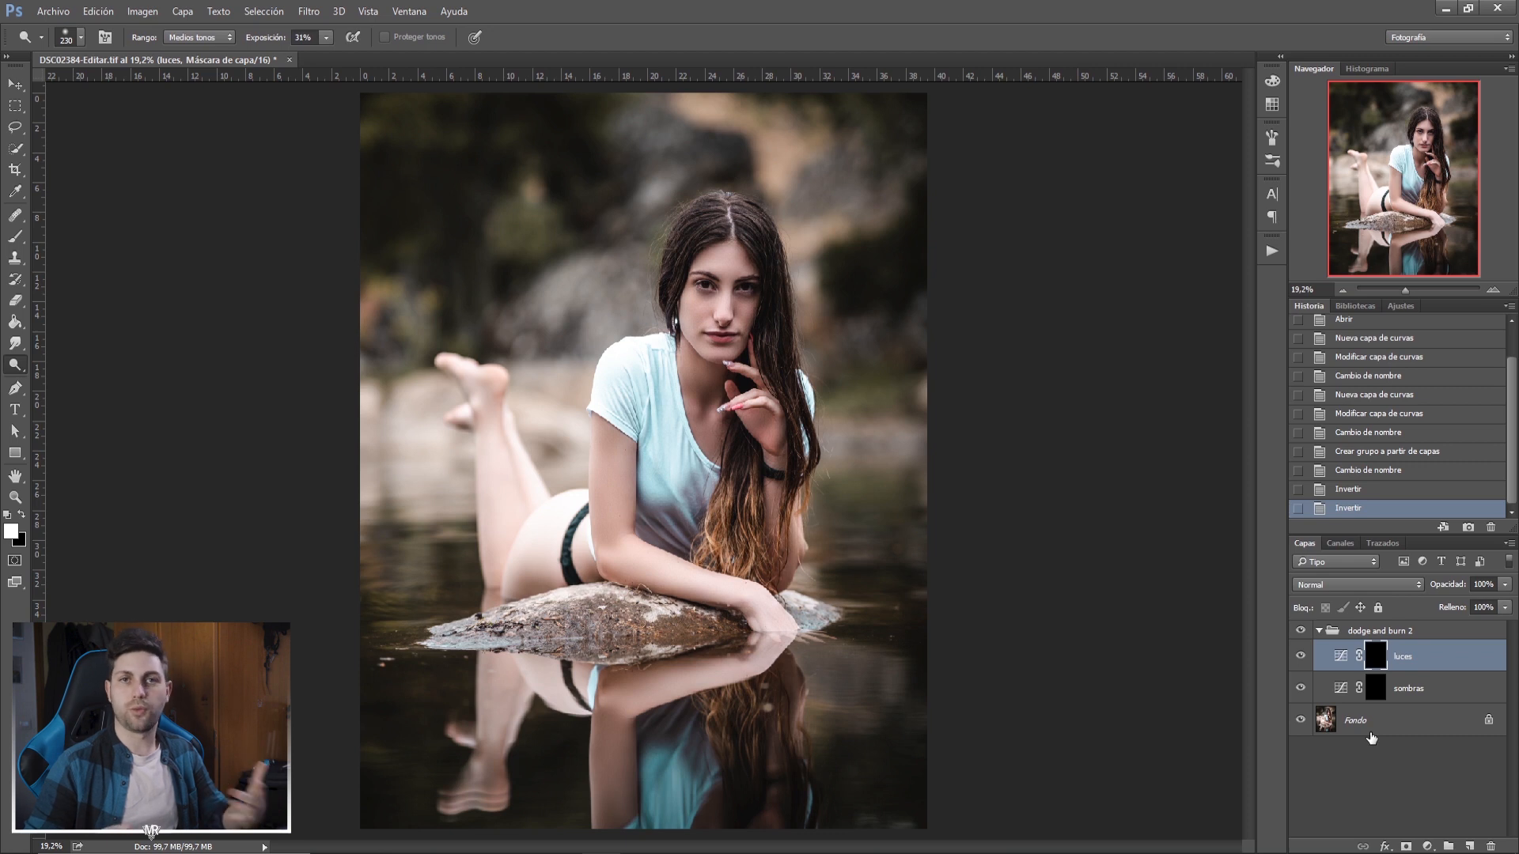
Paint white on the sombras mask with the Brush at 17% opacity, darkening the neck and the folds of the T-shirt.
left_click(1372, 693)
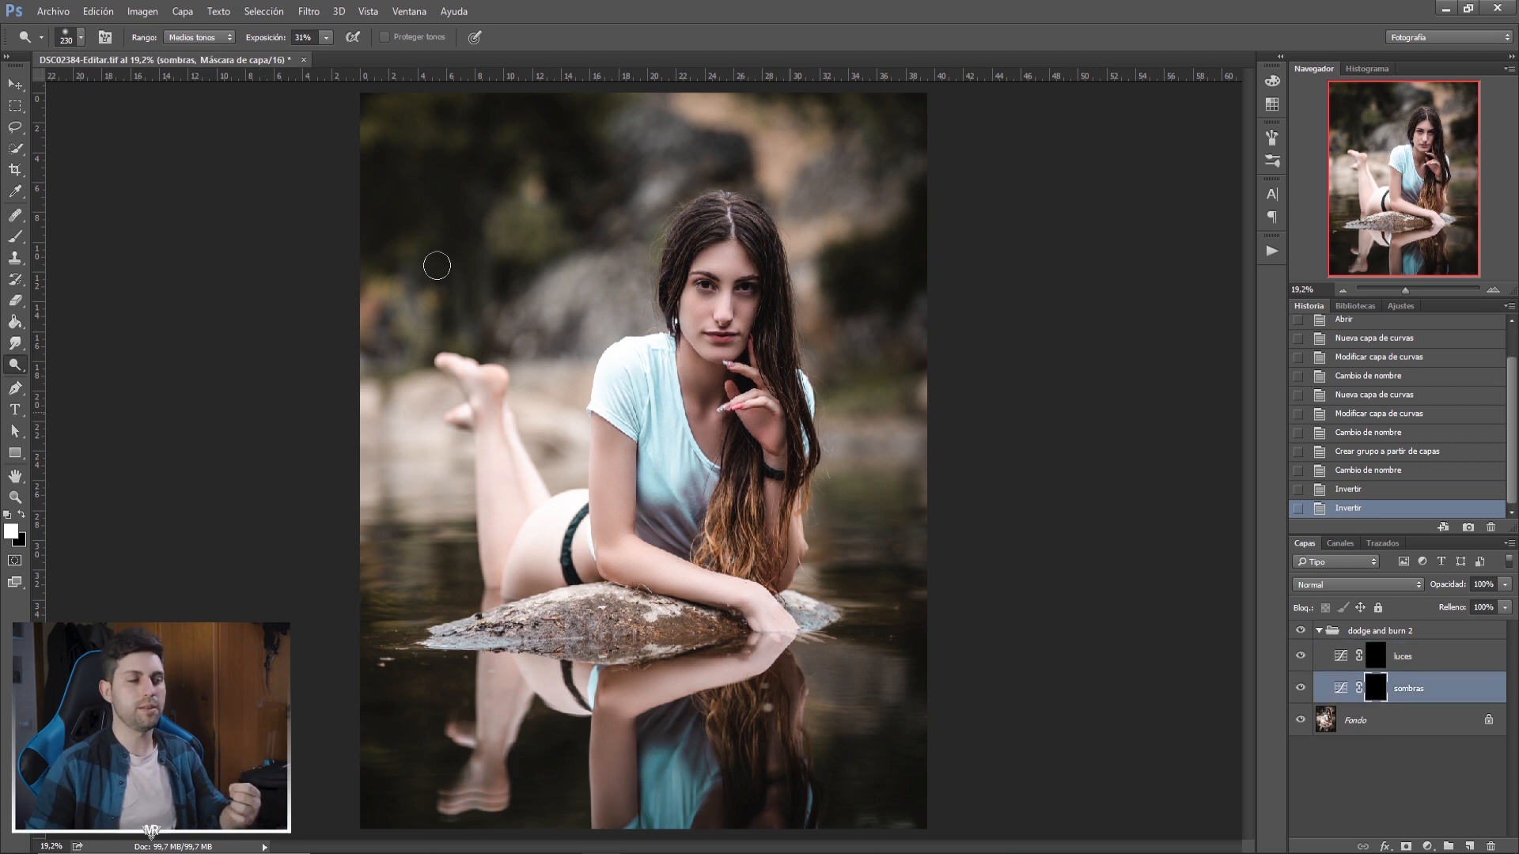
left_click(16, 237)
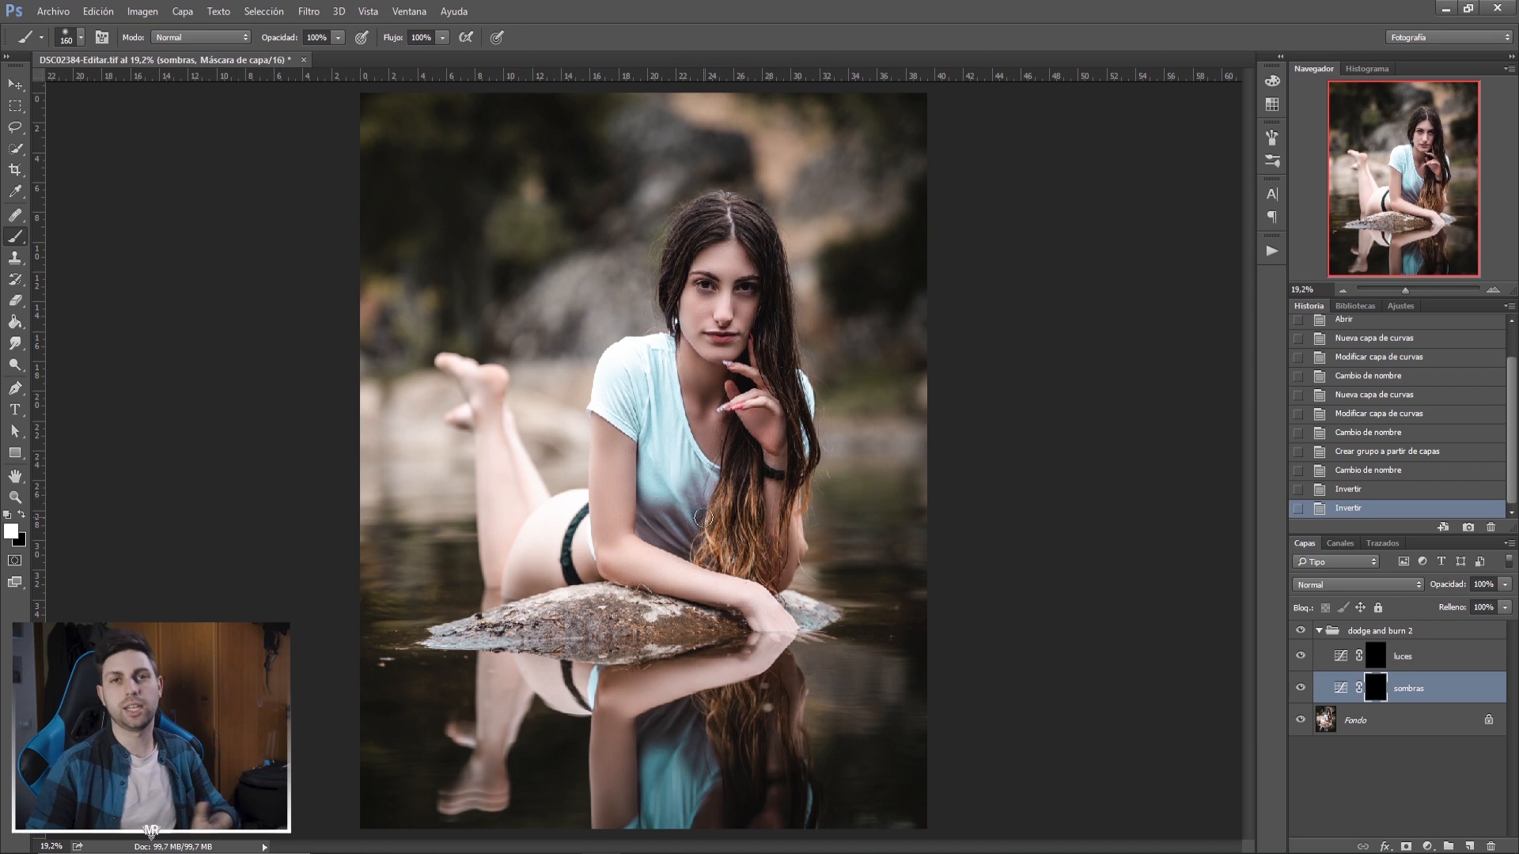
left_click(339, 37)
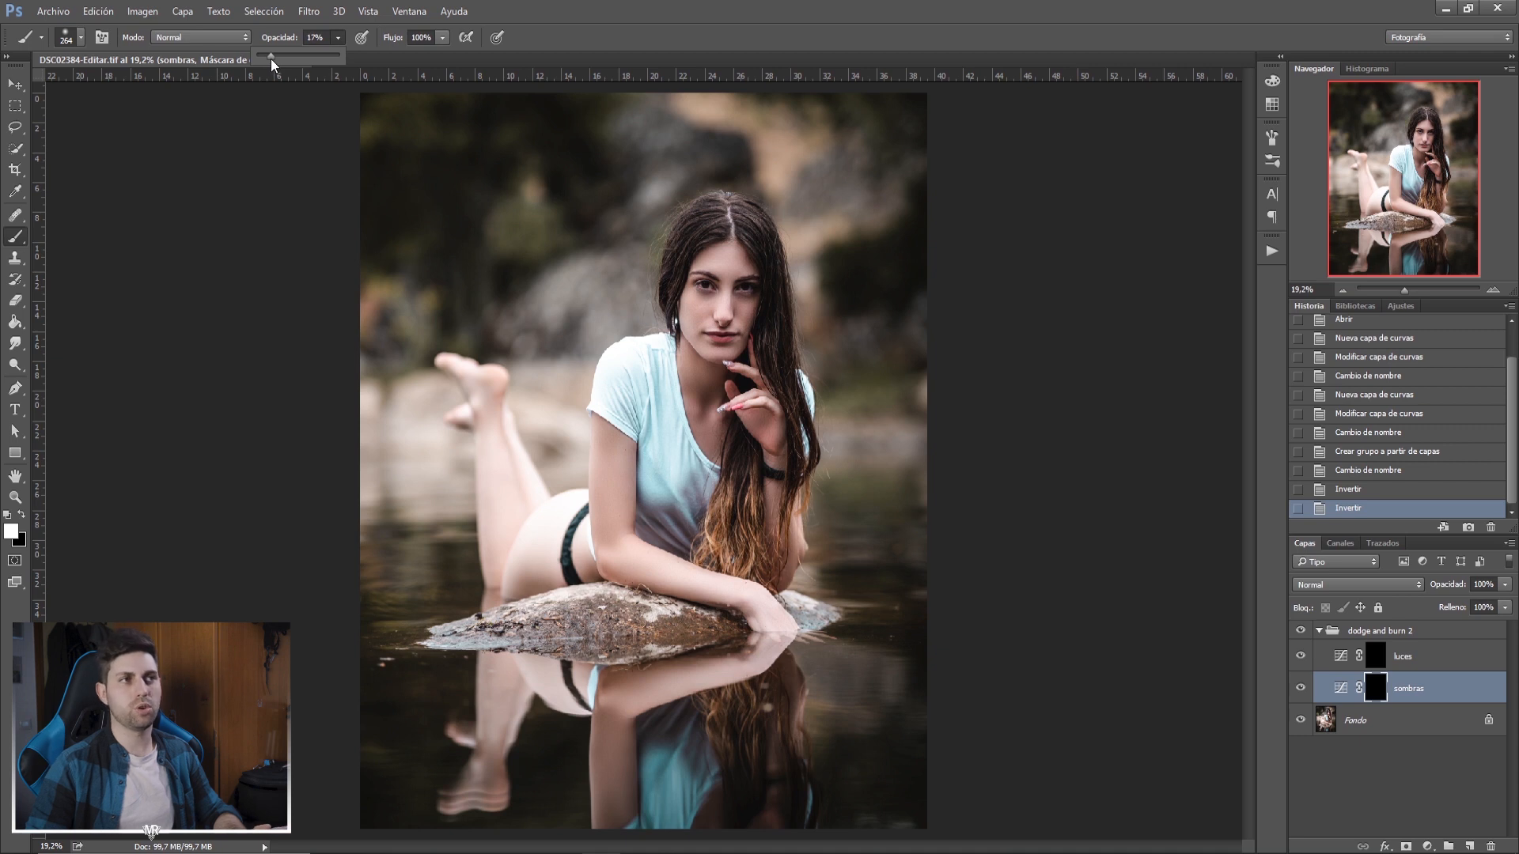
left_click(357, 92)
left_click(712, 386)
left_click(706, 388)
left_click(695, 388)
left_click(688, 387)
left_click(691, 388)
left_click(696, 390)
left_click(716, 447)
left_click(687, 454)
left_click(648, 513)
left_click(674, 533)
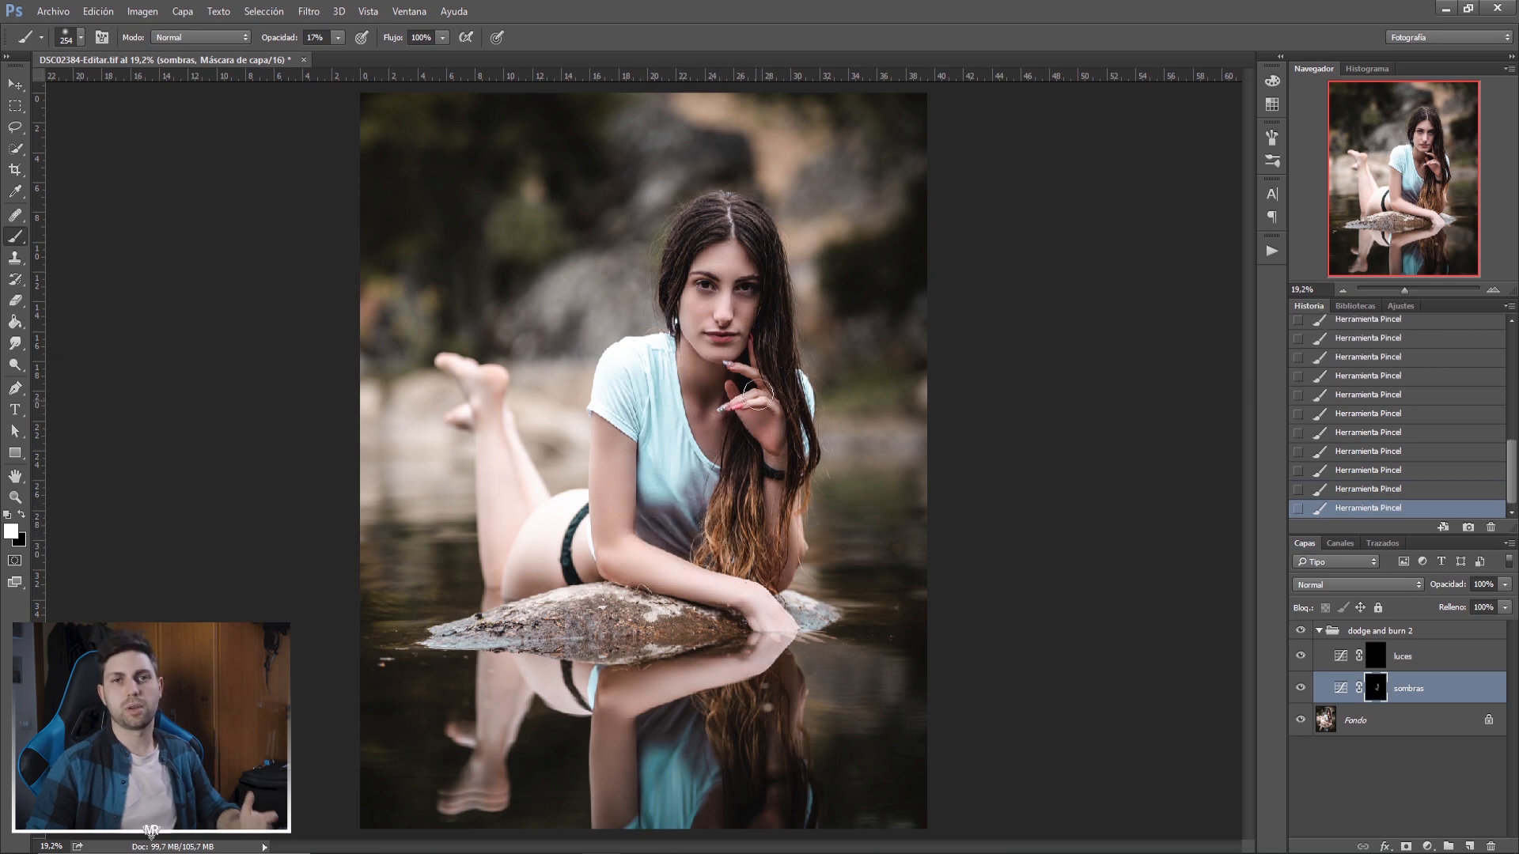
Paint the shadows along the arm and forearm, the hip, the lower T-shirt and the long hair on the sombras mask.
mouse_move(630, 470)
left_mouse_down()
mouse_move(625, 442)
mouse_move(599, 445)
mouse_move(601, 471)
left_mouse_up()
left_click_drag(599, 530, 596, 494)
mouse_move(606, 559)
left_mouse_down()
mouse_move(767, 618)
mouse_move(768, 635)
left_mouse_up()
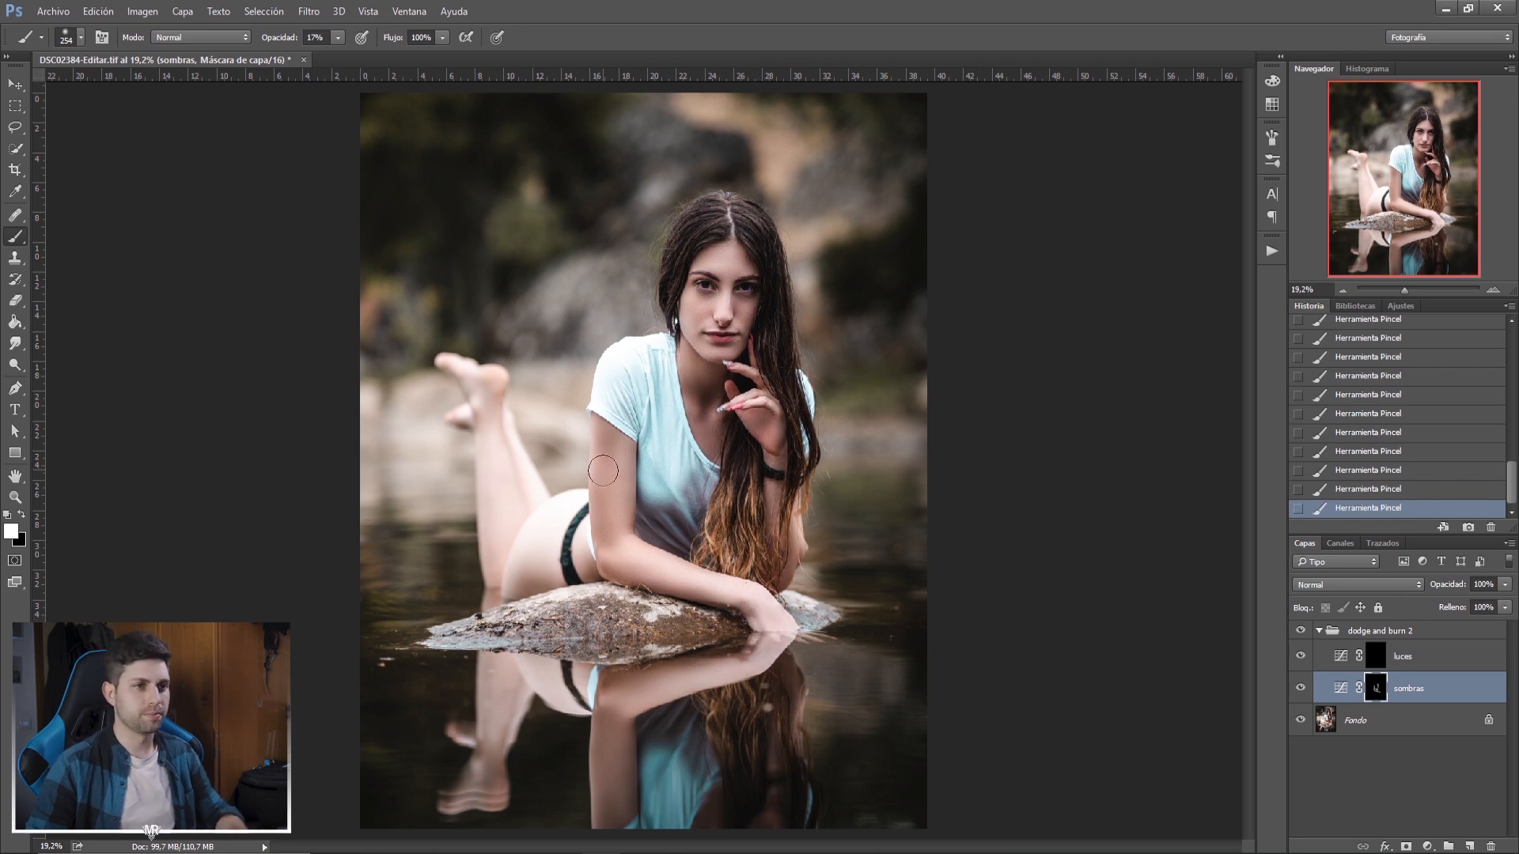
left_click_drag(606, 547, 507, 598)
left_click_drag(689, 524, 707, 497)
left_click_drag(746, 422, 790, 580)
Paint the shadows on the raised leg, the neck, the side of the face and the lower T-shirt on the sombras mask.
left_click(478, 450, "alt")
left_click(7, 515)
right_click(500, 465, "alt")
left_click_drag(497, 460, 495, 571)
left_click_drag(685, 361, 689, 407)
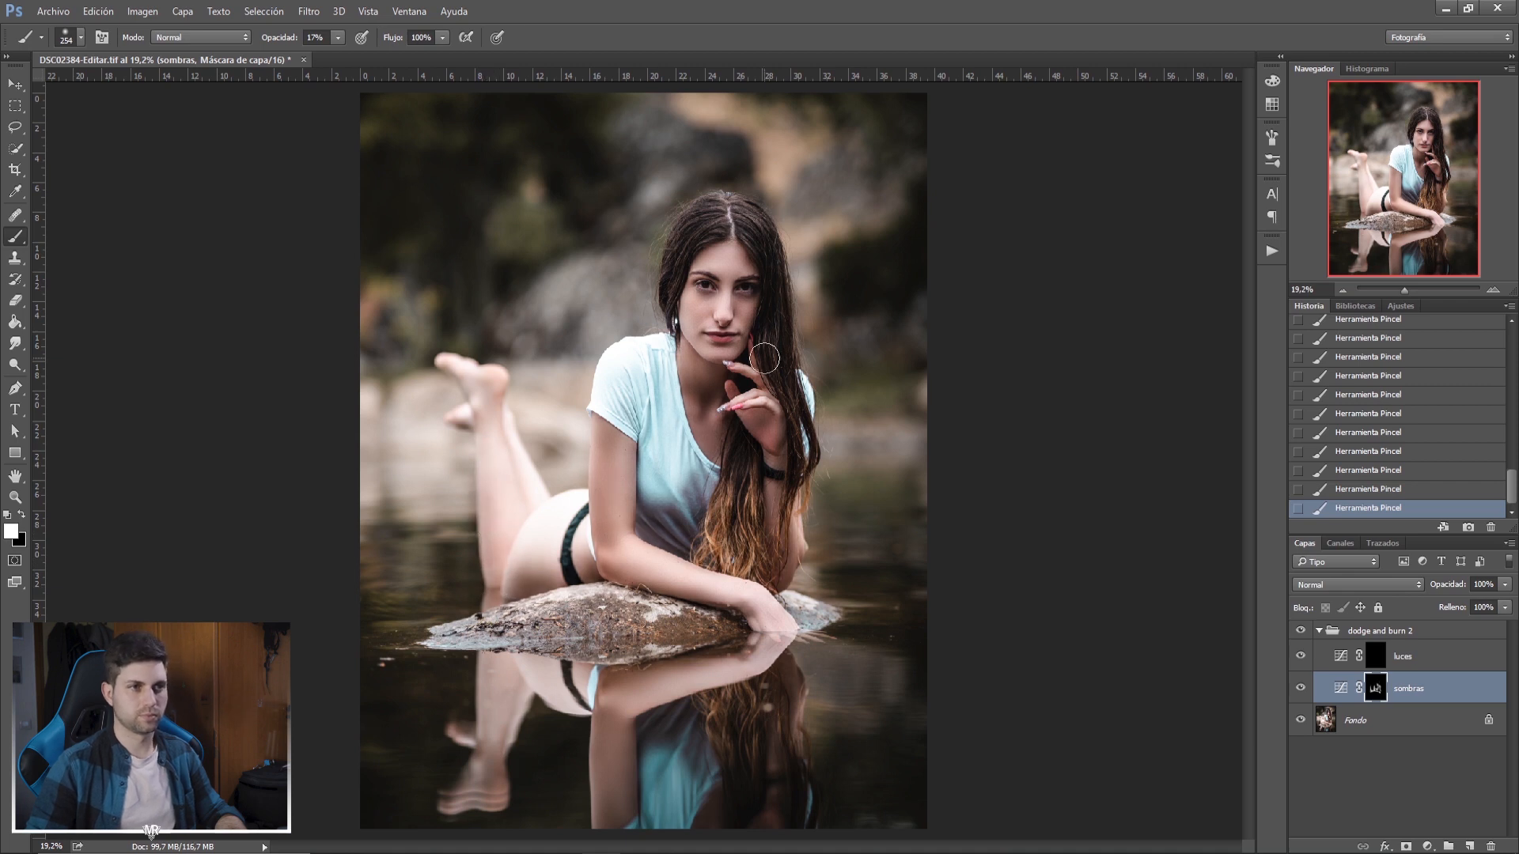
mouse_move(697, 306)
left_mouse_down()
mouse_move(850, 303)
mouse_move(777, 368)
left_mouse_up()
left_click_drag(743, 507, 607, 539)
Paint the remaining shadows over the hair, body and water reflection on the sombras mask, adapting the brush size to each area.
right_click(729, 349, "alt")
scroll(728, 348, "down", 1)
right_click(740, 178, "alt")
left_click_drag(795, 261, 562, 332)
left_click_drag(756, 485, 680, 525)
left_click_drag(760, 558, 806, 588)
left_click_drag(577, 379, 576, 424)
scroll(659, 332, "down", 5)
left_click_drag(633, 554, 662, 513)
right_click(633, 712, "alt")
mouse_move(694, 746)
left_mouse_down()
mouse_move(570, 768)
mouse_move(548, 811)
left_mouse_up()
left_click_drag(541, 756, 508, 745)
left_click_drag(446, 811, 441, 779)
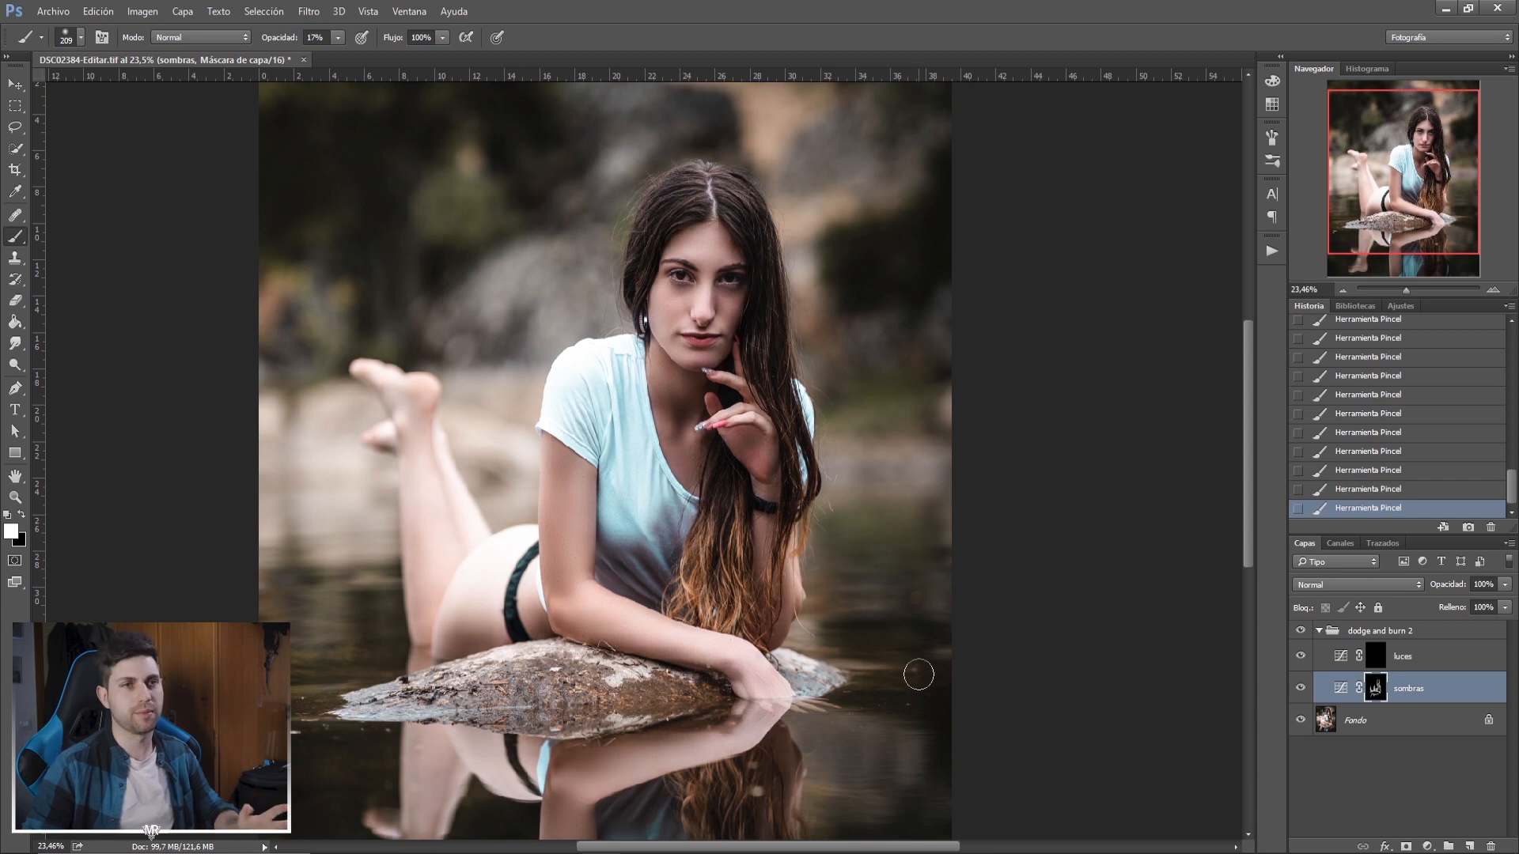
Hide and show the sombras layer repeatedly to compare the photo without and with the painted shadows.
left_click(1301, 687)
left_click(1301, 688)
left_click(1301, 687)
left_click(1301, 687)
left_click(1301, 688)
left_click(1301, 688)
left_click(1300, 687)
left_click(1301, 687)
left_click(1301, 688)
left_click(1301, 687)
left_click(1300, 687)
left_click(1301, 688)
left_click(1301, 687)
left_click(1301, 687)
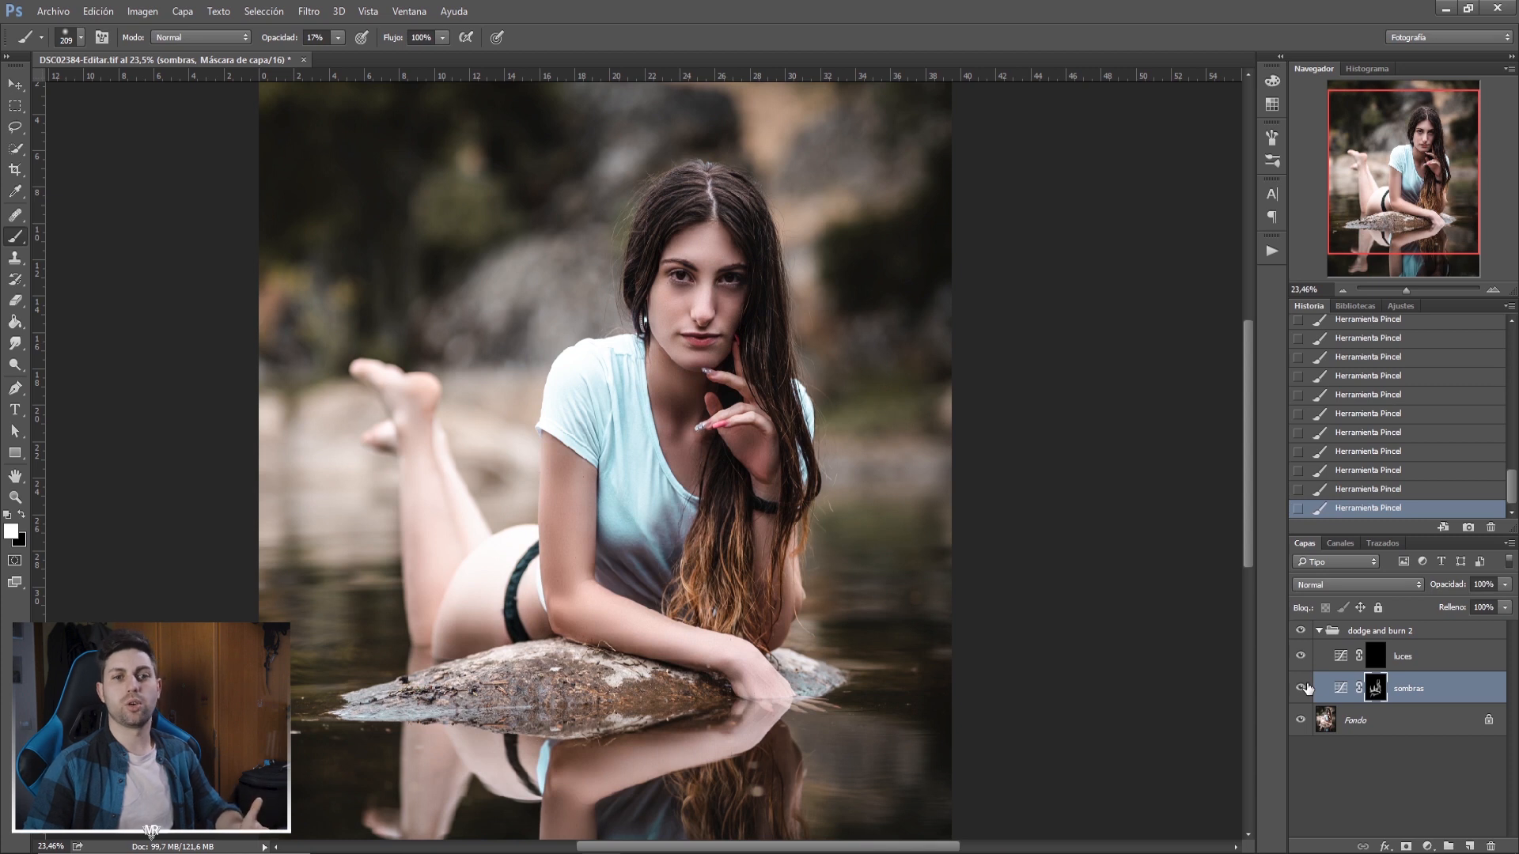
Lower the midtone point of the sombras curve slightly to deepen the painted shadows.
double_click(1341, 688)
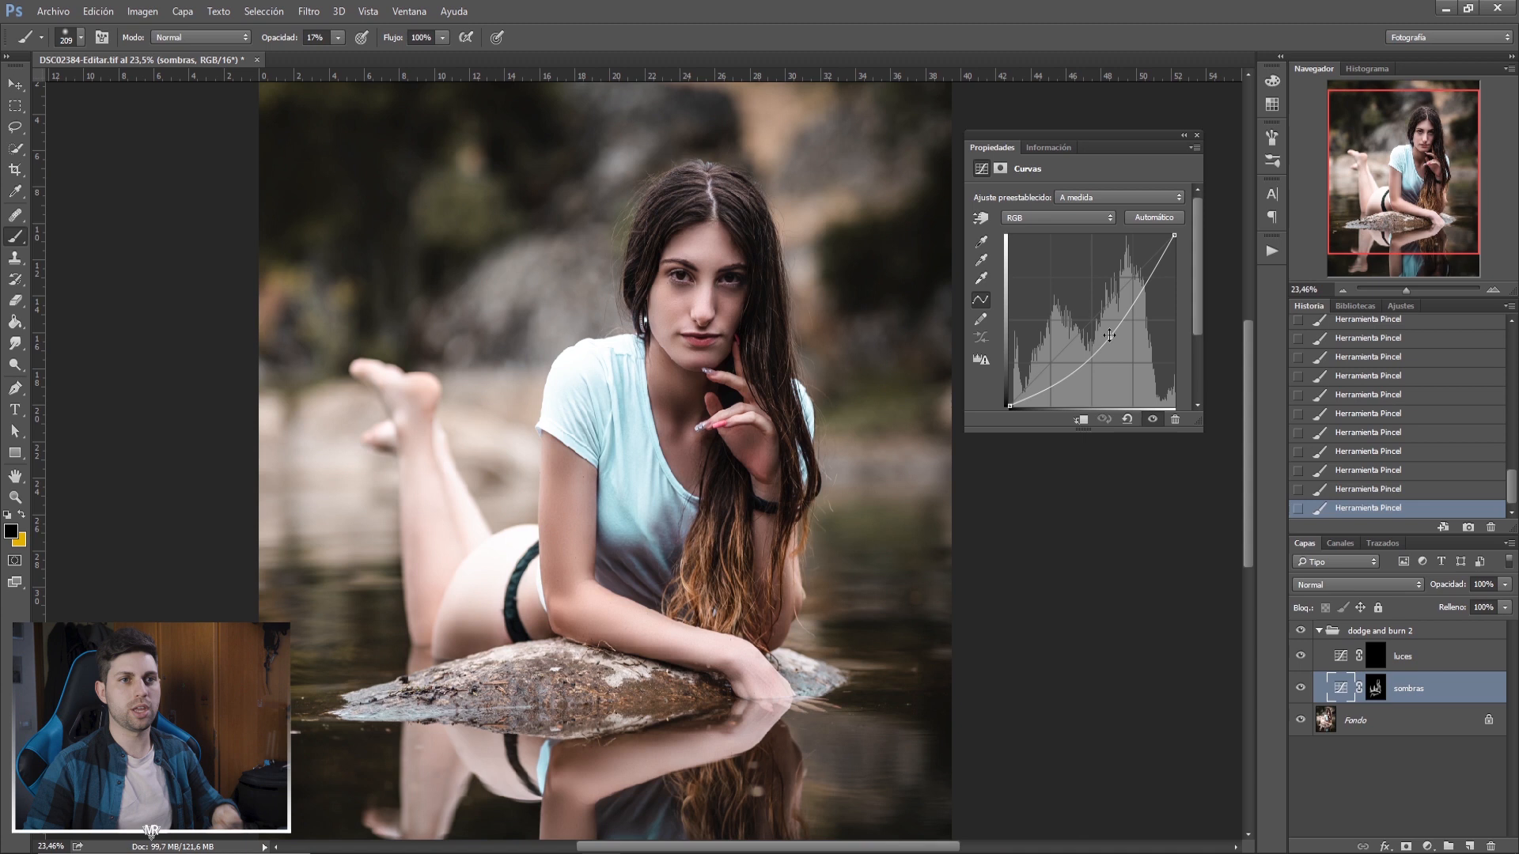
mouse_move(1110, 335)
left_mouse_down()
mouse_move(1111, 352)
mouse_move(1085, 317)
mouse_move(1120, 371)
mouse_move(1104, 341)
left_mouse_up()
left_click(1444, 698)
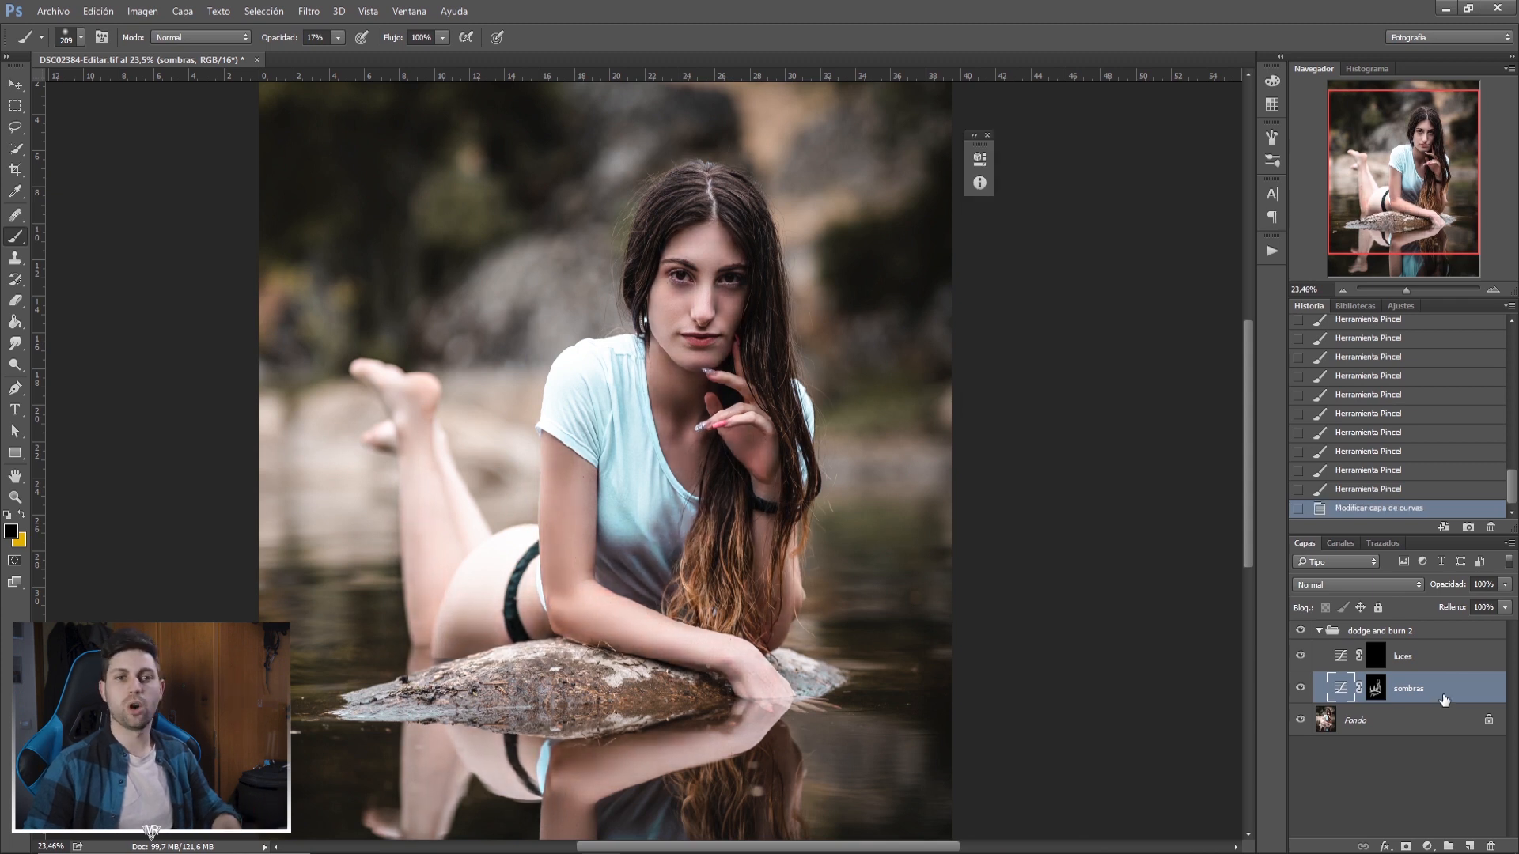
Try lower opacities on the sombras layer to weaken the painted shadows, and return it to 100%.
left_click(1506, 585)
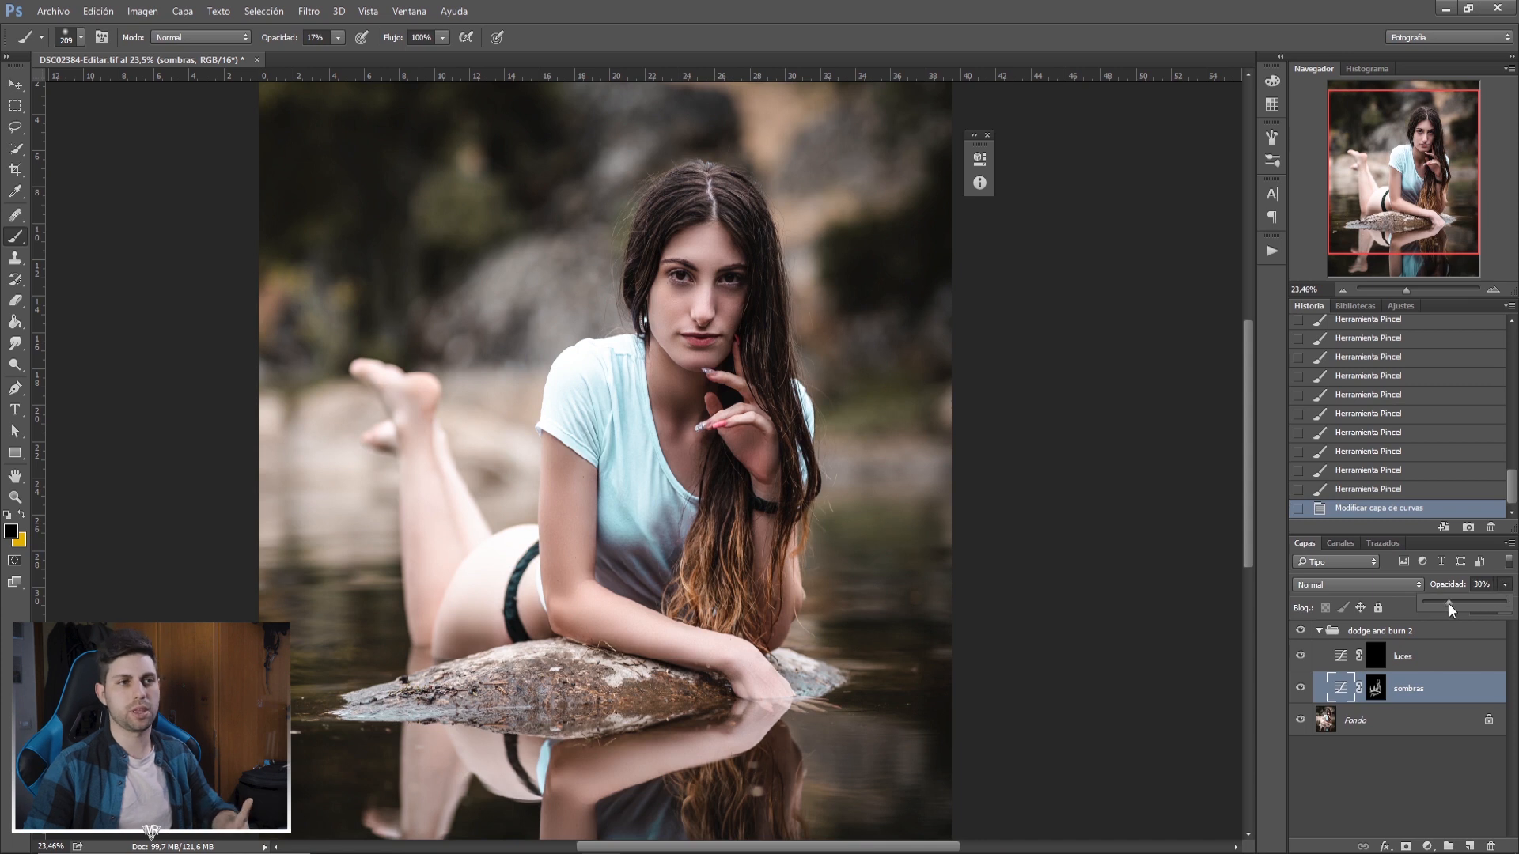
mouse_move(1464, 604)
left_mouse_down()
mouse_move(1483, 604)
mouse_move(1431, 598)
mouse_move(1491, 604)
left_mouse_up()
Paint highlights in white at 17% opacity on the luces mask over the arms, hand, T-shirt and leg, adapting the brush size.
left_click(1376, 656)
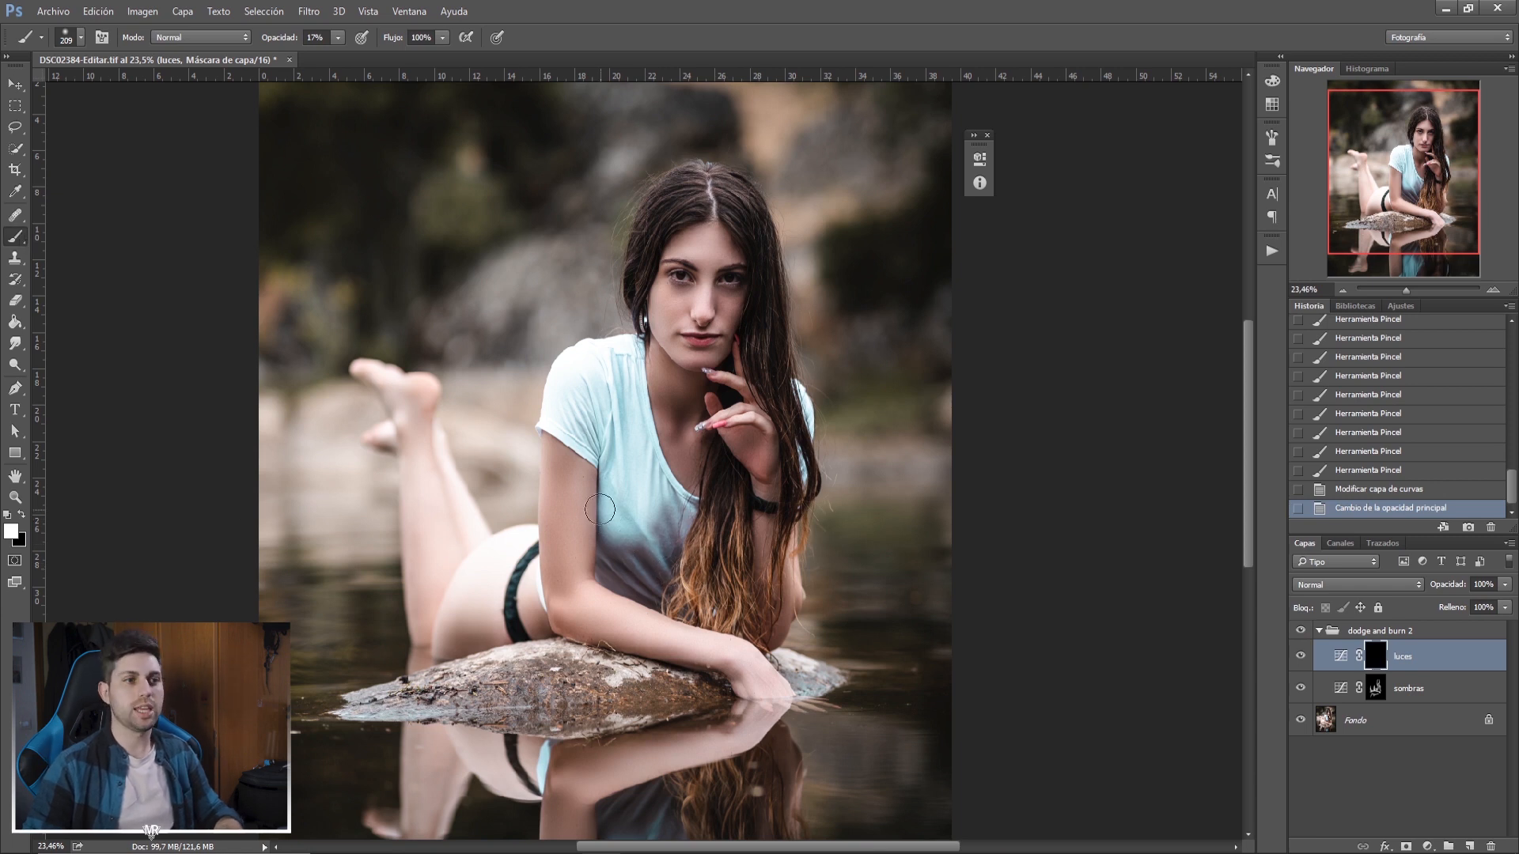
mouse_move(580, 481)
left_mouse_down()
mouse_move(584, 587)
mouse_move(618, 592)
left_mouse_up()
mouse_move(618, 592)
left_mouse_down()
mouse_move(653, 622)
mouse_move(751, 653)
left_mouse_up()
left_click_drag(712, 639, 771, 664)
left_click_drag(769, 538, 761, 524)
left_click_drag(760, 524, 760, 577)
mouse_move(634, 473)
left_mouse_down()
mouse_move(678, 444)
mouse_move(638, 429)
mouse_move(636, 380)
mouse_move(622, 380)
left_mouse_up()
left_click_drag(462, 566, 441, 577)
scroll(441, 577, "down", 1)
left_click_drag(748, 465, 742, 465)
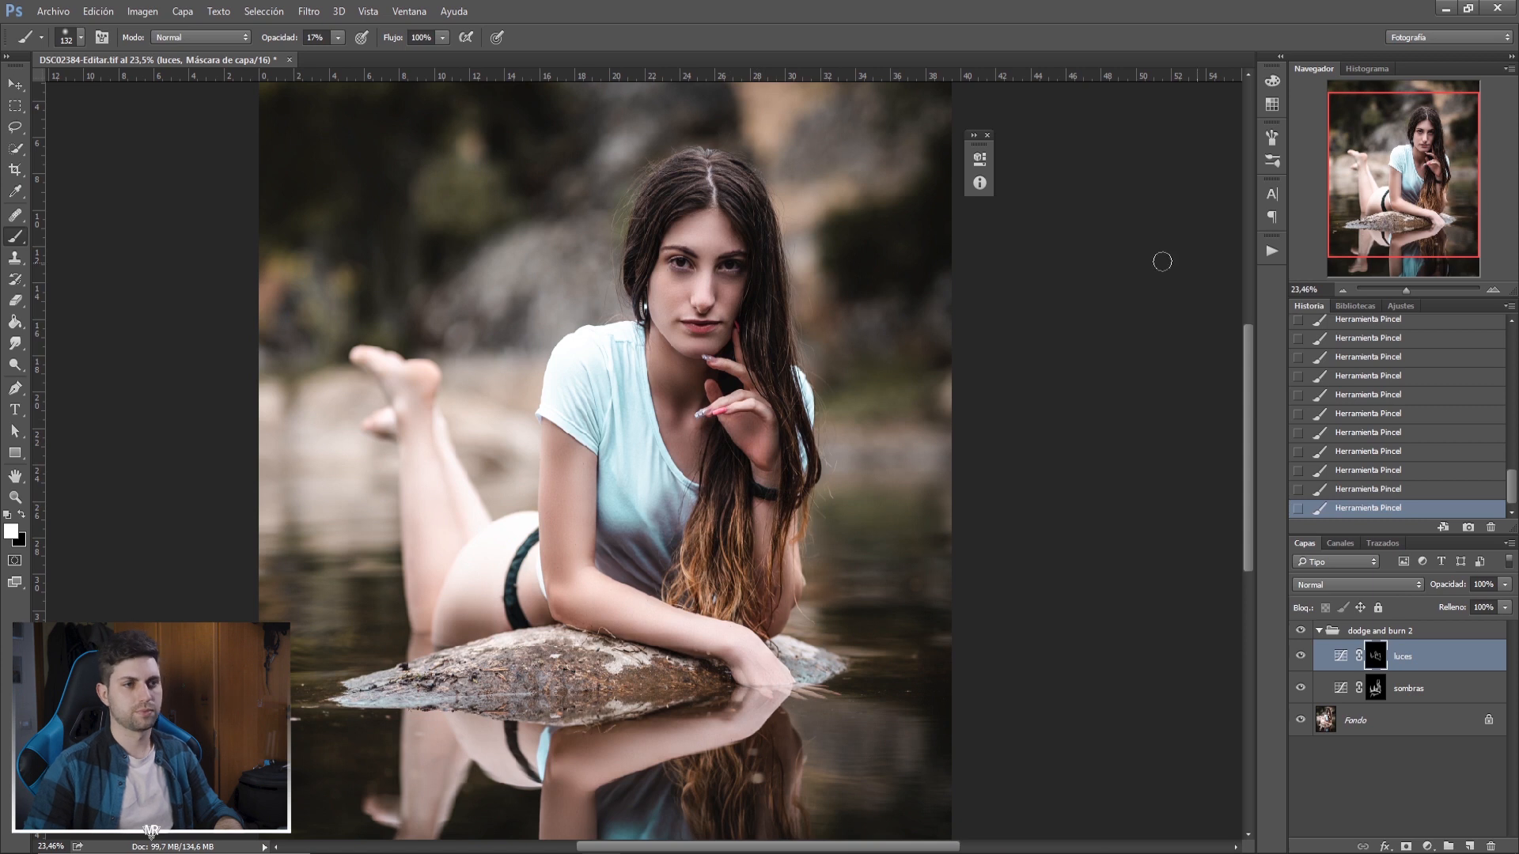
Paint highlights on the nose, cheek and forehead on the luces mask.
scroll(691, 392, "up", 5)
left_click_drag(732, 546, 734, 340)
left_click_drag(569, 457, 596, 485)
left_click_drag(731, 249, 786, 261)
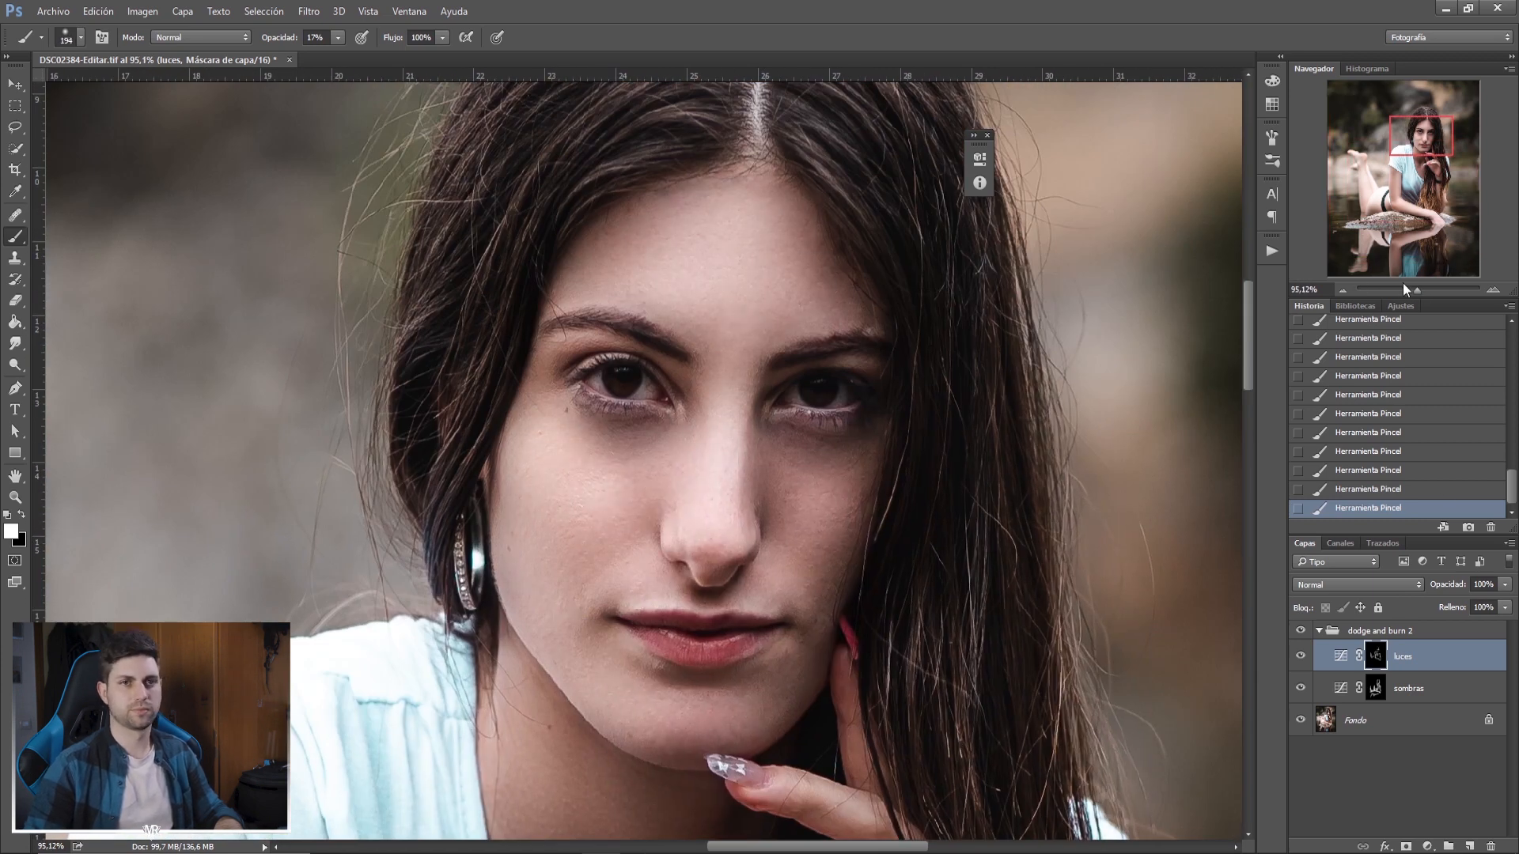
Hide and show the luces layer repeatedly to compare the photo without and with the painted highlights.
key("ctrl+0")
left_click(1300, 657)
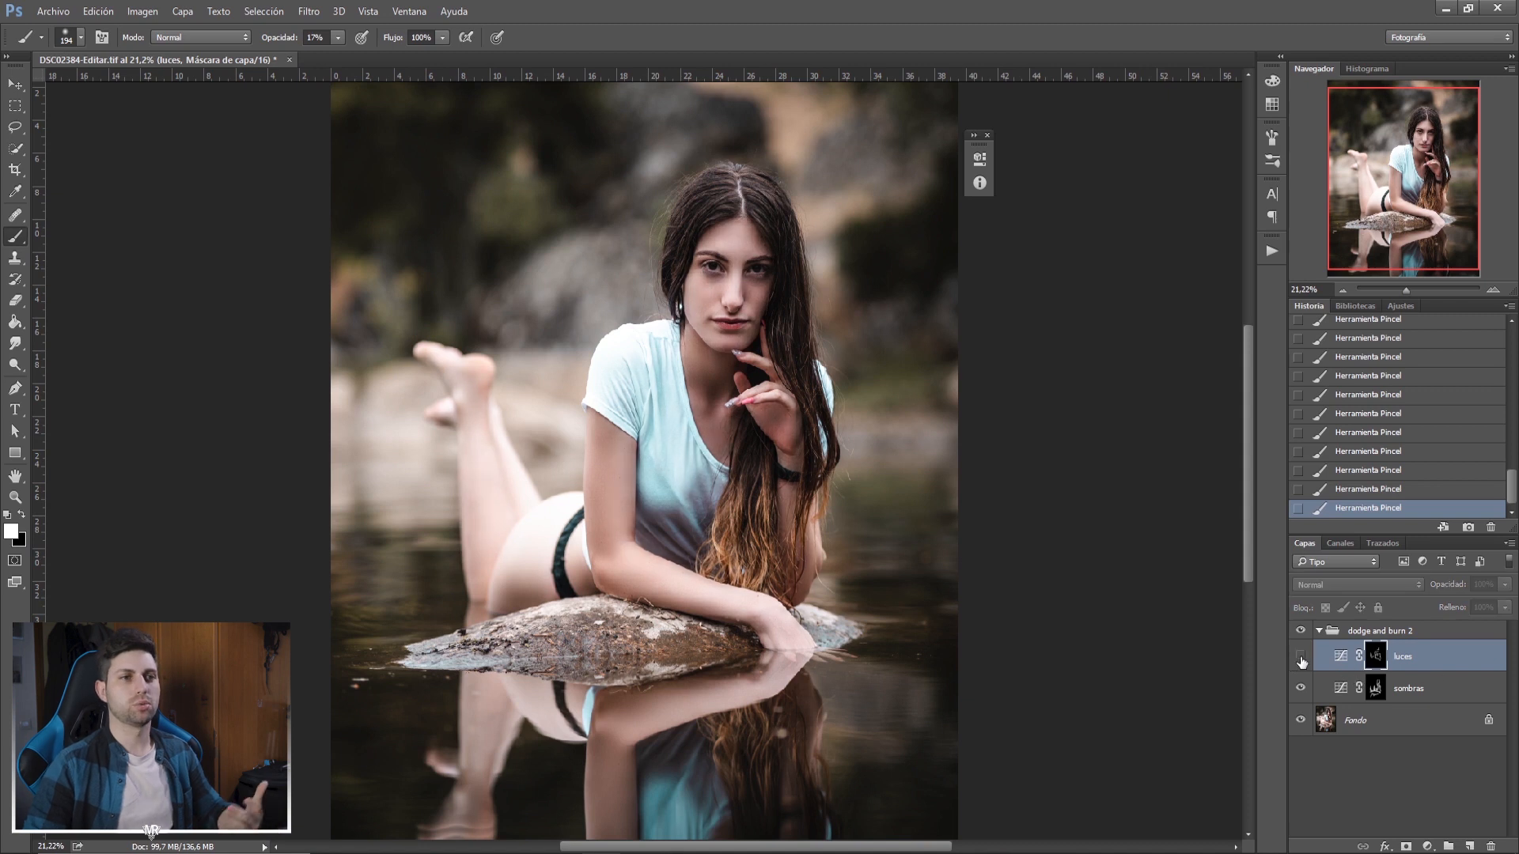
left_click(1300, 656)
left_click(1300, 657)
left_click(1300, 656)
left_click(1301, 658)
left_click(1301, 657)
left_click(1301, 658)
left_click(1301, 657)
left_click(1301, 658)
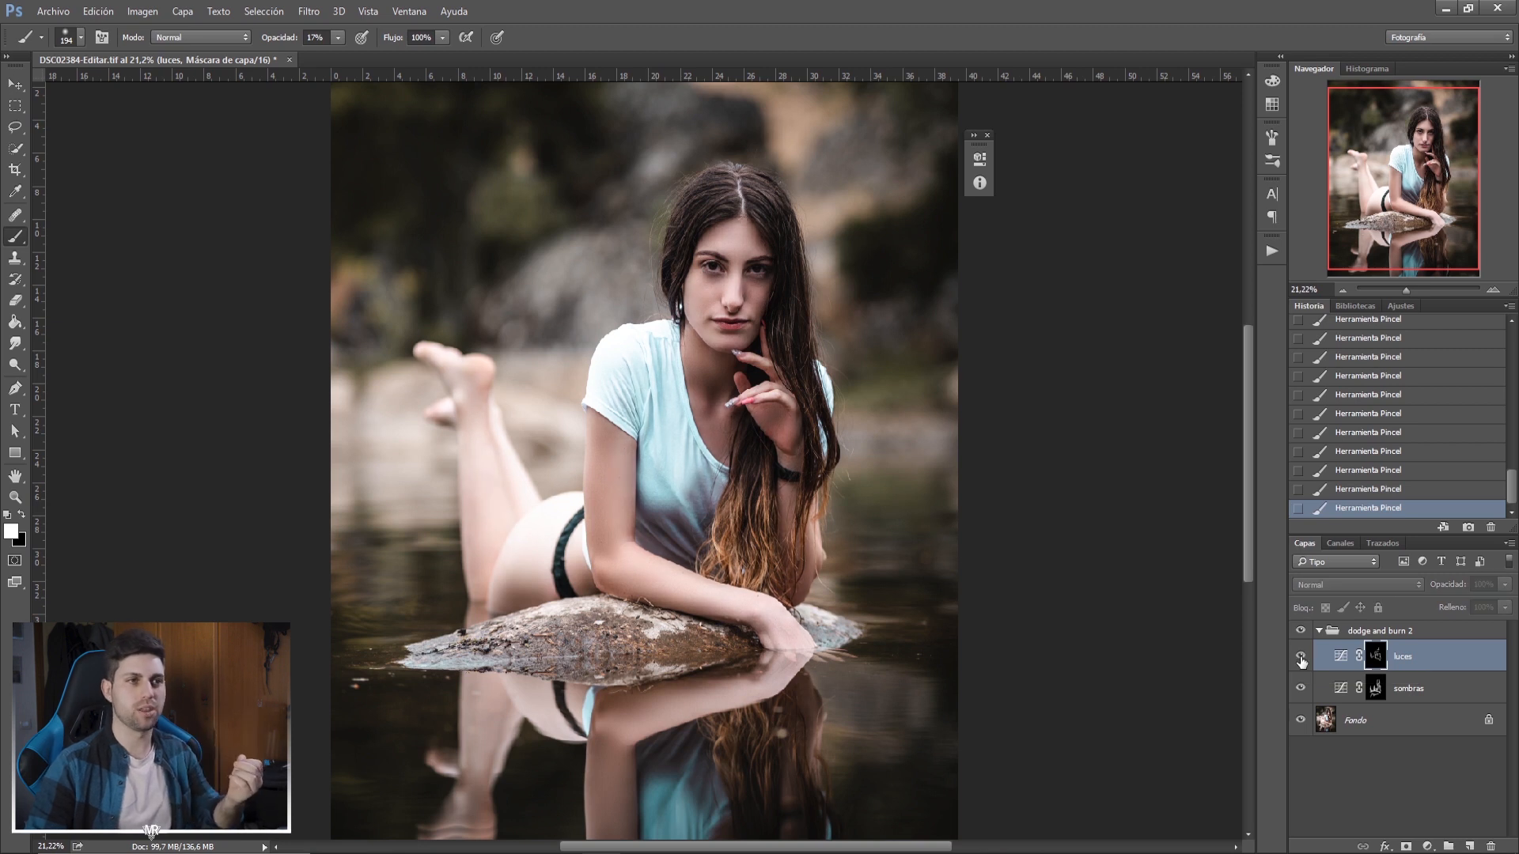
left_click(1301, 657)
left_click(1301, 658)
left_click(1301, 657)
left_click(1301, 658)
left_click(1301, 657)
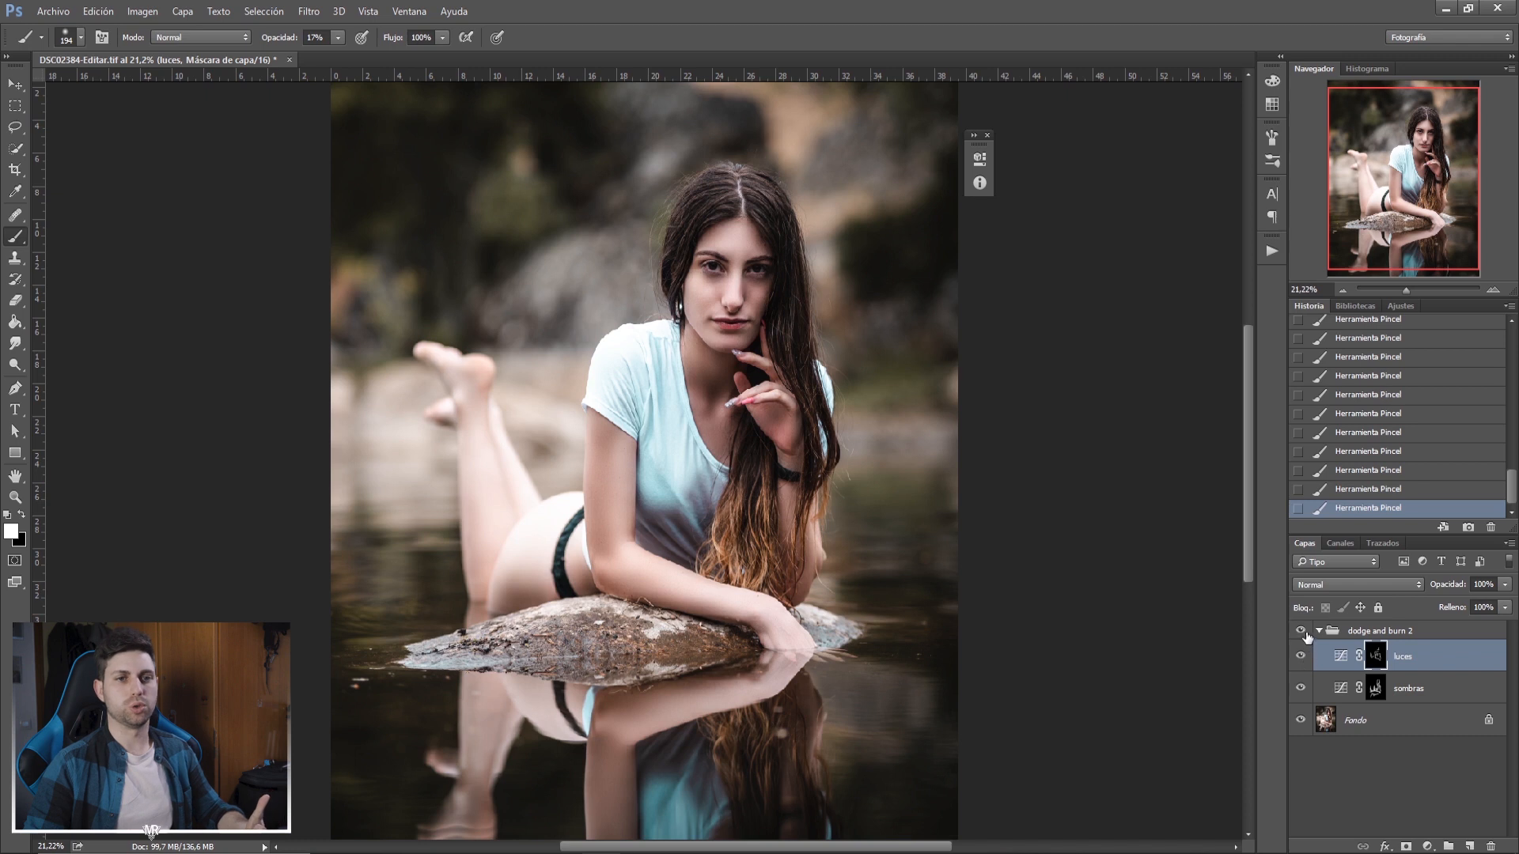
Hide and show the dodge and burn 2 group repeatedly to compare the photo before and after the combined lights and shadows.
left_click(1300, 631)
left_click(1301, 632)
left_click(1301, 631)
left_click(1301, 631)
left_click(1301, 632)
left_click(1301, 631)
left_click(1301, 631)
left_click(1301, 631)
left_click(1301, 631)
left_click(1301, 631)
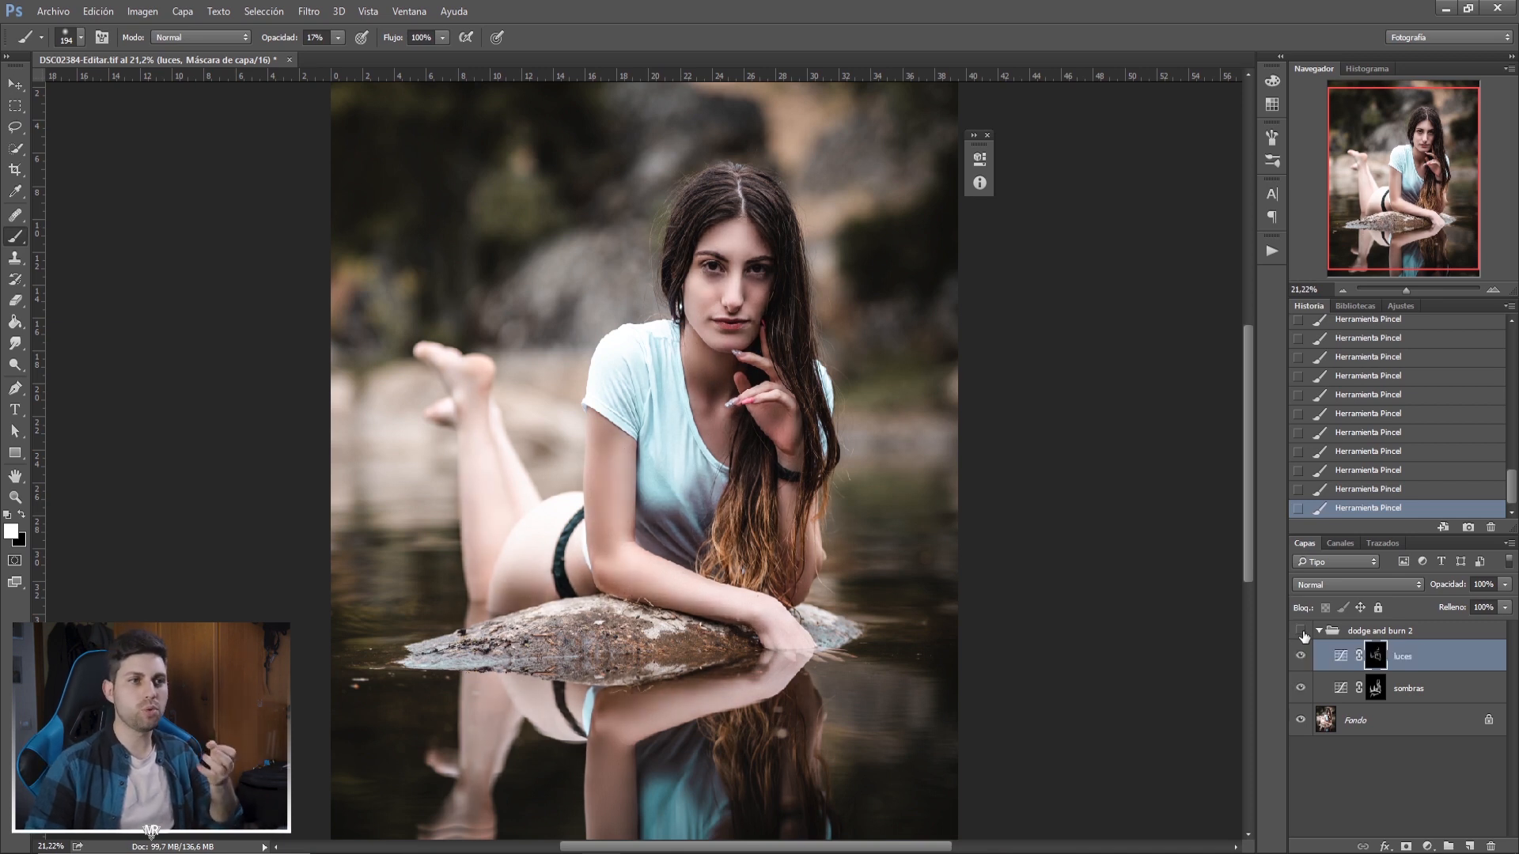
left_click(1301, 632)
left_click(1301, 631)
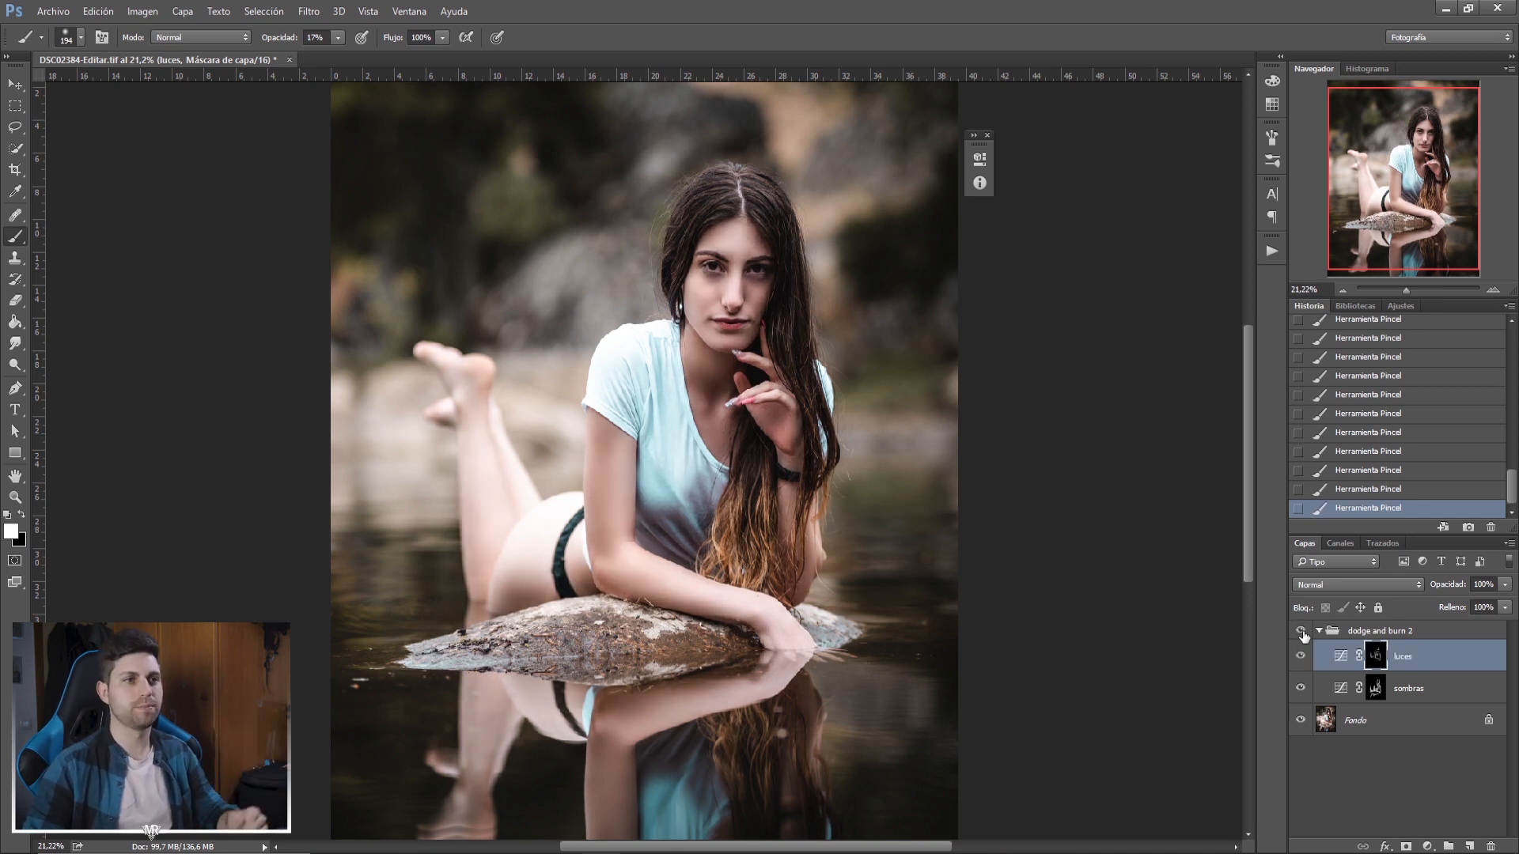
Move the midtone point of the luces curve slightly downward to fine-tune the painted highlights.
left_click(1340, 658)
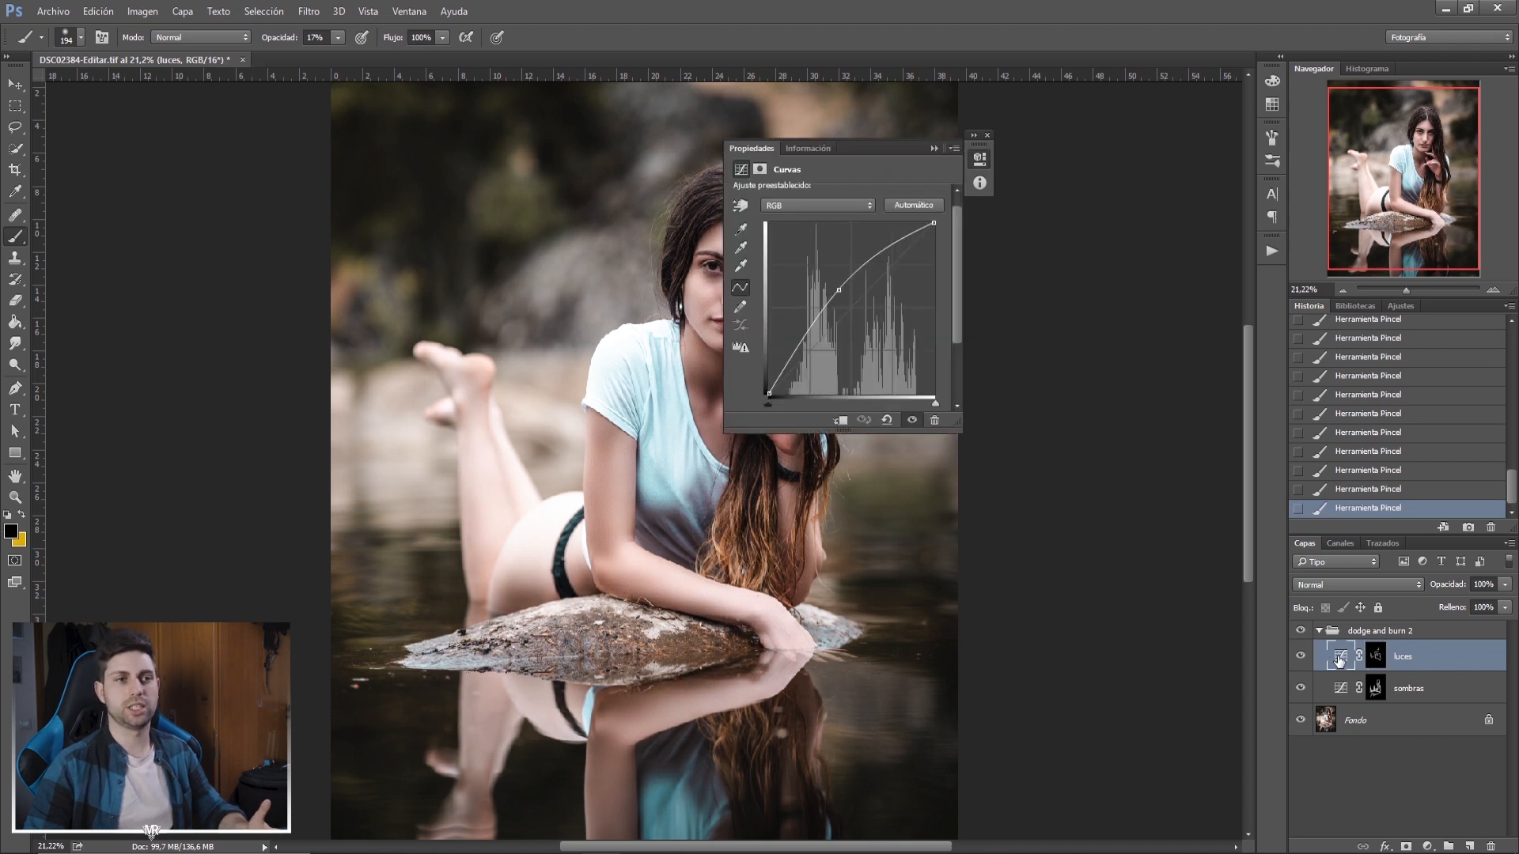
left_click_drag(874, 149, 1032, 190)
mouse_move(1000, 330)
left_mouse_down()
mouse_move(960, 325)
mouse_move(1020, 352)
mouse_move(956, 338)
mouse_move(972, 326)
mouse_move(993, 343)
left_mouse_up()
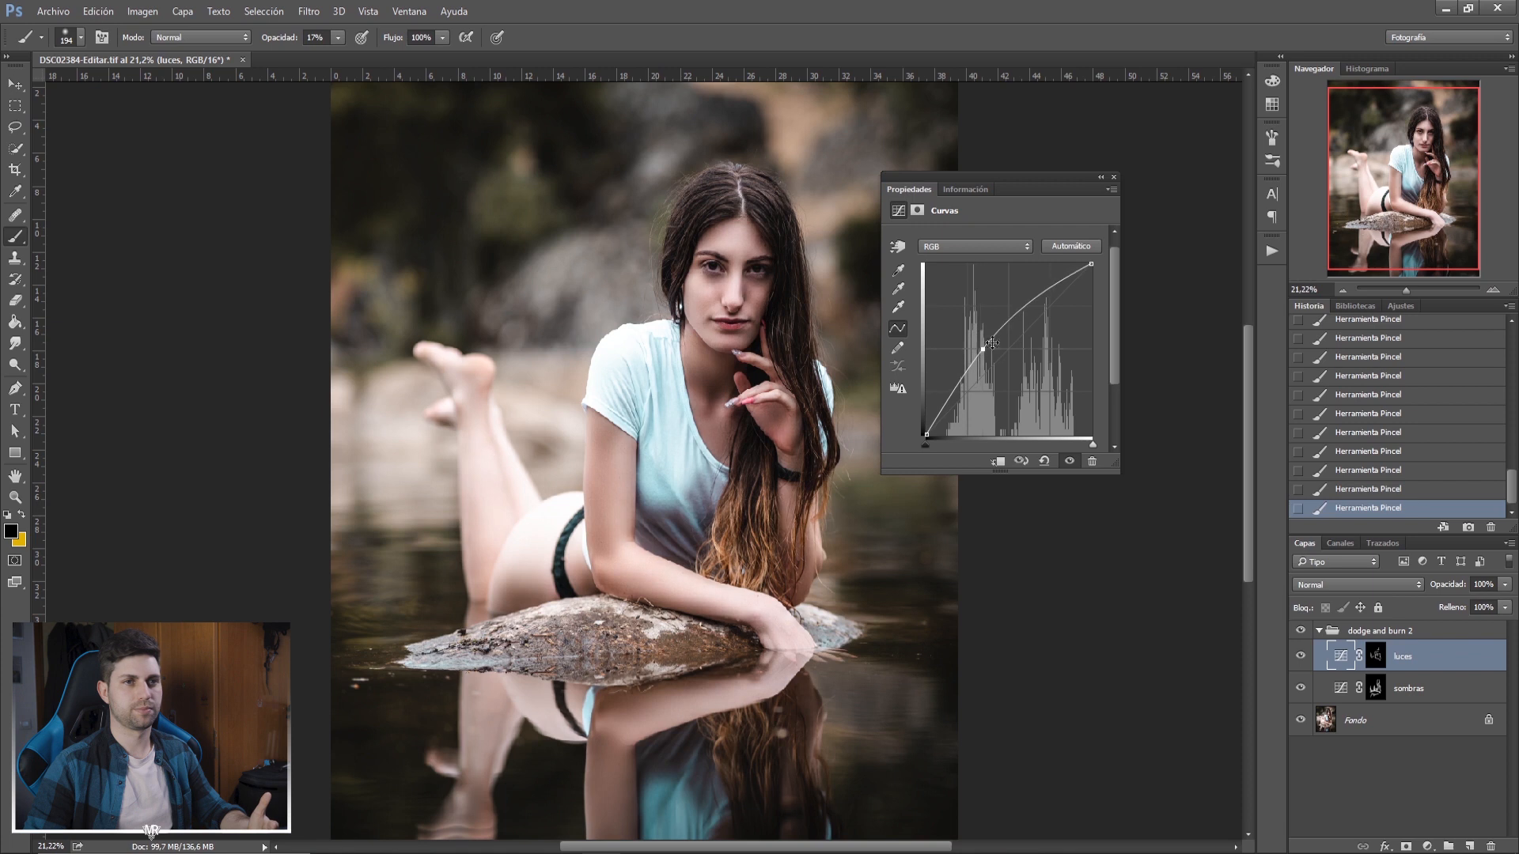
left_click(1102, 177)
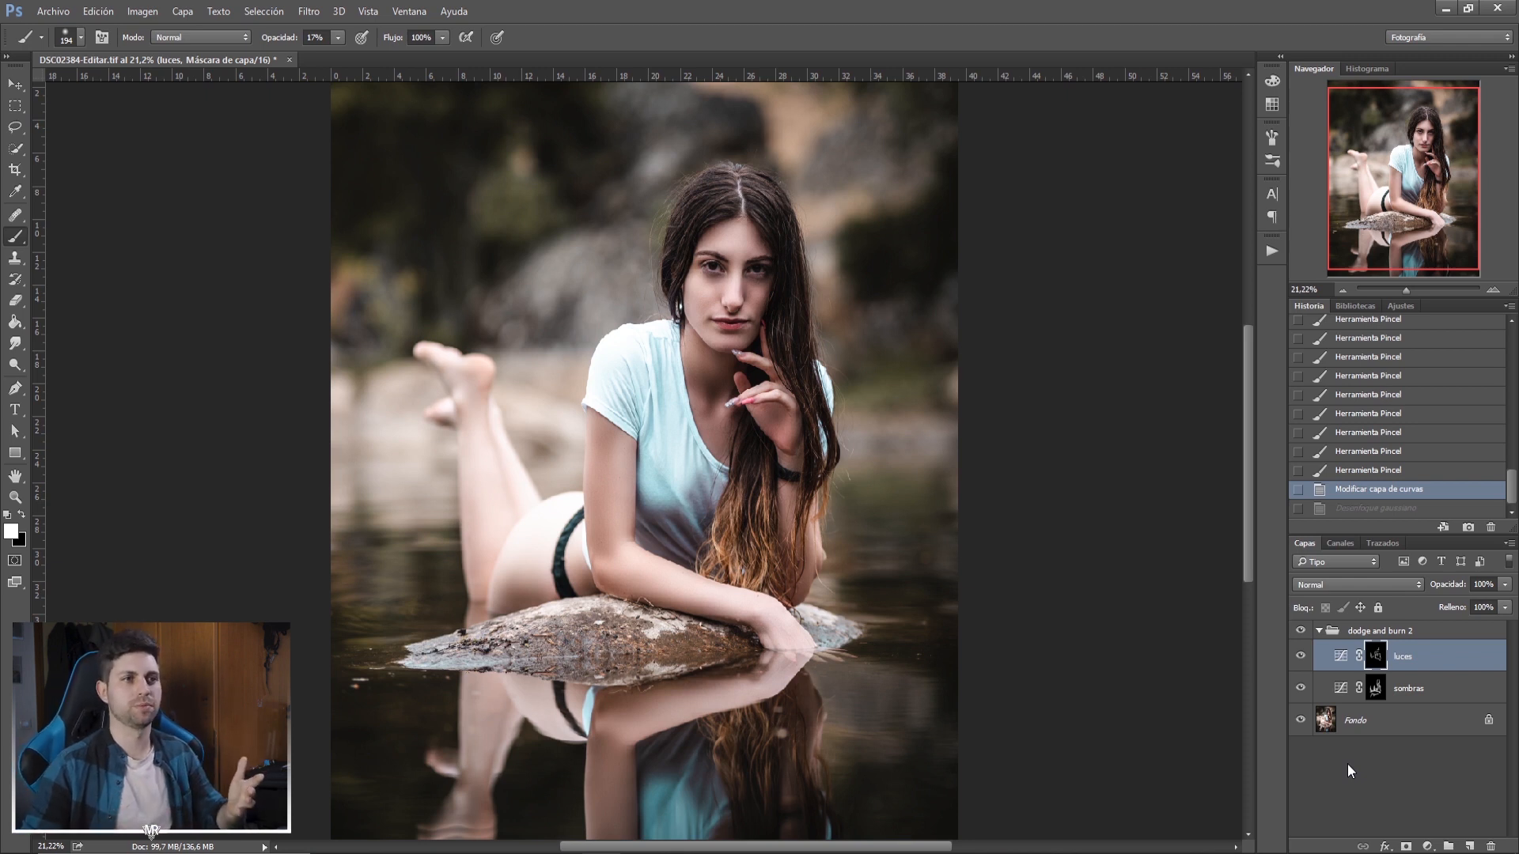
Soften the painted shadows by applying a Gaussian Blur with a radius of 94.9 pixels to the sombras mask.
left_click(1376, 689)
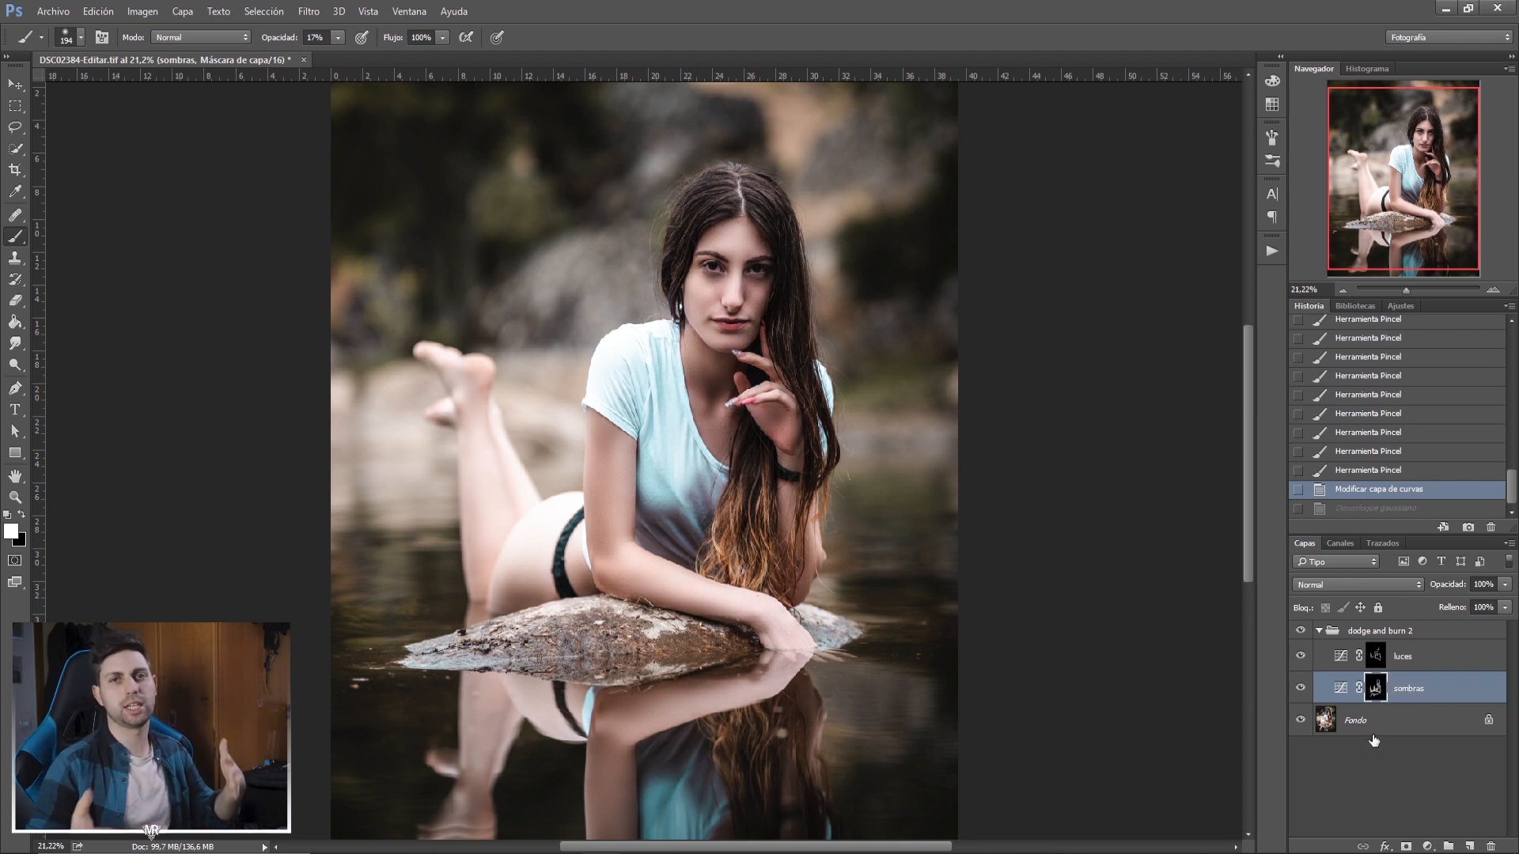
left_click_drag(1406, 290, 1416, 289)
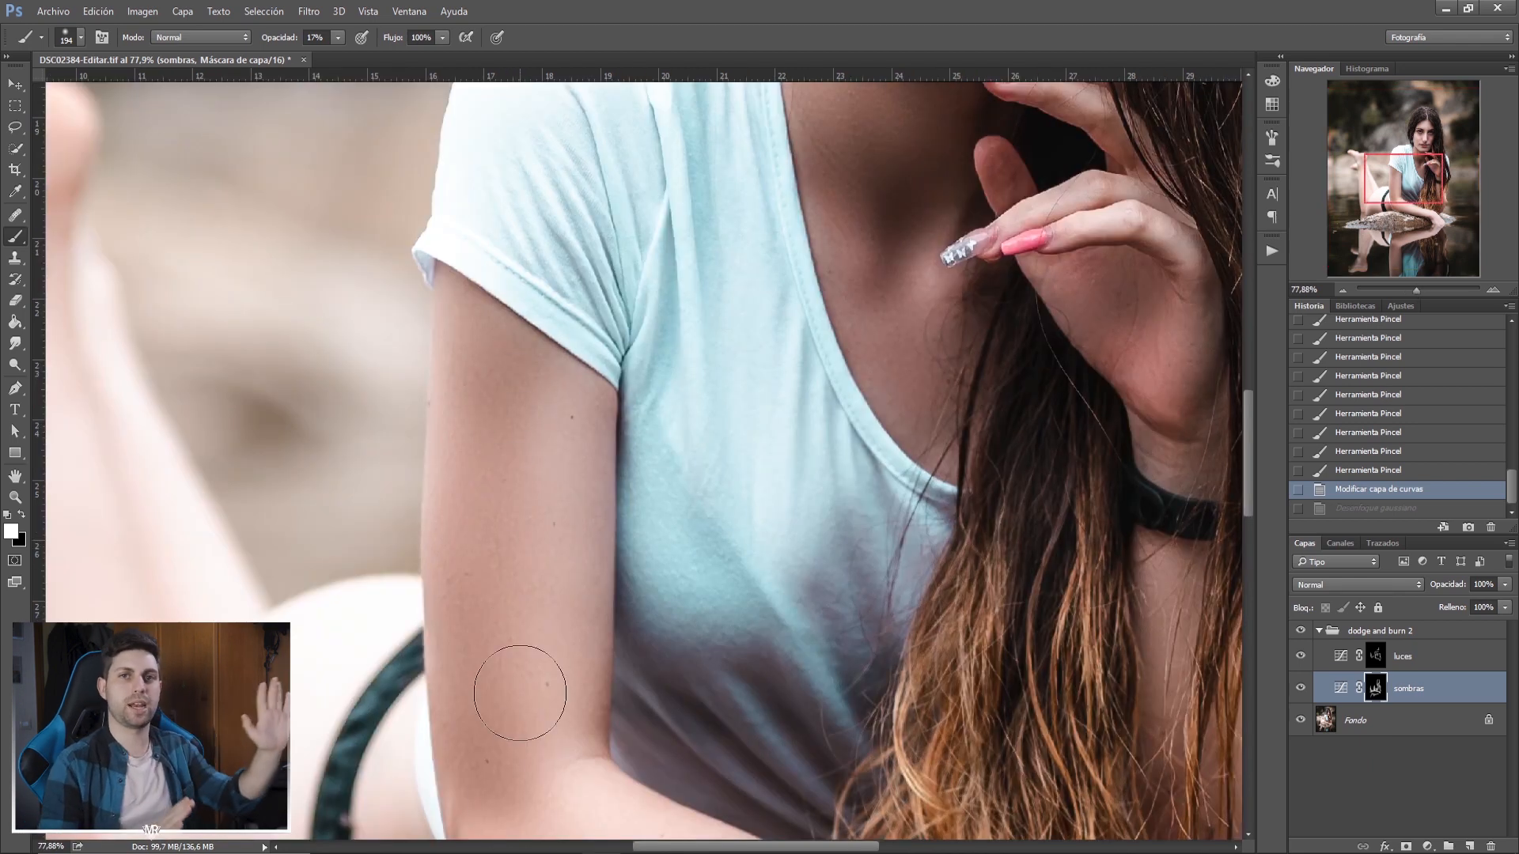
left_click_drag(1416, 289, 1403, 290)
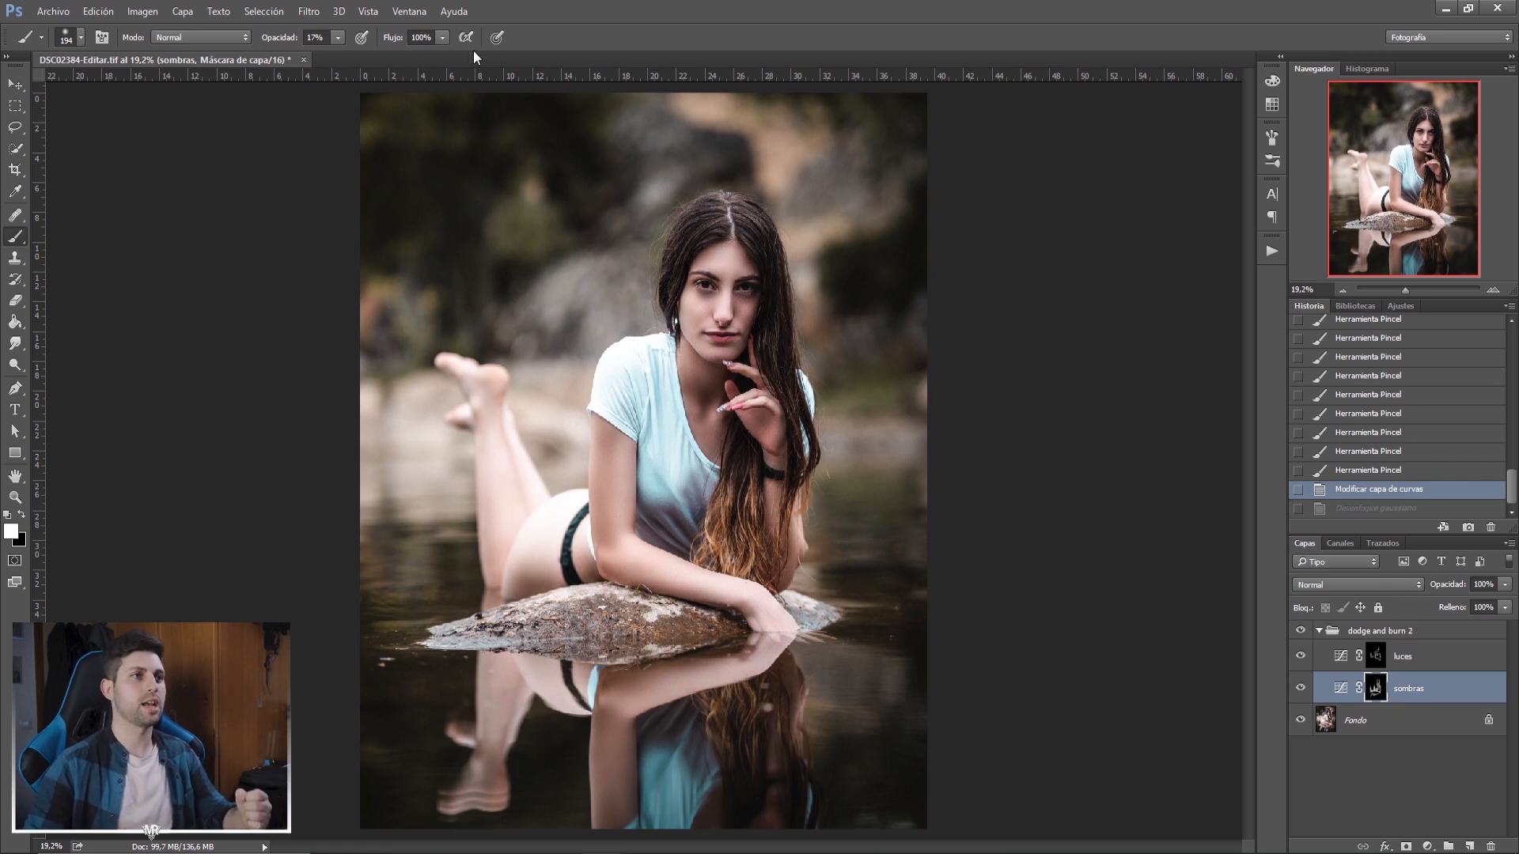
left_click(308, 13)
mouse_move(374, 190)
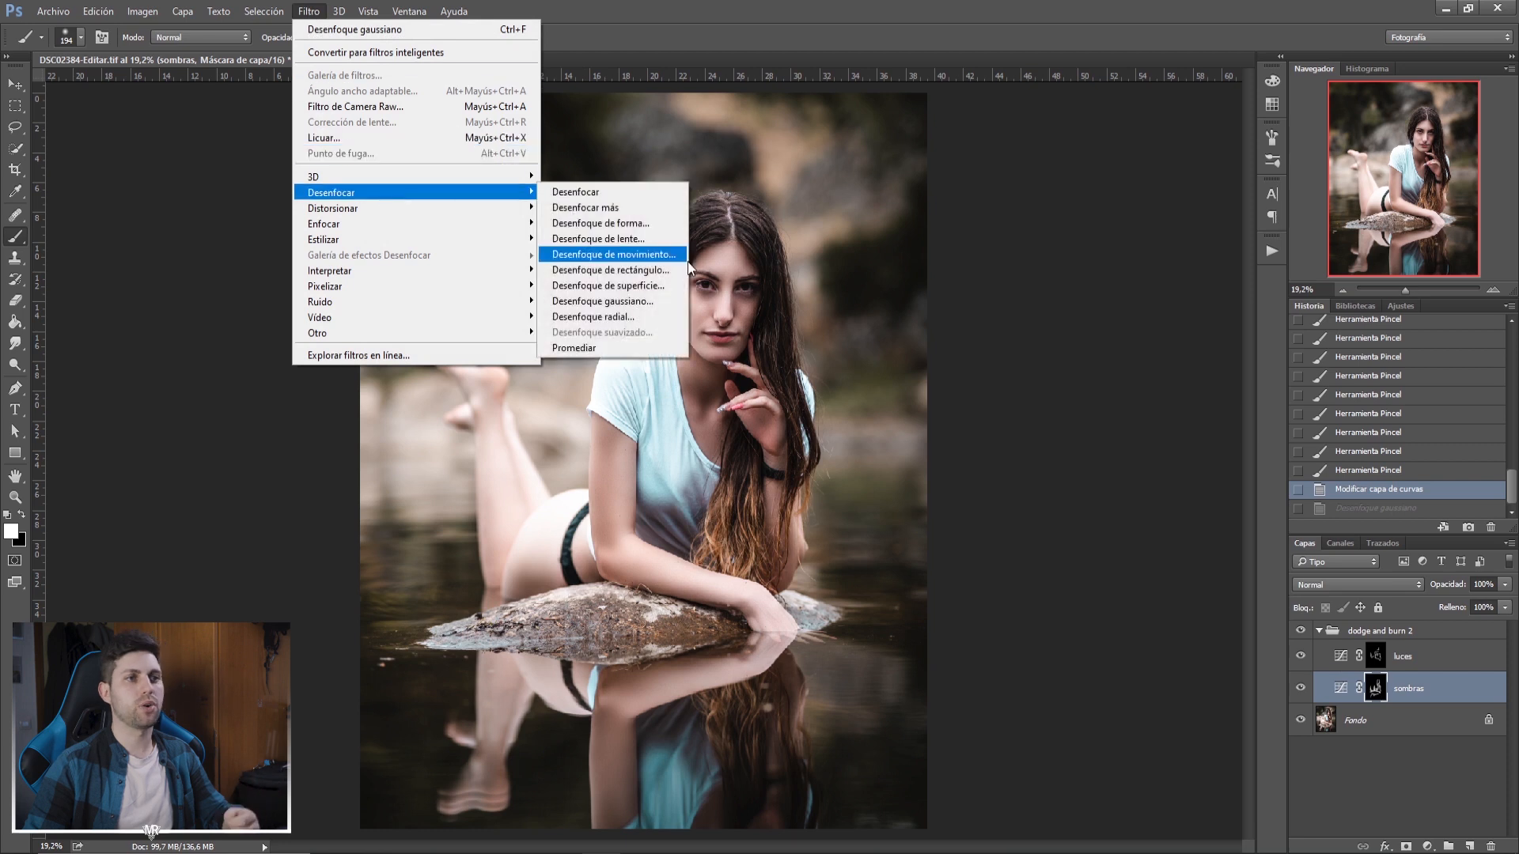
left_click(638, 297)
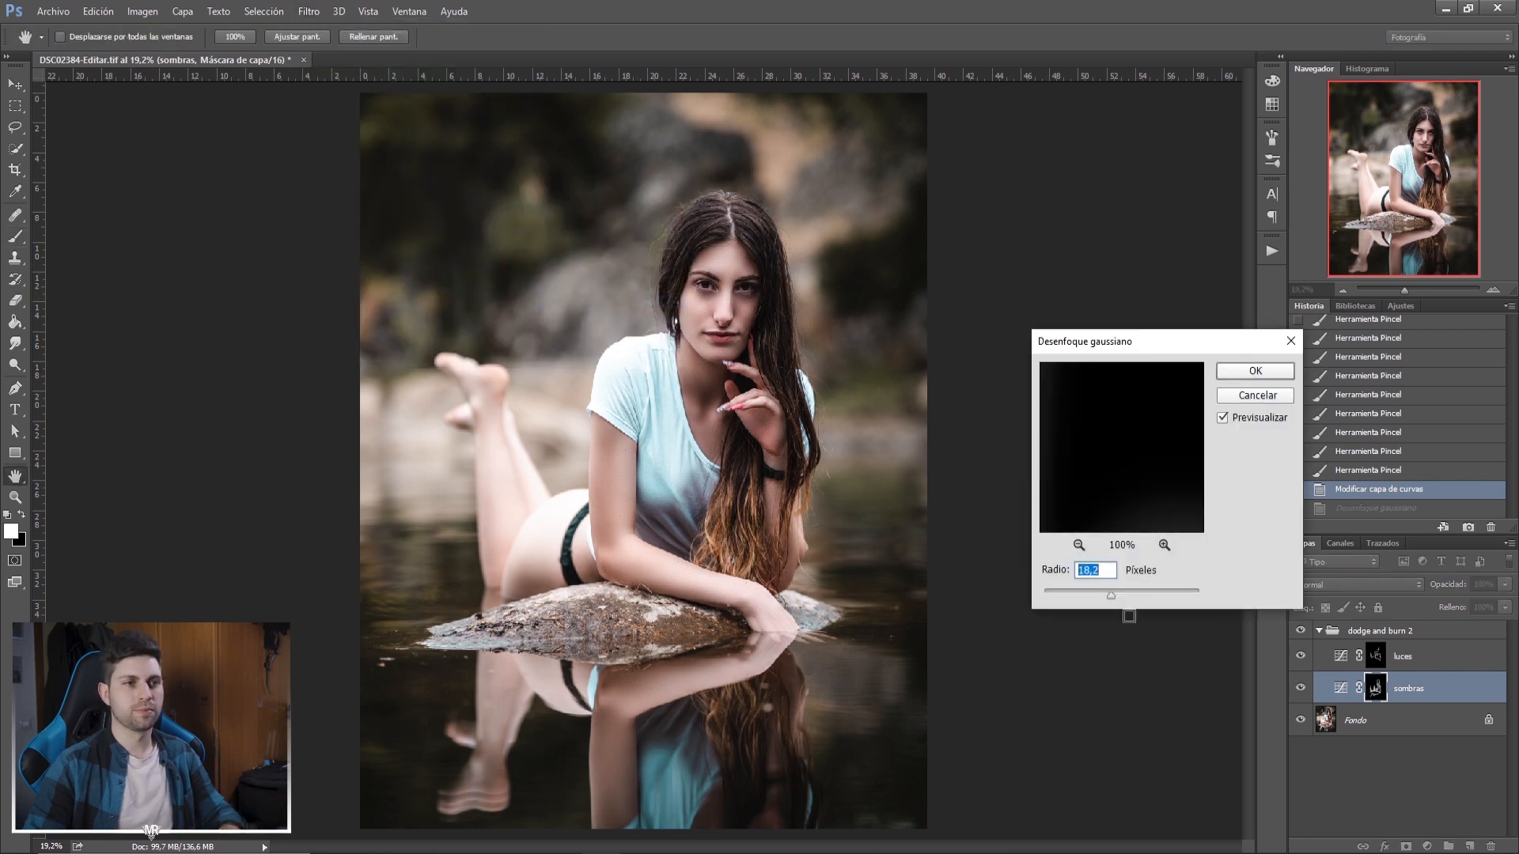
left_click_drag(1111, 595, 1132, 595)
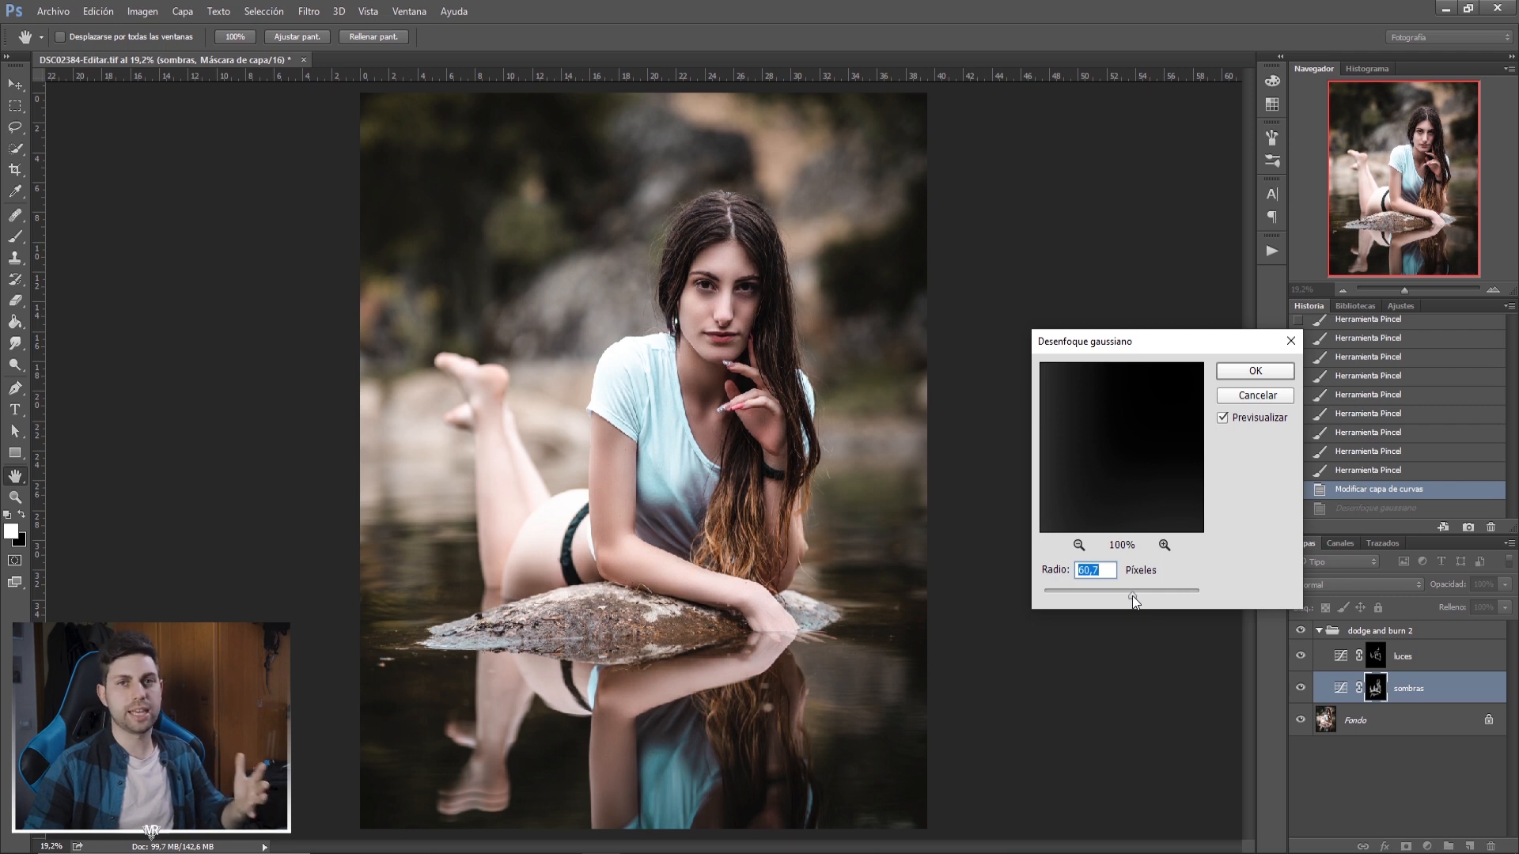
mouse_move(1132, 595)
left_mouse_down()
mouse_move(1089, 590)
mouse_move(1137, 594)
left_mouse_up()
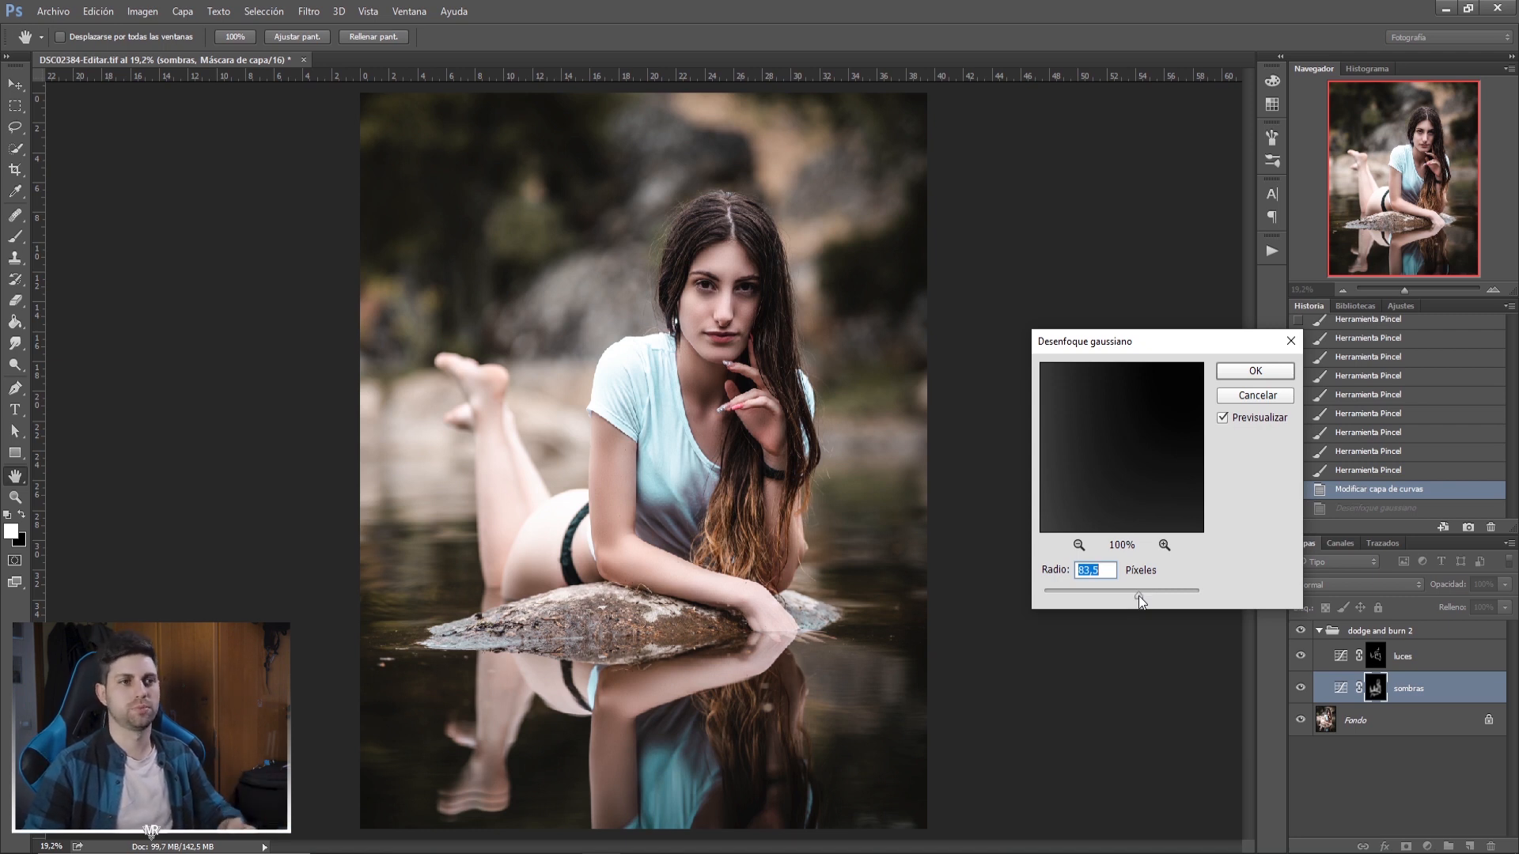
key("Return")
key("b")
Apply a Gaussian Blur with a radius of 77.8 pixels to the luces mask to soften the painted highlights.
left_click(1376, 656)
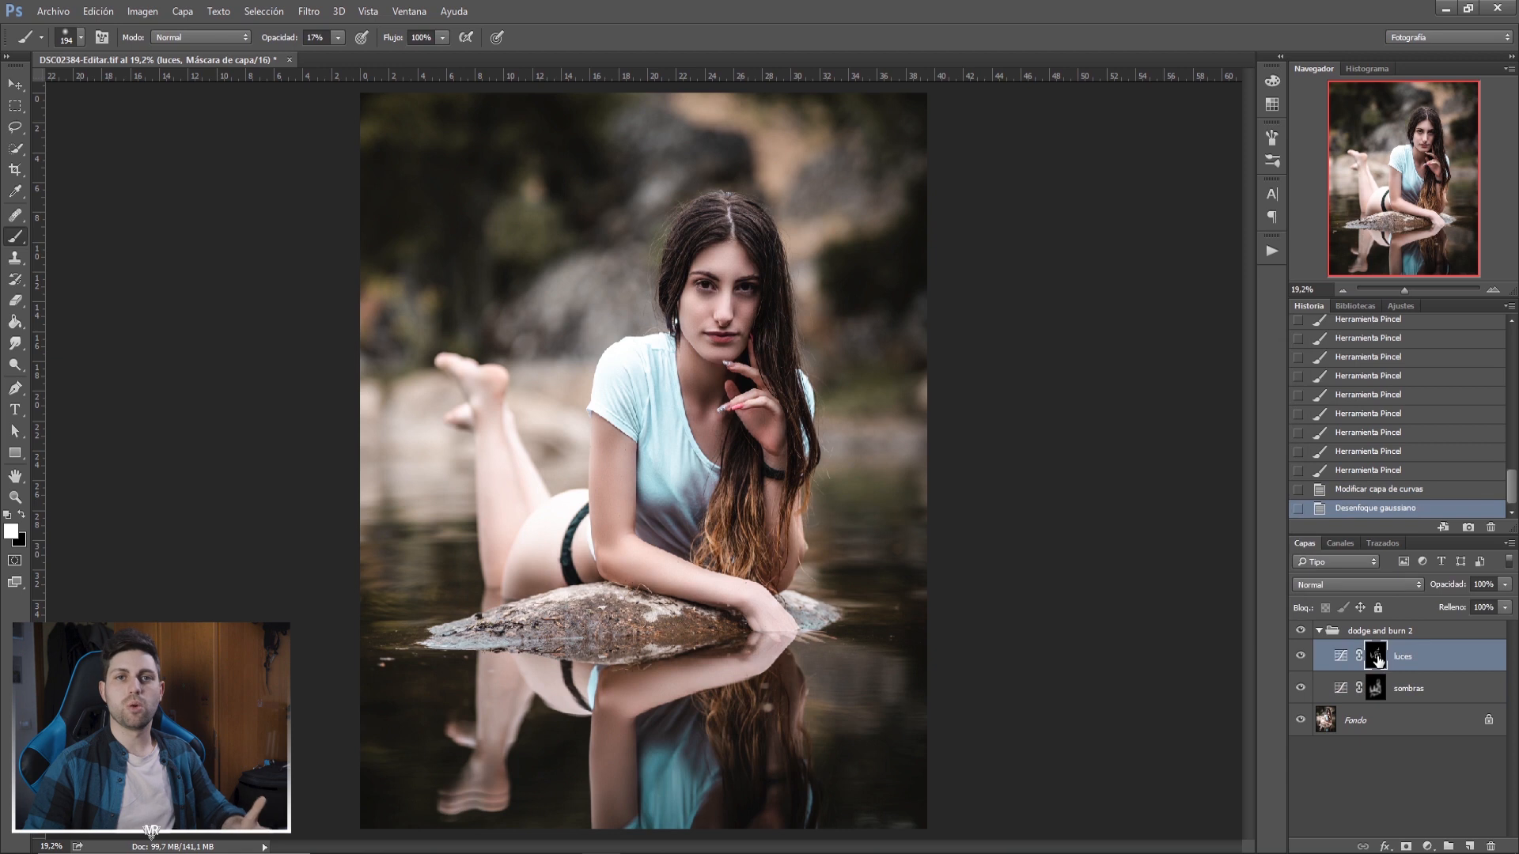
left_click(309, 11)
left_click(601, 301)
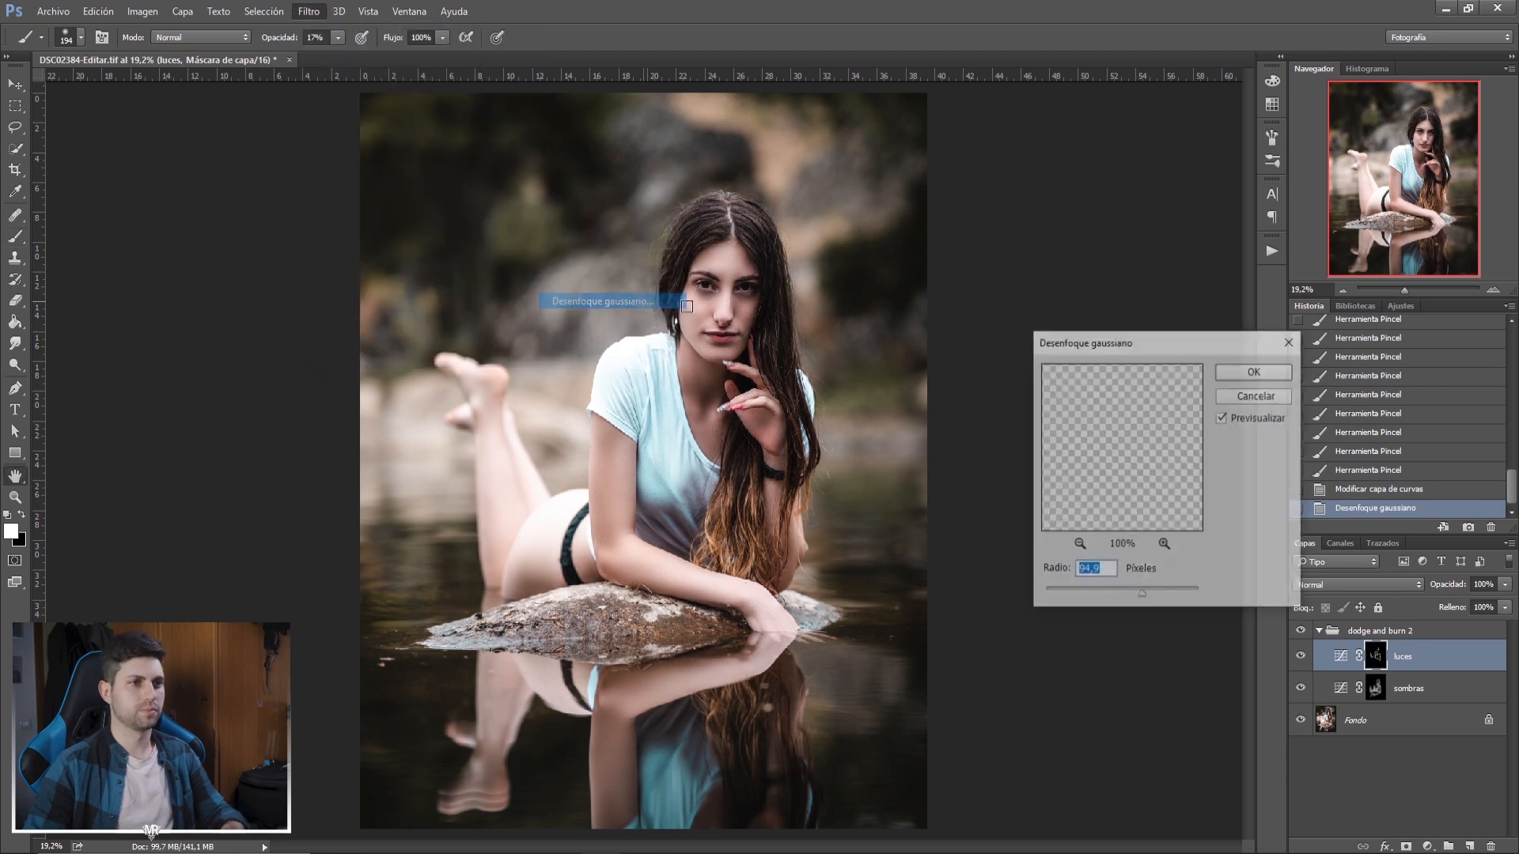
left_click_drag(1143, 594, 1137, 595)
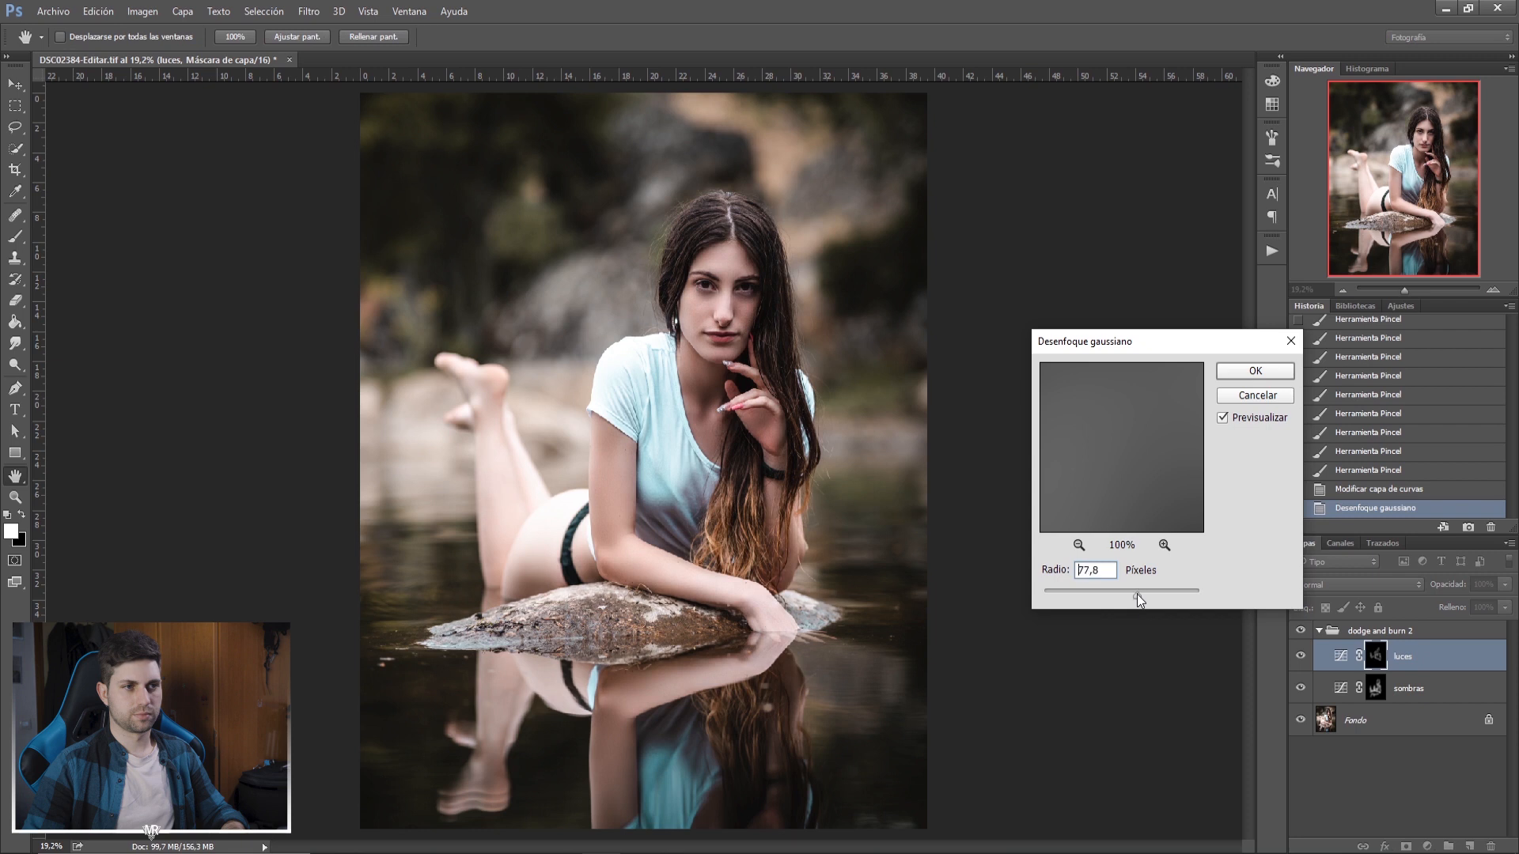
left_click(1256, 370)
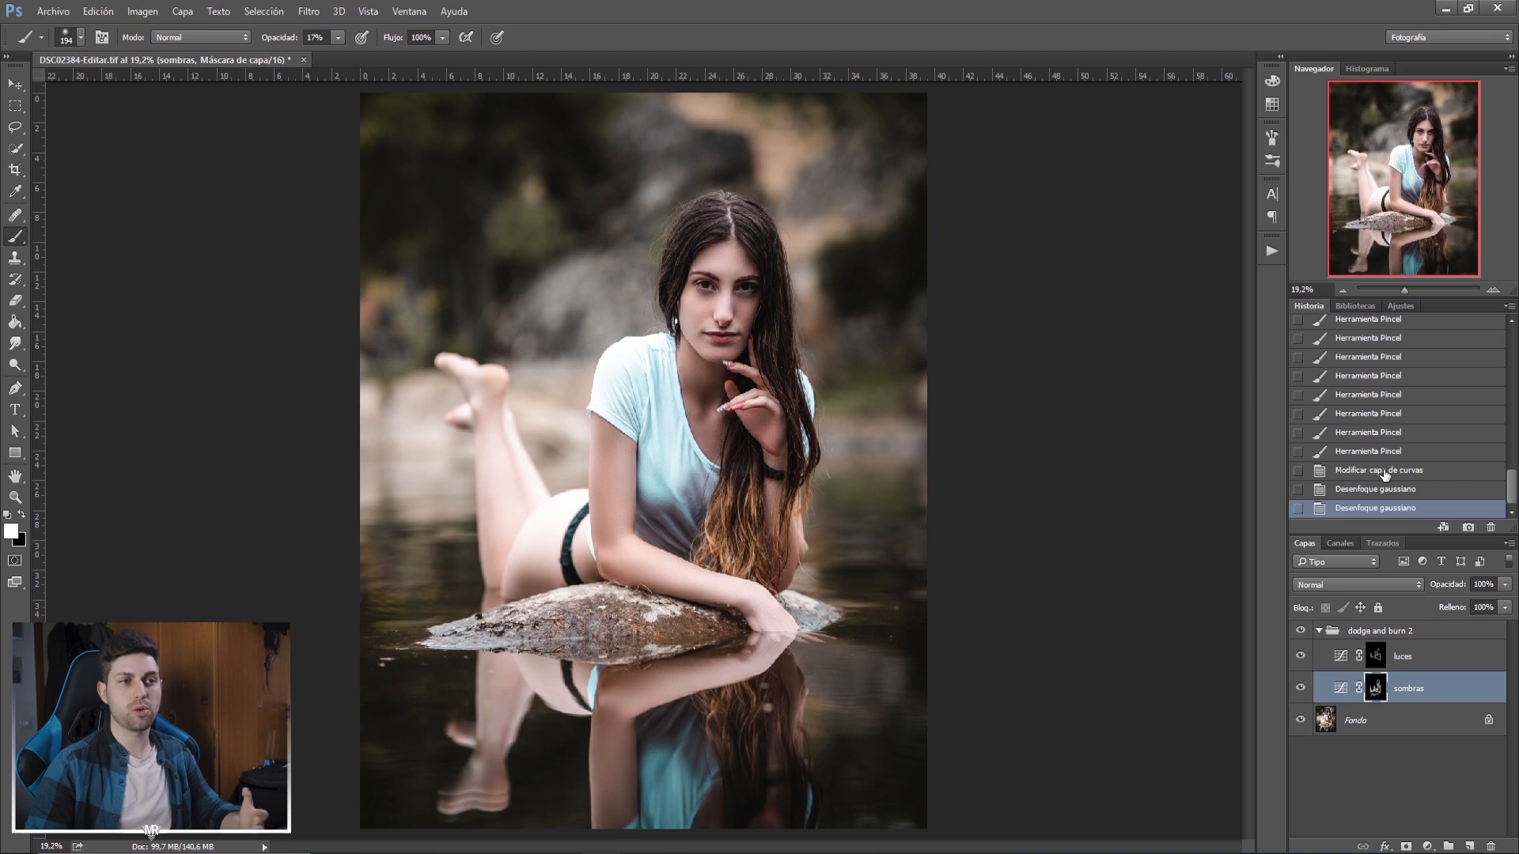
Switch repeatedly between the history states before and after both Gaussian Blurs to compare the mask transitions, ending on the blurred state.
left_click(1384, 473)
left_click(1384, 509)
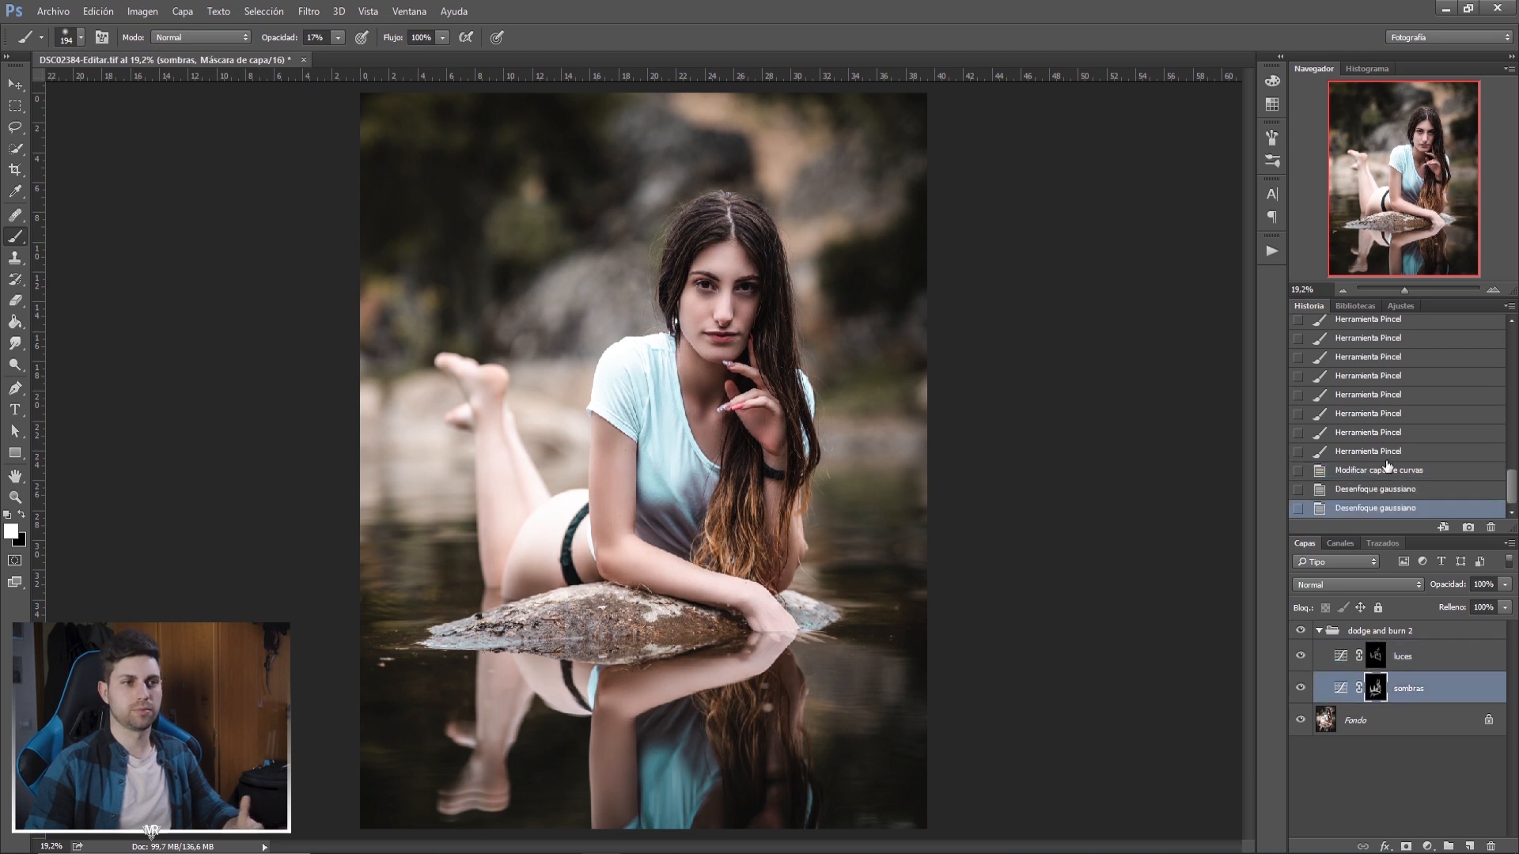
left_click(1386, 471)
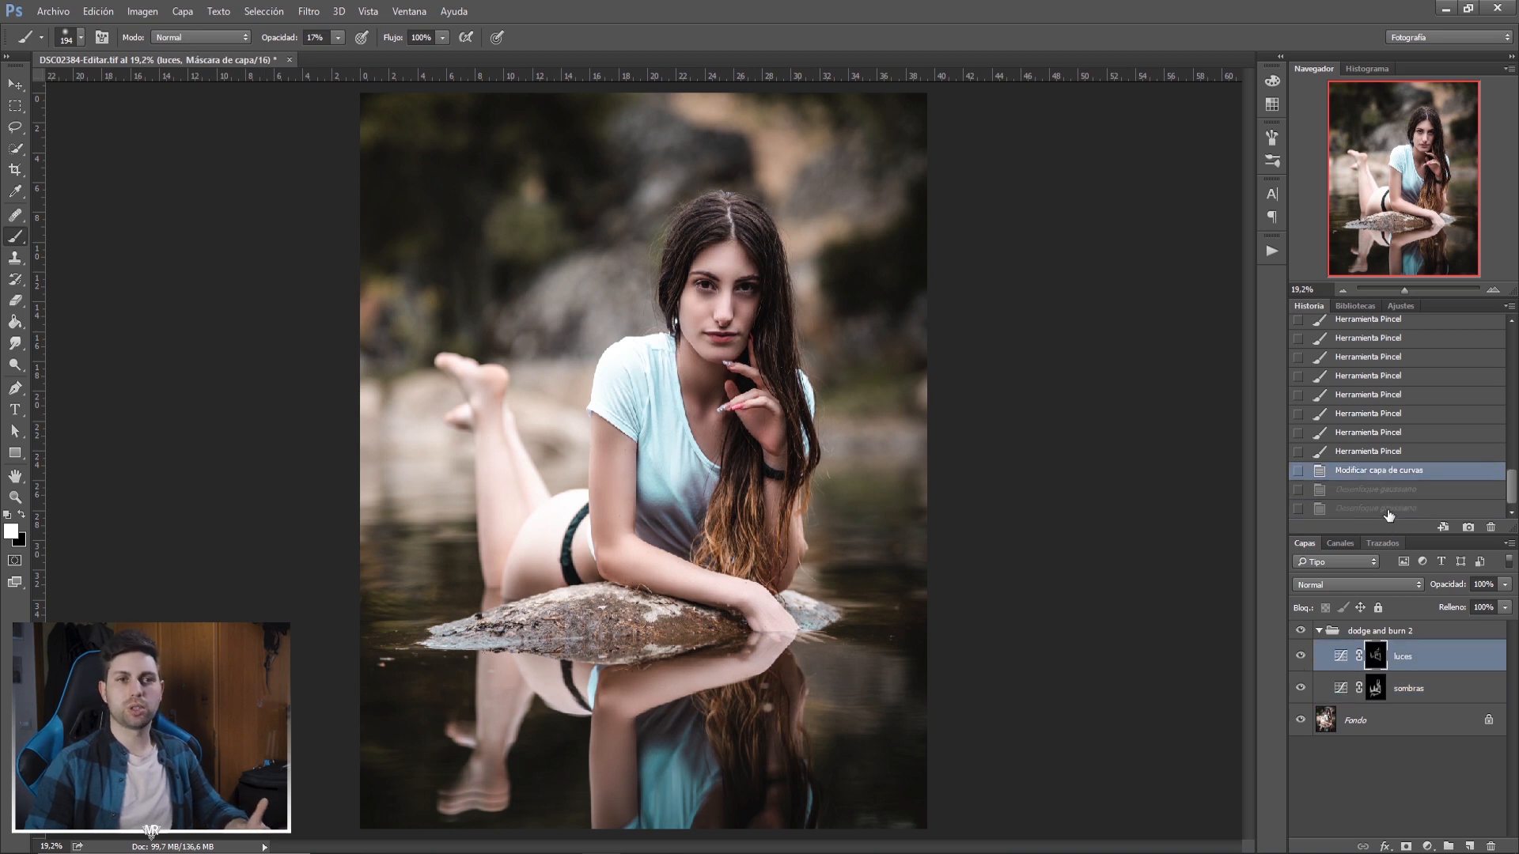
left_click(1385, 509)
left_click(1378, 474)
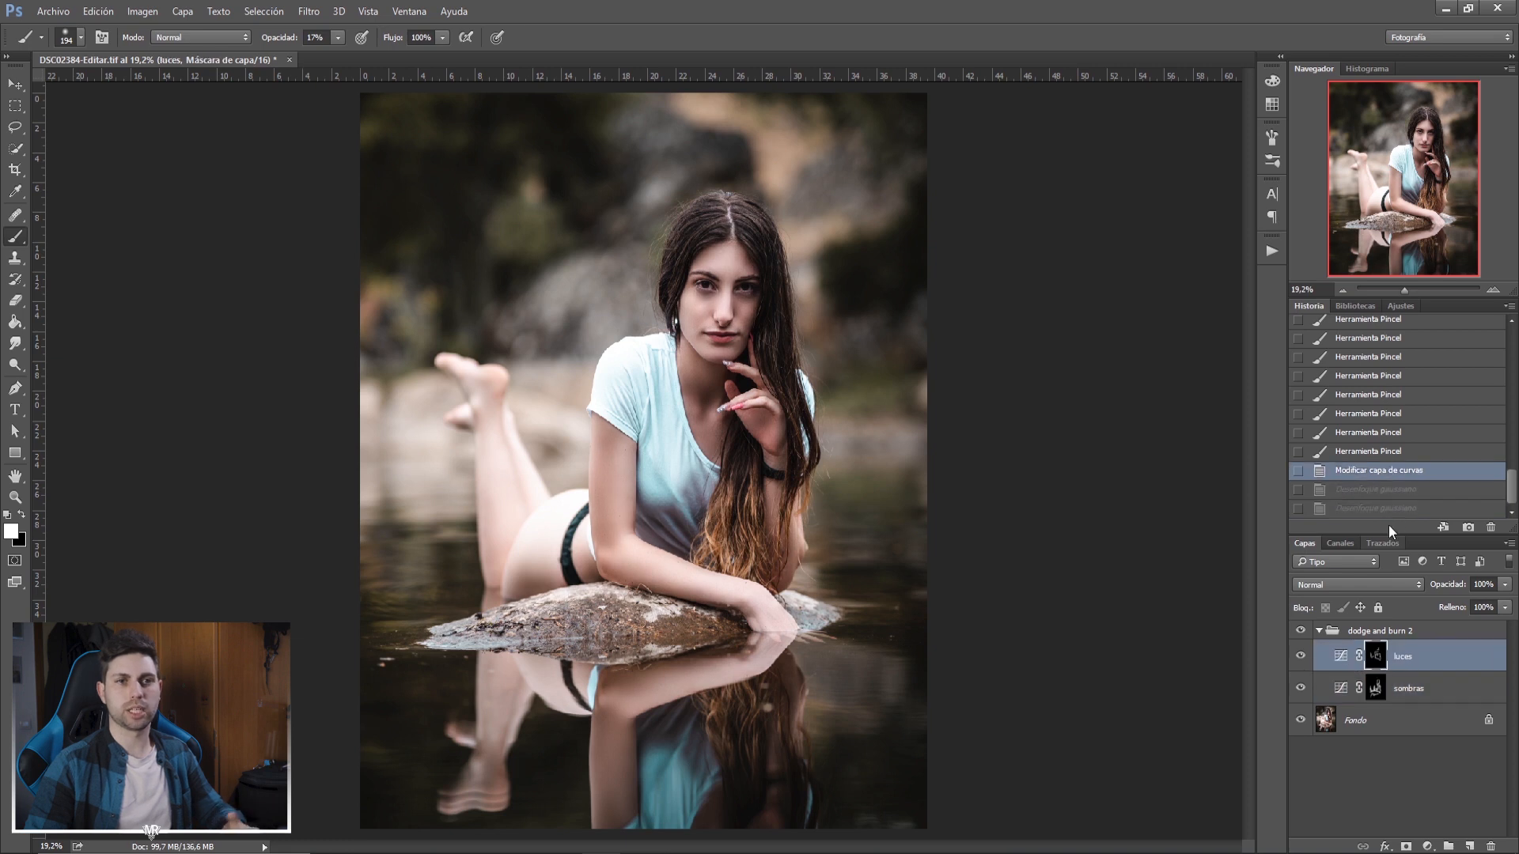
left_click(1379, 509)
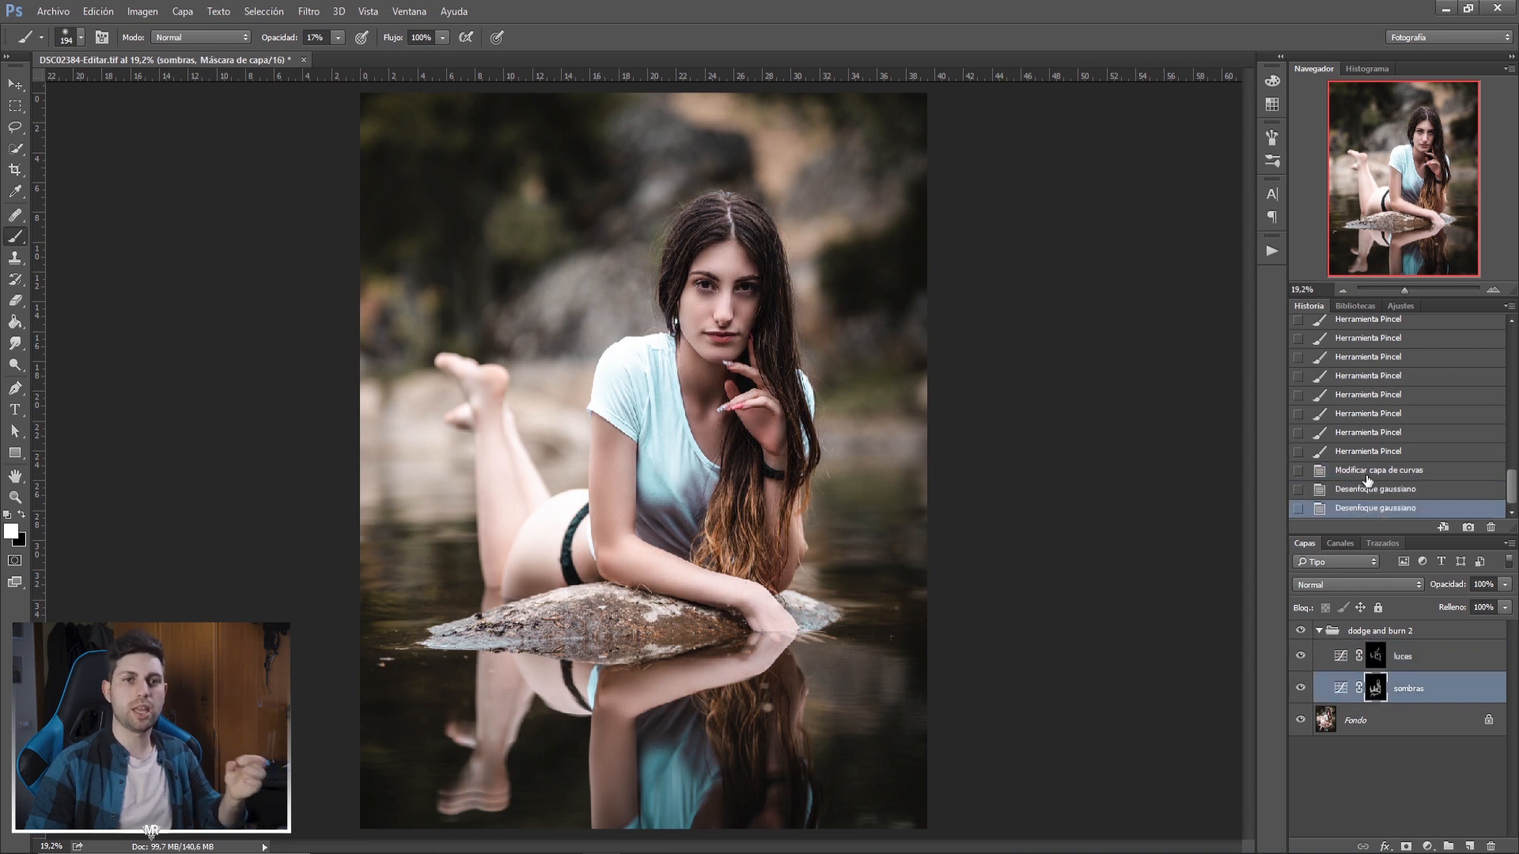
left_click(1368, 473)
left_click(1368, 510)
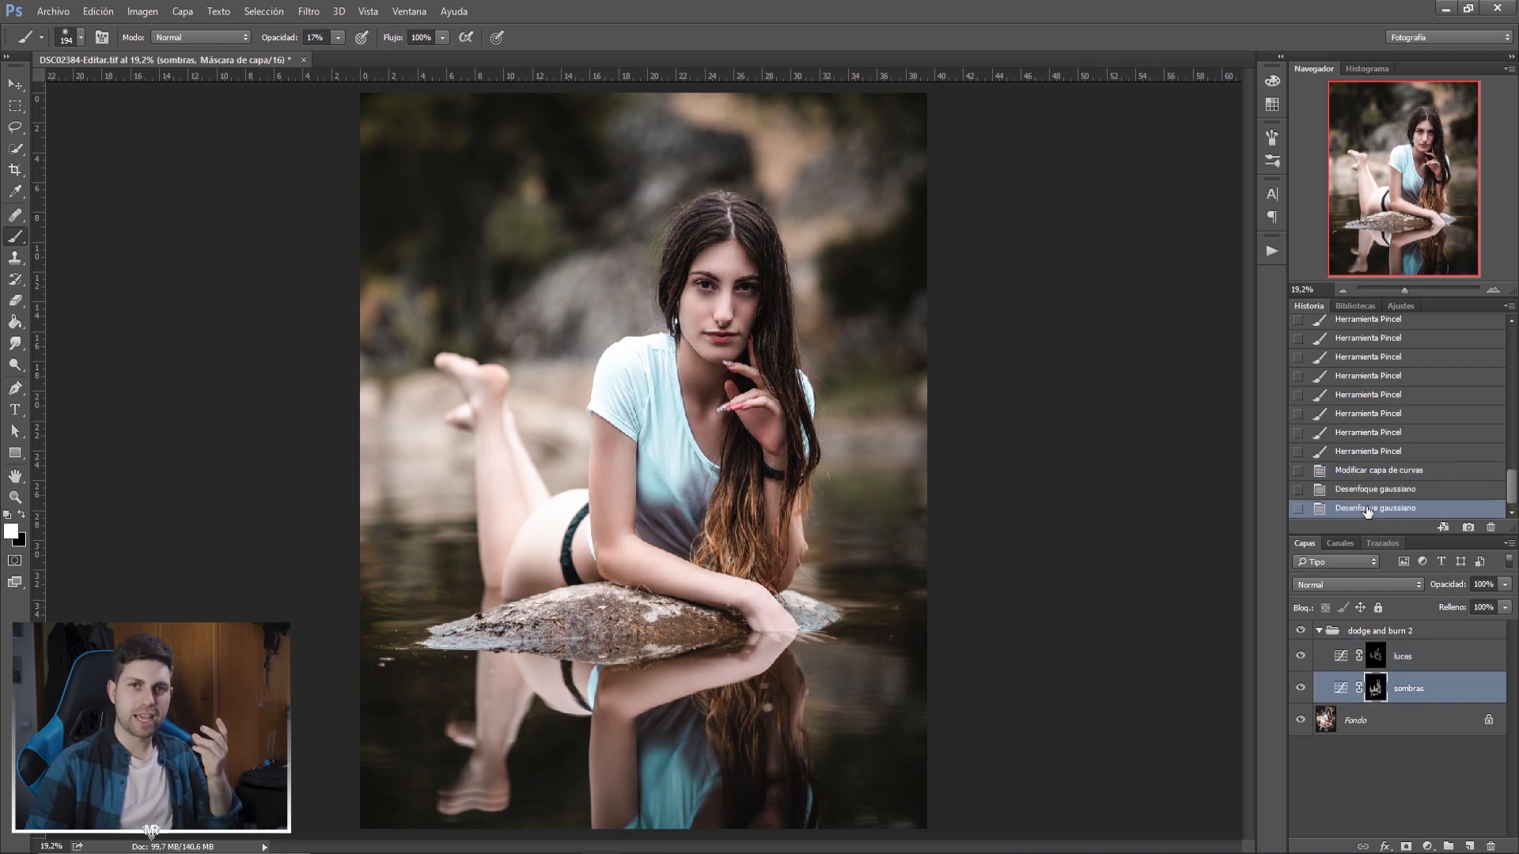
left_click(1379, 472)
key("ctrl+z")
left_click(1377, 473)
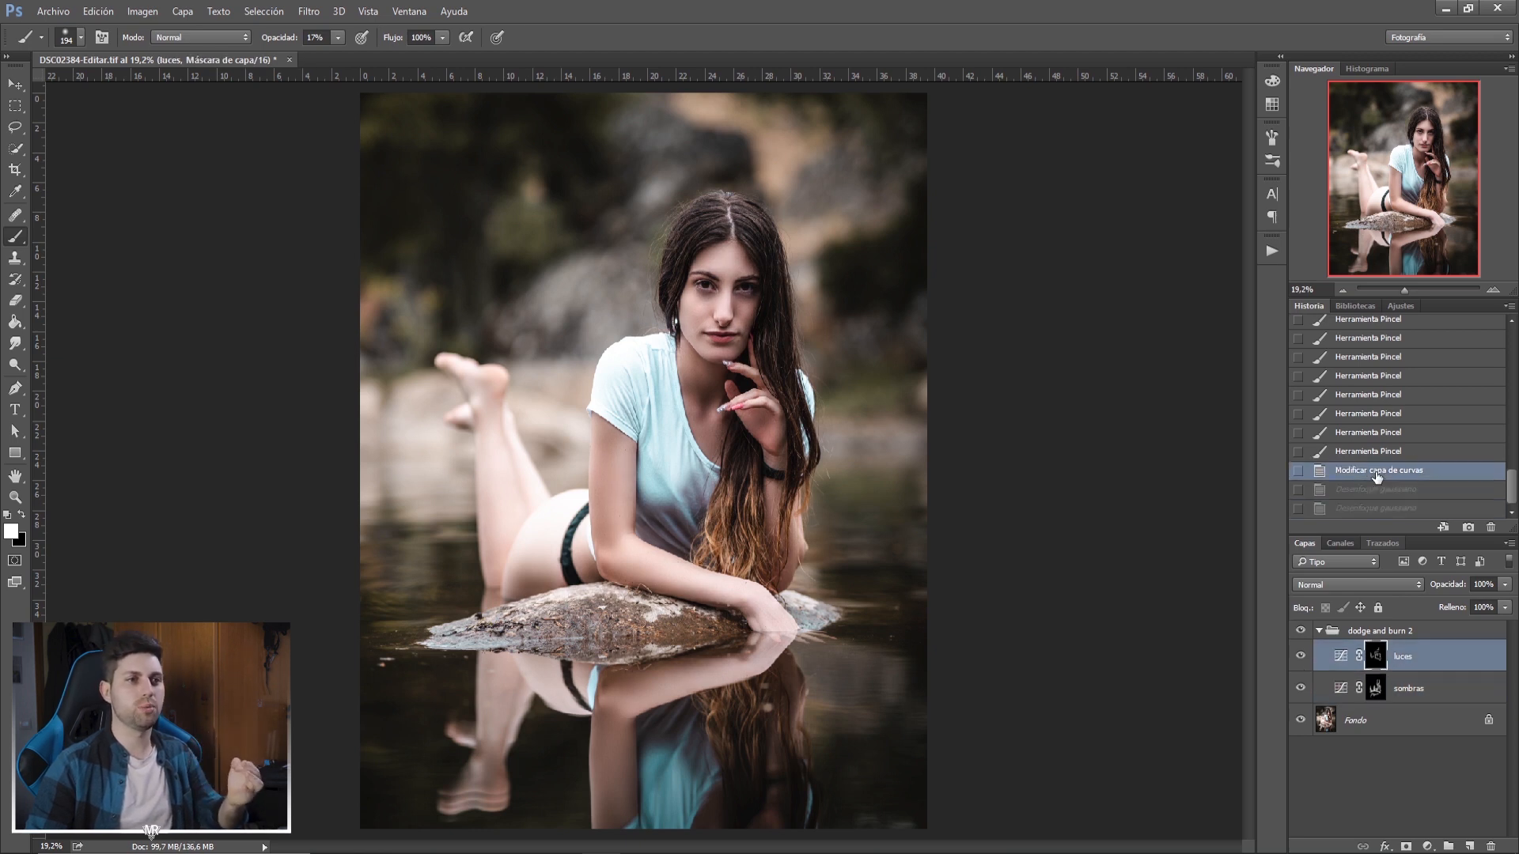
left_click(1372, 511)
key("ctrl+z")
key("ctrl+z")
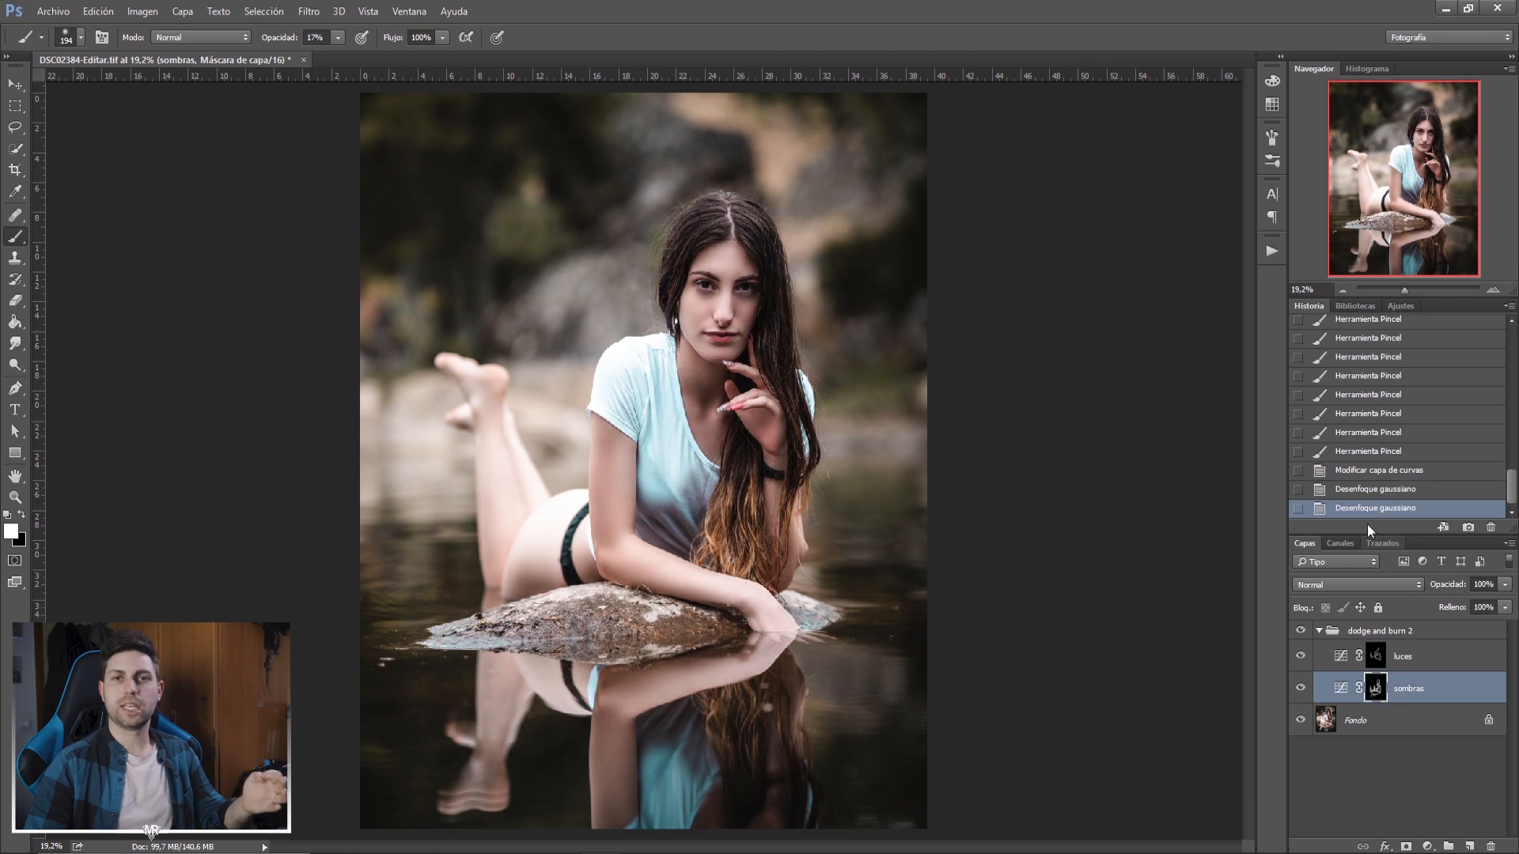
Hide and show the dodge and burn 2 group to compare the original photo with the softened dodge and burn.
left_click(1302, 632)
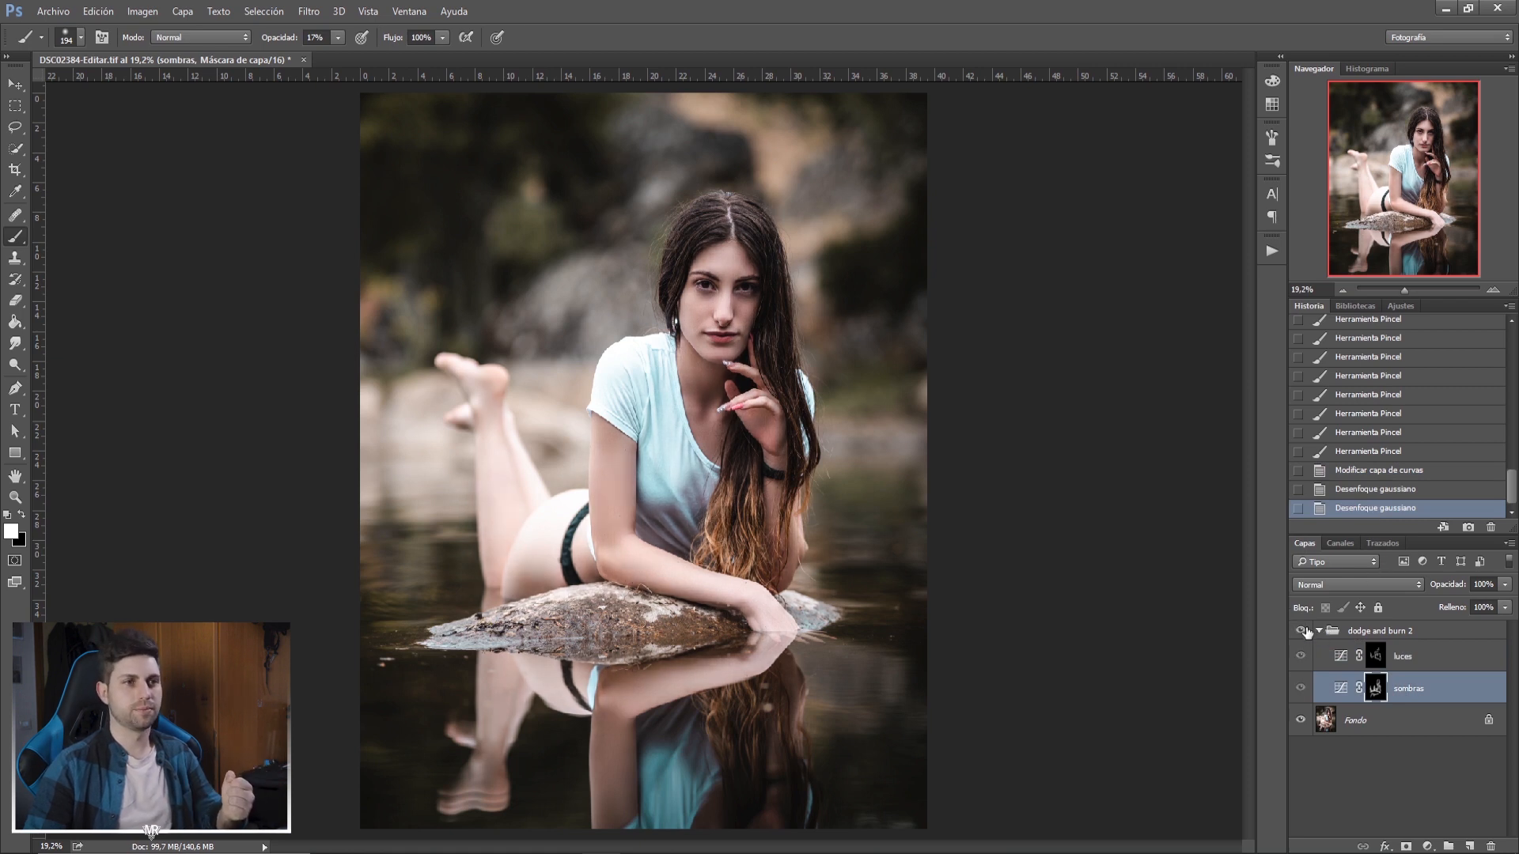
left_click(1301, 631)
left_click(1302, 631)
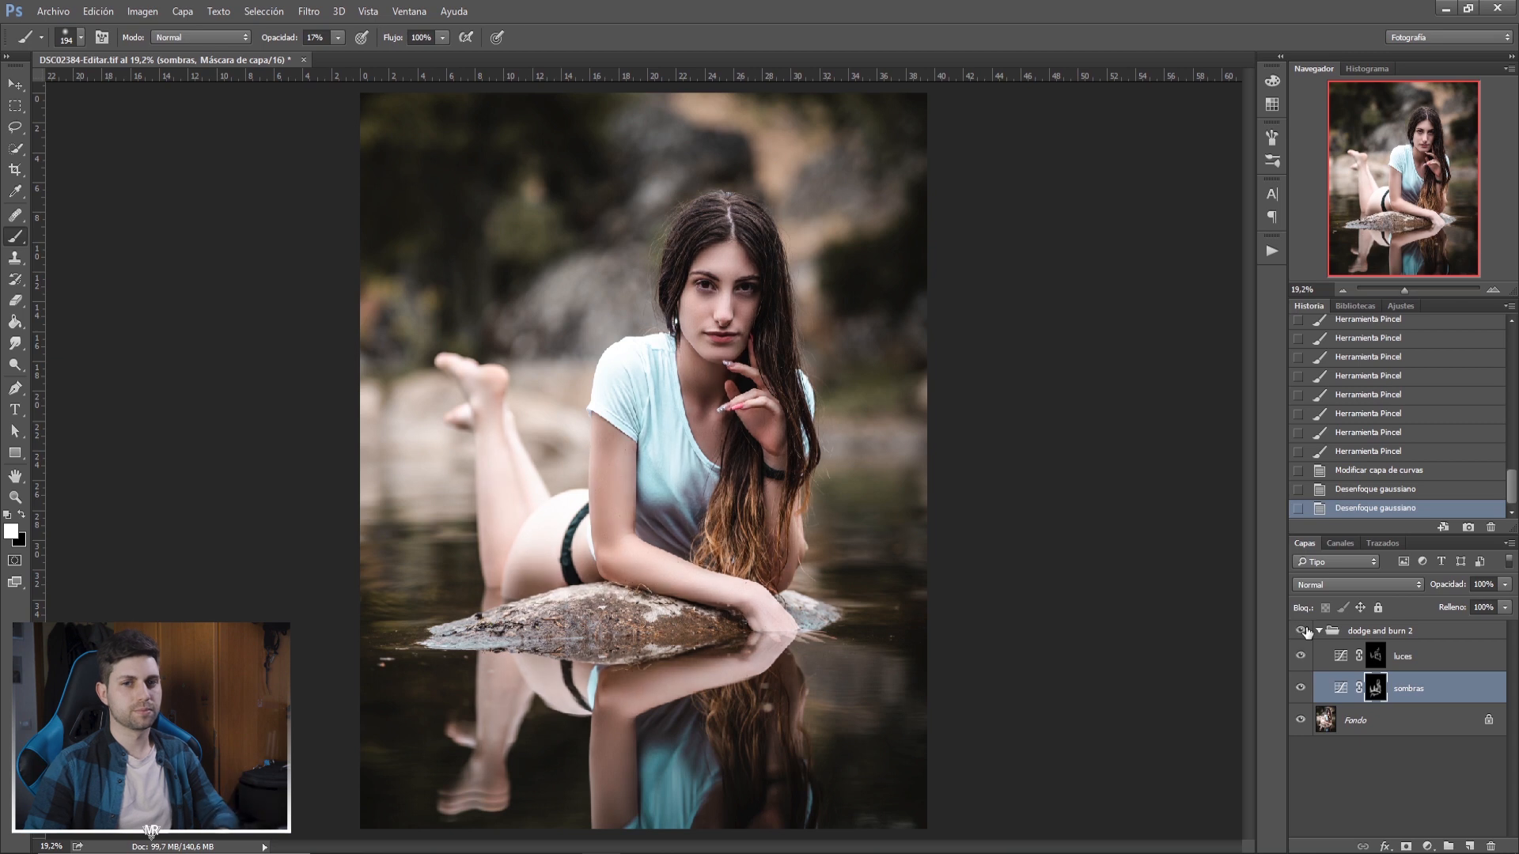
left_click(1305, 632)
left_click(1304, 632)
left_click(1305, 631)
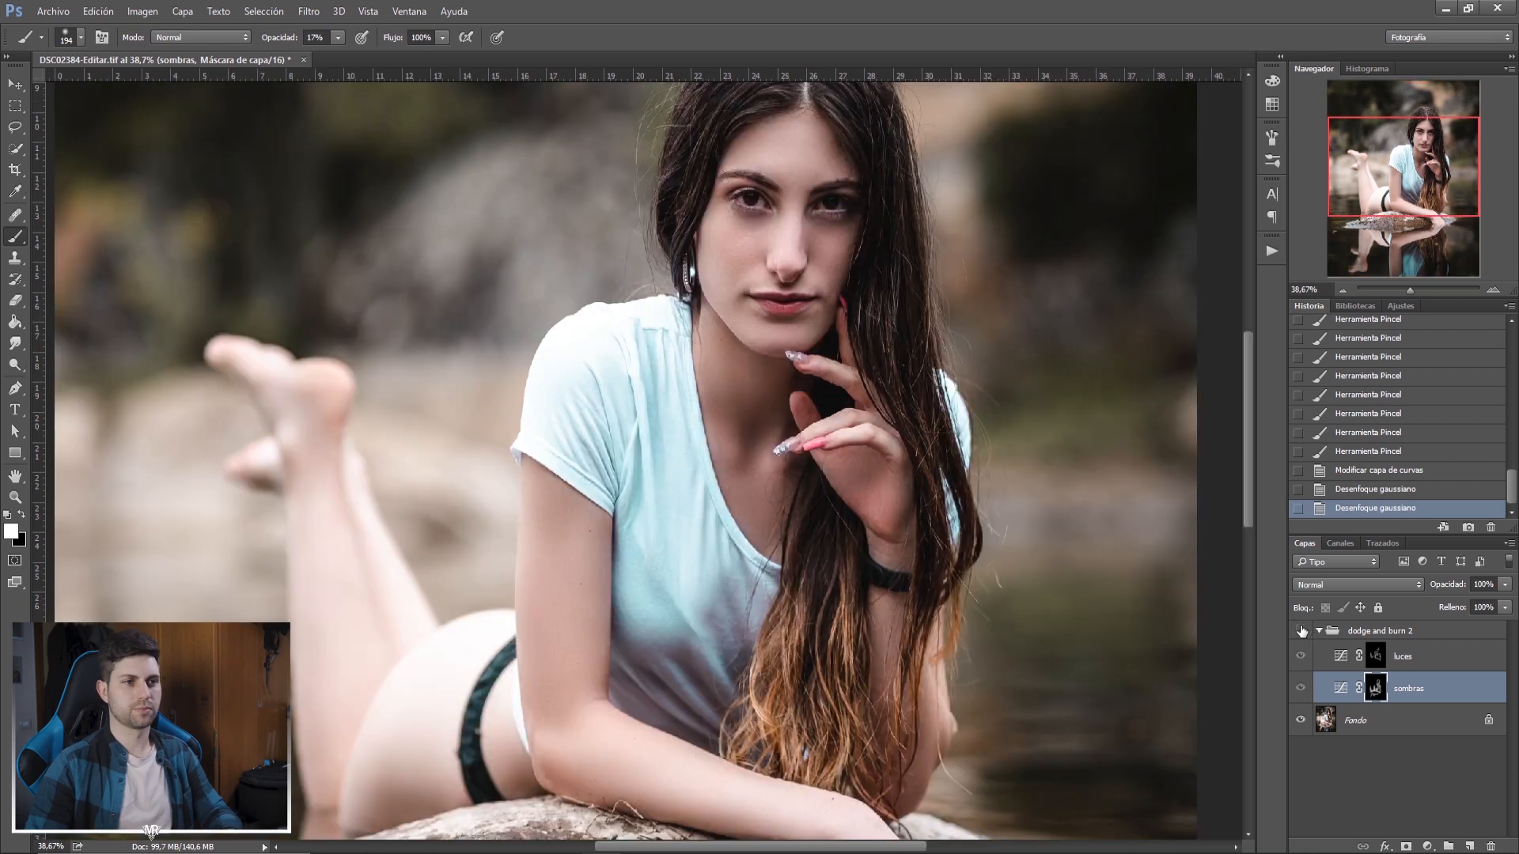
left_click(1303, 631)
left_click(1302, 631)
left_click(1302, 630)
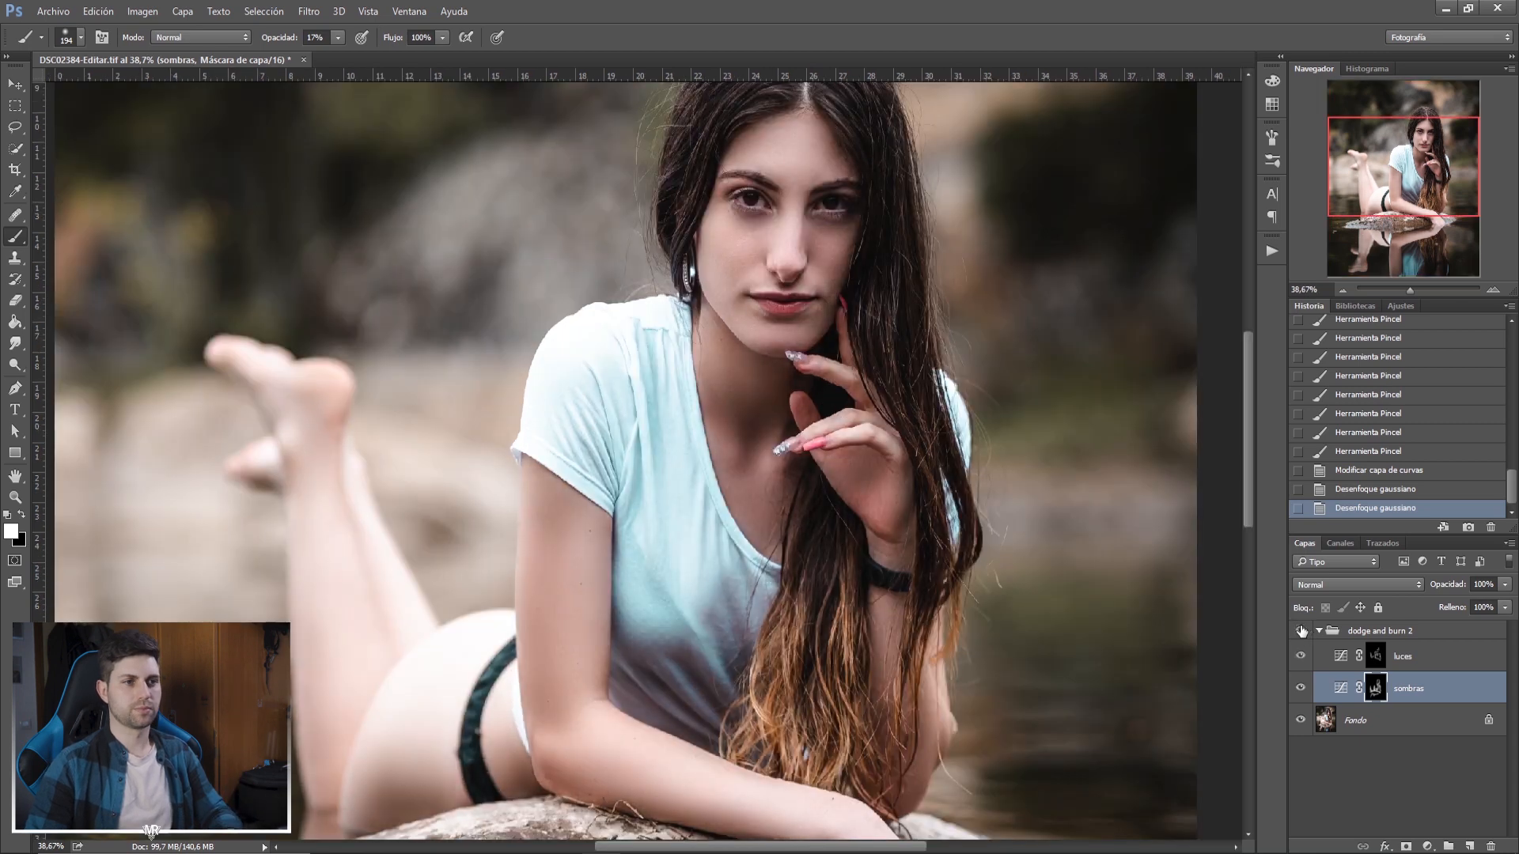
left_click(1302, 632)
left_click_drag(1410, 291, 1405, 290)
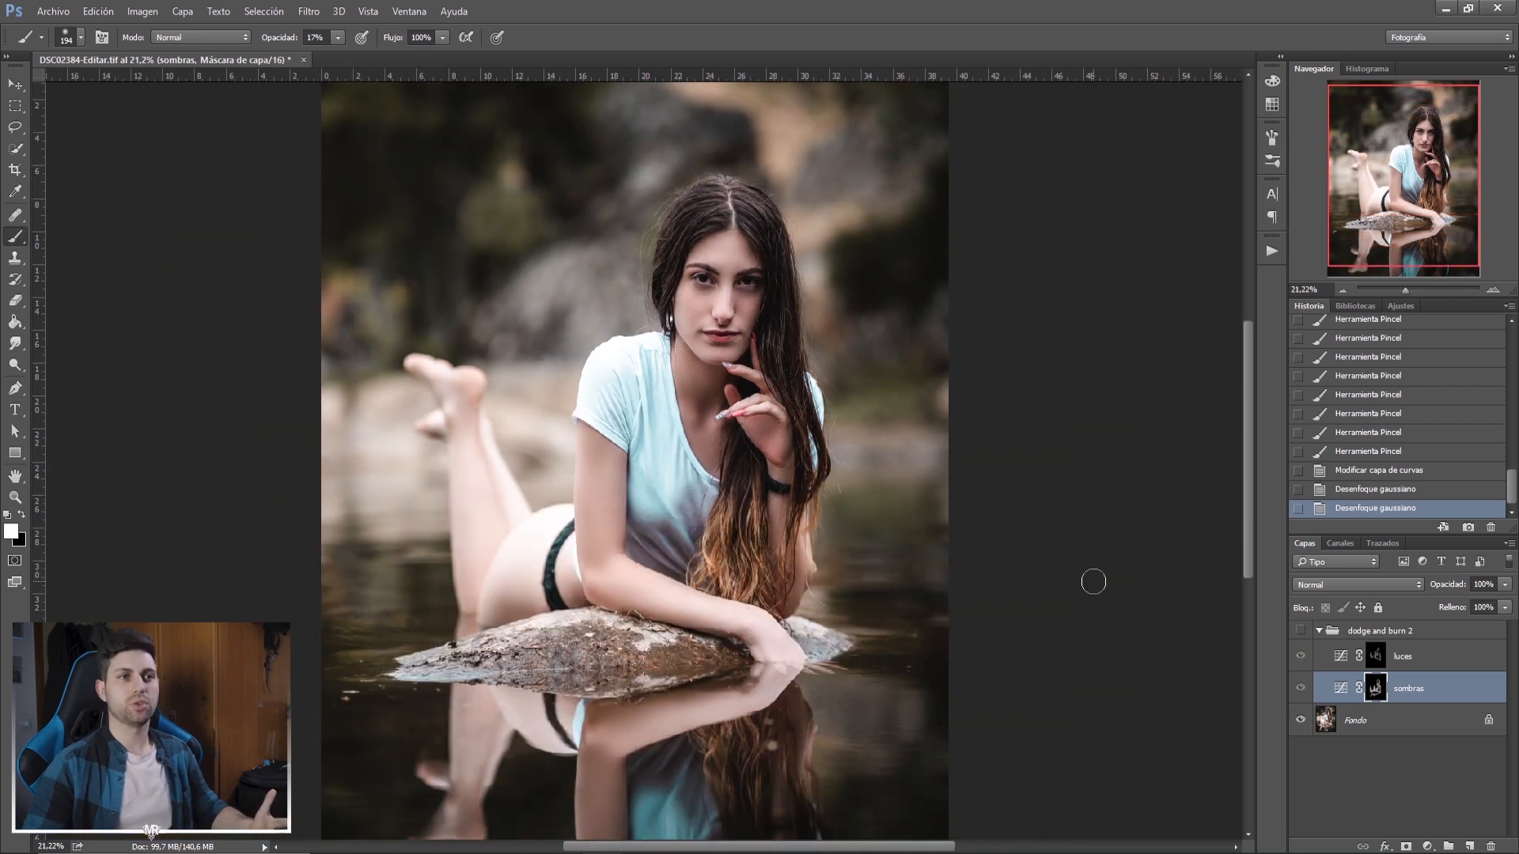
Paint white at 17% opacity on the luces mask to brighten the shaded eye area beside the long hair.
left_click(1407, 291)
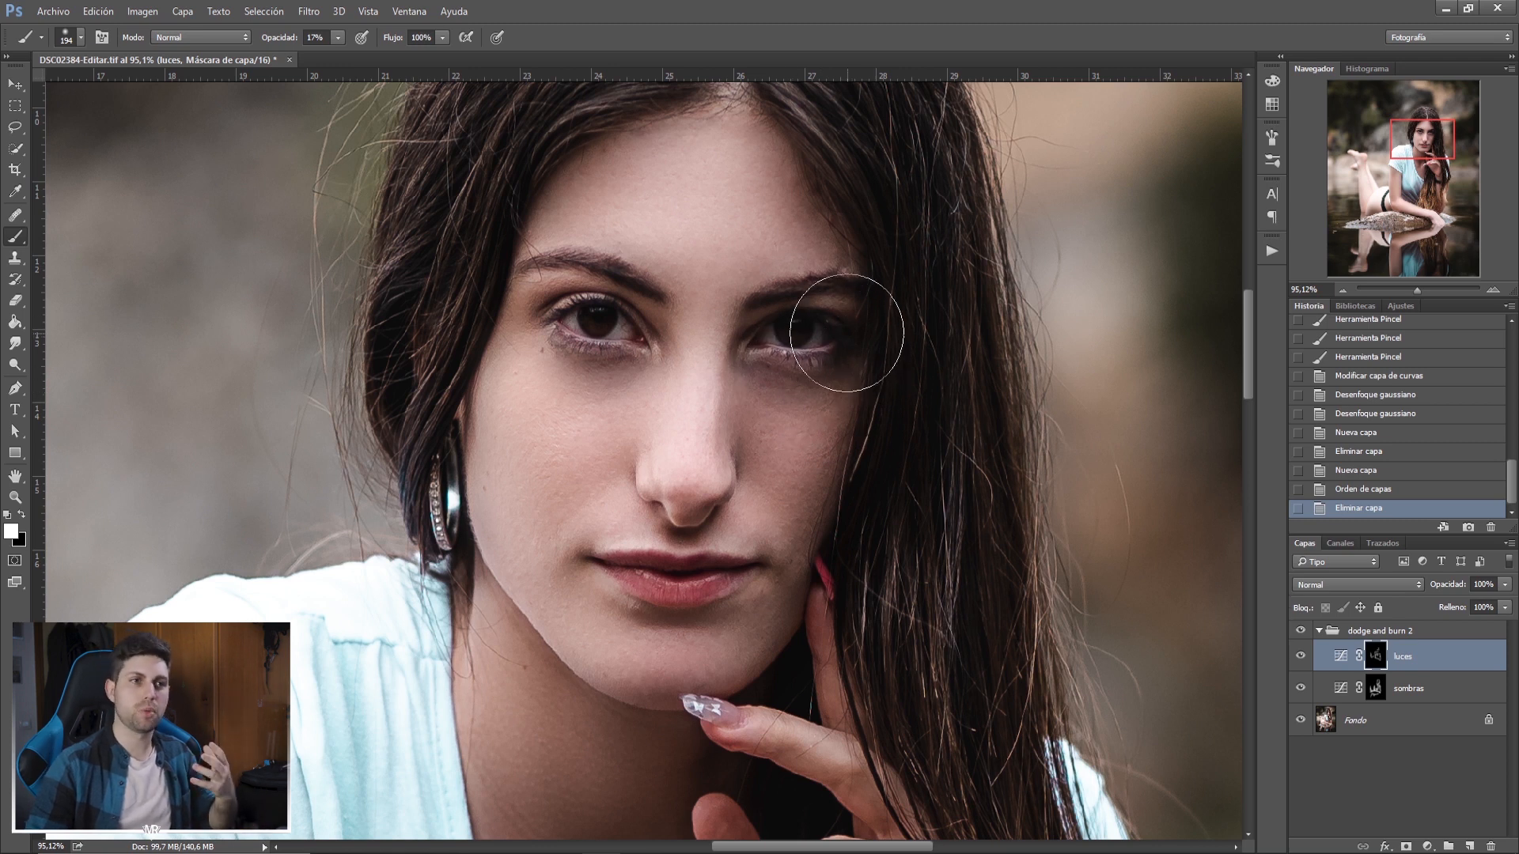
mouse_move(831, 329)
left_mouse_down()
mouse_move(794, 316)
mouse_move(809, 361)
mouse_move(835, 359)
mouse_move(849, 322)
left_mouse_up()
left_click_drag(823, 375, 828, 389)
mouse_move(828, 389)
left_mouse_down()
mouse_move(752, 336)
mouse_move(777, 321)
mouse_move(842, 356)
mouse_move(815, 380)
mouse_move(786, 307)
mouse_move(859, 402)
left_mouse_up()
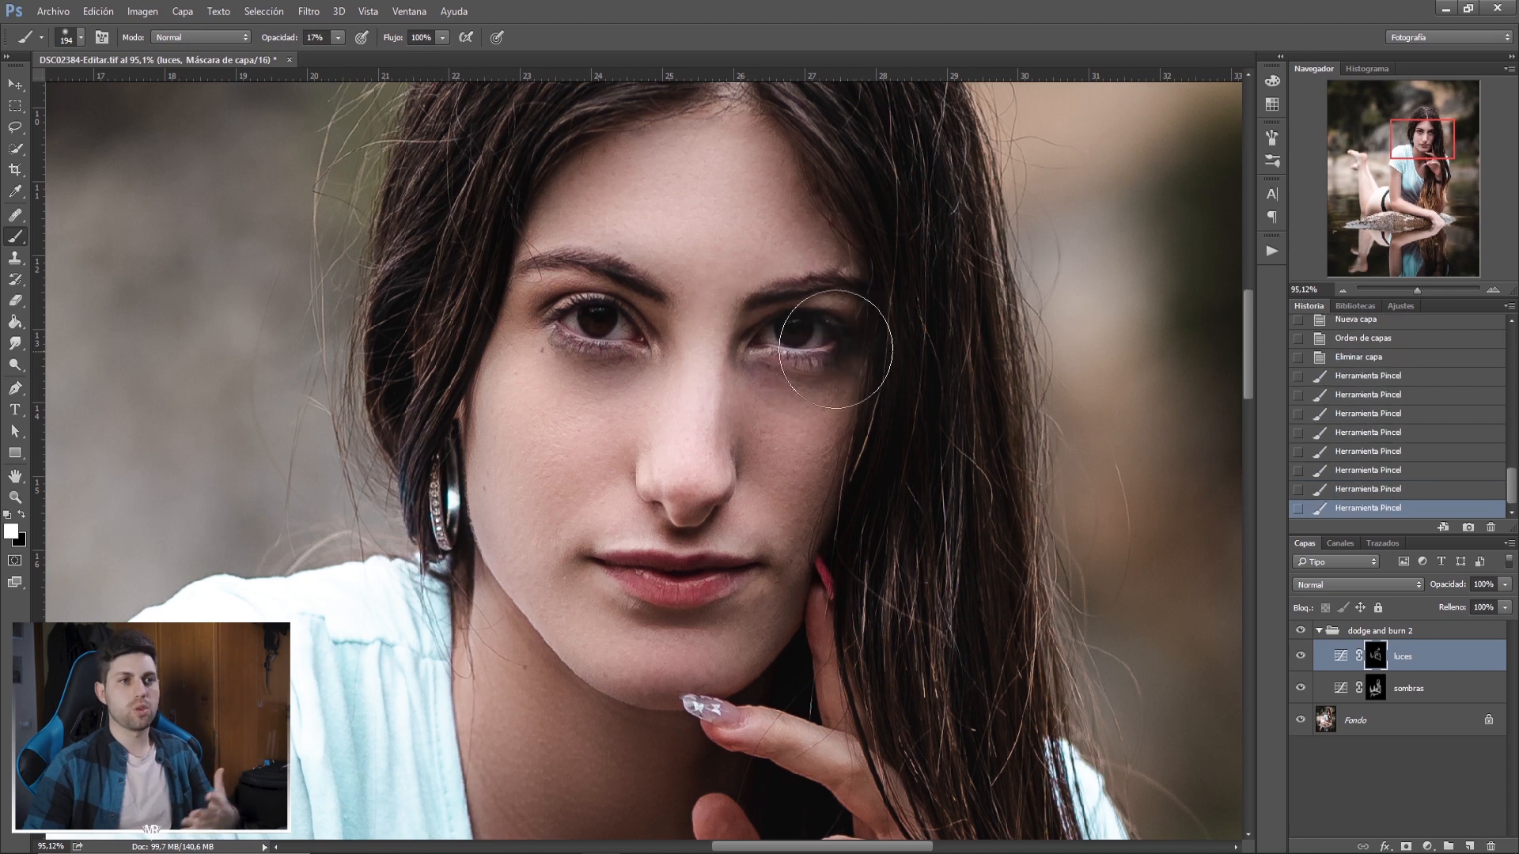
left_click_drag(752, 362, 818, 349)
left_click_drag(818, 350, 859, 348)
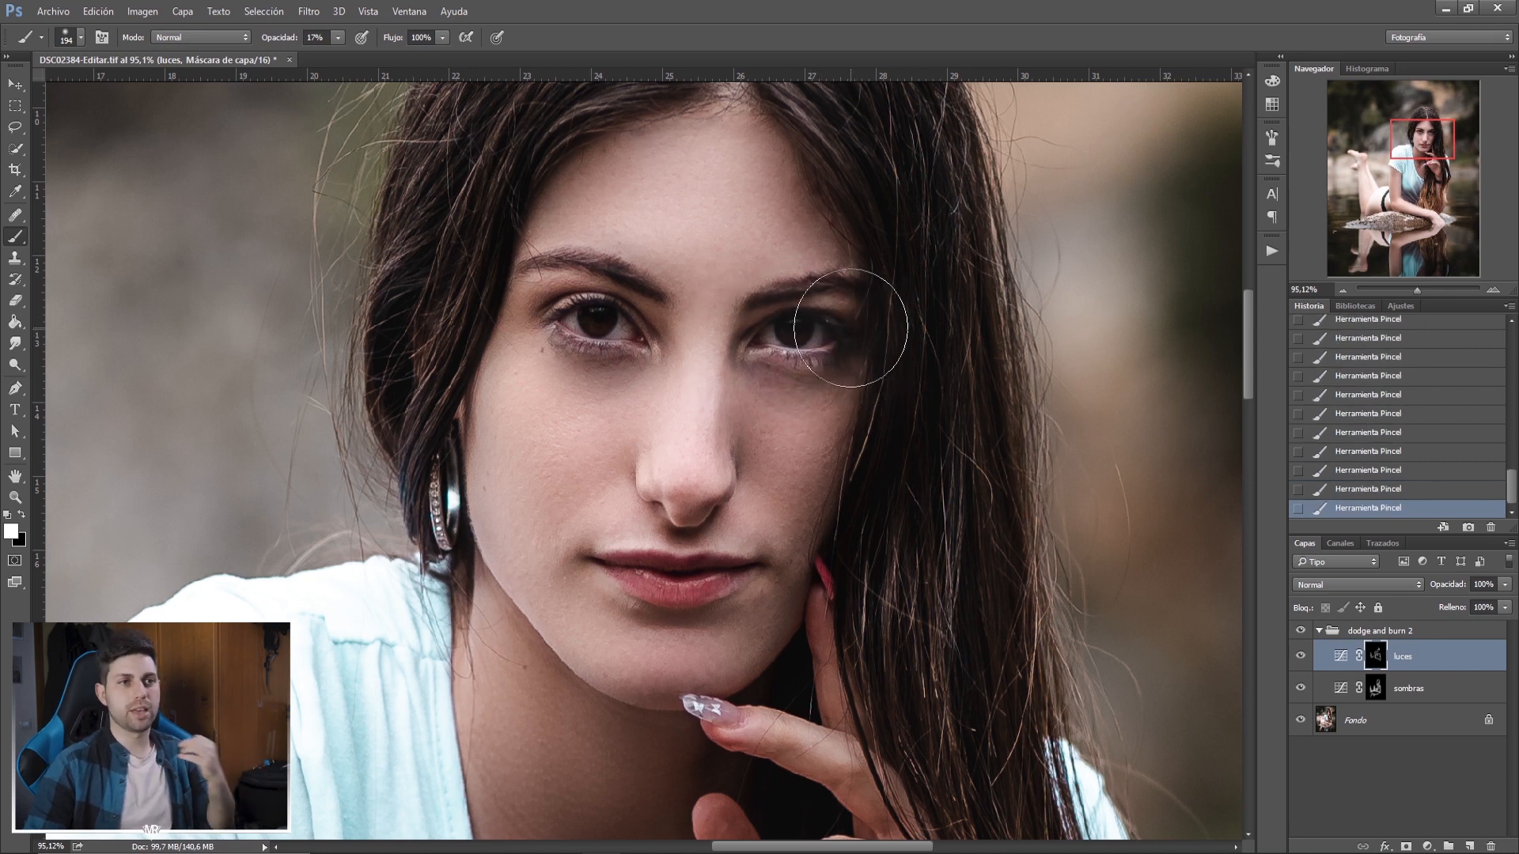
Add a brightening Curves adjustment layer at the top of the dodge and burn 2 group and invert its mask to black.
left_click(1384, 631)
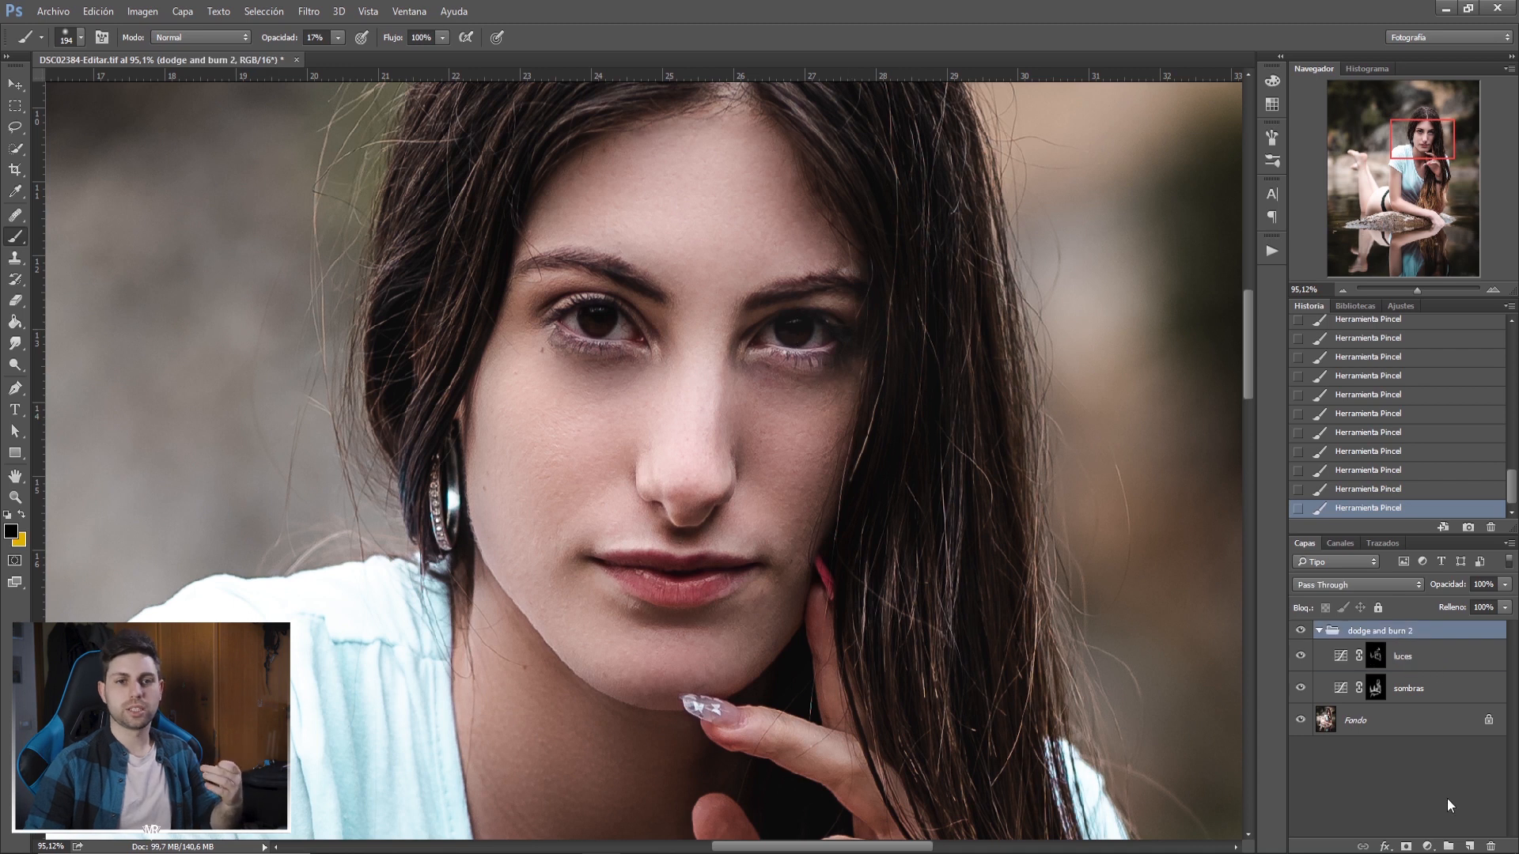
left_click(1429, 847)
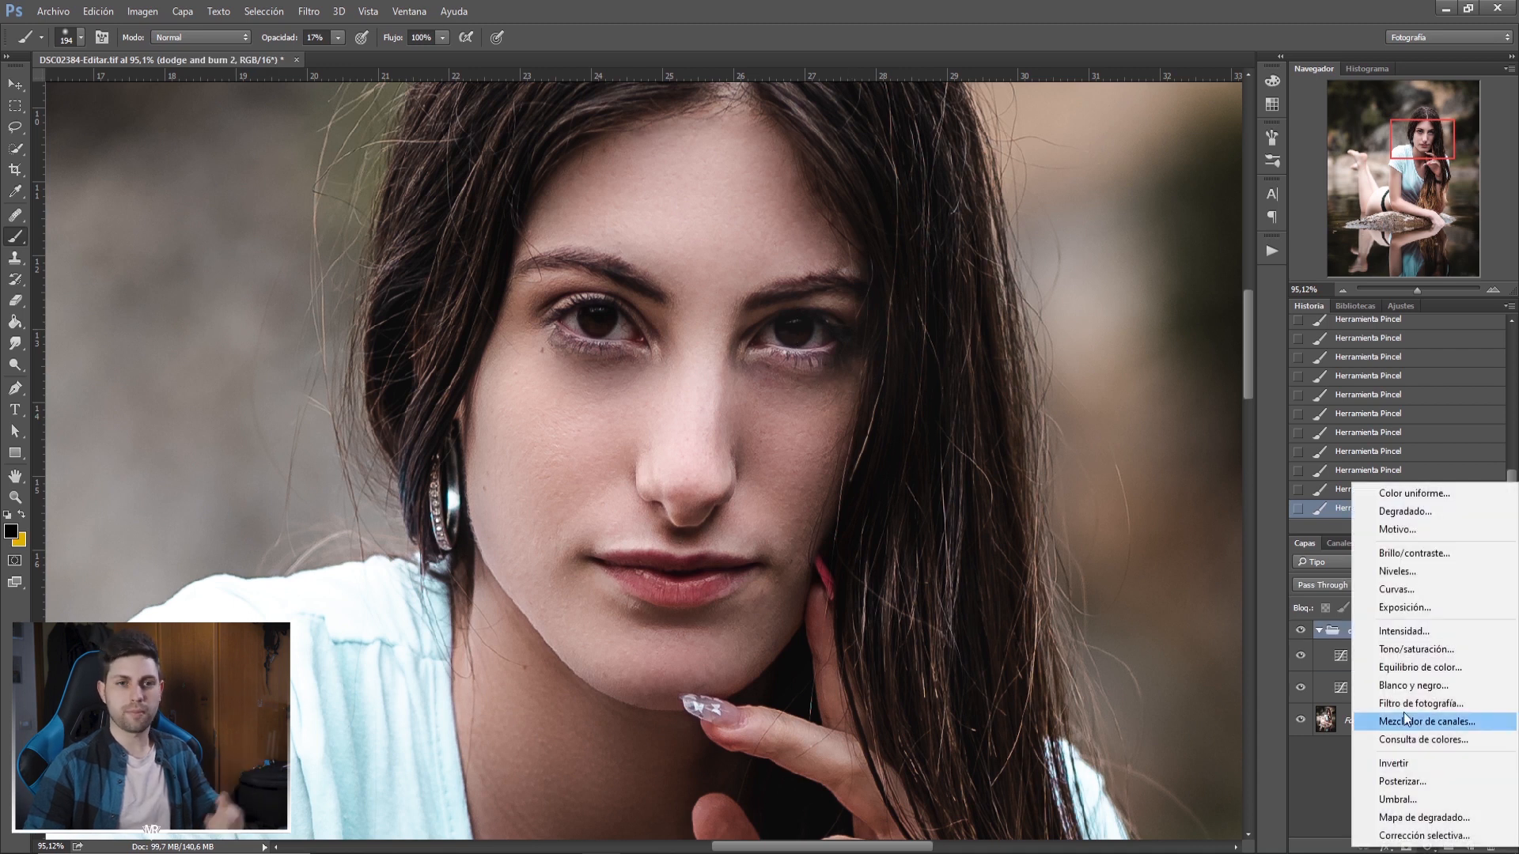
left_click(1396, 589)
left_click_drag(769, 364, 744, 340)
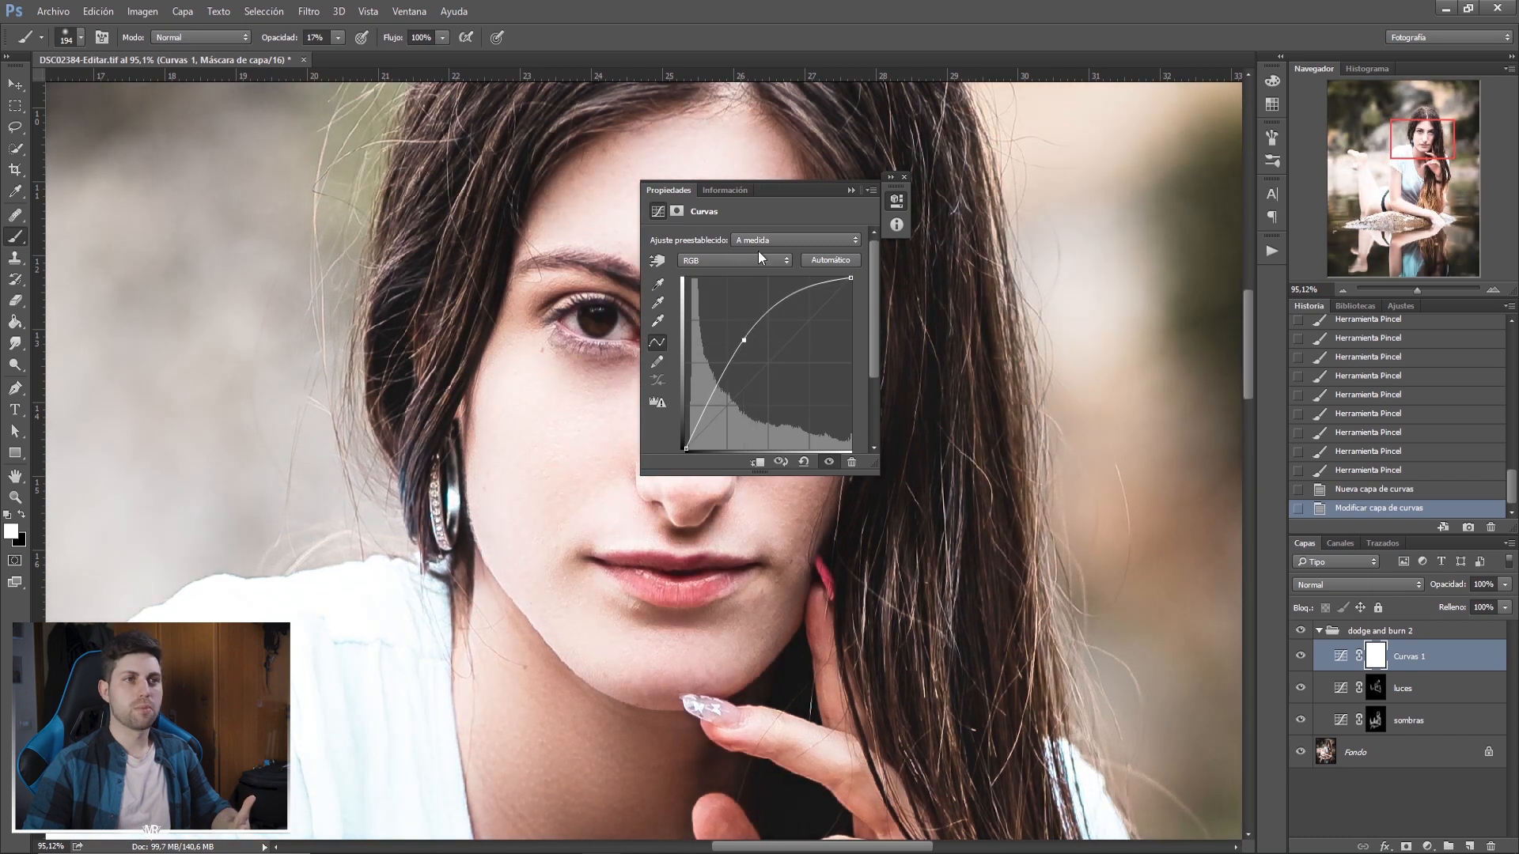
left_click_drag(810, 191, 1105, 192)
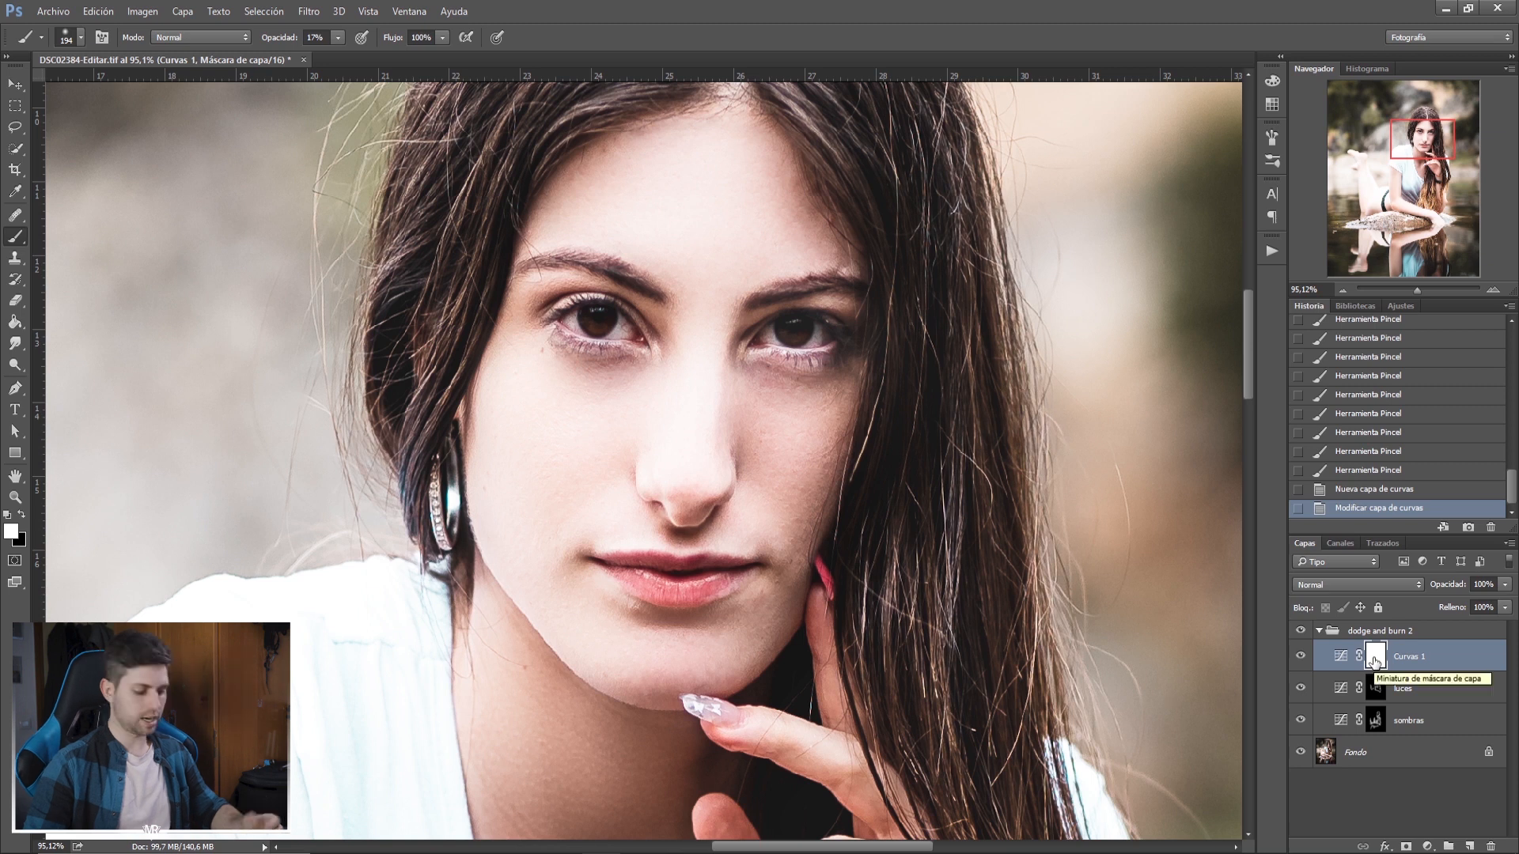
key("ctrl+i")
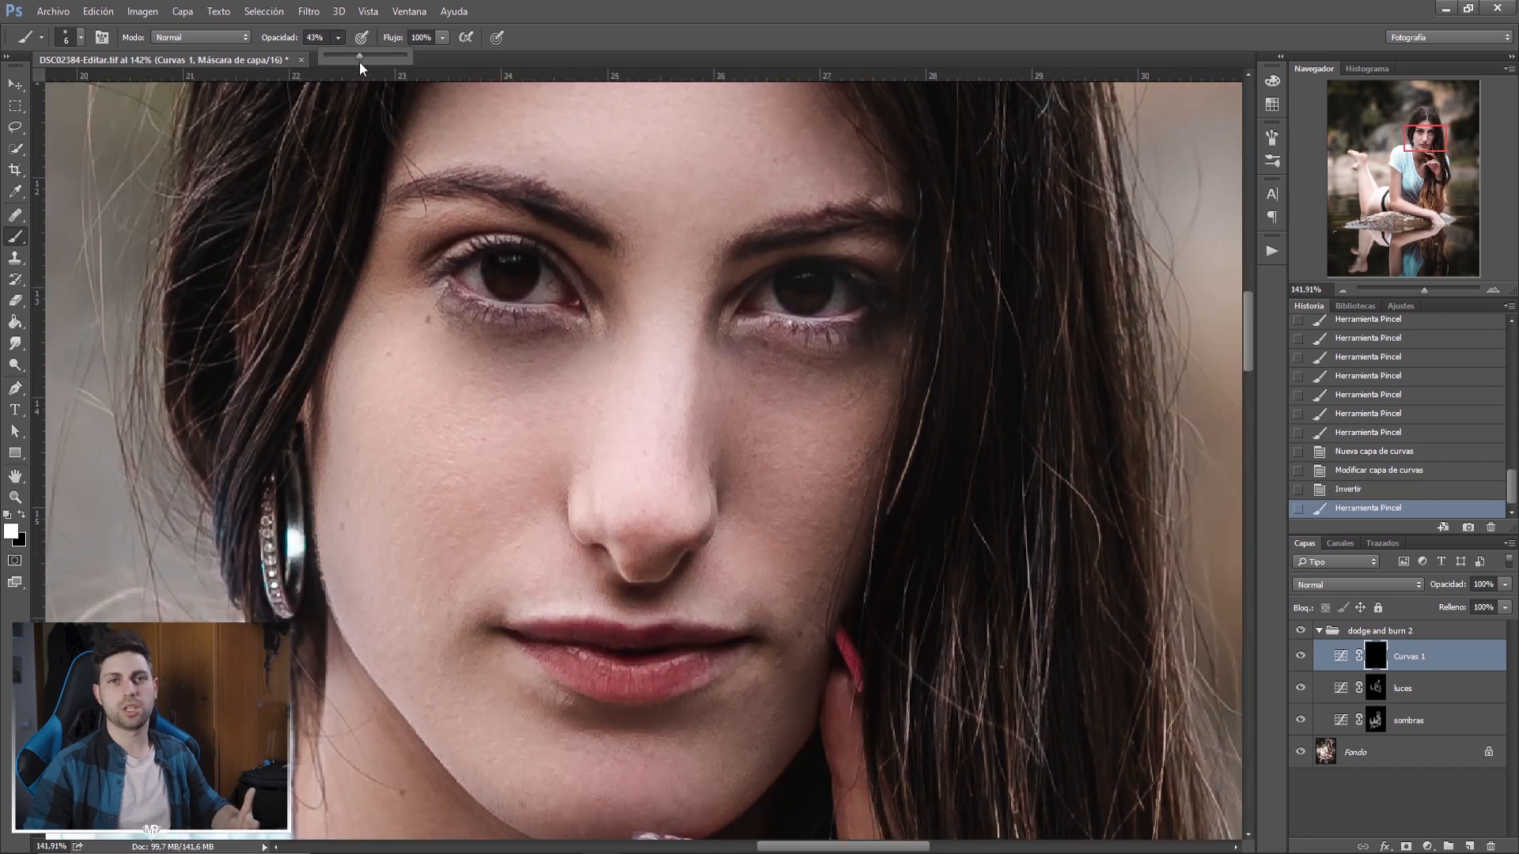
Paint both irises in white at 100% brush opacity on the Curvas 1 mask, and raise the layer's curve further.
left_click_drag(359, 62, 420, 60)
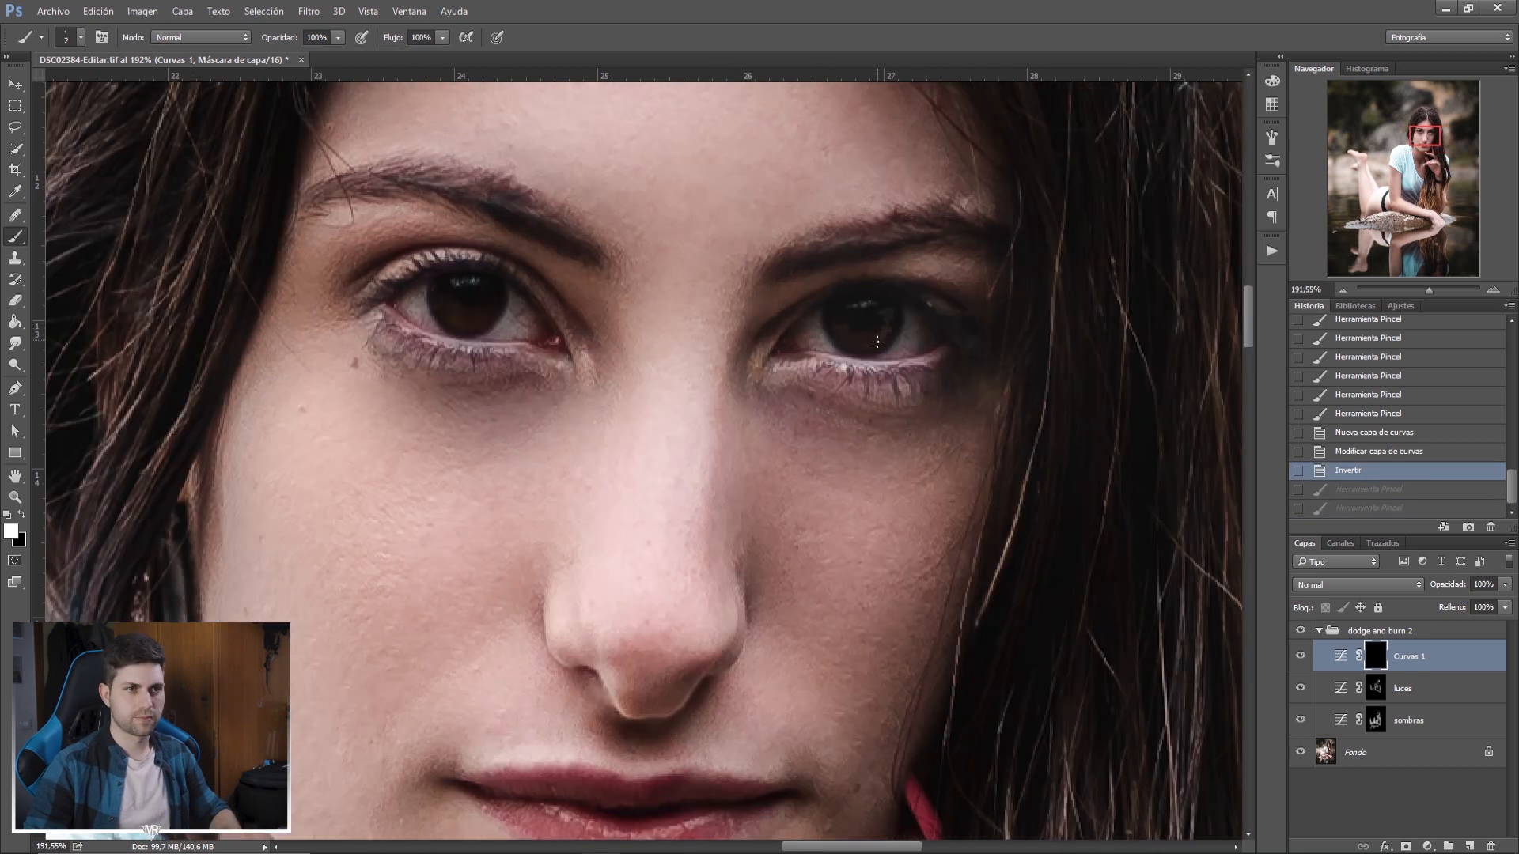
left_click_drag(856, 344, 823, 310)
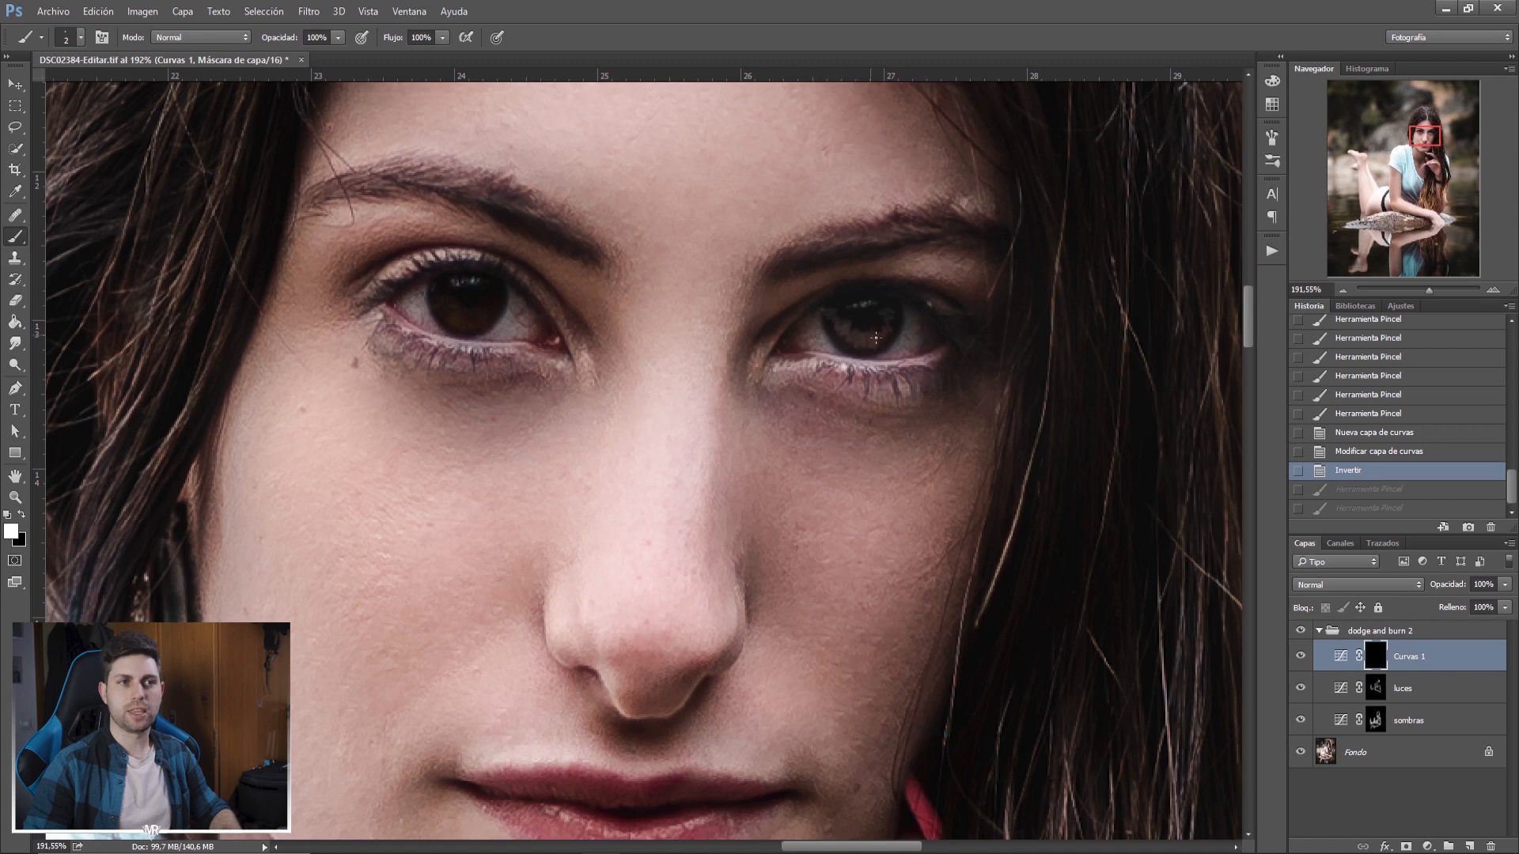
left_click_drag(890, 310, 891, 312)
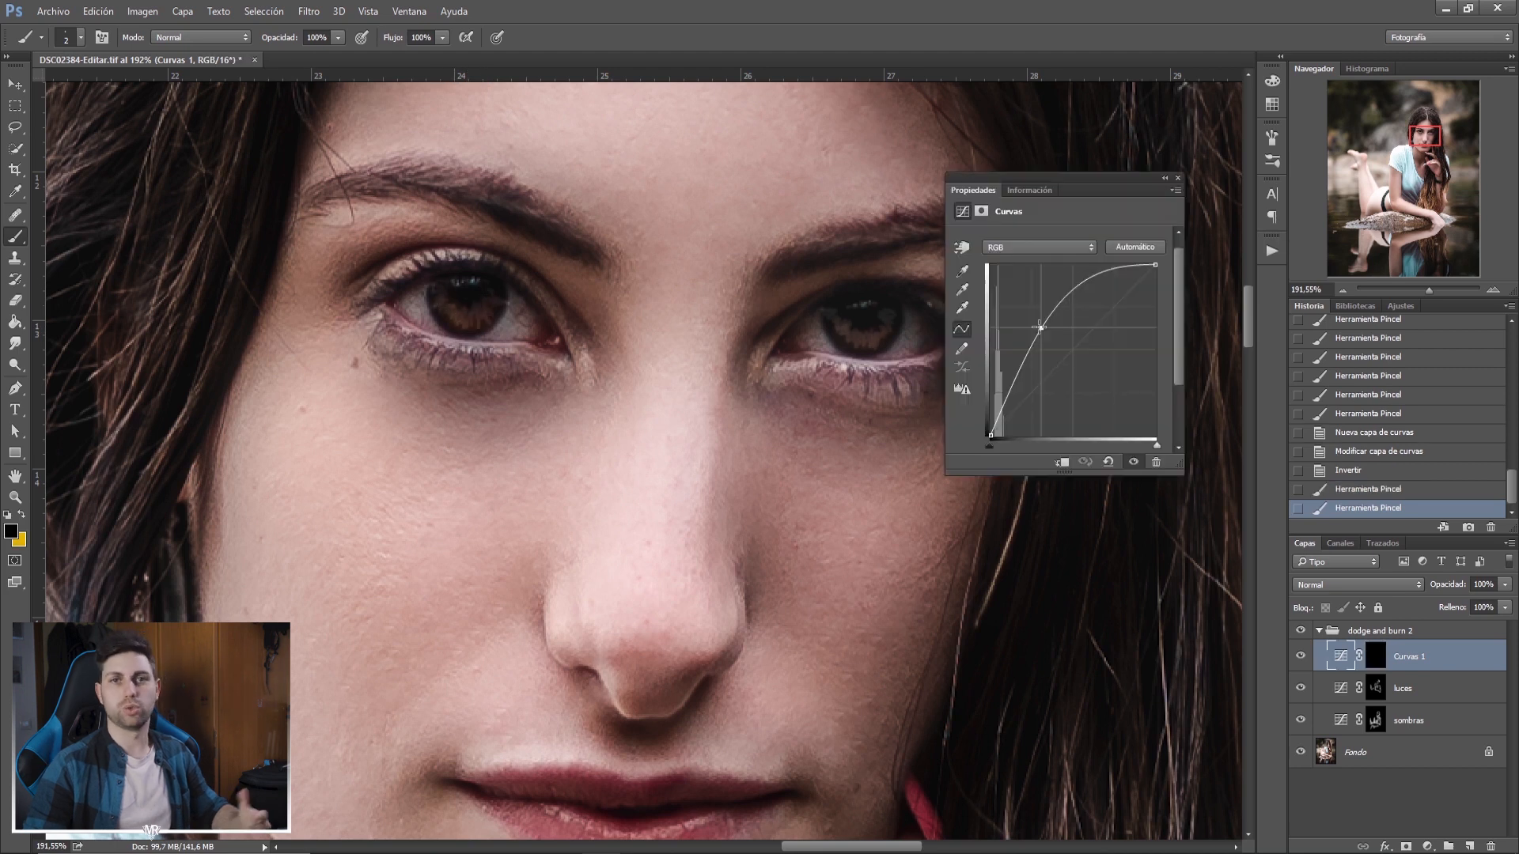
left_click_drag(1041, 328, 1028, 327)
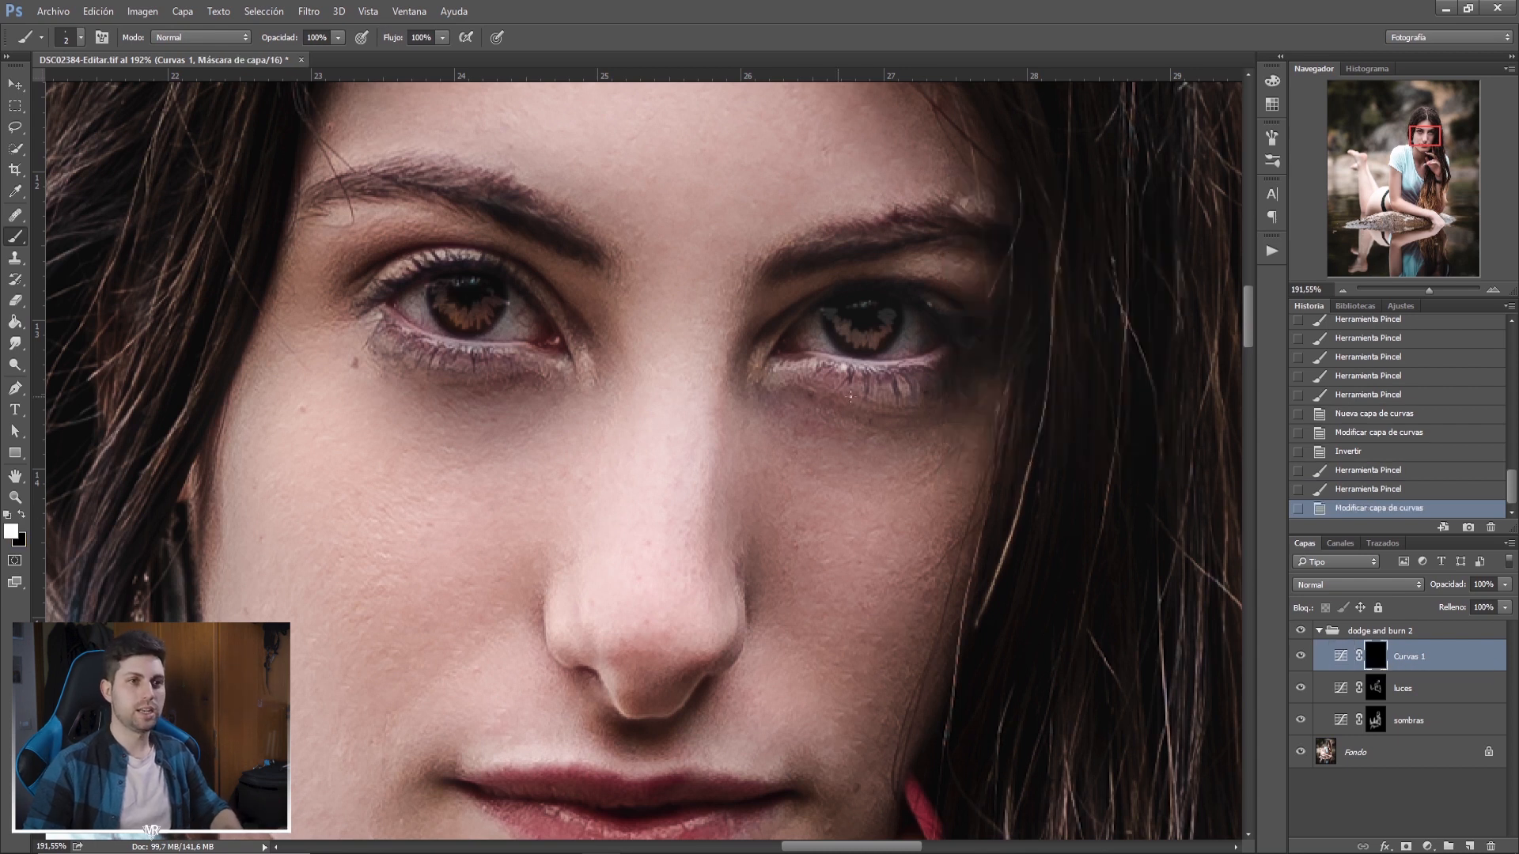
Paint with a 27-pixel black brush on the Curvas 1 mask to trim the brightening around both irises.
left_click_drag(879, 400, 903, 400)
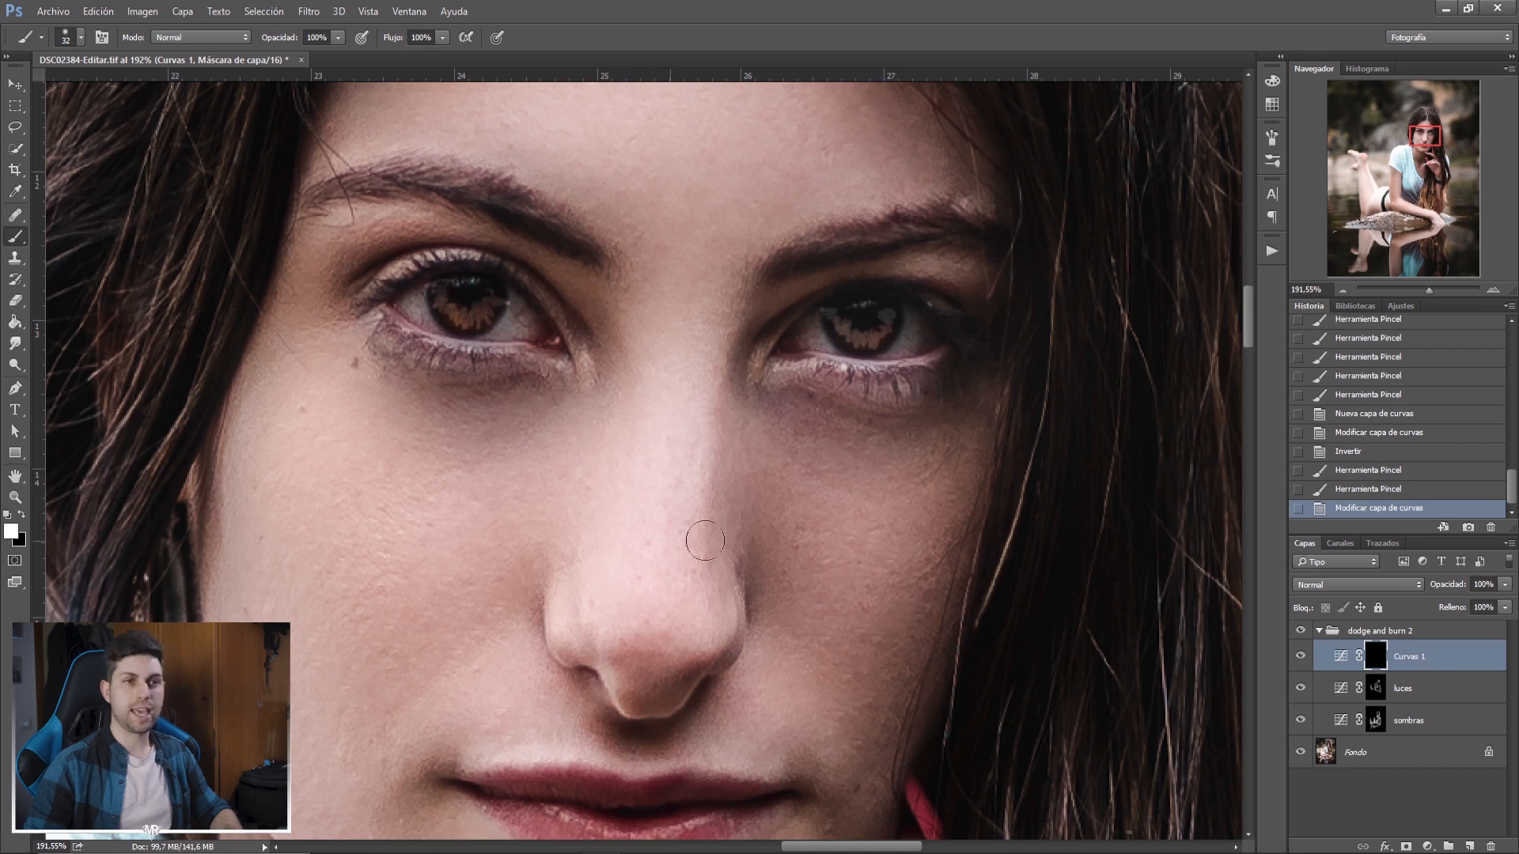
key("x")
scroll(599, 462, "down", 1)
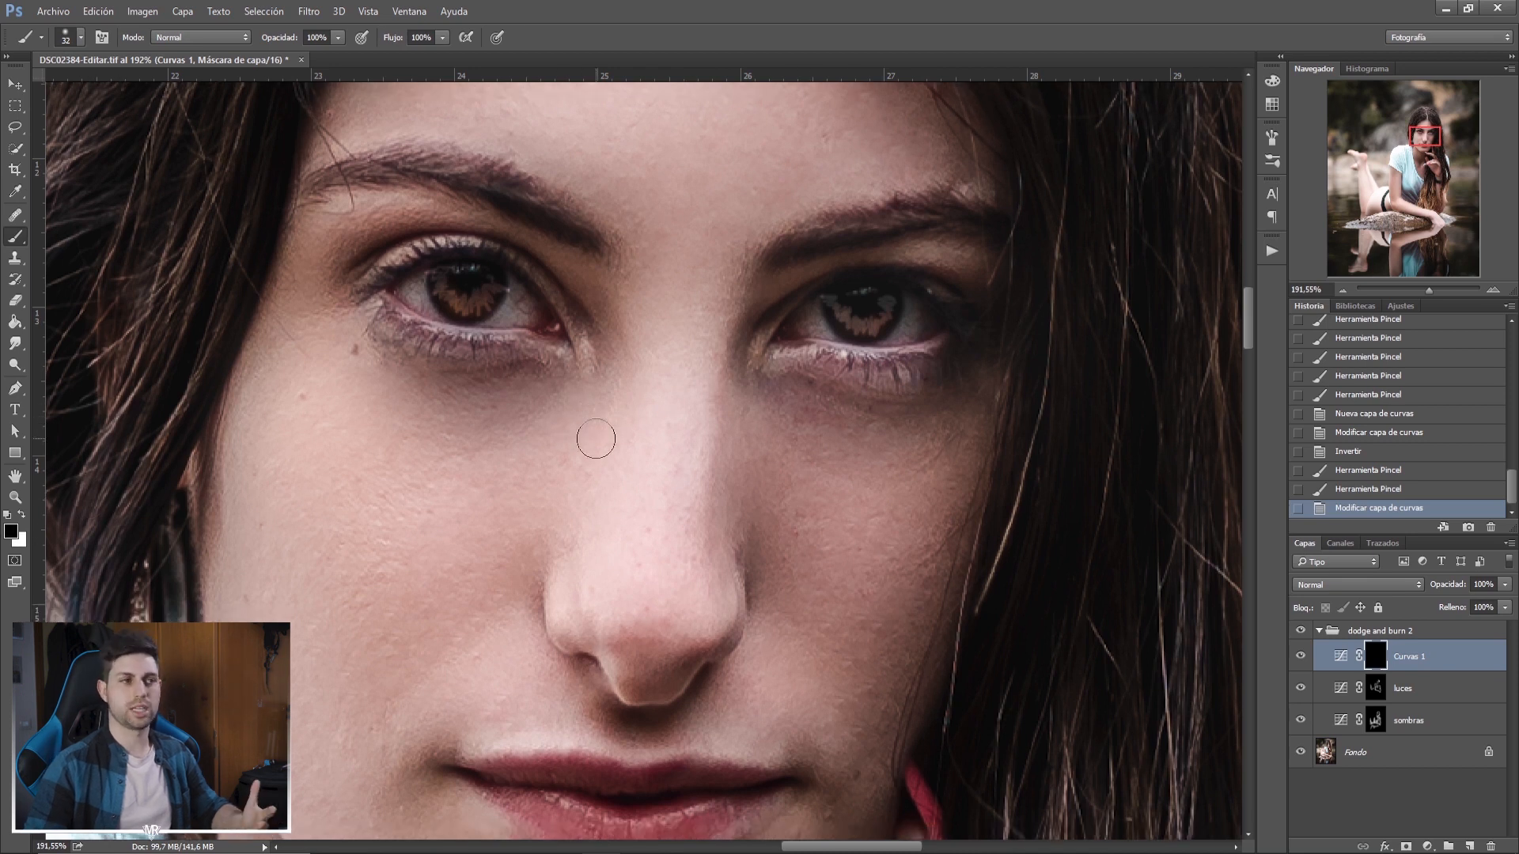
scroll(605, 372, "down", 1)
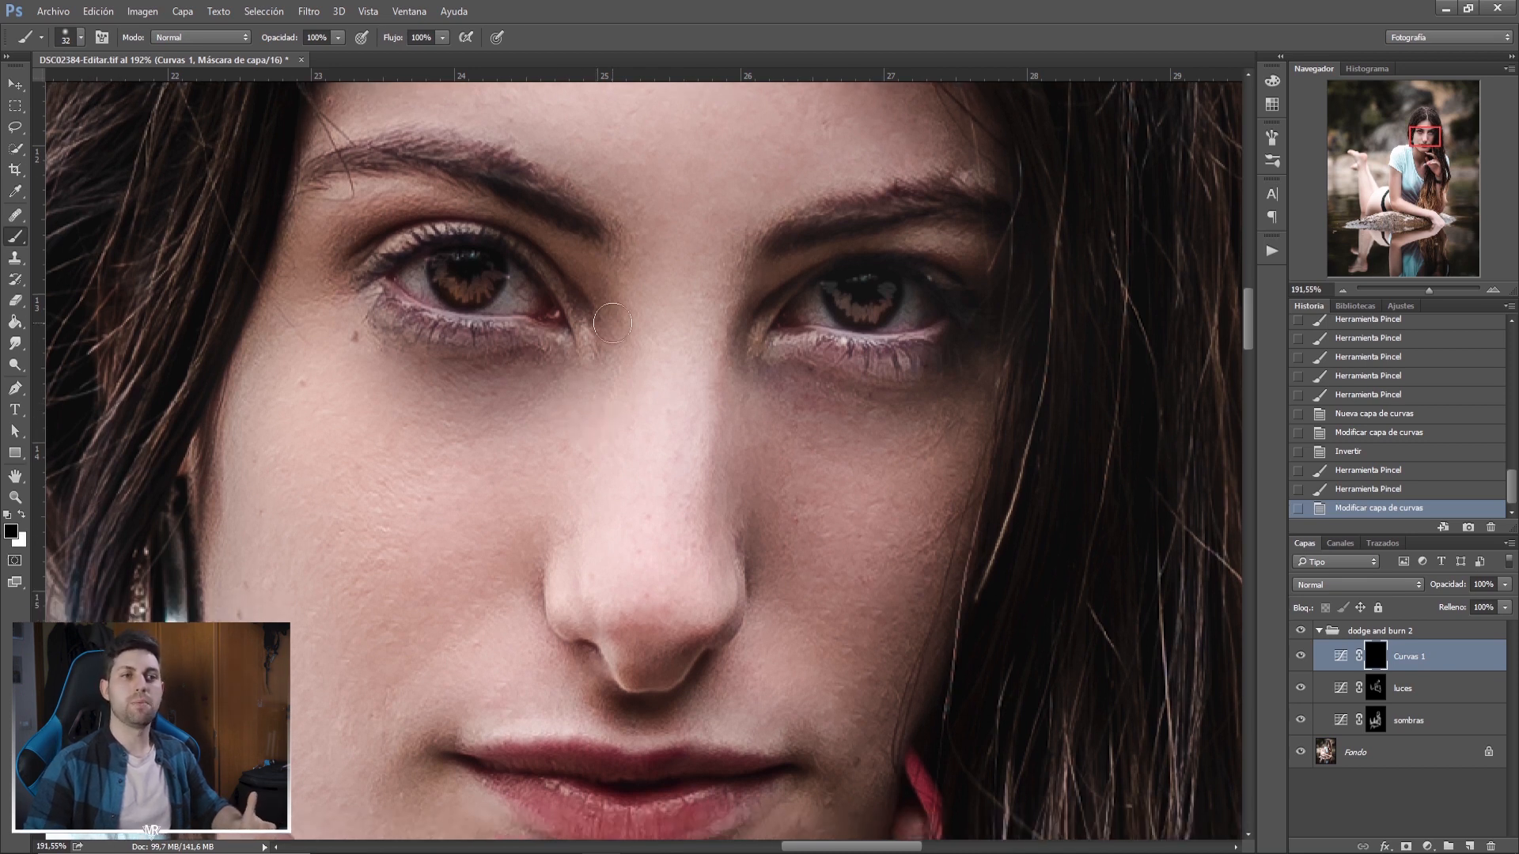
key("[")
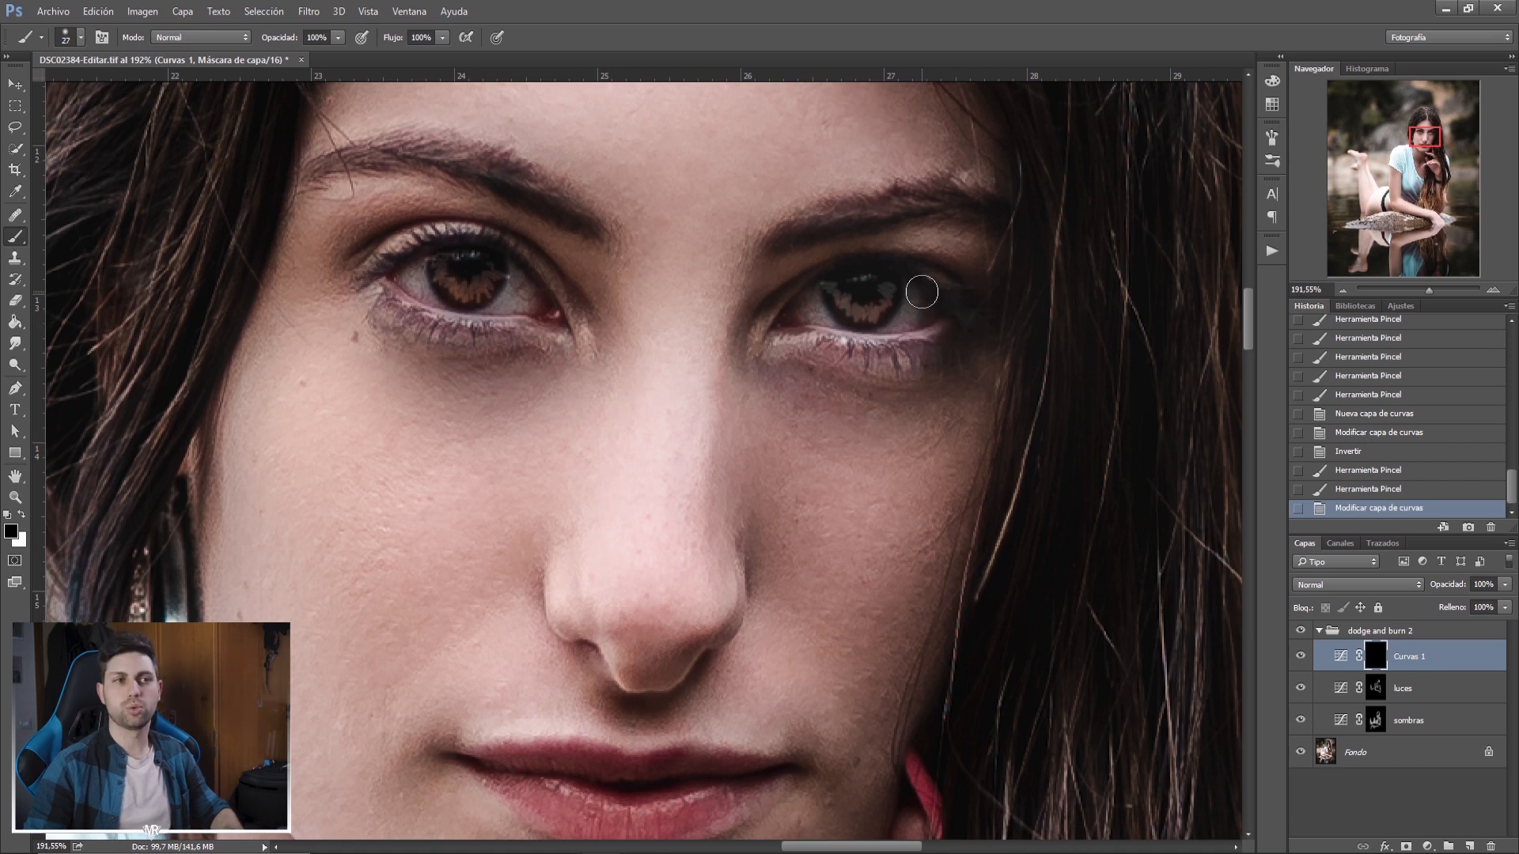
scroll(918, 291, "down", 1)
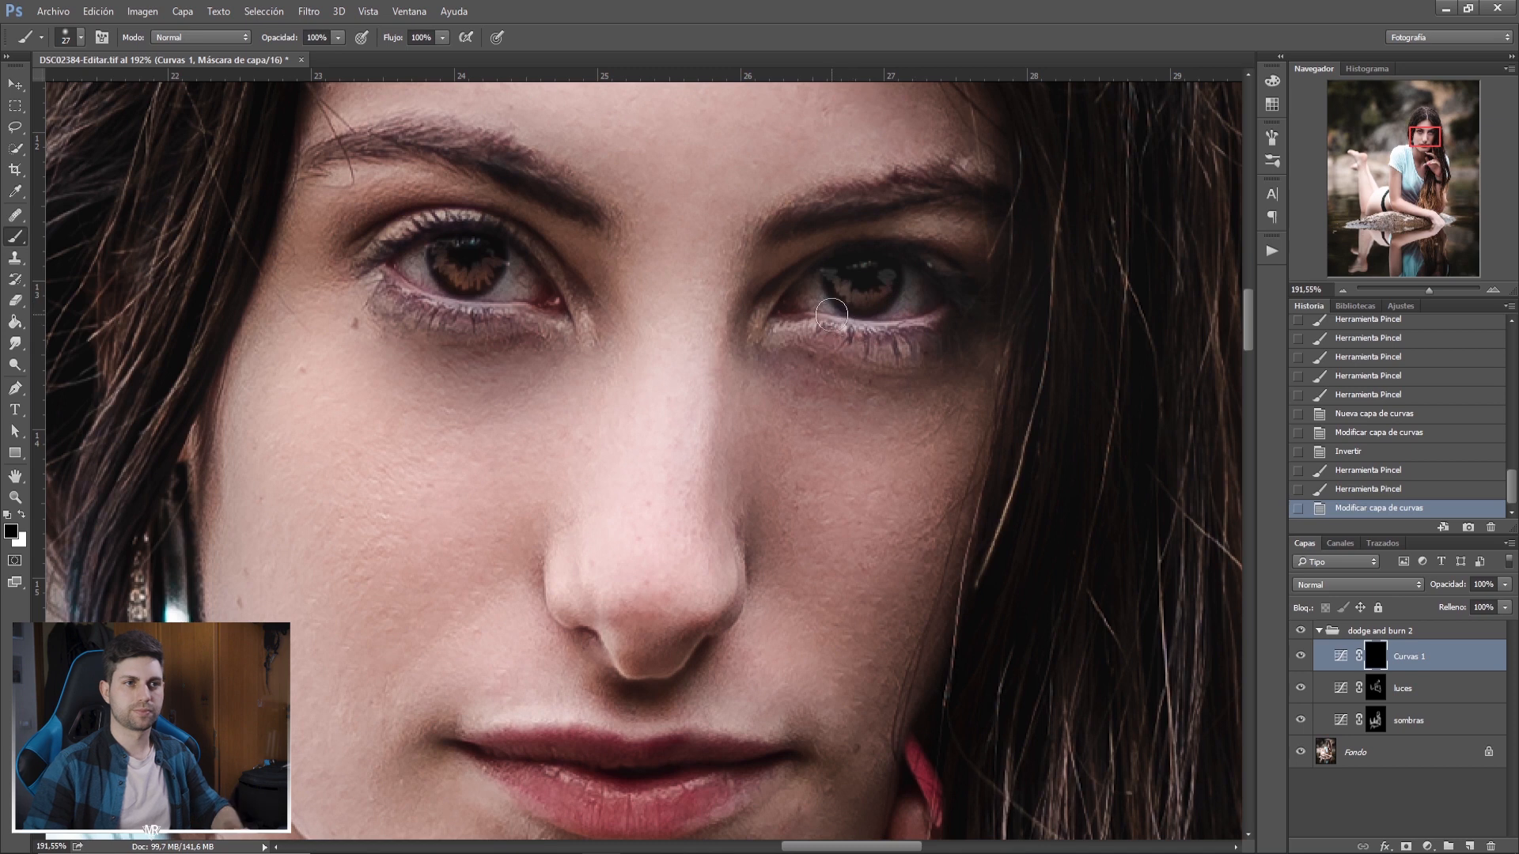
left_click_drag(820, 248, 851, 273)
mouse_move(478, 244)
left_mouse_down()
mouse_move(500, 298)
mouse_move(460, 308)
mouse_move(431, 280)
left_mouse_up()
Readjust the Curvas 1 curve for a subtler iris brightening and touch up the mask at the eye beside the long hair.
left_click(1340, 655)
double_click(1337, 645)
left_click_drag(890, 201, 1185, 352)
left_click_drag(1083, 486, 1065, 489)
left_click(1233, 338)
left_click(925, 287)
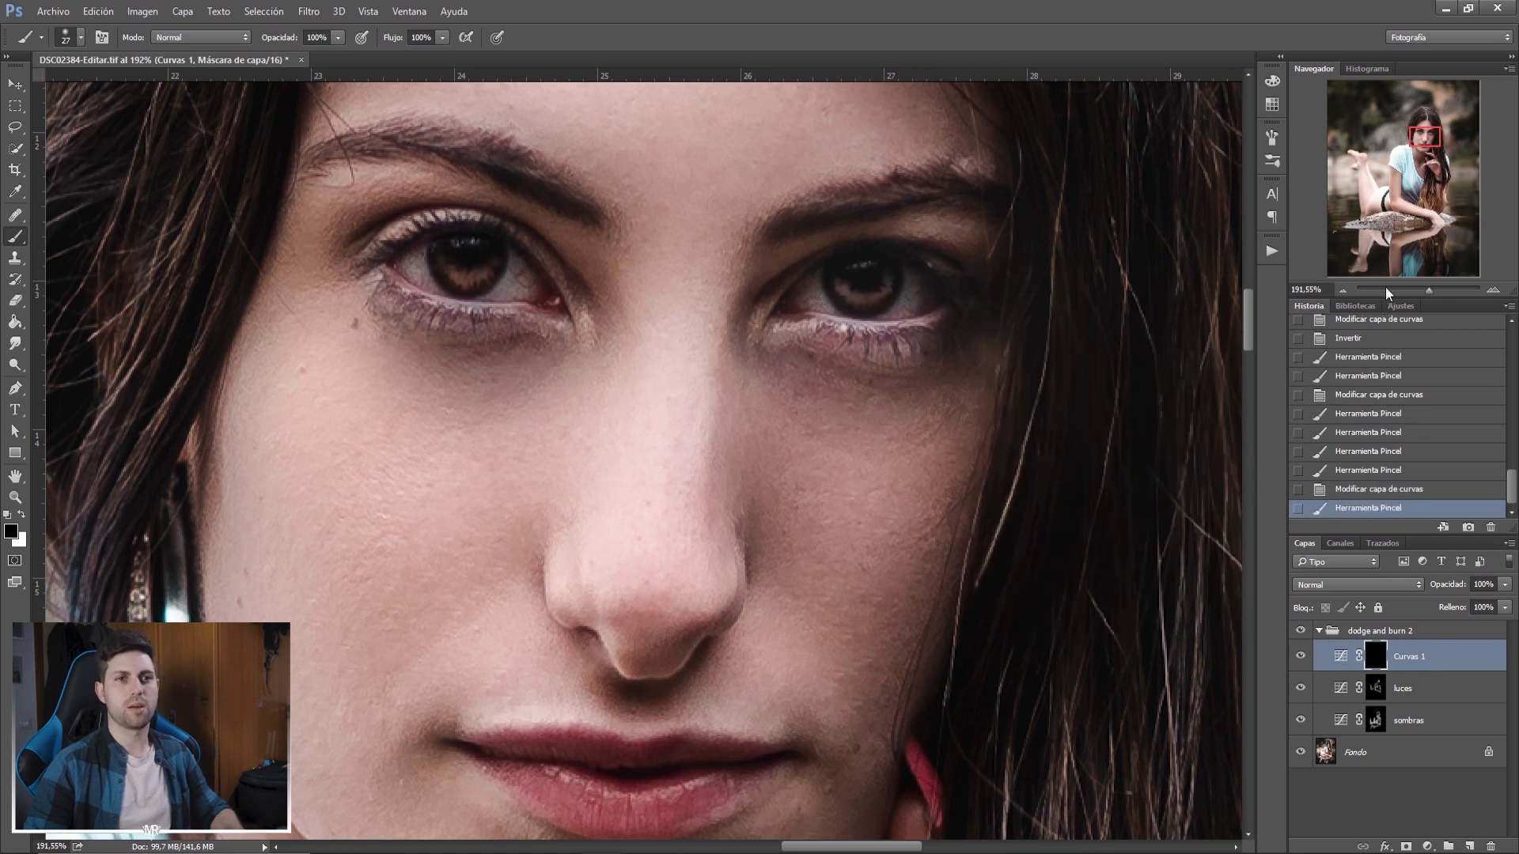
Soften the painted irises by applying a Gaussian Blur with a radius of 1.1 pixels to the Curvas 1 mask.
left_click(310, 12)
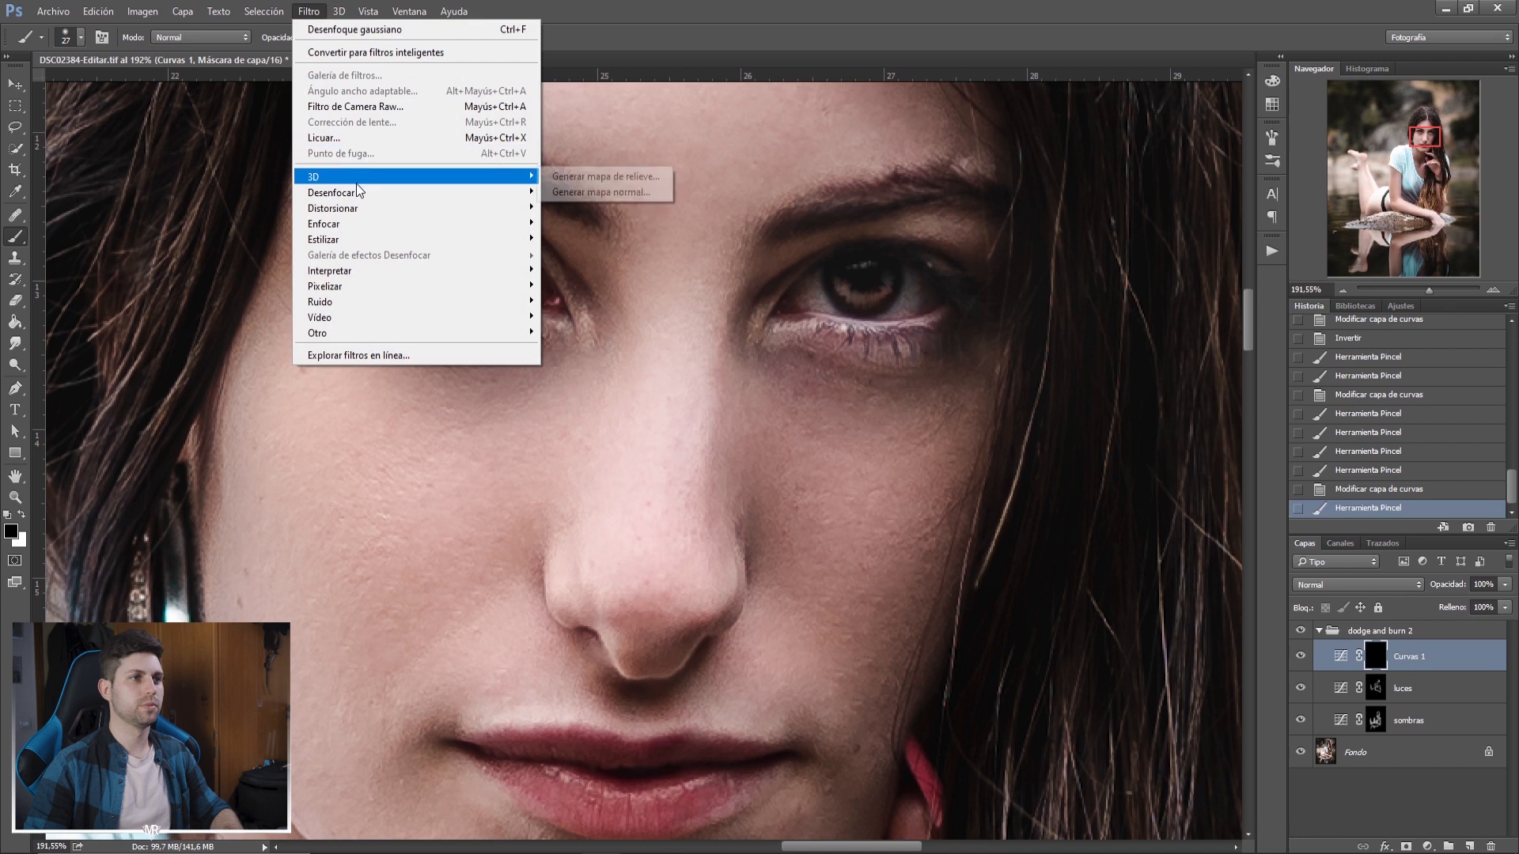
mouse_move(376, 190)
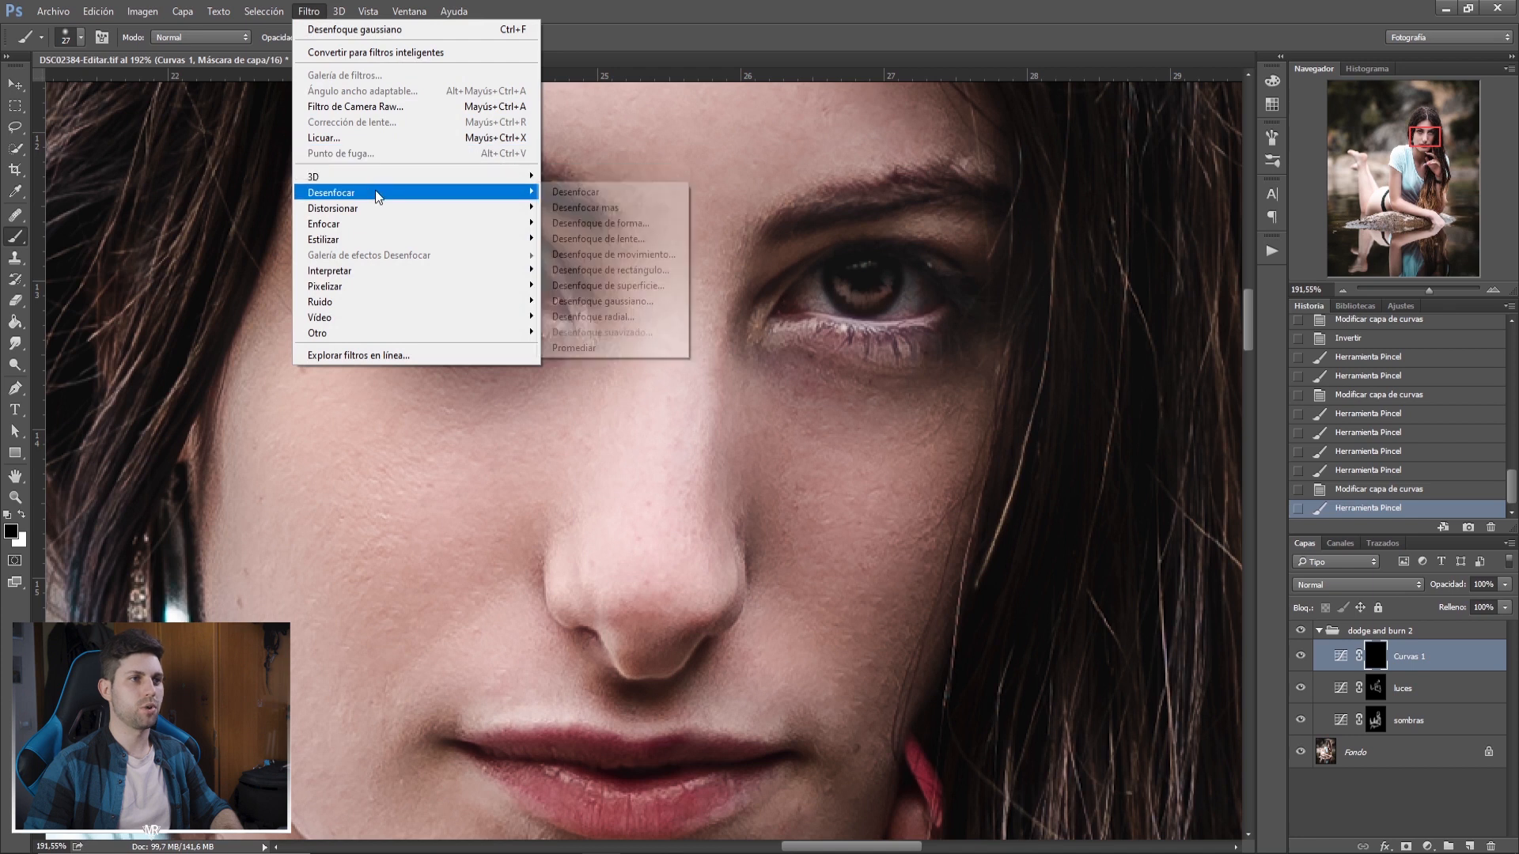
left_click(654, 306)
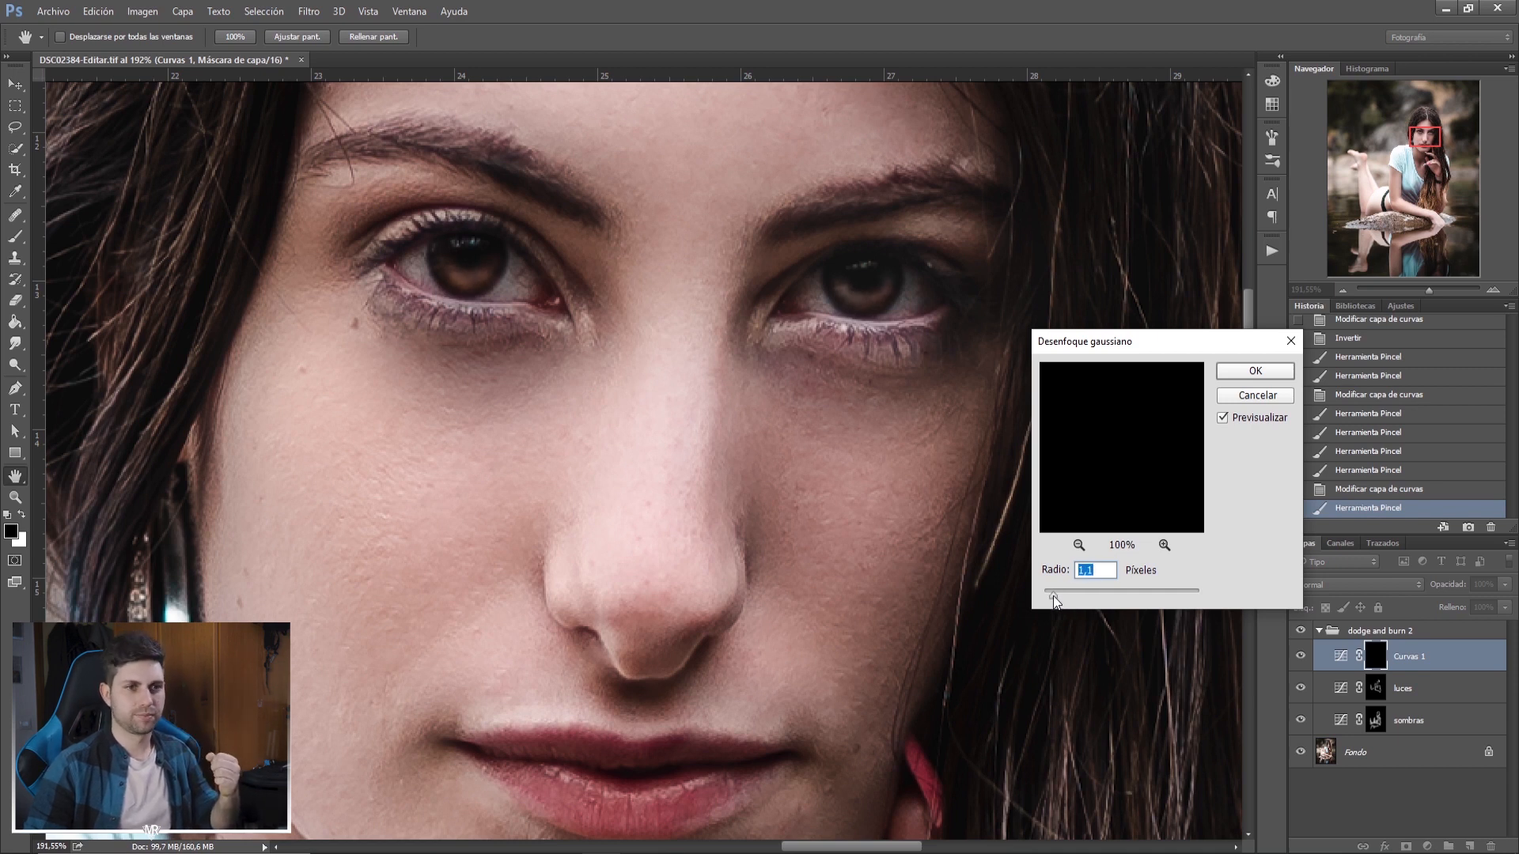
key("Return")
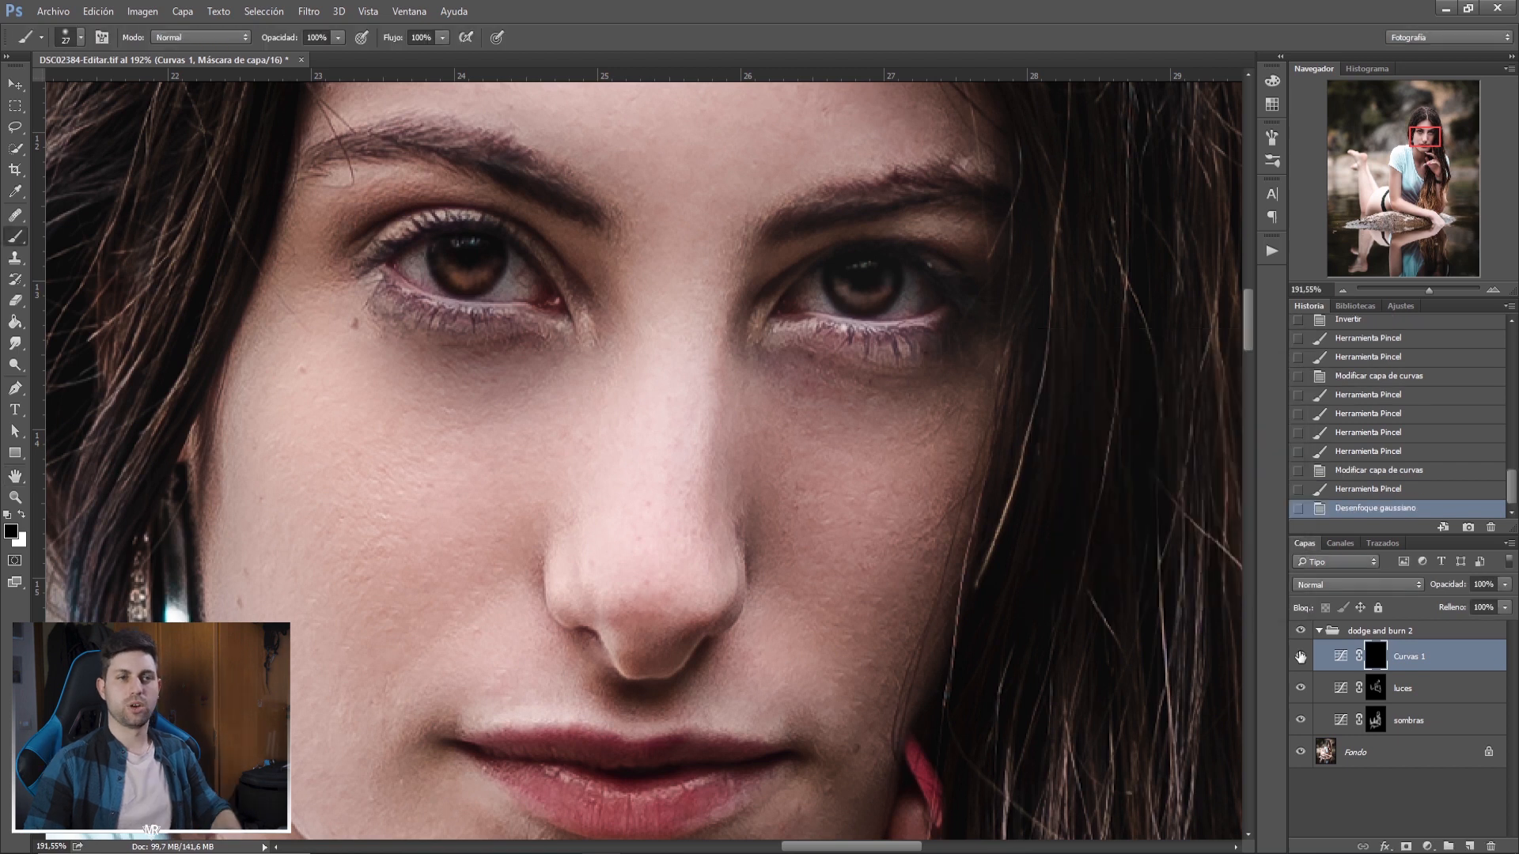
Hide and show the Curvas 1 layer repeatedly to compare the eyes with and without the iris brightening.
left_click(1301, 656)
left_click(1301, 656)
left_click(1301, 656)
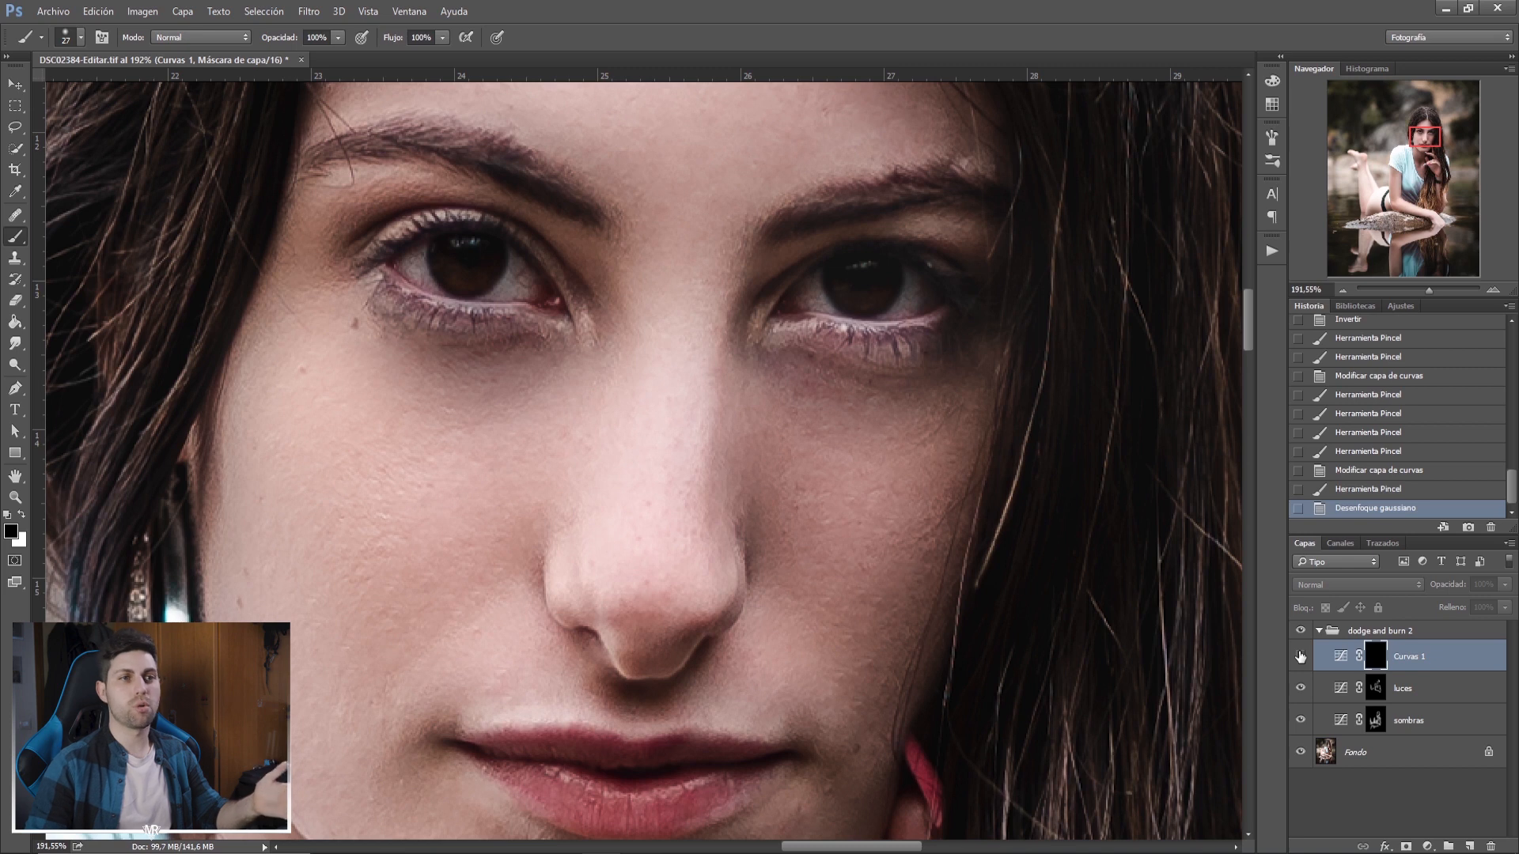
left_click(1301, 657)
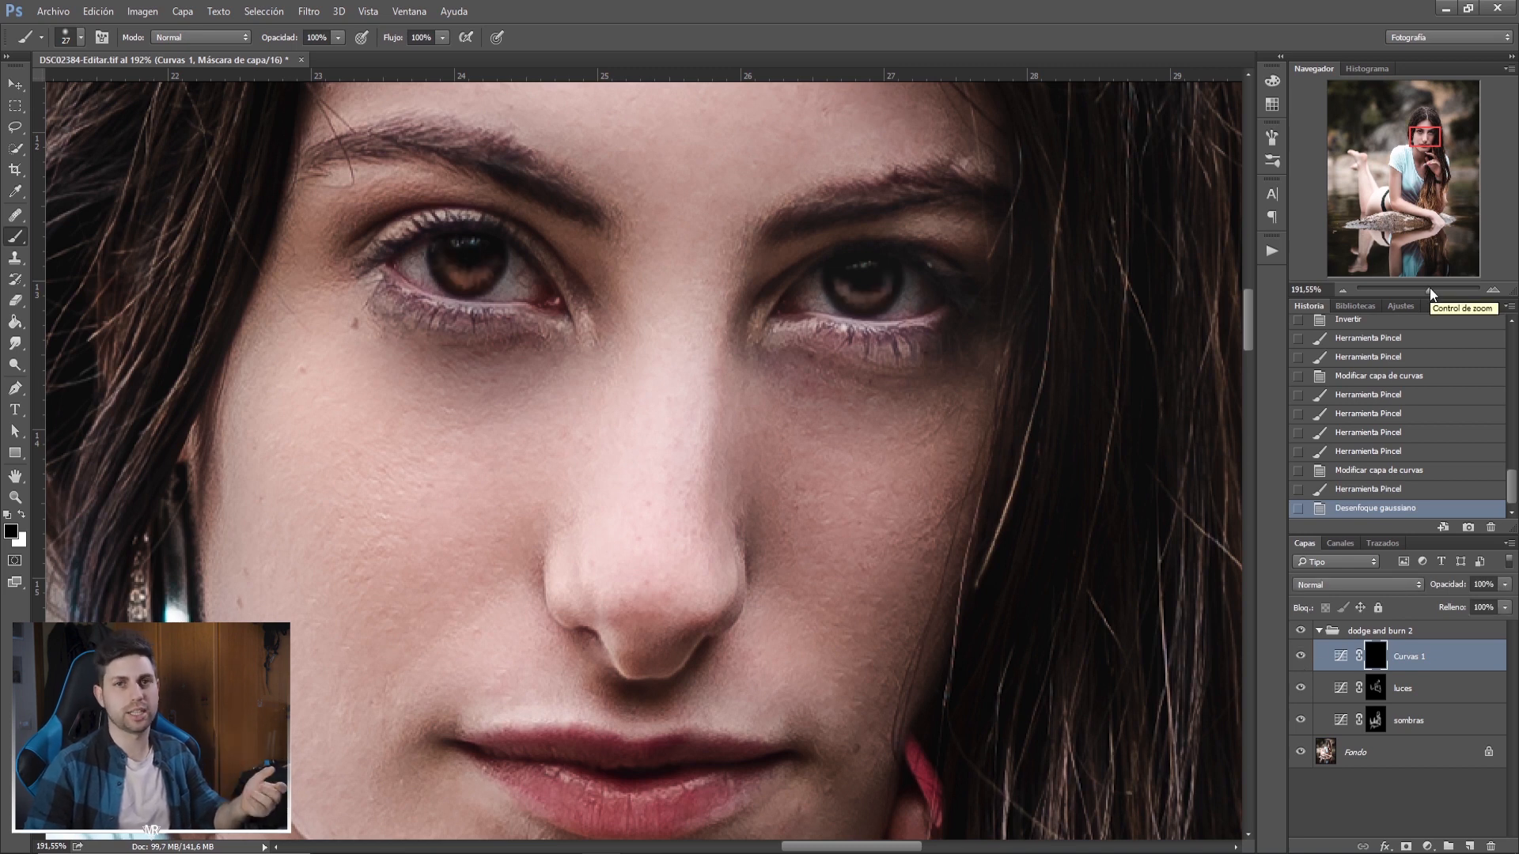
left_click_drag(1433, 290, 1403, 292)
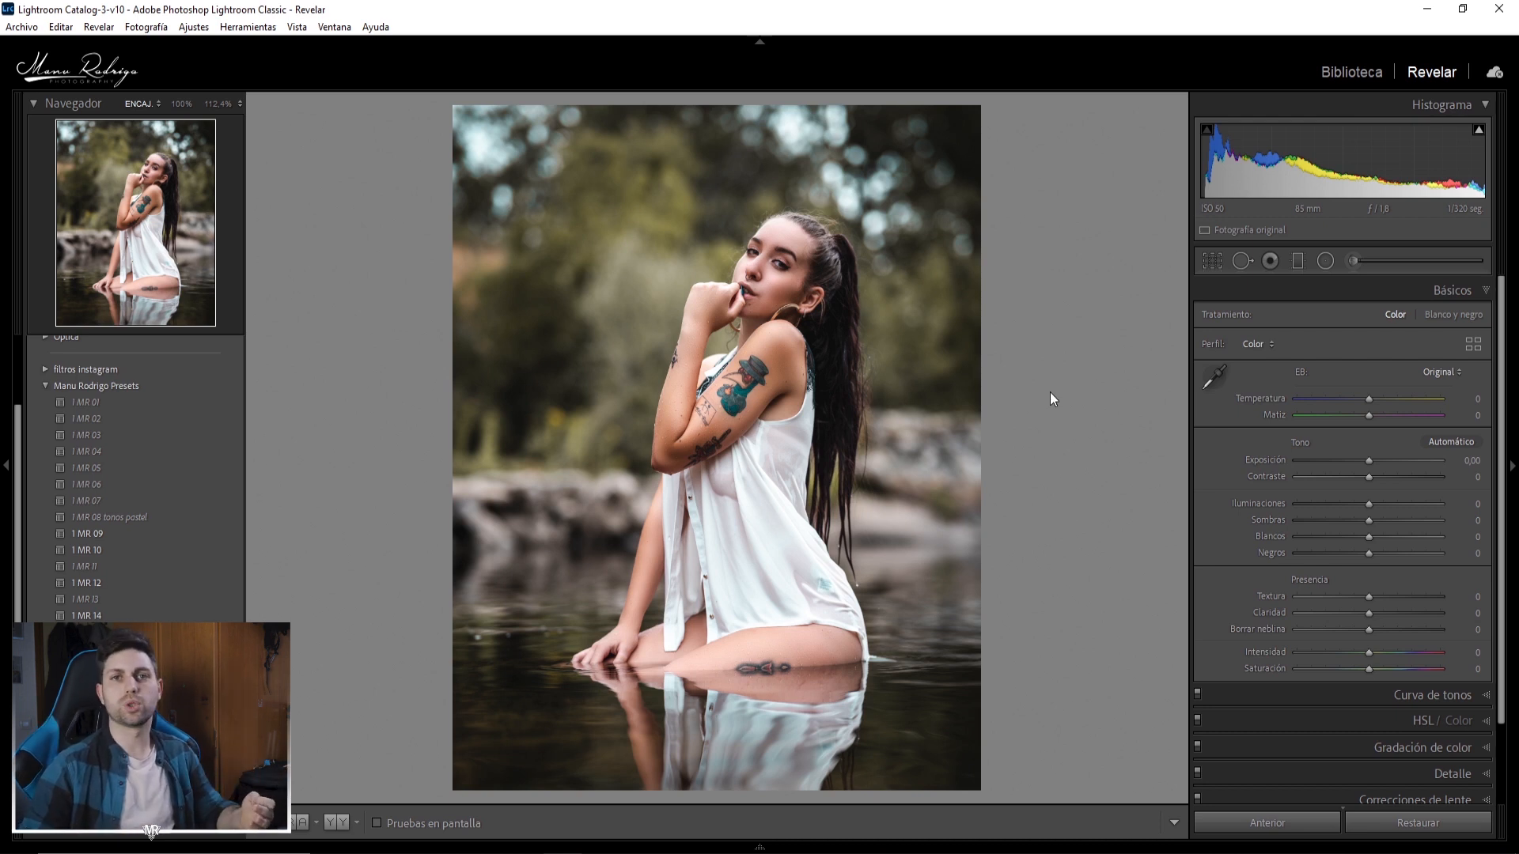
In Lightroom Classic, burn the shaded upper arm using an adjustment brush with Exposure -0.66 and Shadows -17.
left_click(1354, 262)
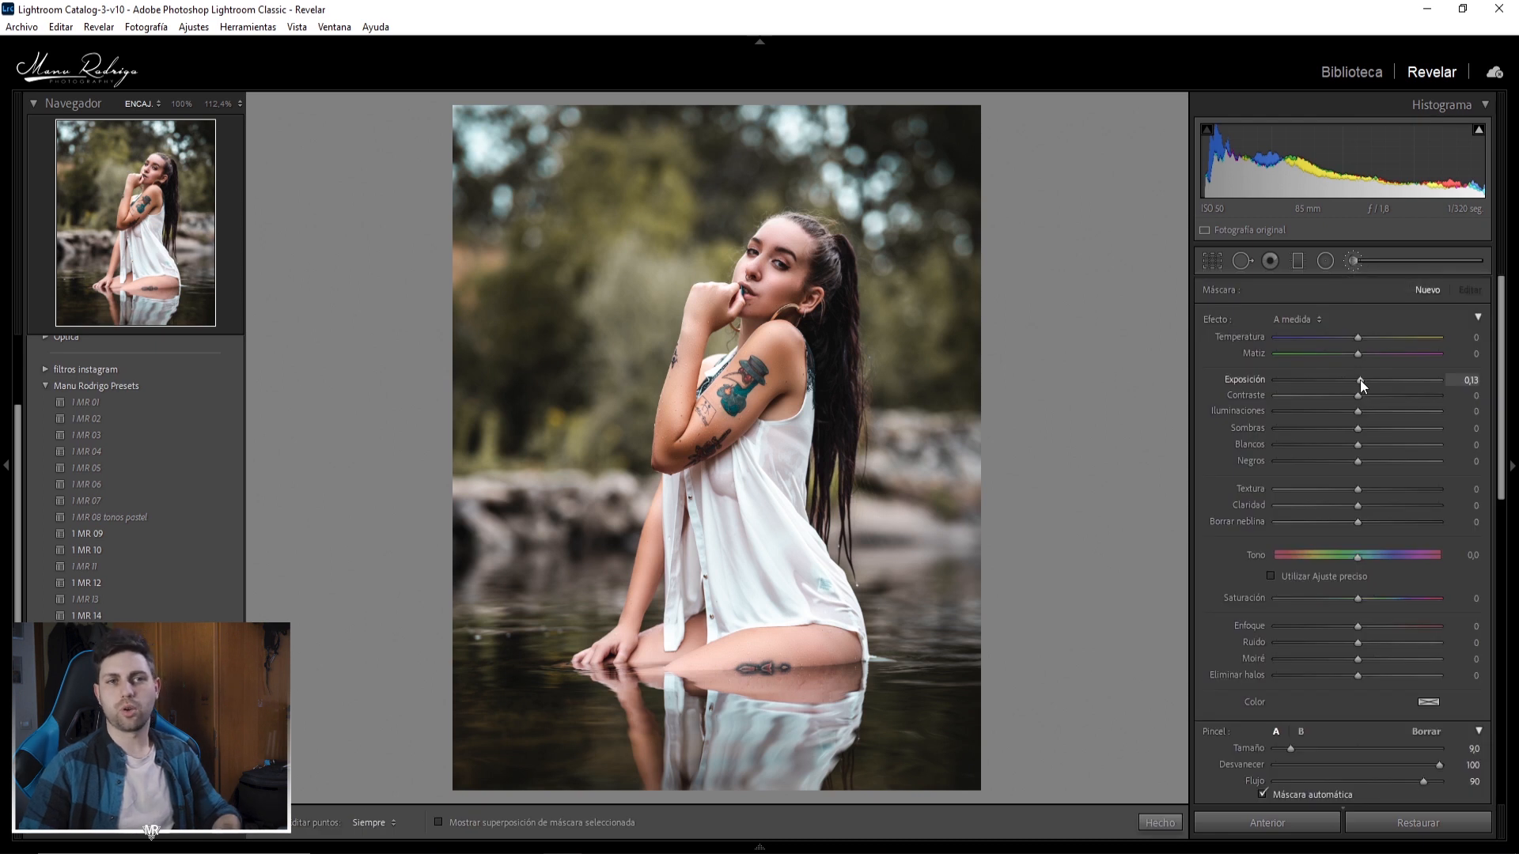
left_click_drag(1360, 380, 1350, 383)
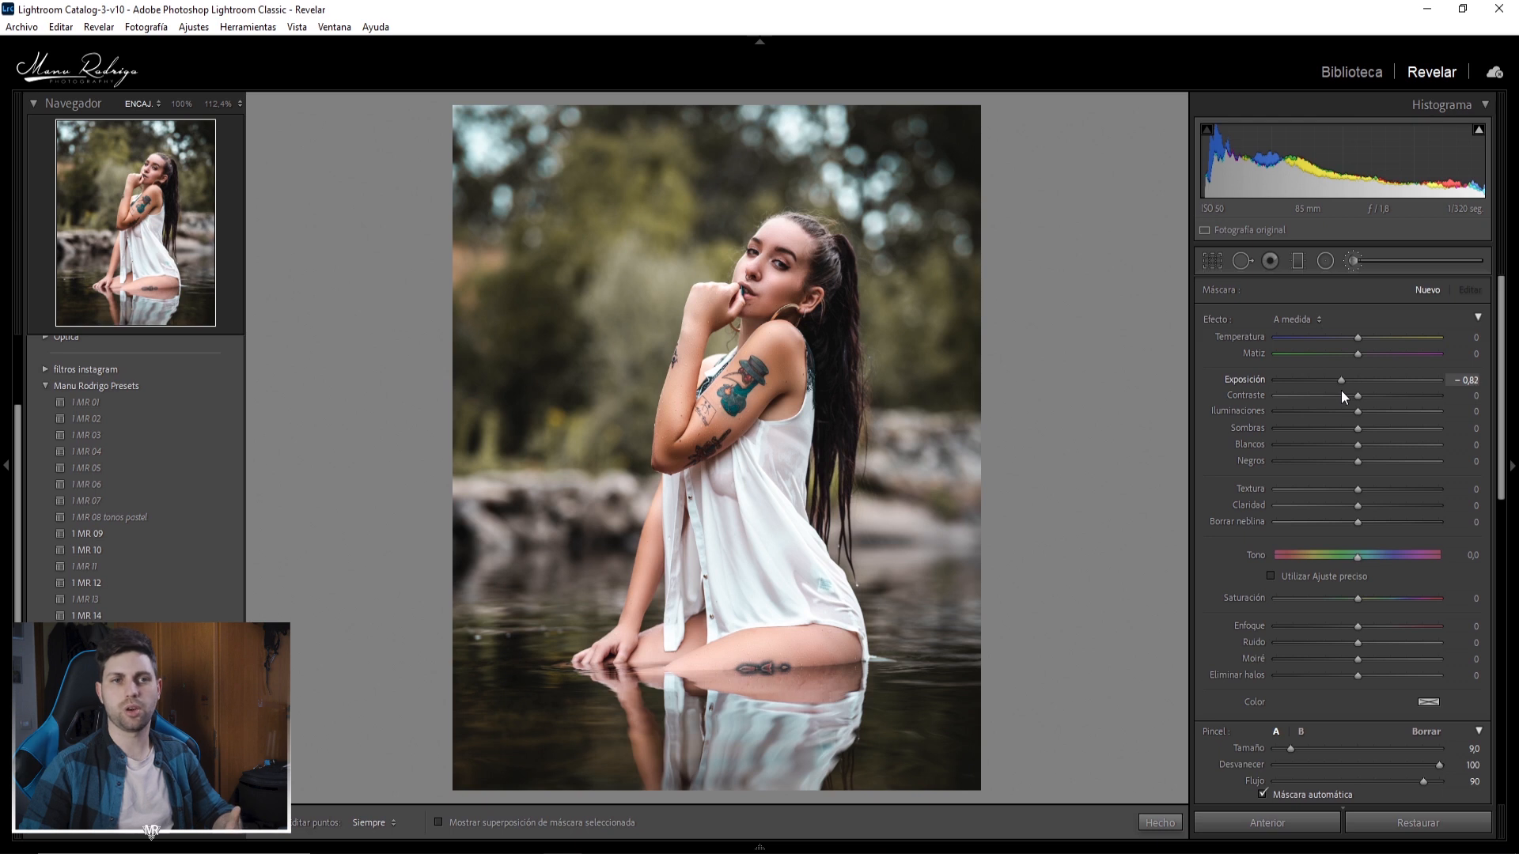
left_click_drag(1350, 432, 1342, 435)
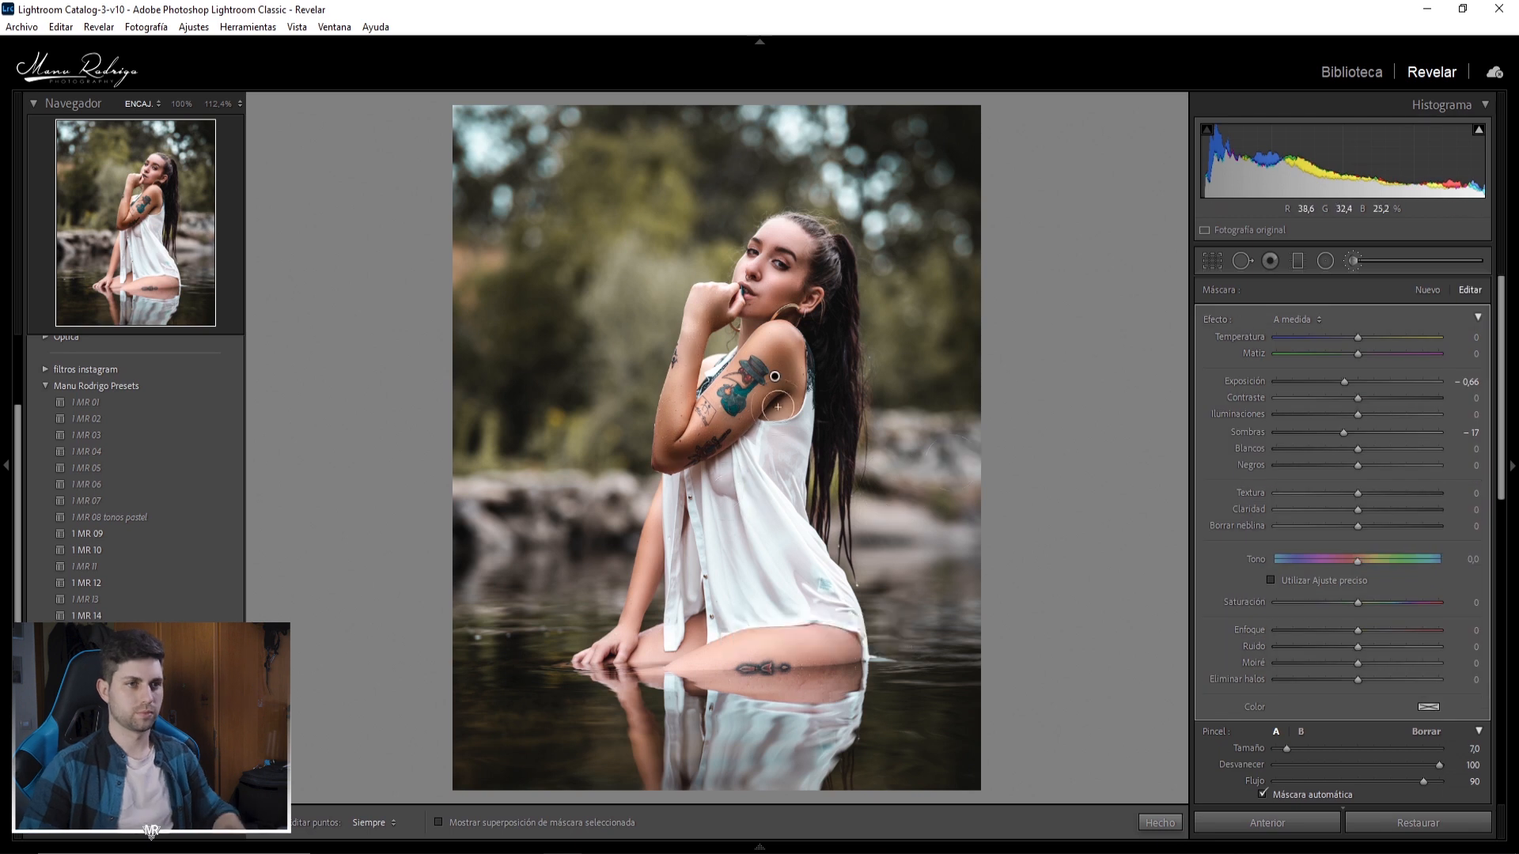
left_click(213, 105)
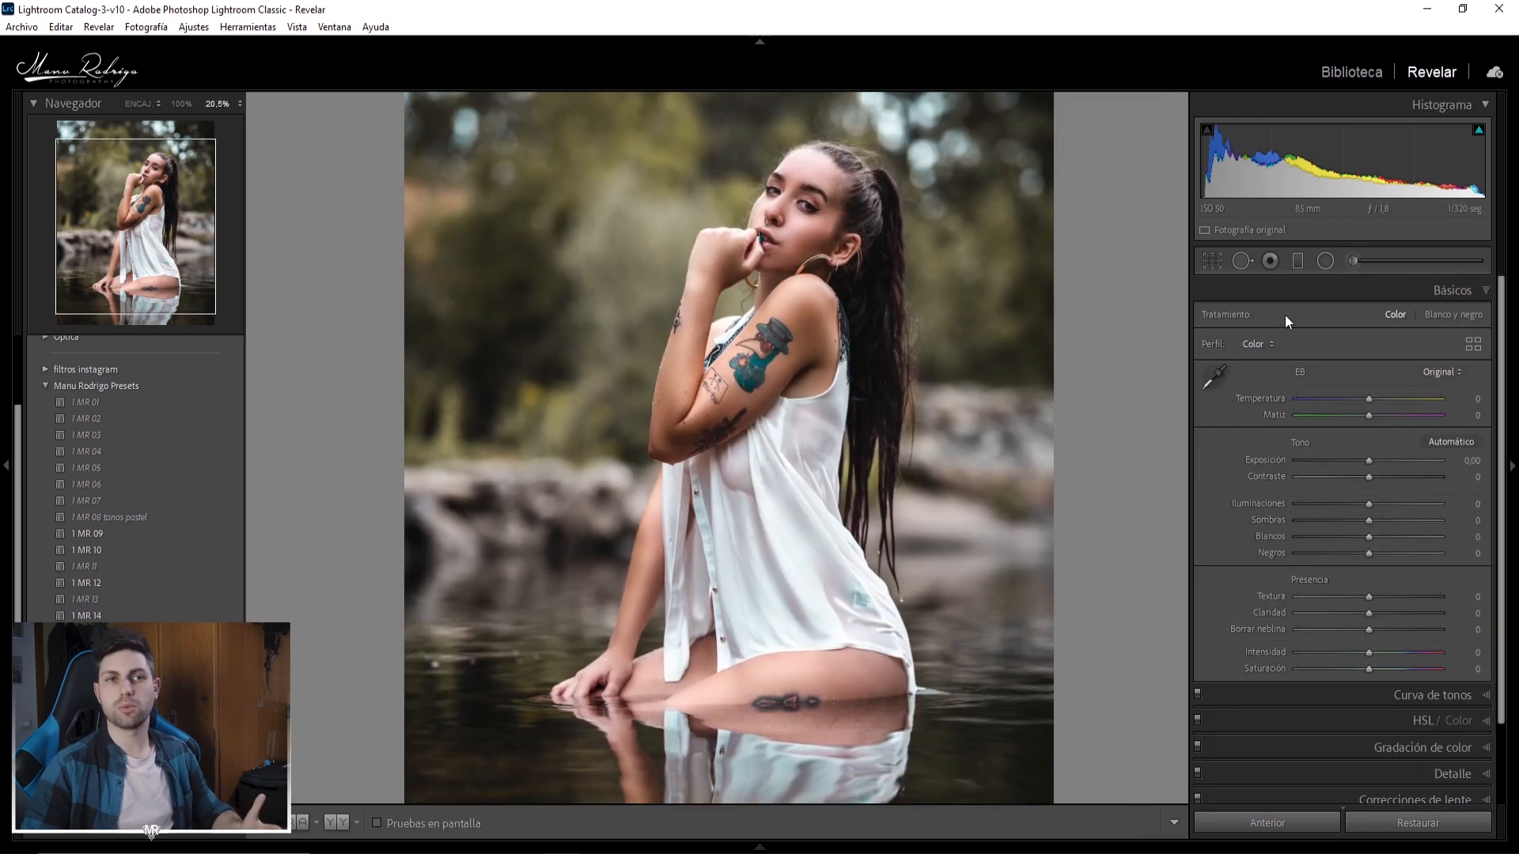
Start a new adjustment brush for dodging with Exposure 0.74, Highlights 21 and Shadows reset to 0.
left_click(1349, 255)
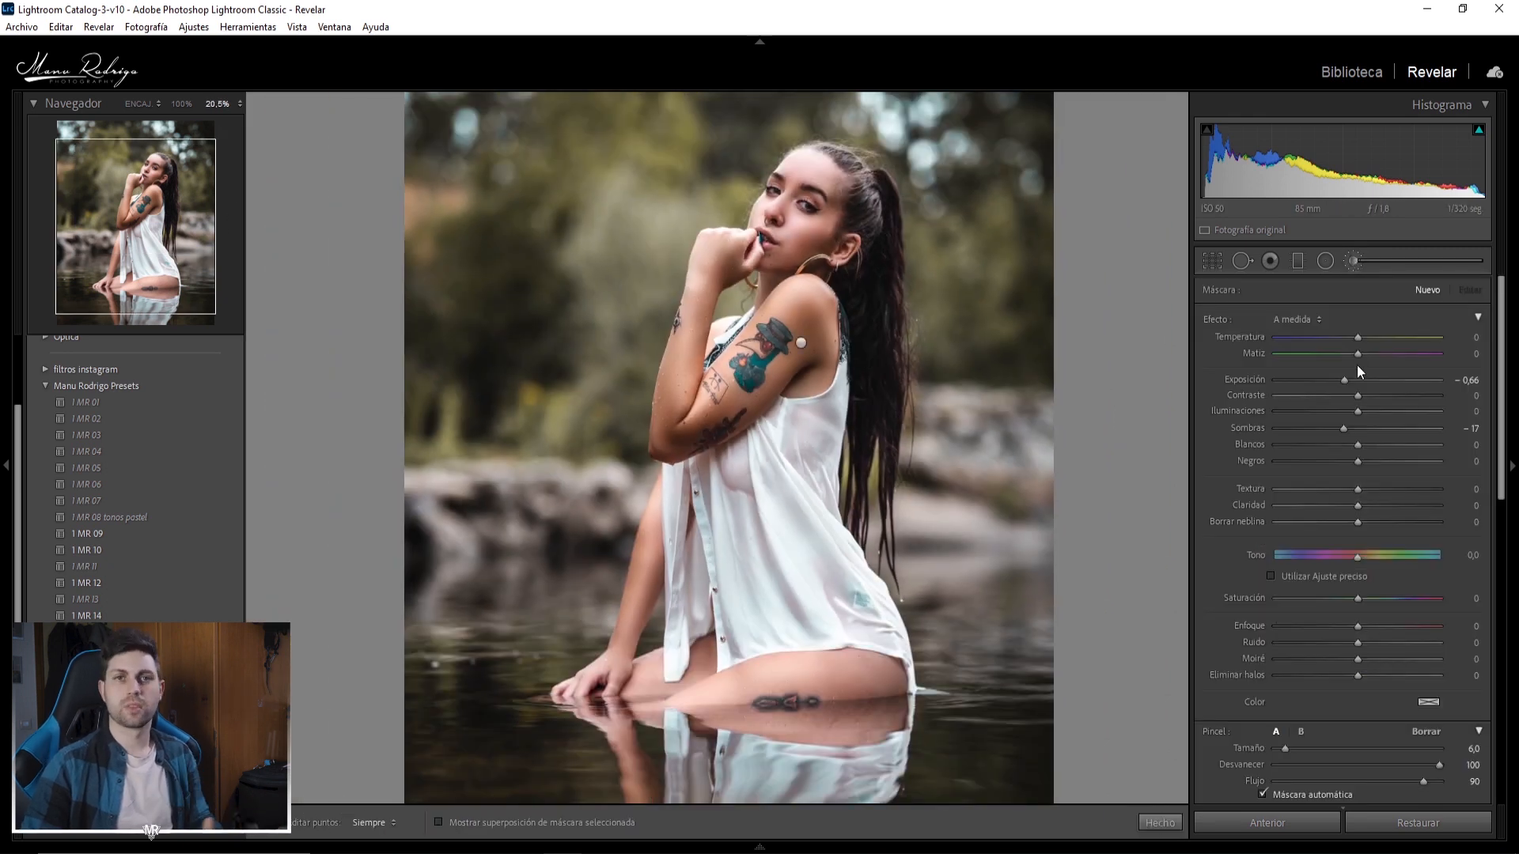
left_click_drag(1342, 381, 1349, 429)
double_click(1345, 428)
left_click_drag(1378, 411, 1380, 412)
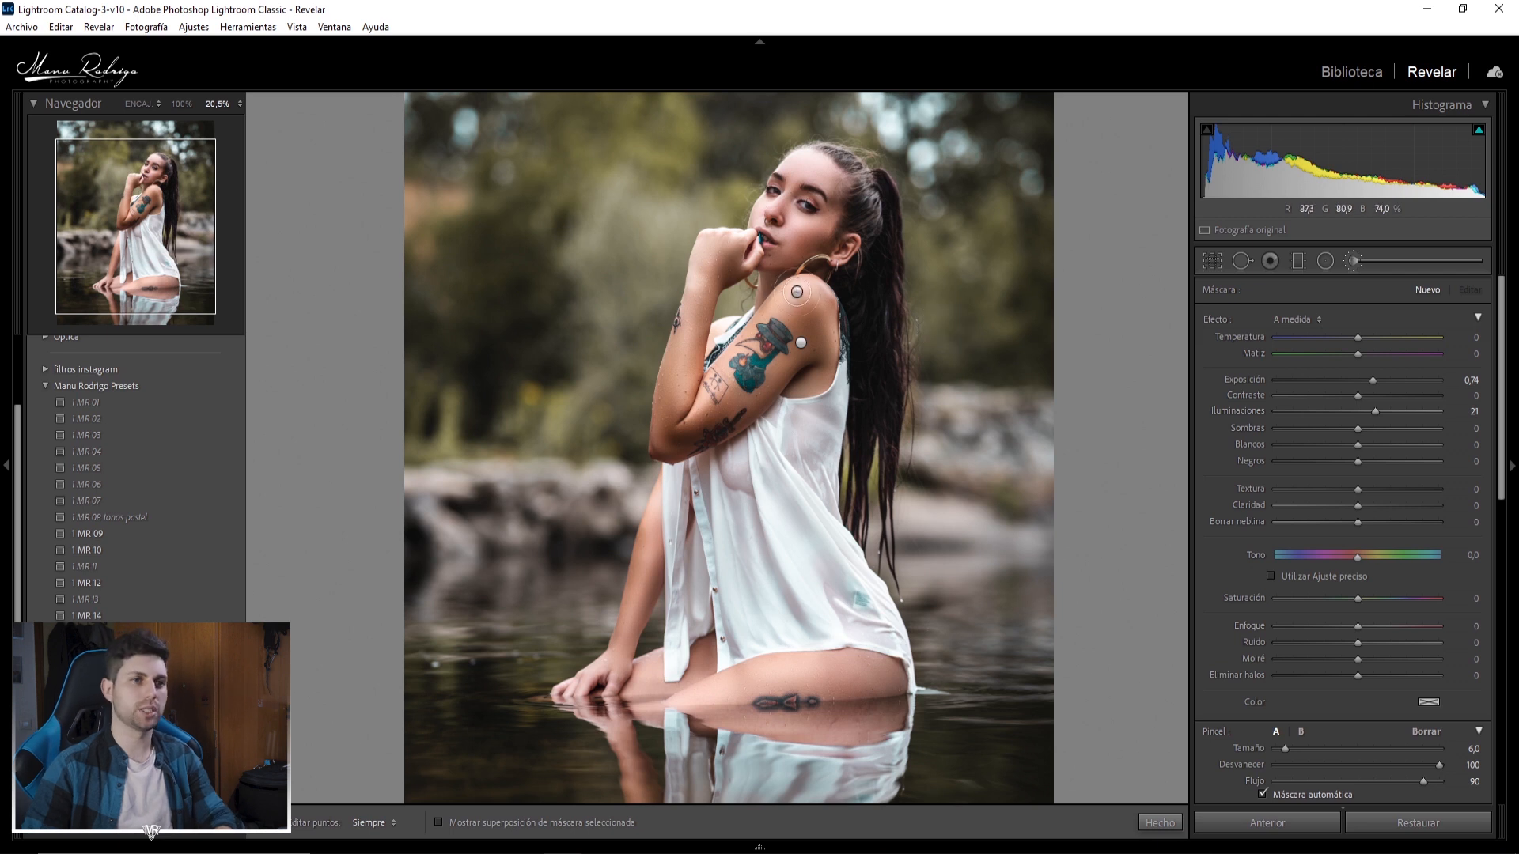
Paint the highlights on the woman's shoulder and face with the dodging brush, and finish the brush adjustment.
left_click(797, 292)
left_click(151, 174)
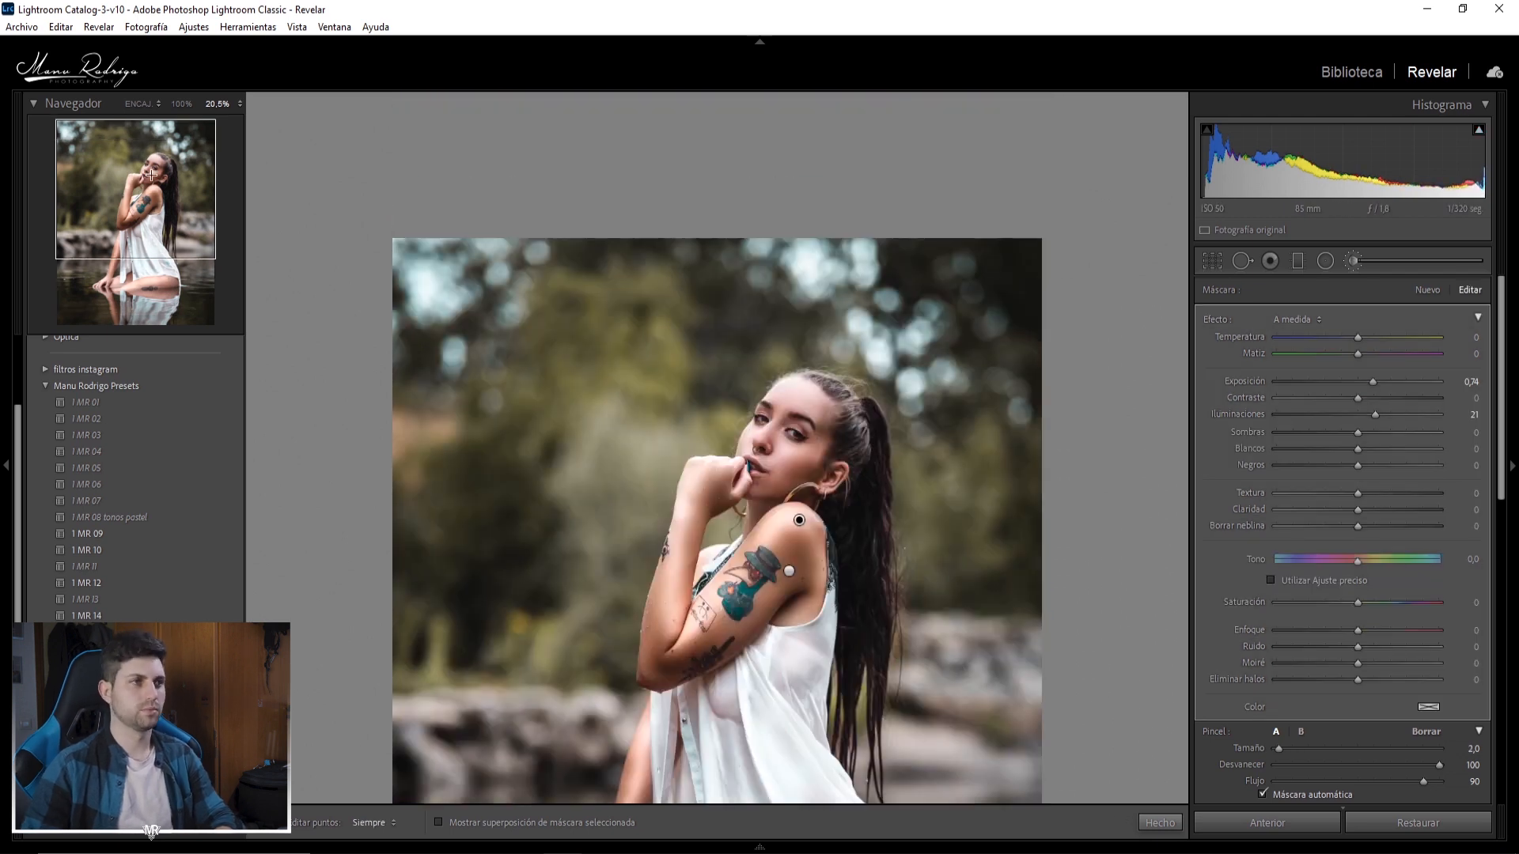
left_click(1354, 260)
left_click(791, 443)
left_click(1354, 260)
left_click(788, 546)
mouse_move(658, 540)
left_mouse_down()
mouse_move(779, 364)
mouse_move(877, 271)
left_mouse_up()
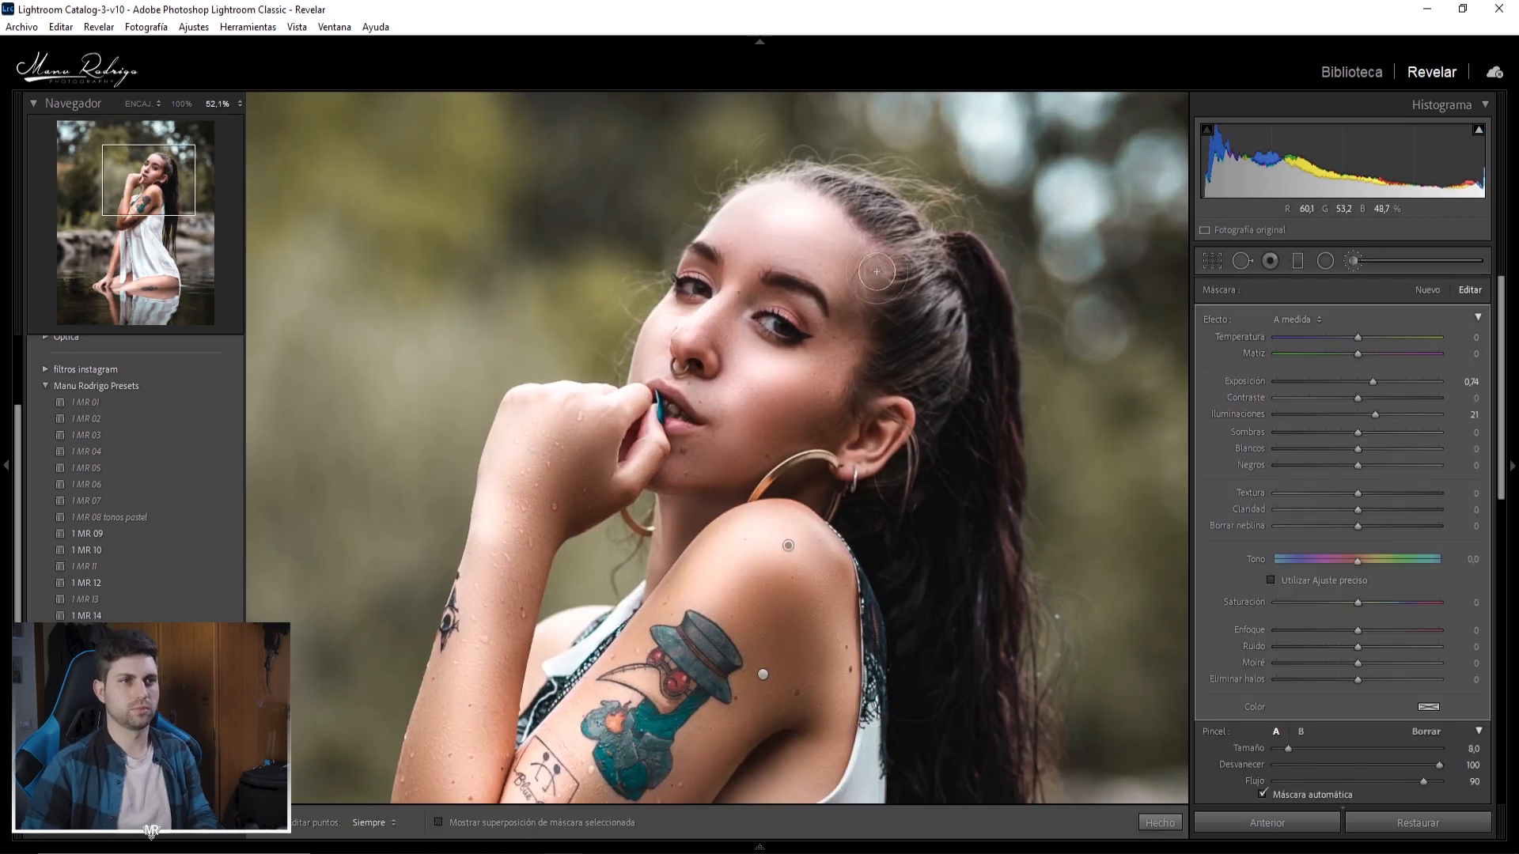
left_click(1160, 823)
Soften the dodging adjustment to Exposure 0.23 and Highlights 11, and ease the arm's burning adjustment with Shadows -16 and a less negative Exposure.
left_click(834, 343)
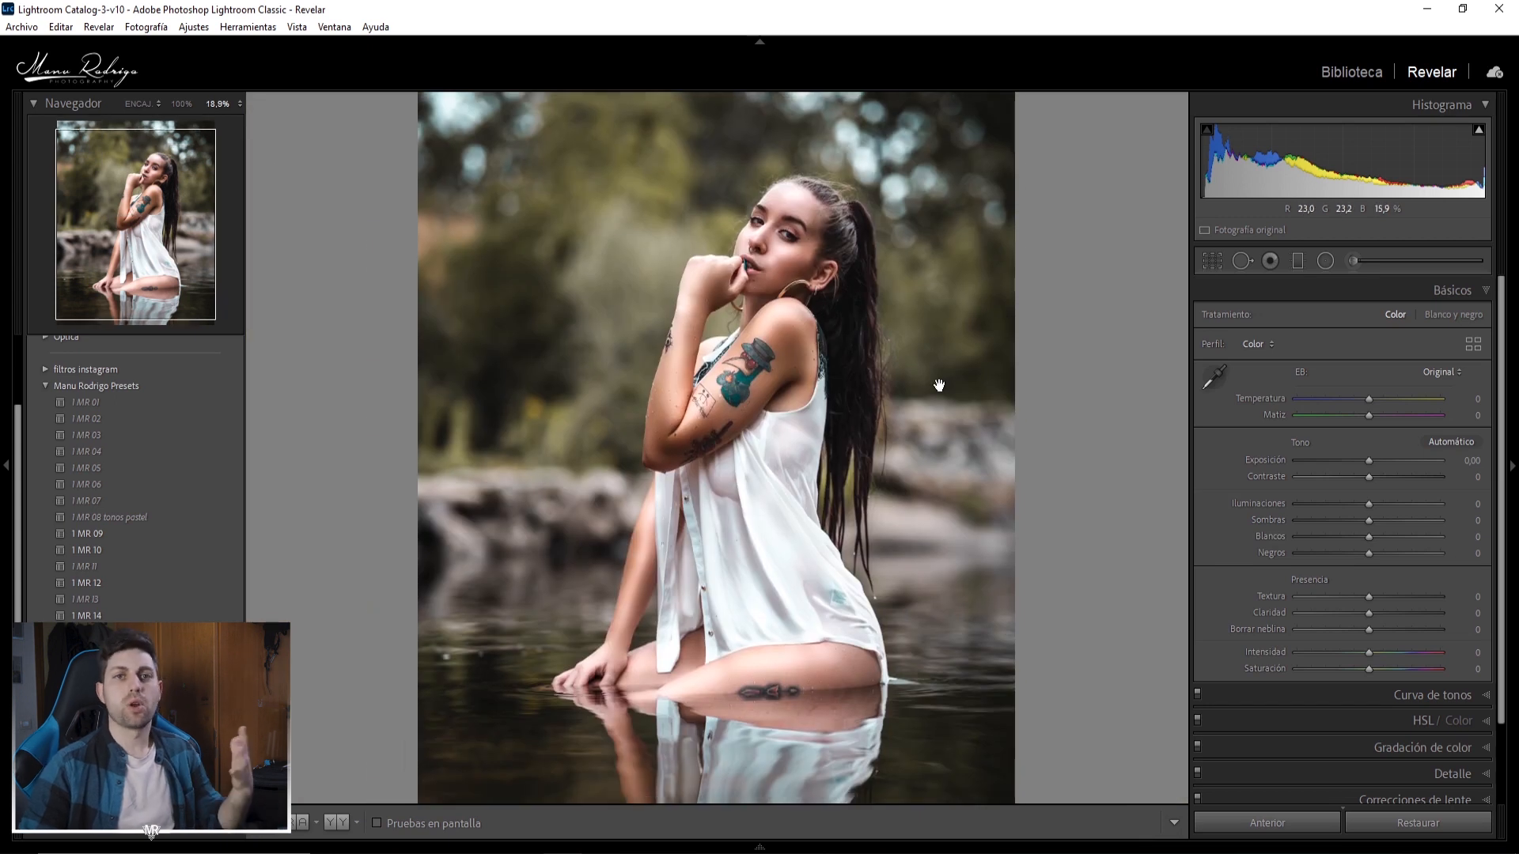
left_click(1354, 260)
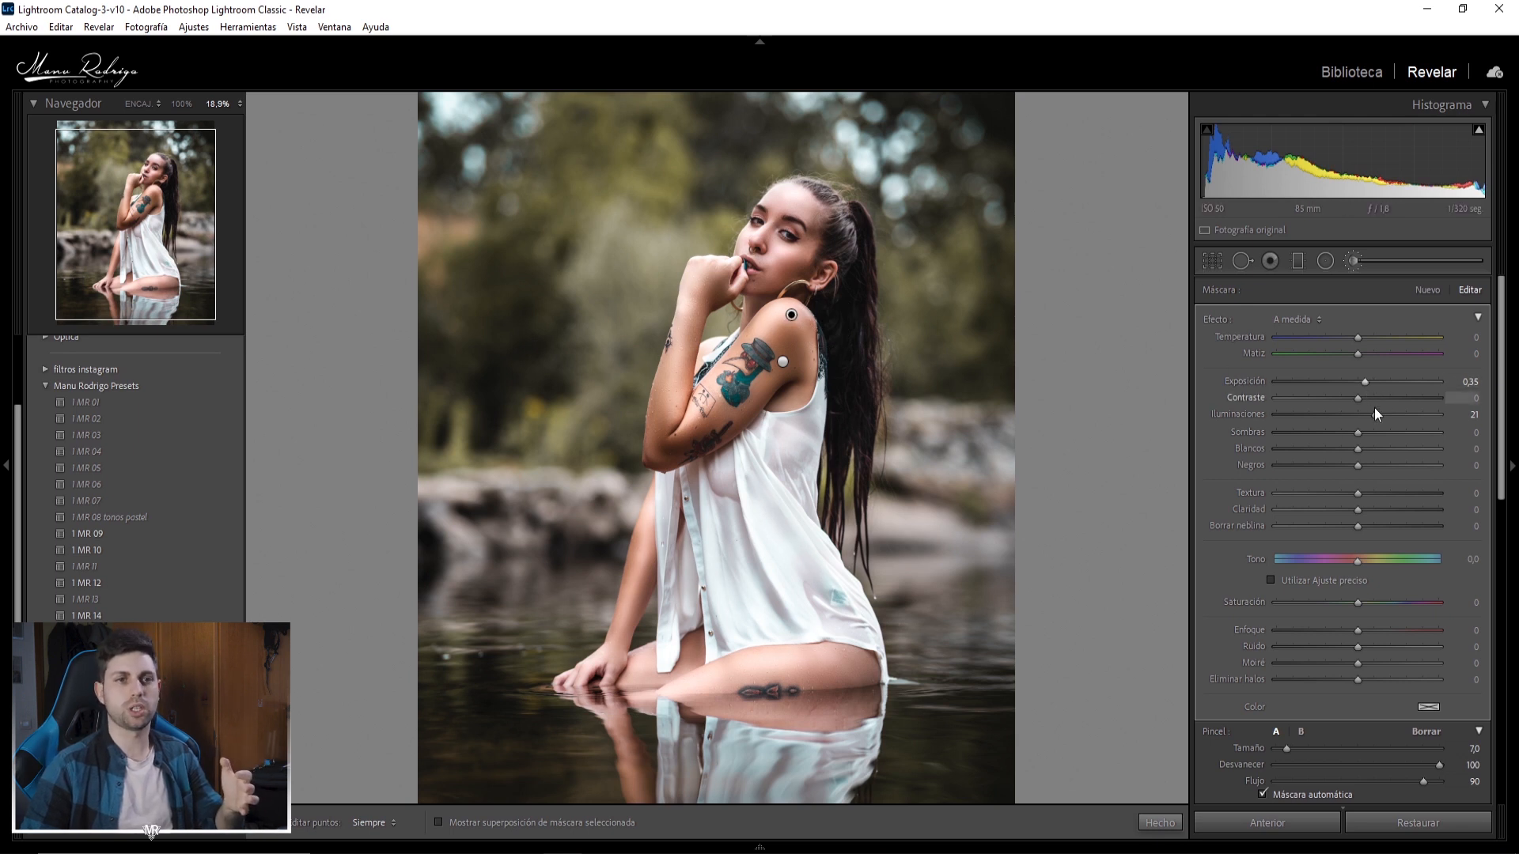
left_click_drag(1371, 413, 1365, 417)
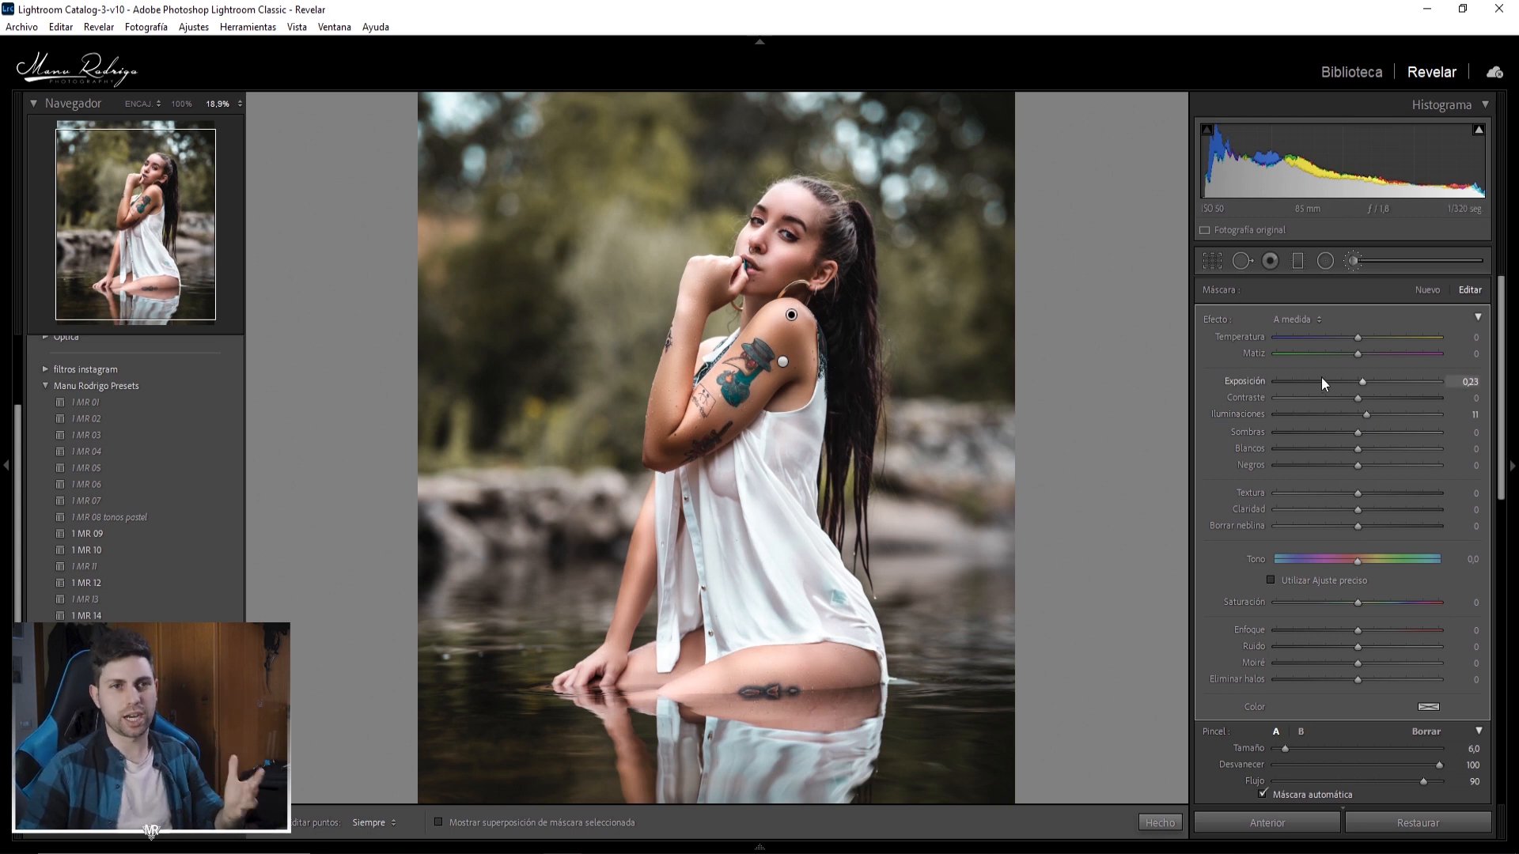
left_click(782, 365)
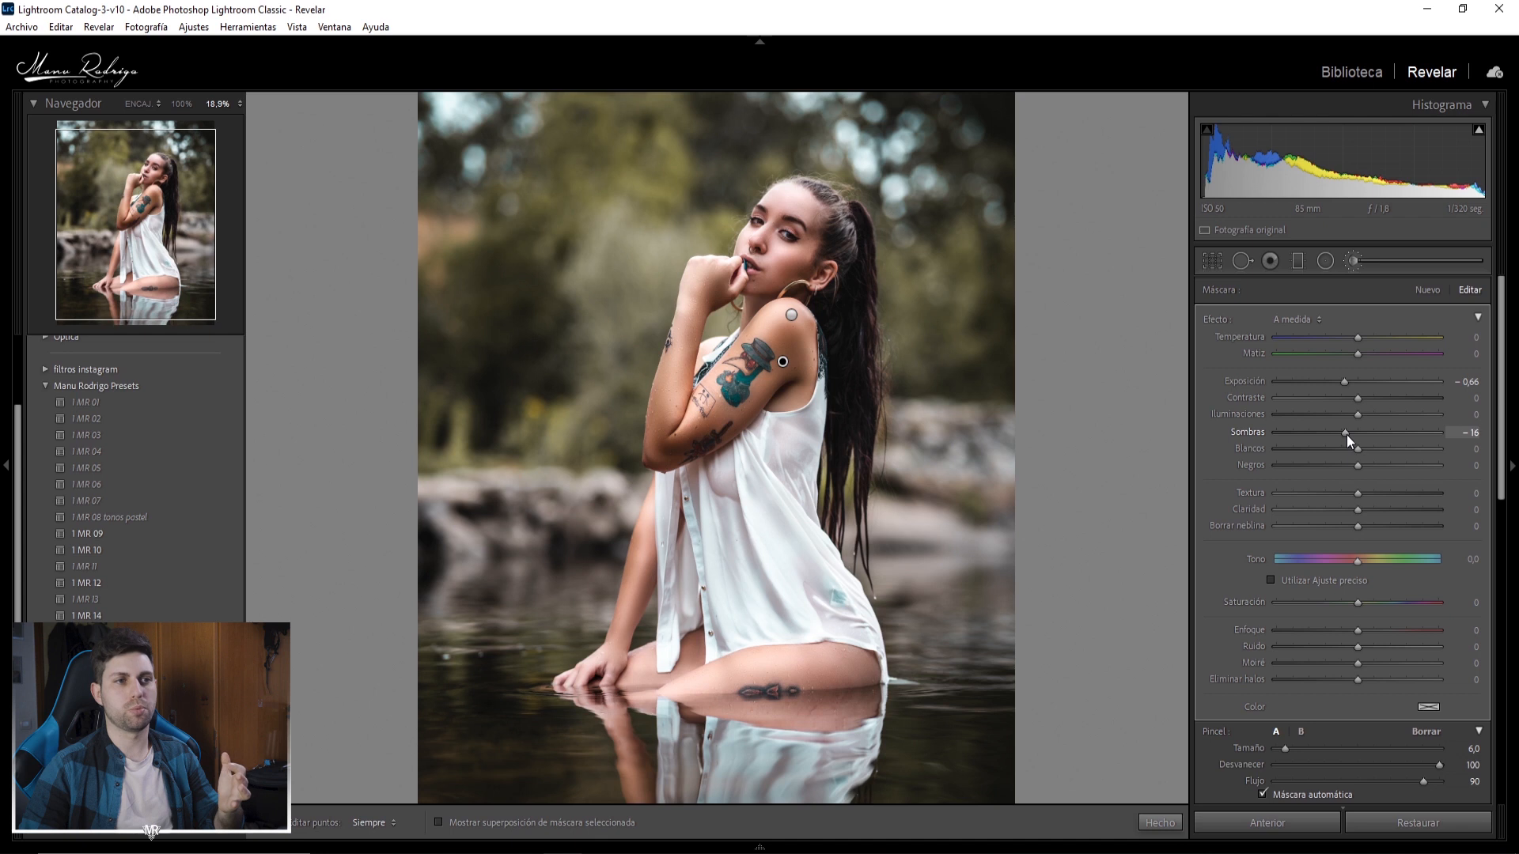
left_click_drag(1343, 382, 1348, 381)
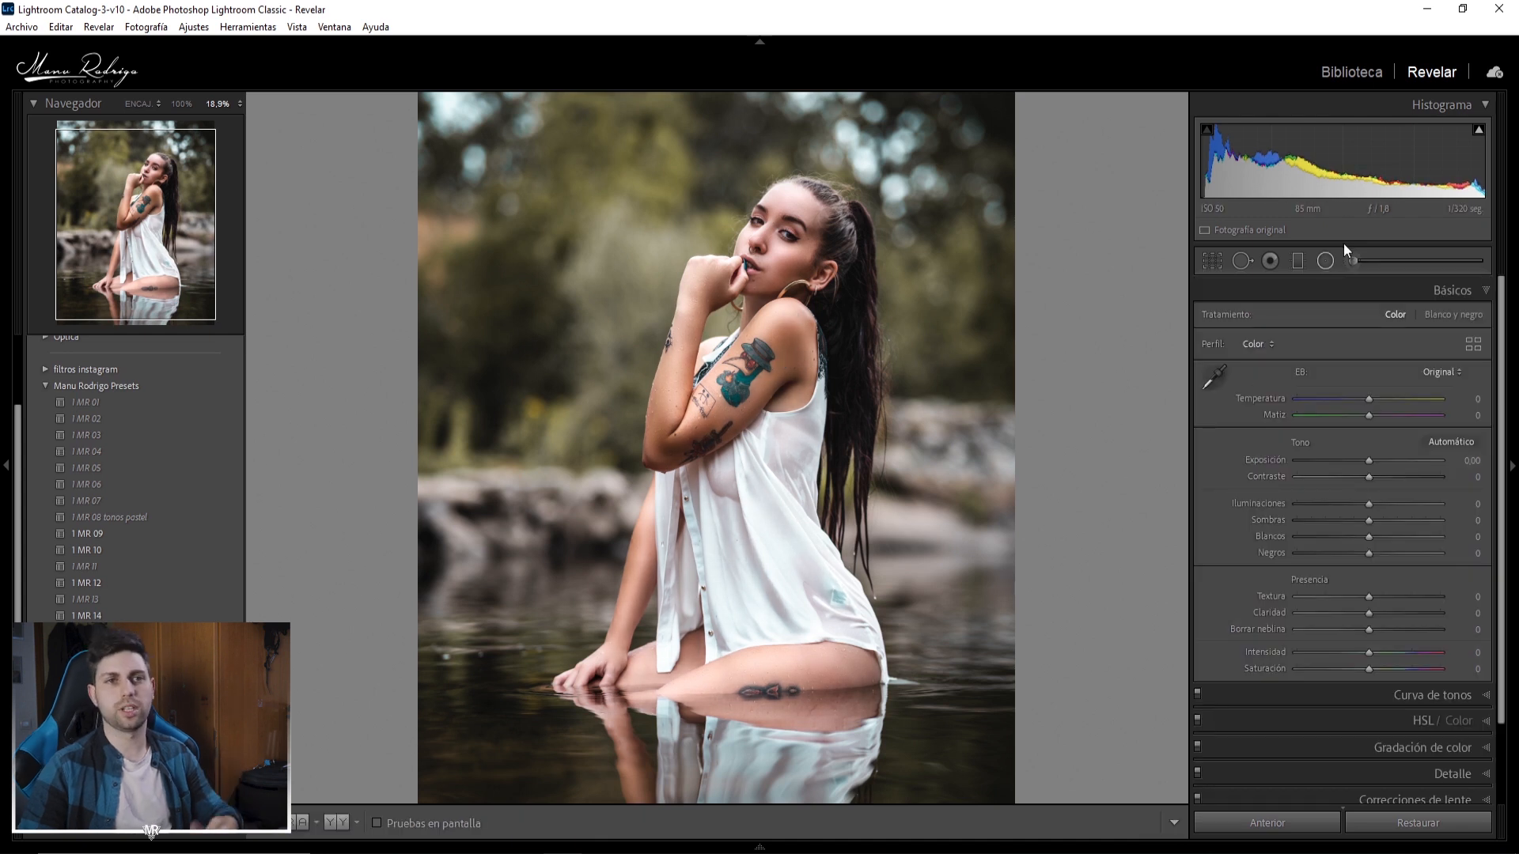
Switch all the adjustment brush edits off and on repeatedly to compare the portrait with and without the dodging and burning.
left_click(1359, 263)
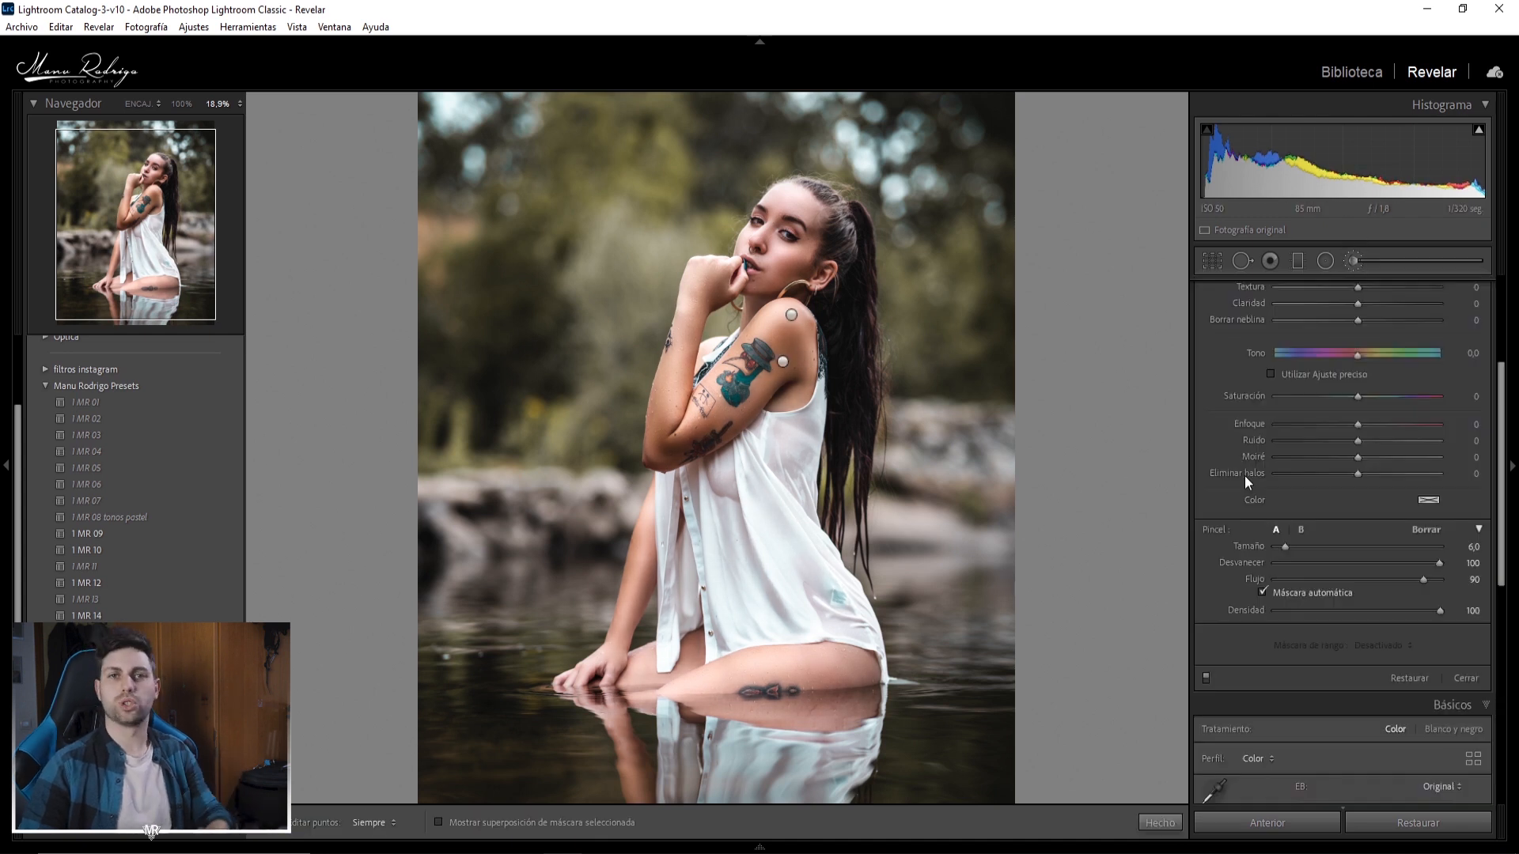
left_click(1207, 678)
left_click(1206, 677)
left_click(1207, 677)
left_click(1207, 677)
left_click(1206, 677)
left_click(1207, 677)
left_click(1207, 677)
left_click(1208, 677)
left_click(1207, 676)
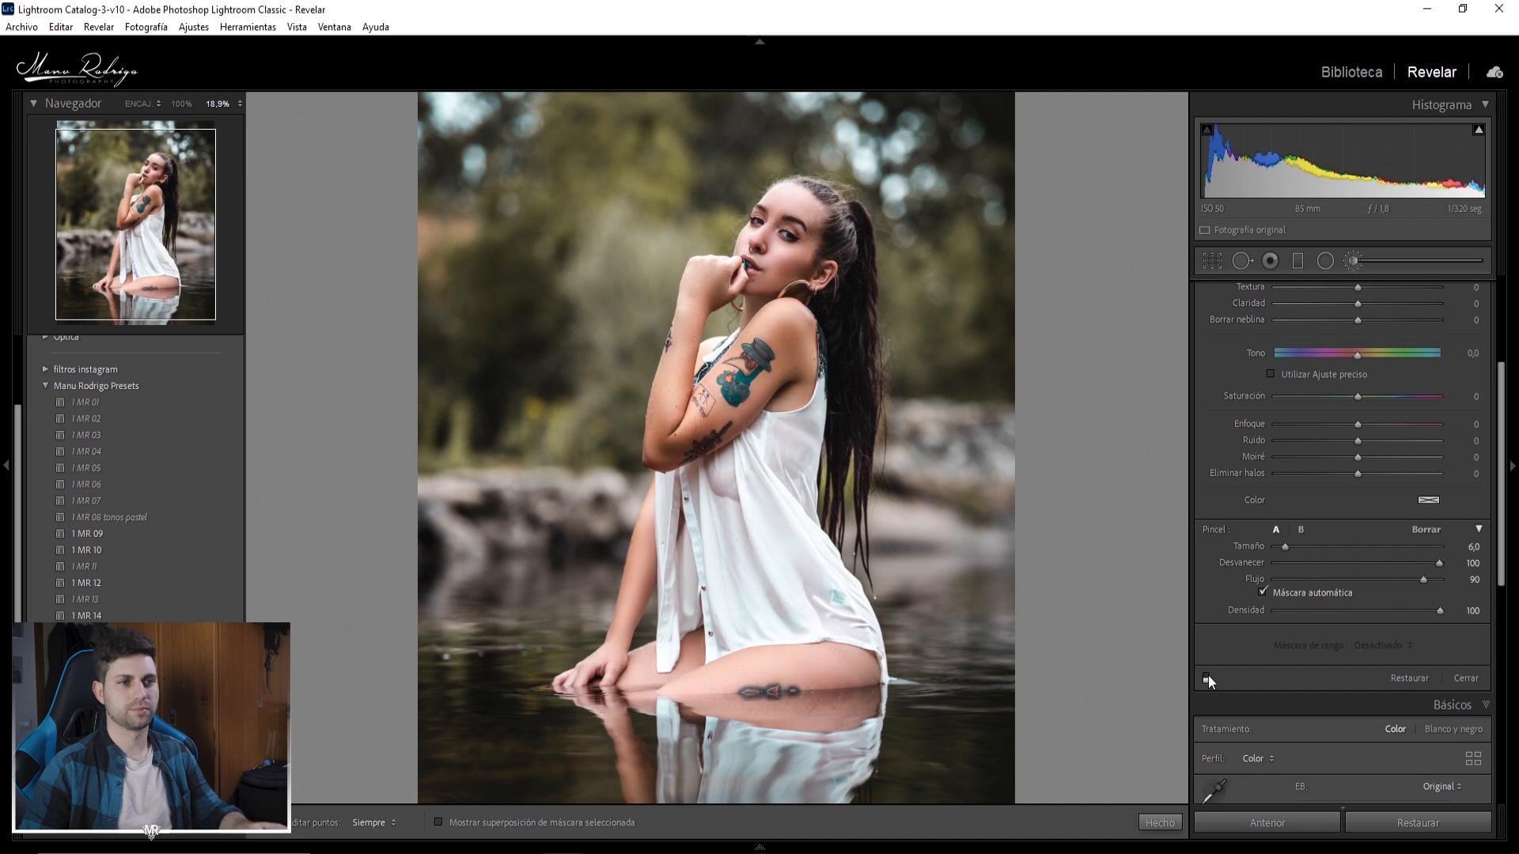
left_click(1207, 677)
left_click(1208, 677)
left_click(1207, 677)
left_click(1208, 676)
left_click(1207, 676)
left_click(1208, 676)
left_click(1208, 676)
left_click(1207, 676)
left_click(1207, 676)
left_click(1207, 677)
left_click(1207, 676)
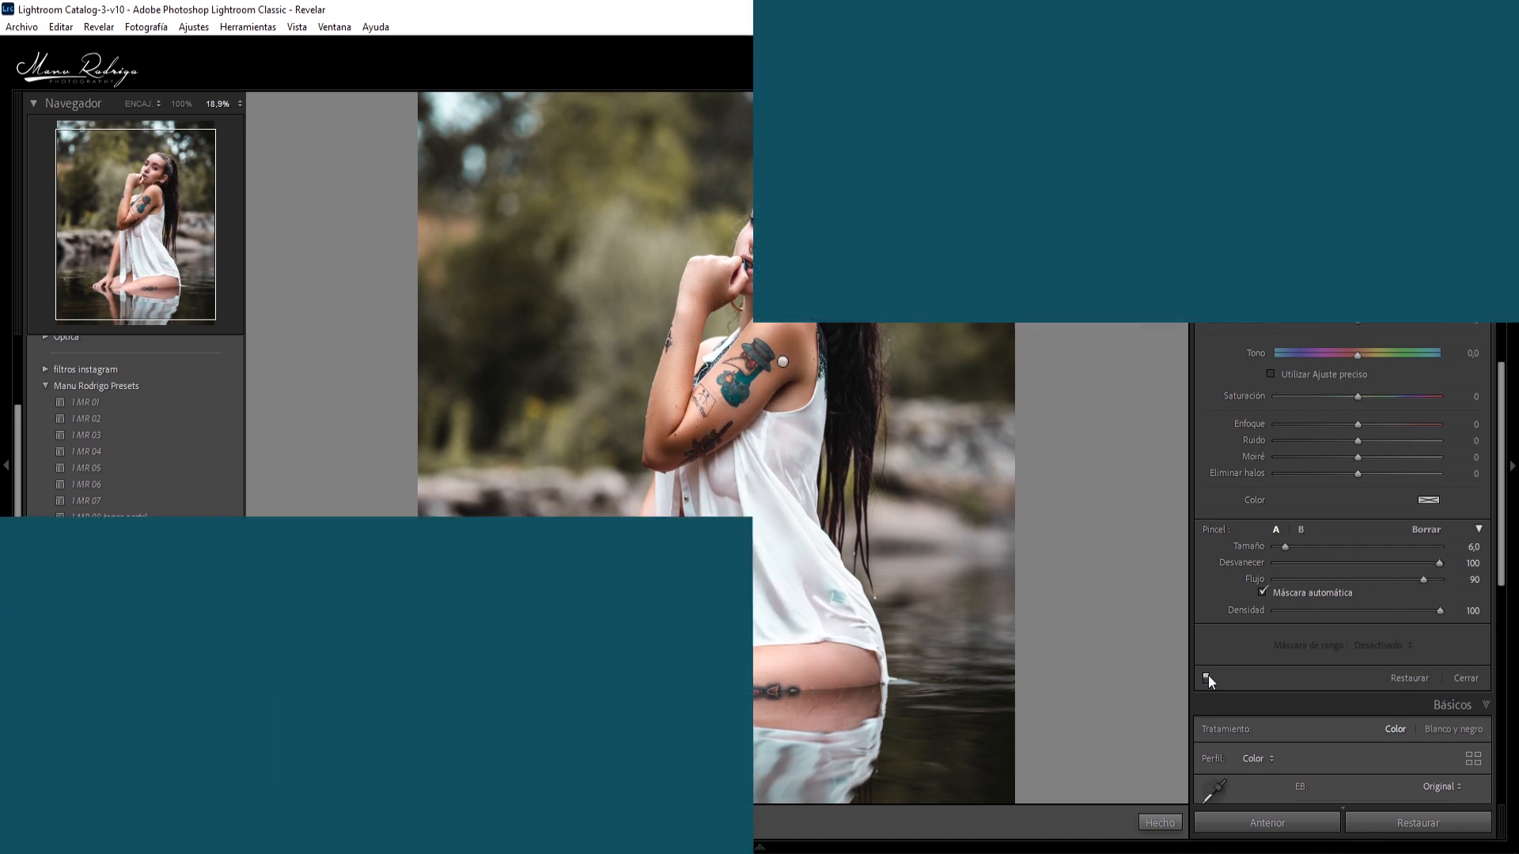